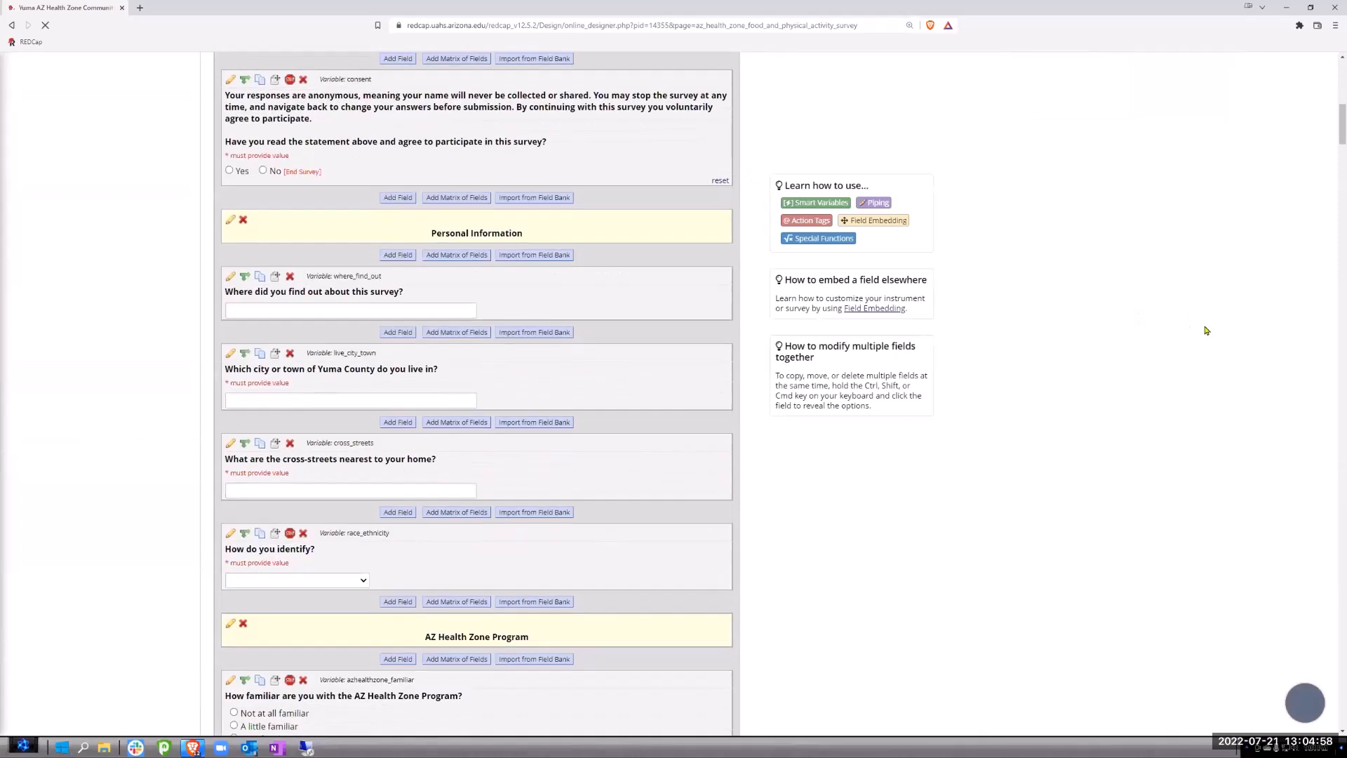
Look through the AZ Health Zone survey instrument's fields, including the food source table and its embedded frequency and reason fields.
scroll(1198, 323, "down", 15)
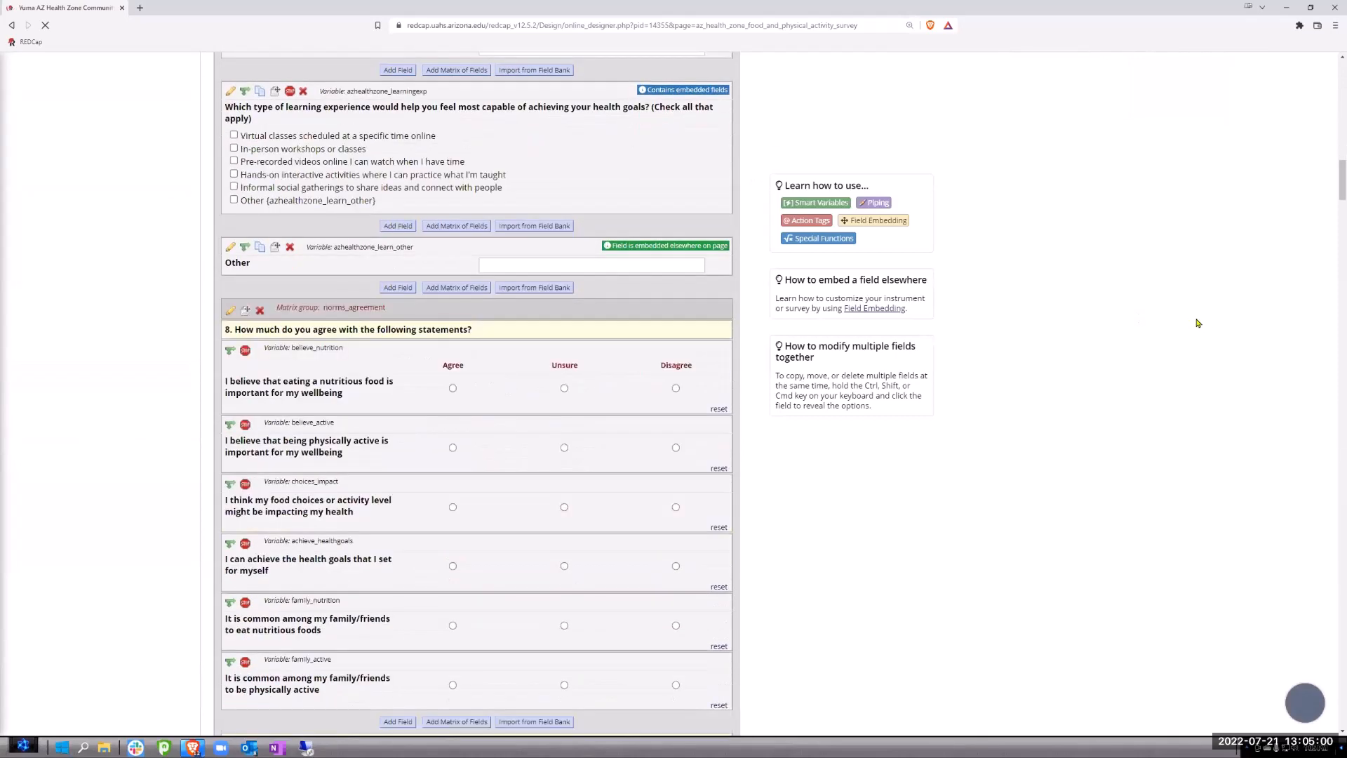
scroll(1192, 312, "down", 6)
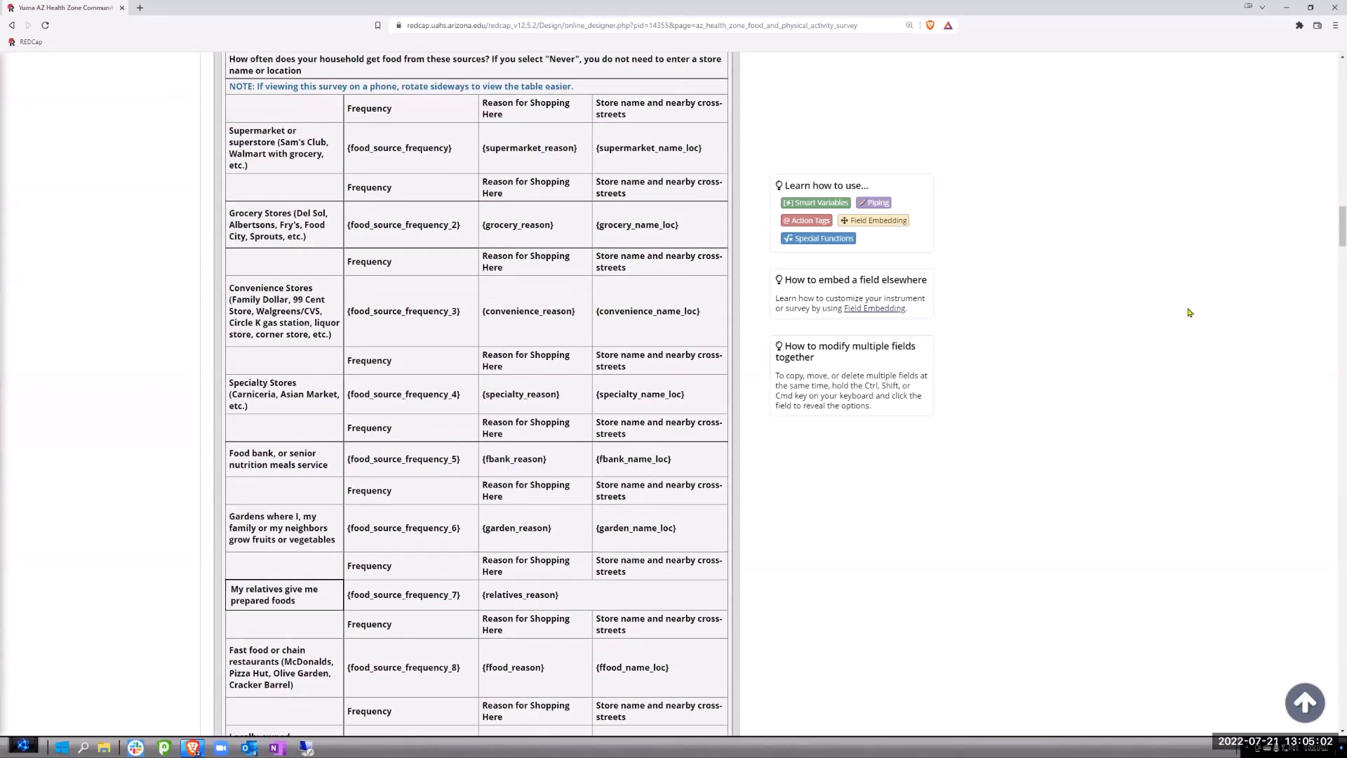
scroll(1188, 315, "down", 15)
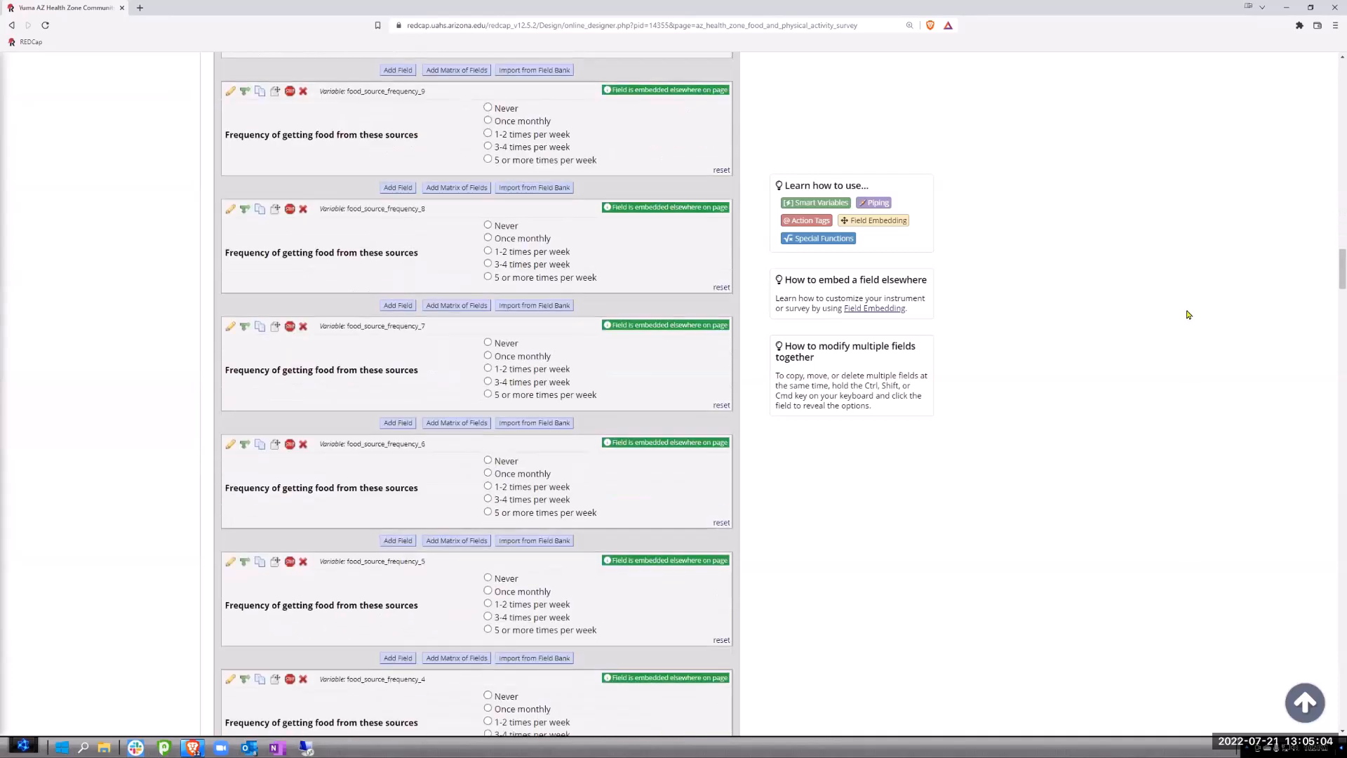
scroll(1188, 313, "down", 18)
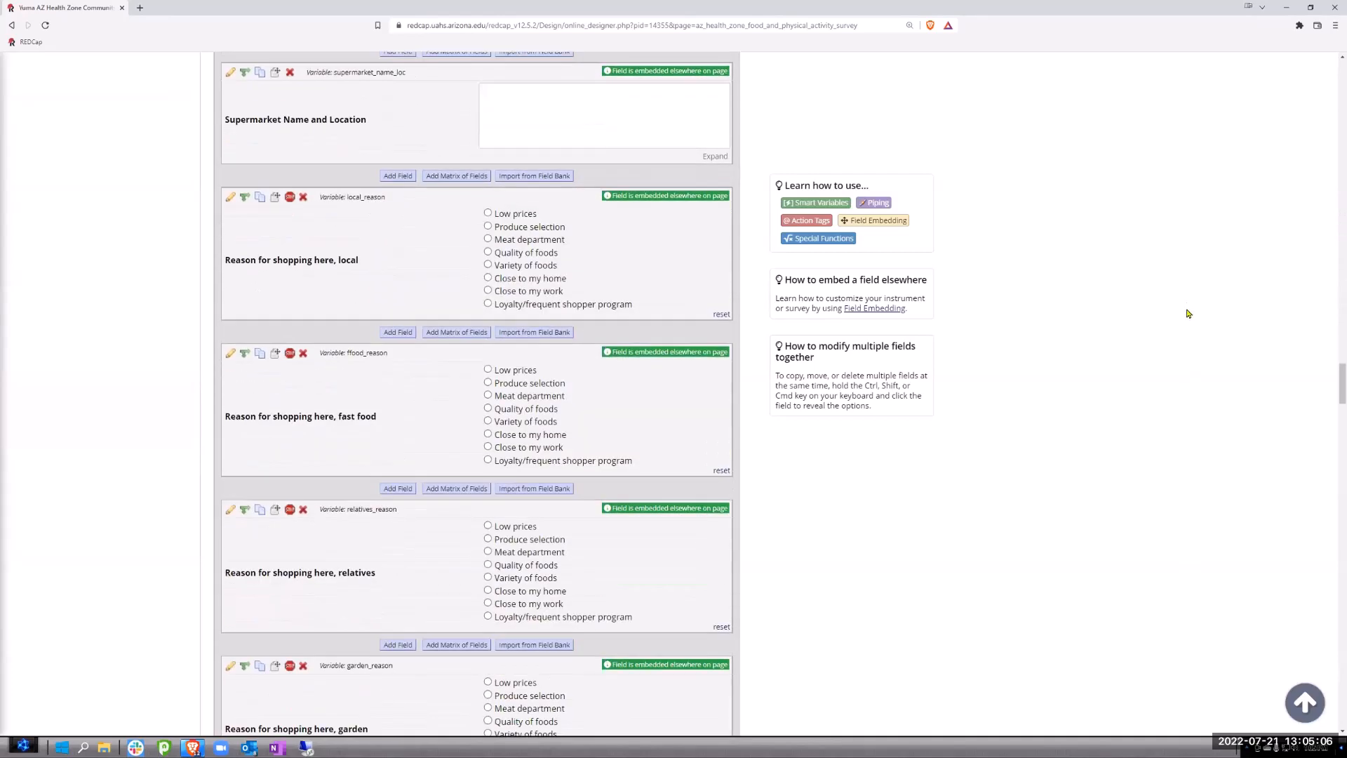
scroll(1187, 302, "up", 7)
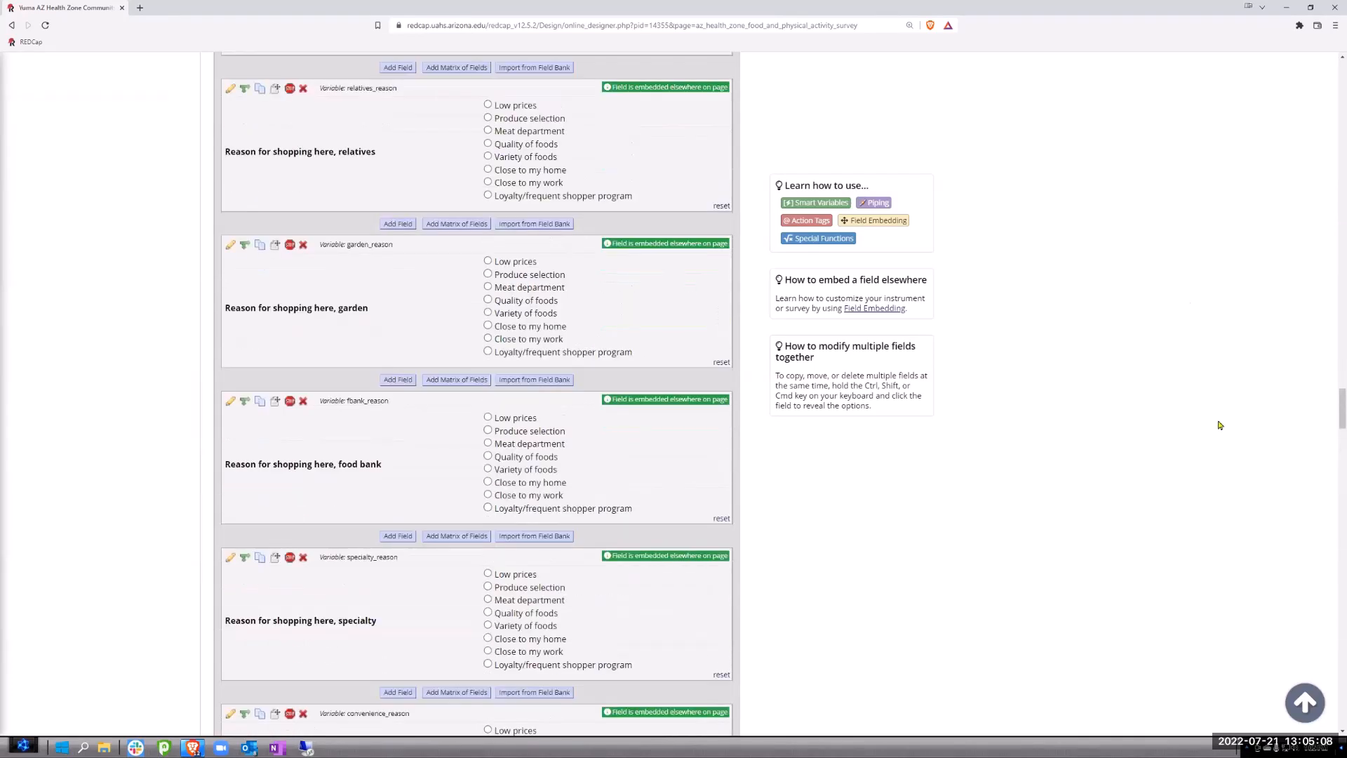
left_click_drag(1340, 412, 1339, 79)
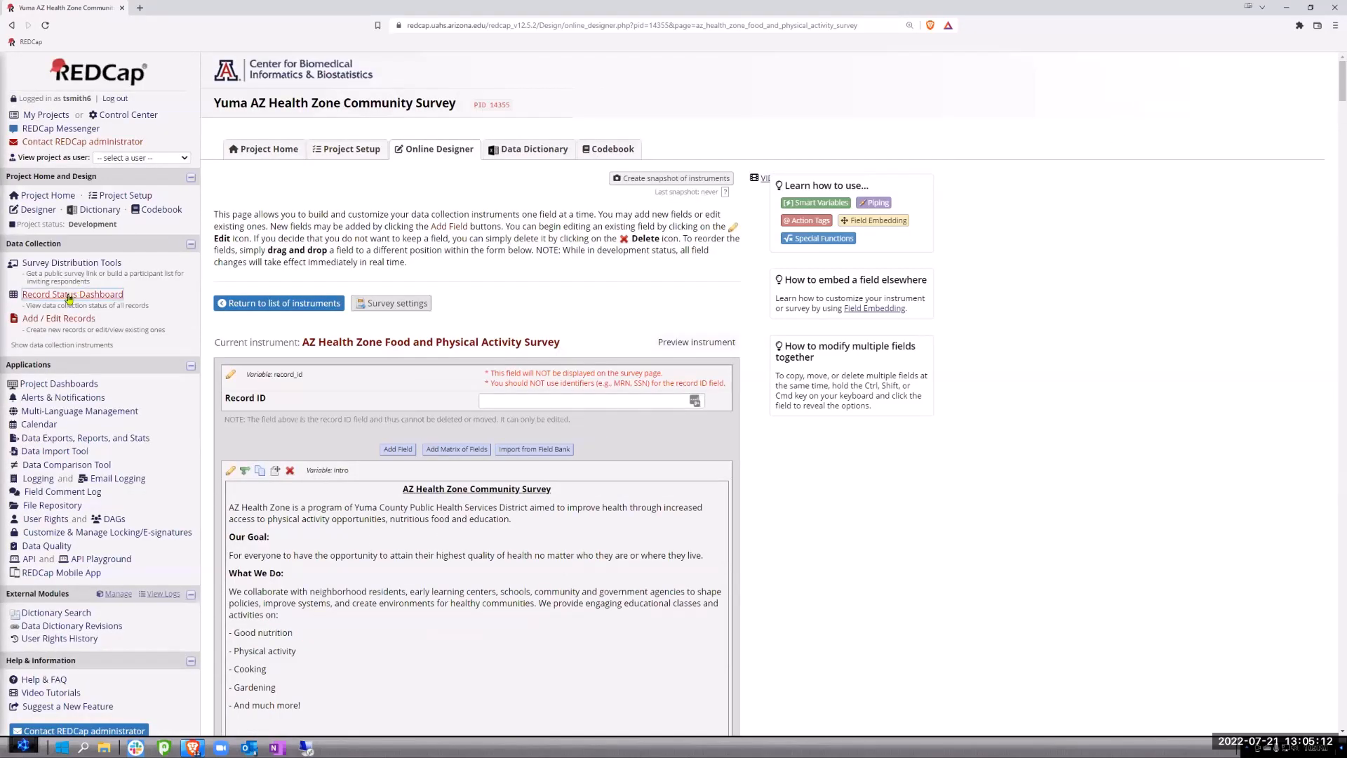
Open the public survey from the Survey Distribution Tools, answer Yes to the consent question and continue to page 2.
left_click(61, 264)
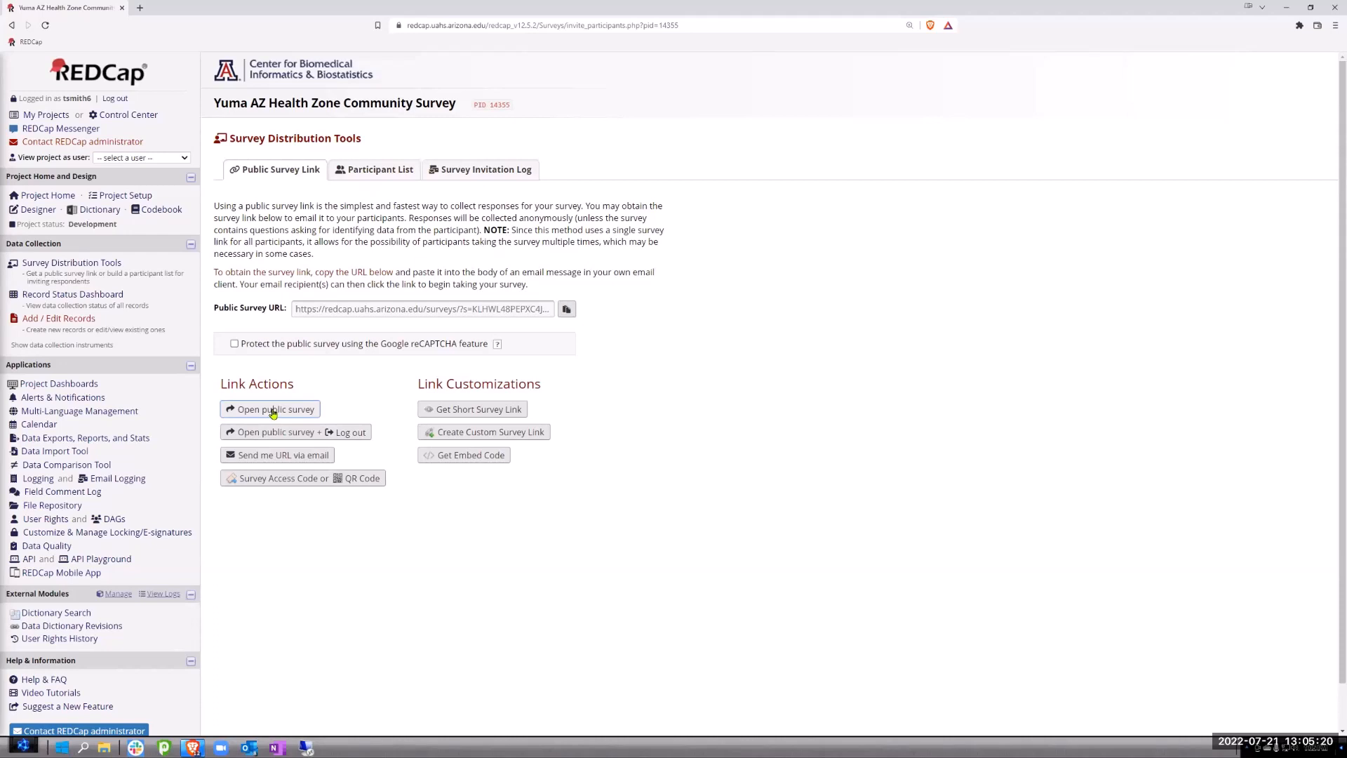
left_click(273, 410)
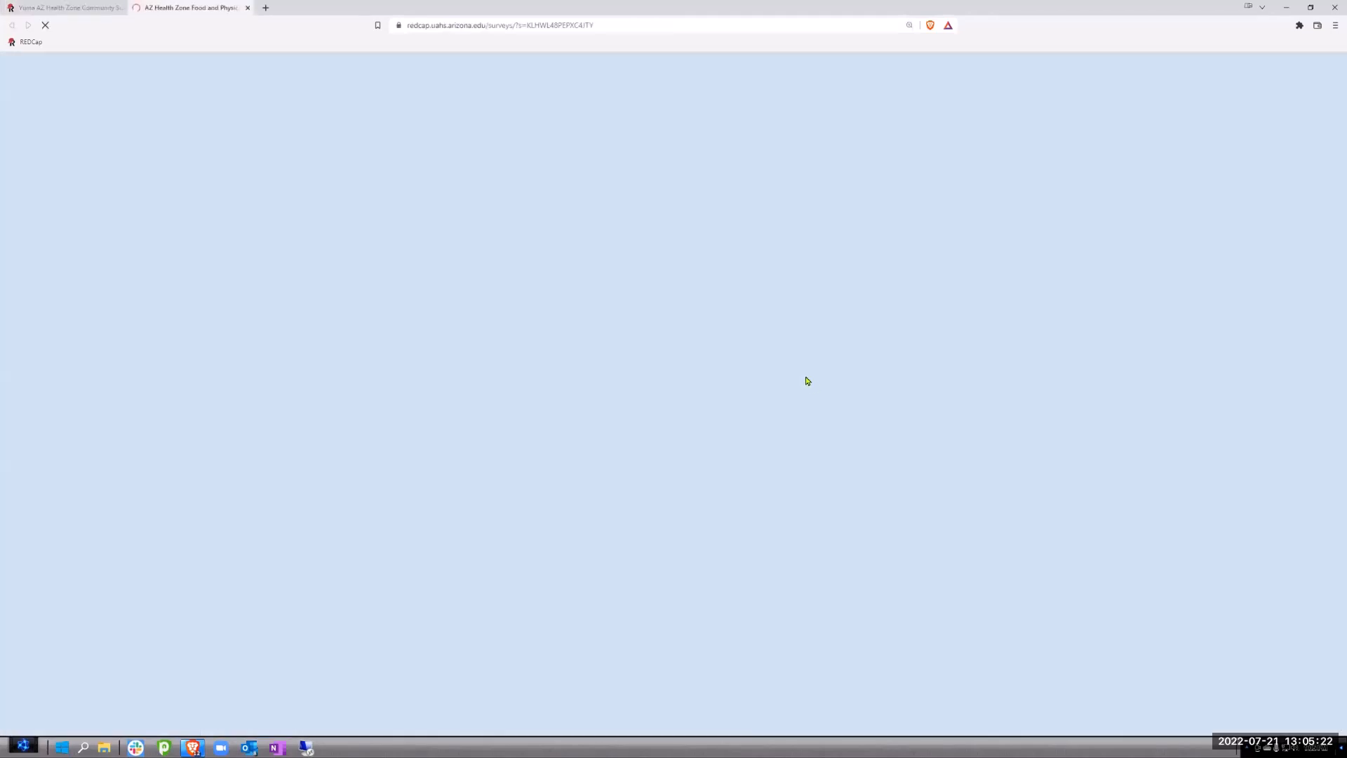
scroll(1001, 341, "down", 1)
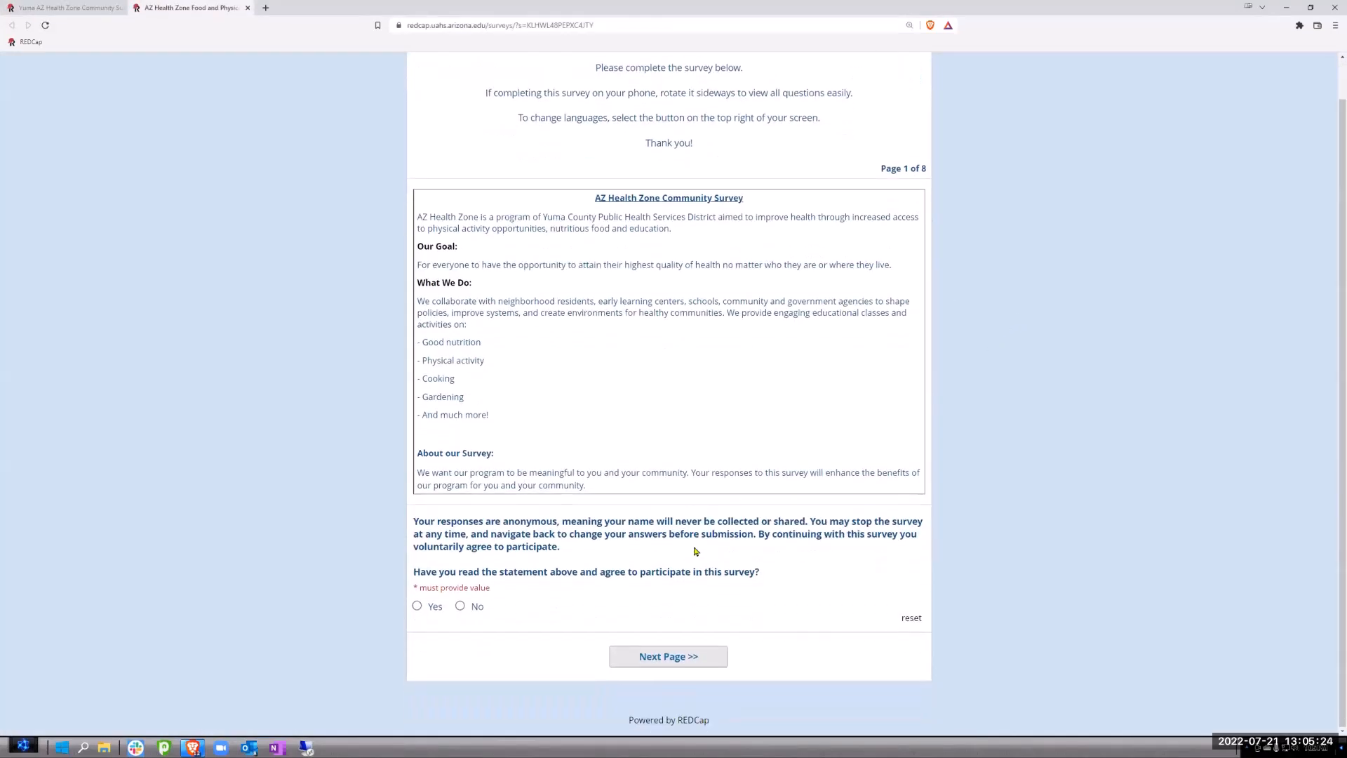
left_click(418, 606)
left_click(681, 658)
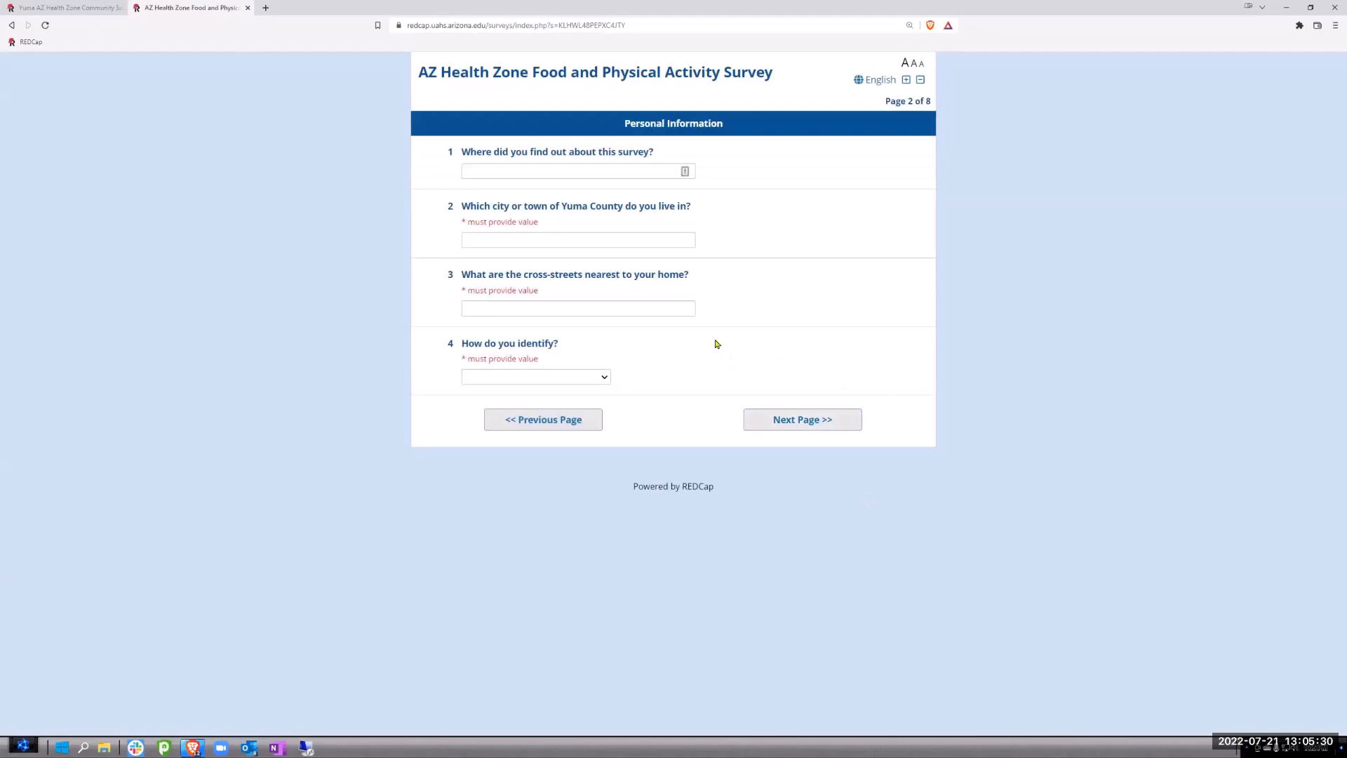
Answer the personal information questions with "I didn't", "Smithville", "Here and There" and White/Caucasian, and continue to page 3.
left_click(505, 170)
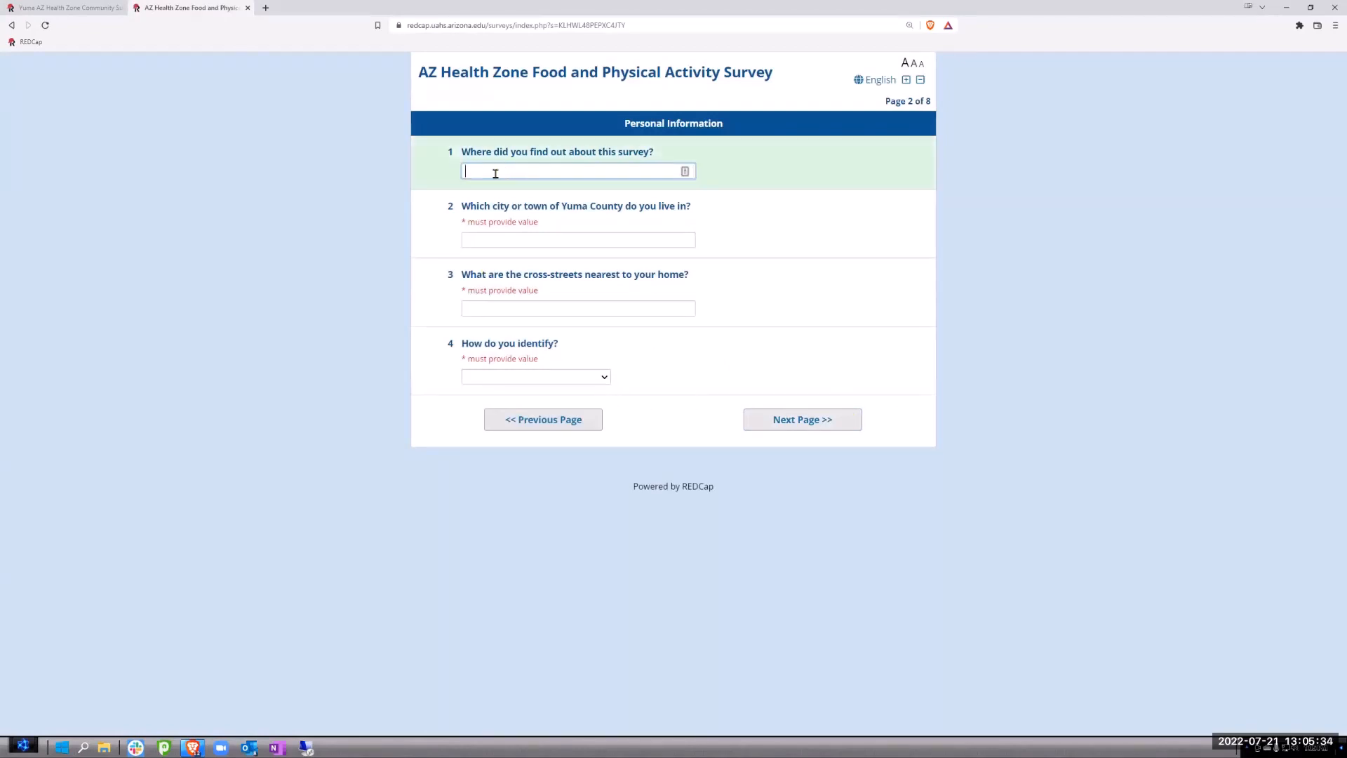
type("I didn't")
left_click(493, 241)
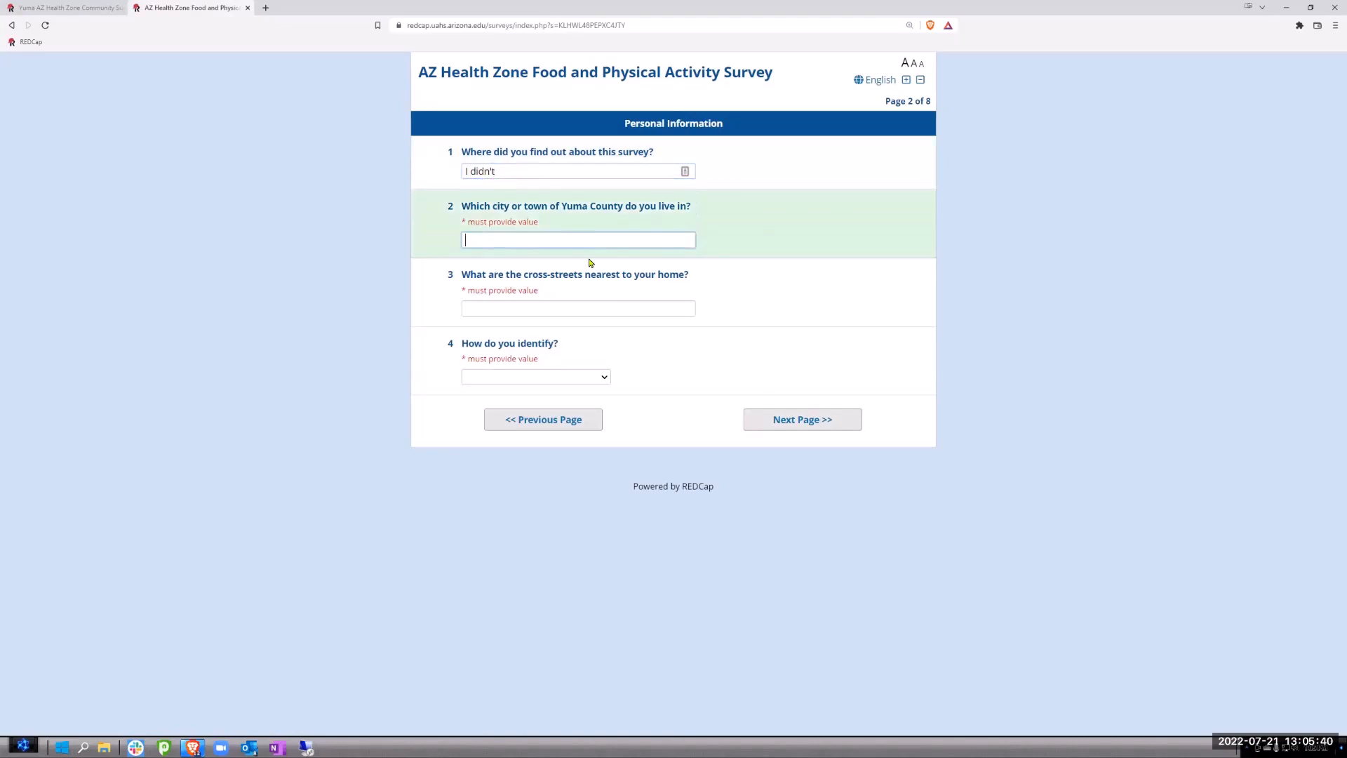
type("Smithville")
left_click(497, 309)
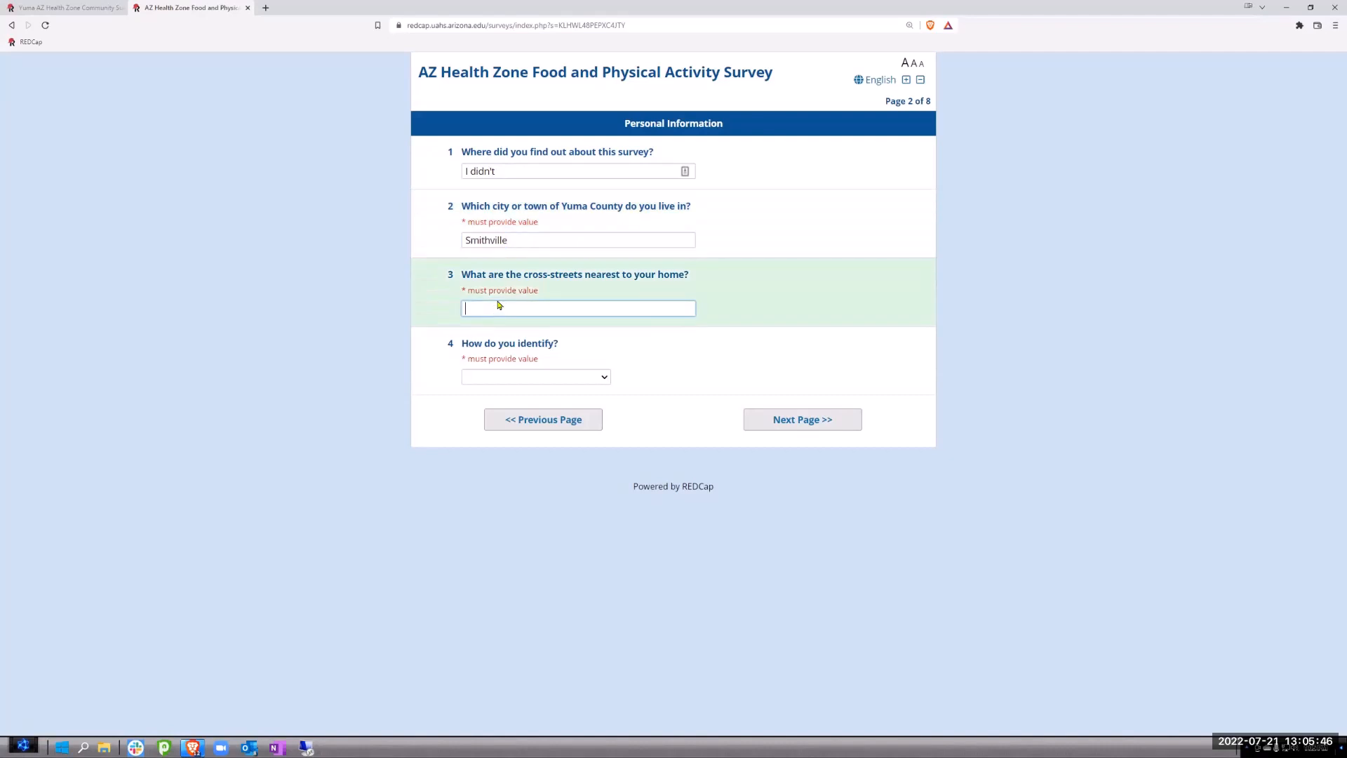
type("Here and There")
left_click(503, 376)
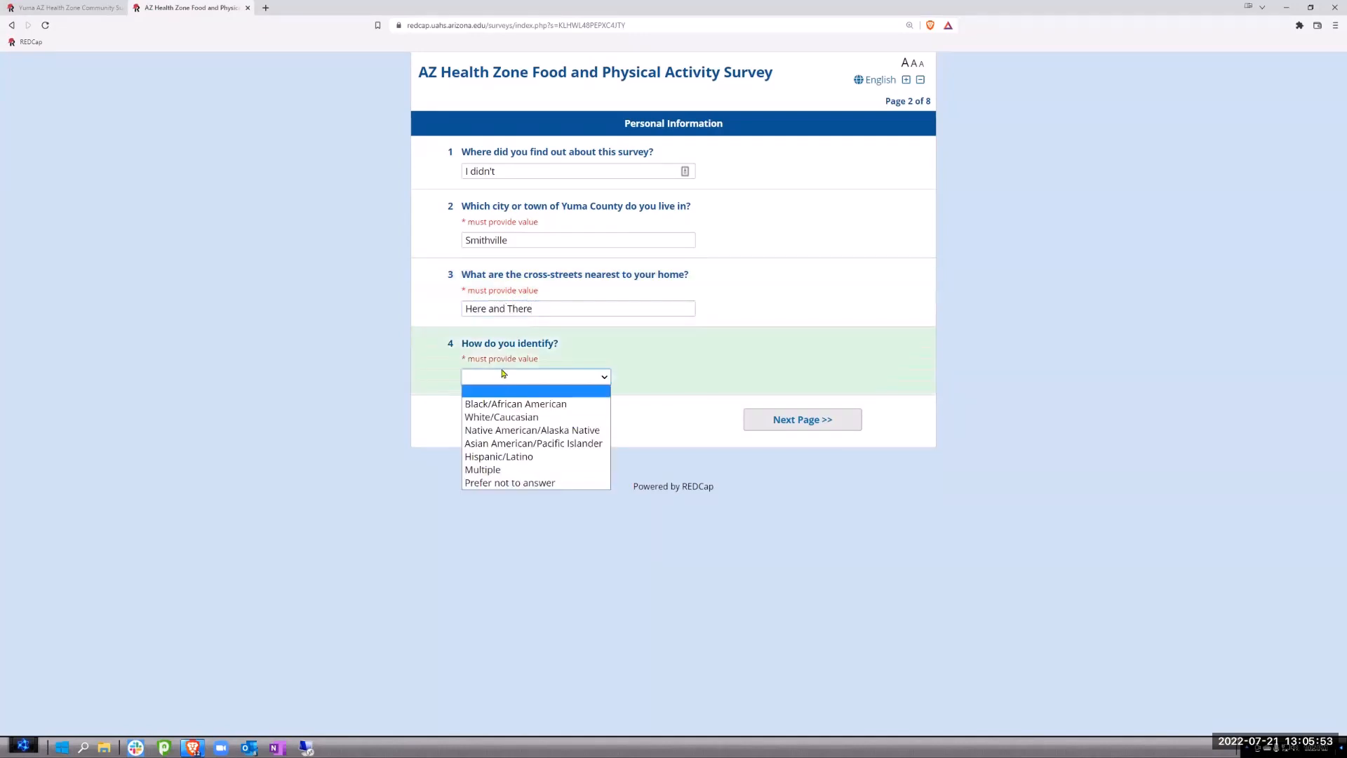
left_click(500, 417)
left_click(798, 429)
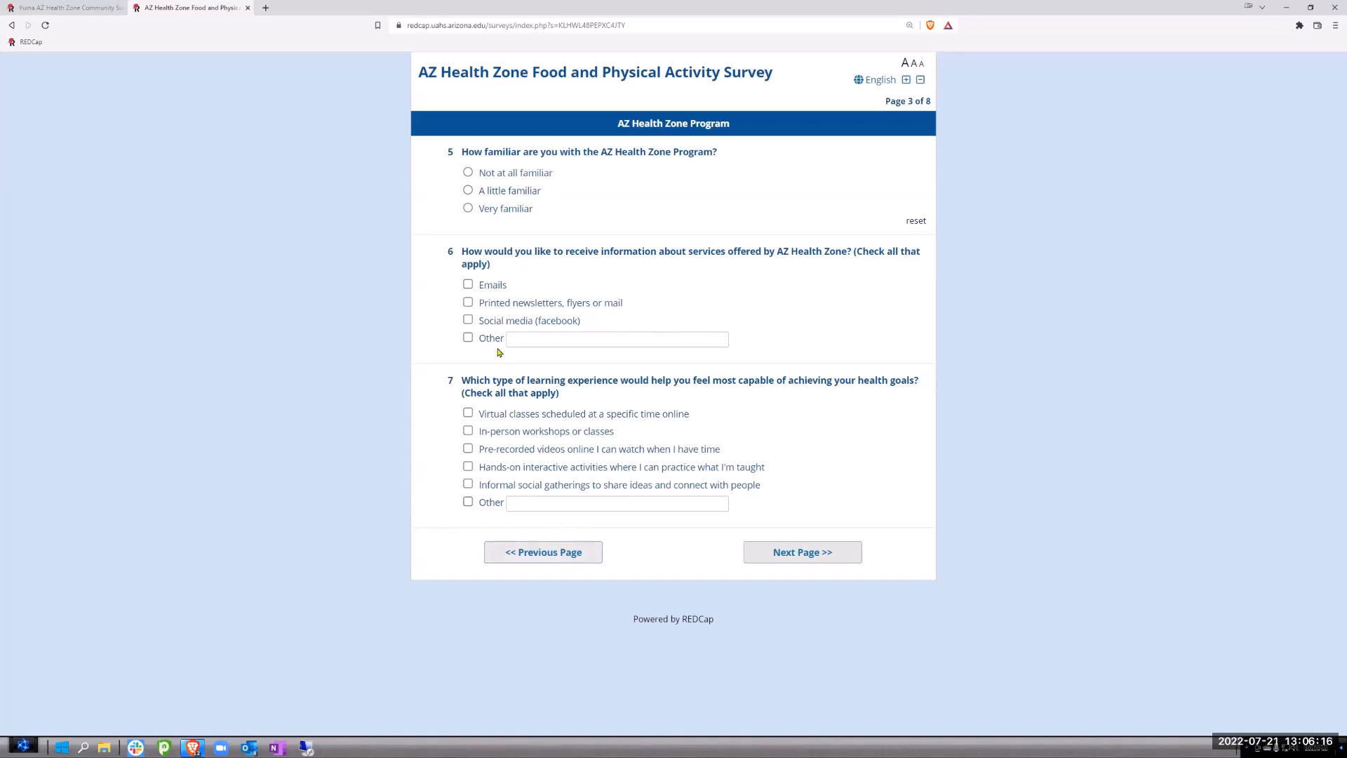
Switch the survey language to Español and advance to the food source table on page 5.
left_click(874, 79)
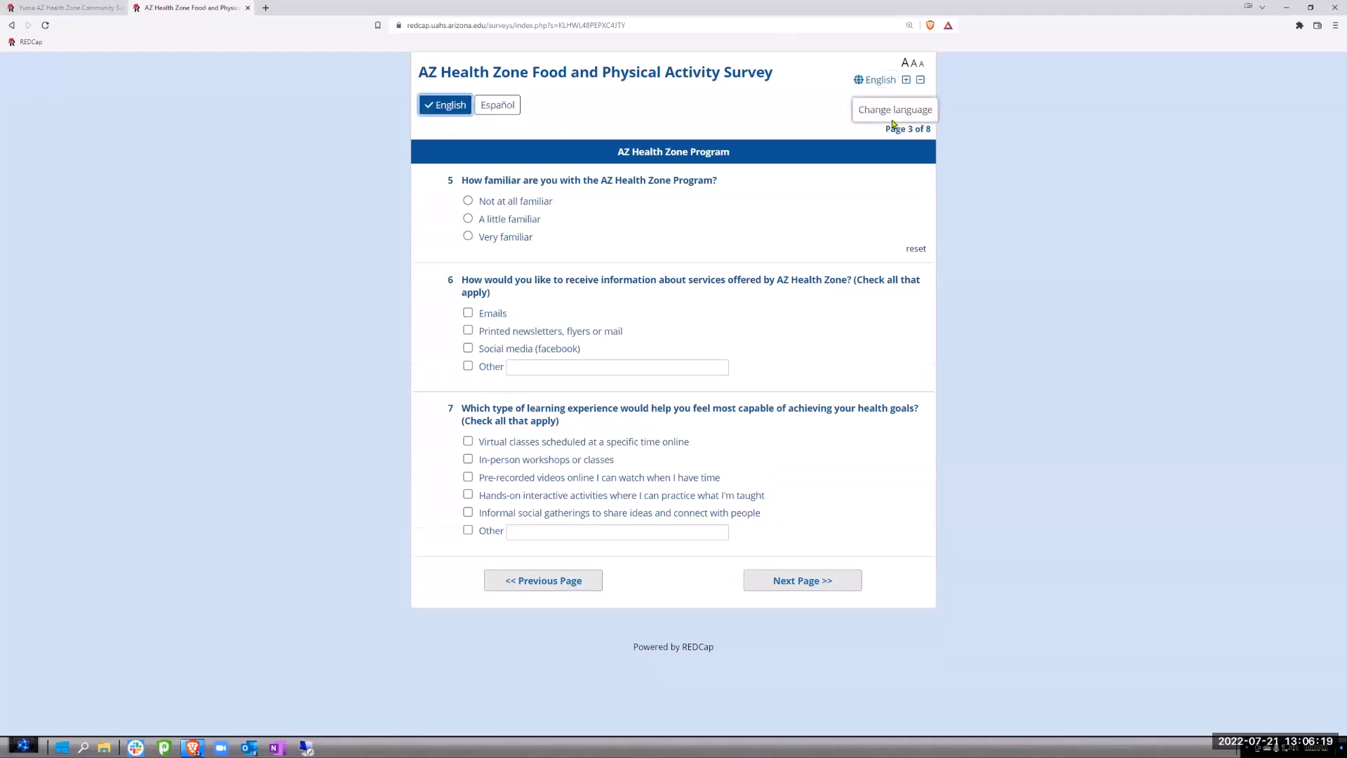
left_click(498, 105)
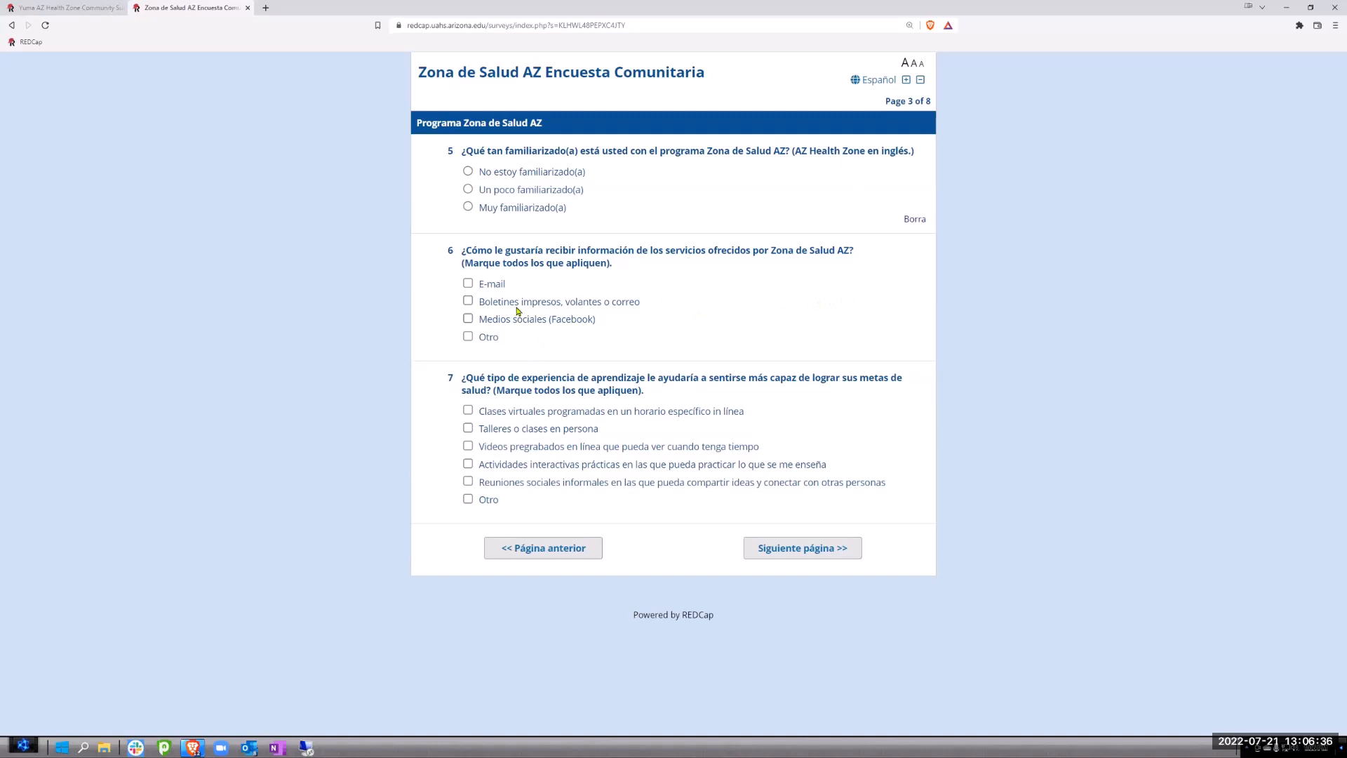
left_click(812, 557)
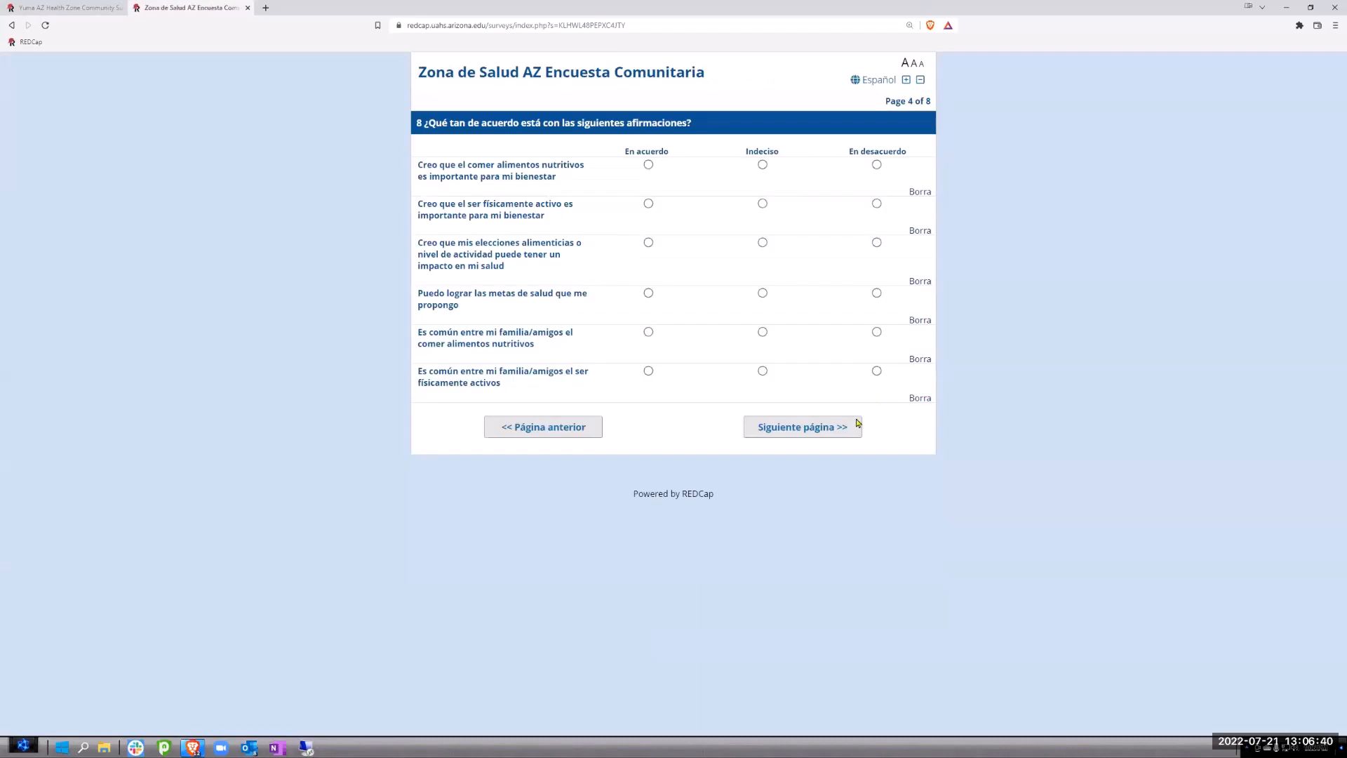
left_click(797, 429)
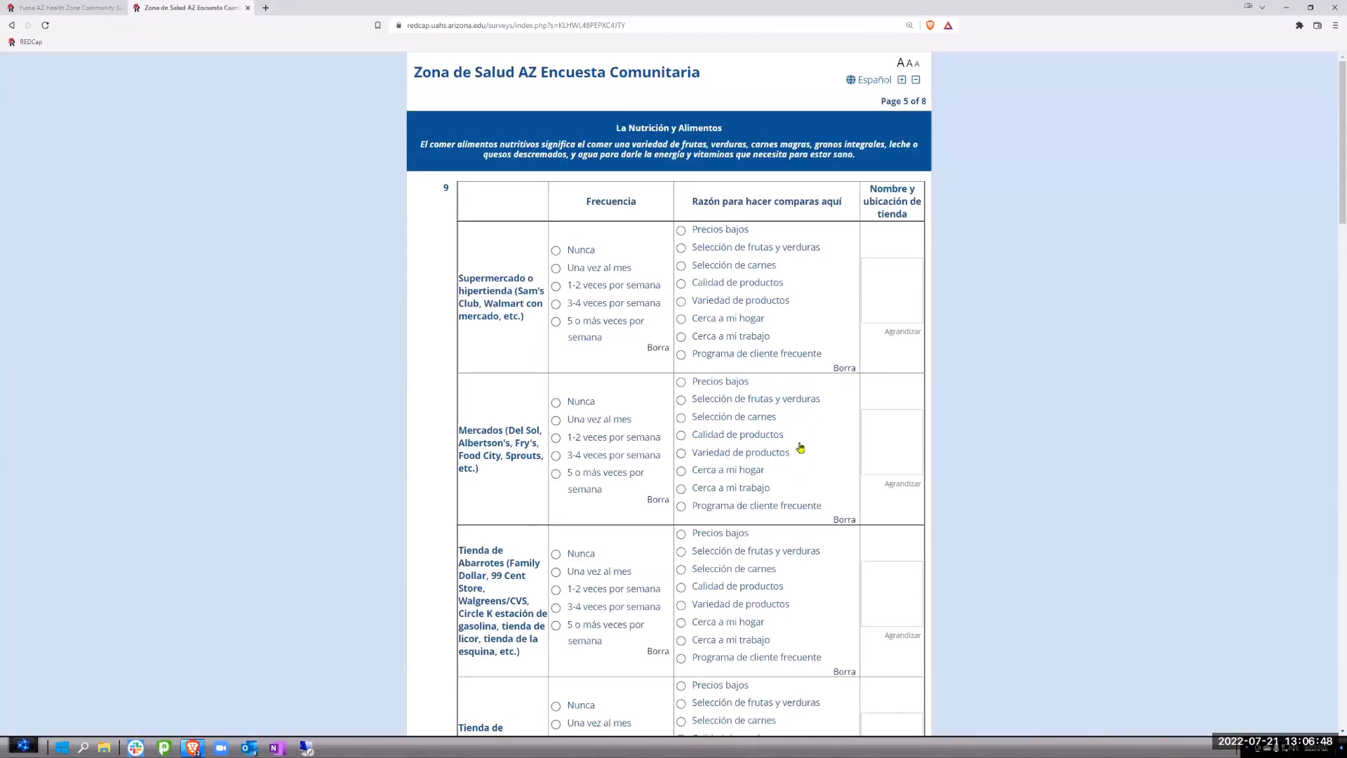
scroll(798, 445, "down", 3)
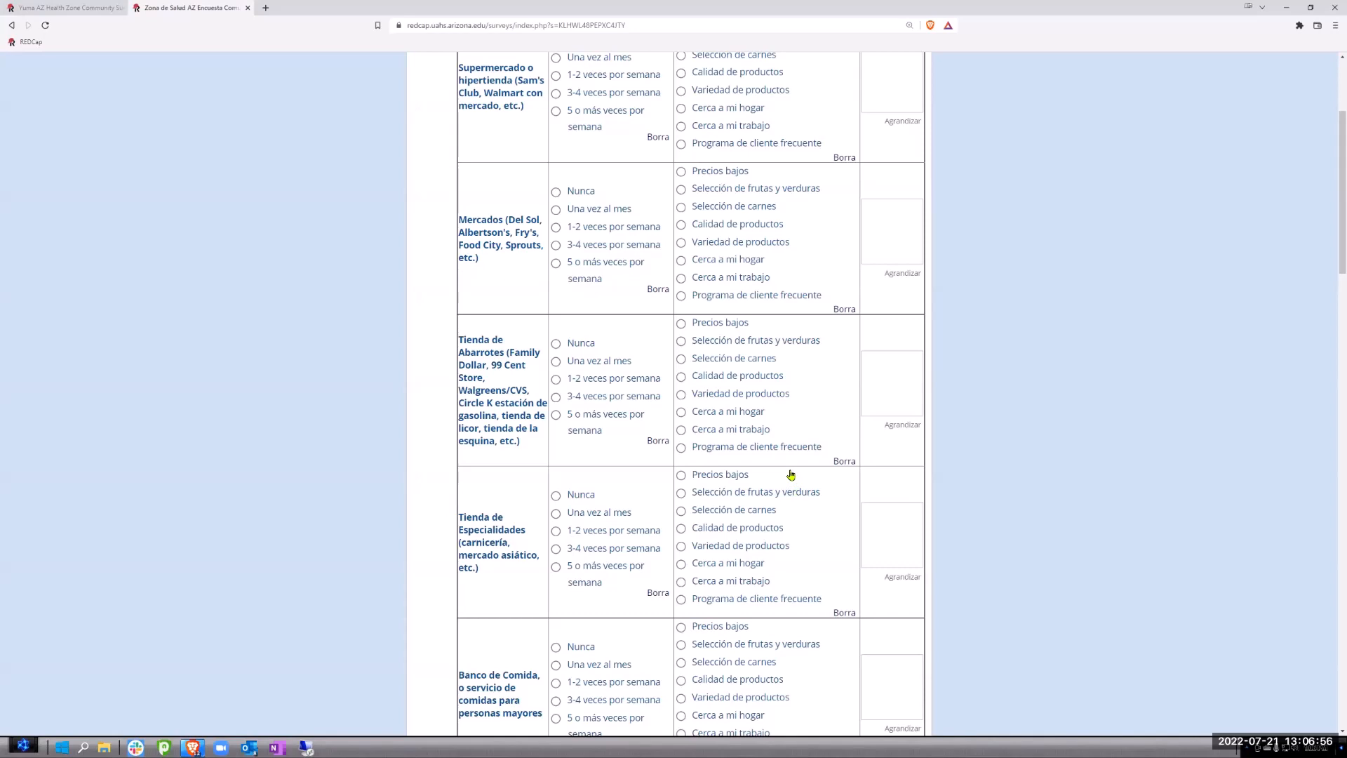
scroll(790, 475, "up", 3)
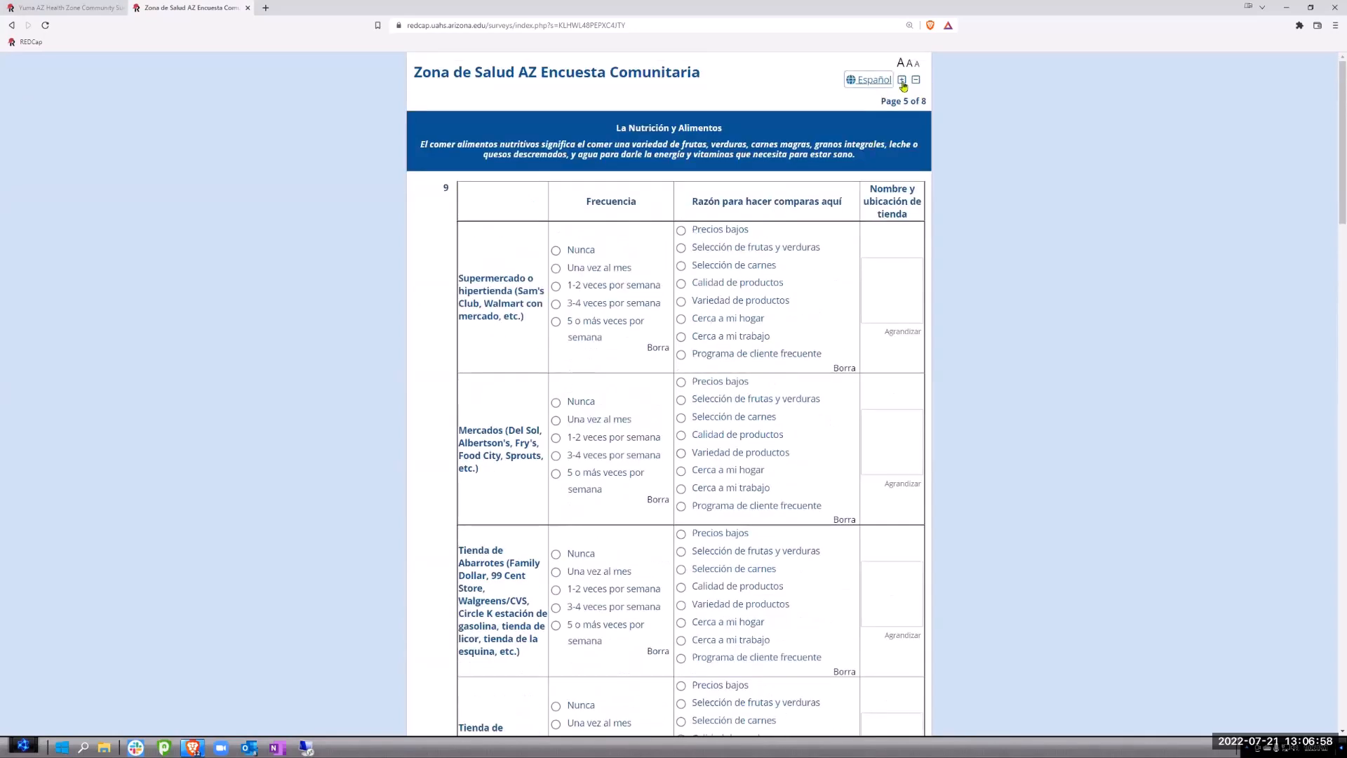
Switch the survey language back to English and review the food source table on page 5.
left_click(869, 79)
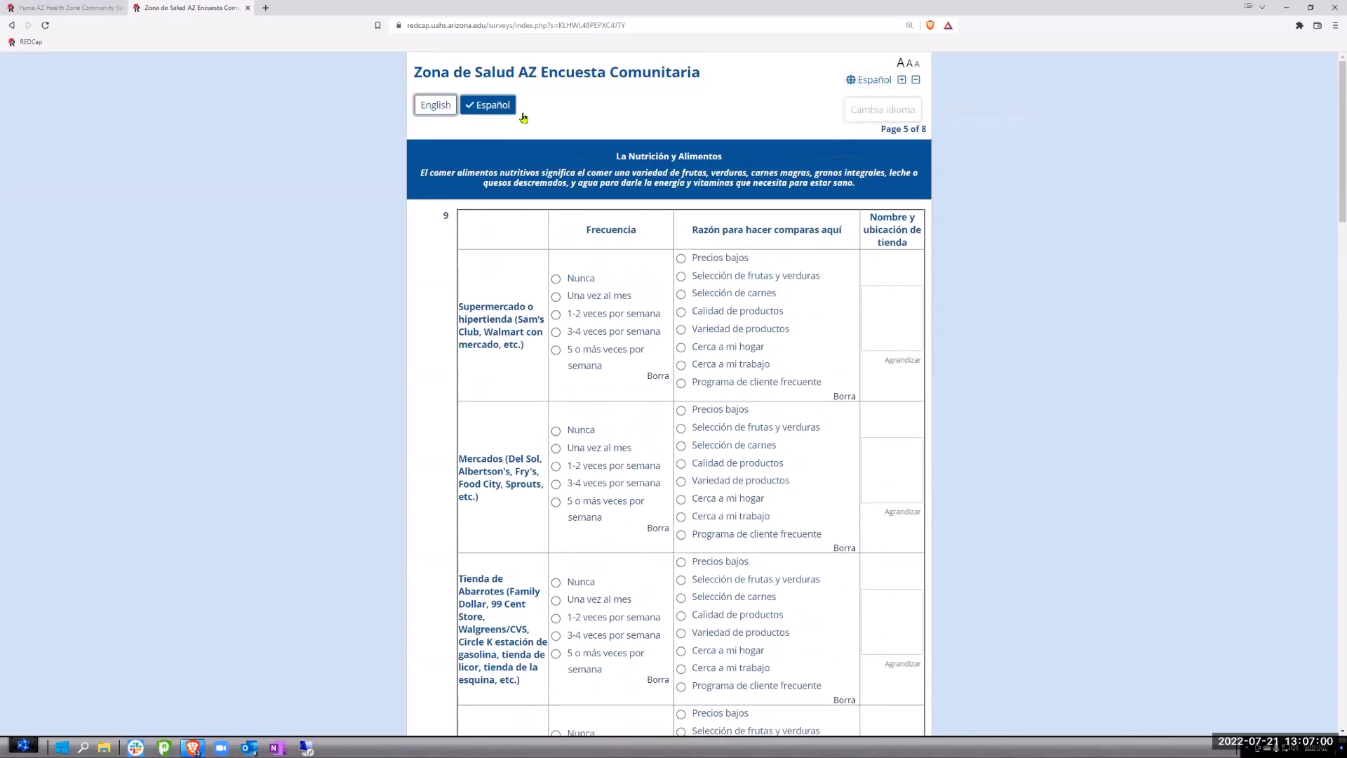
left_click(429, 107)
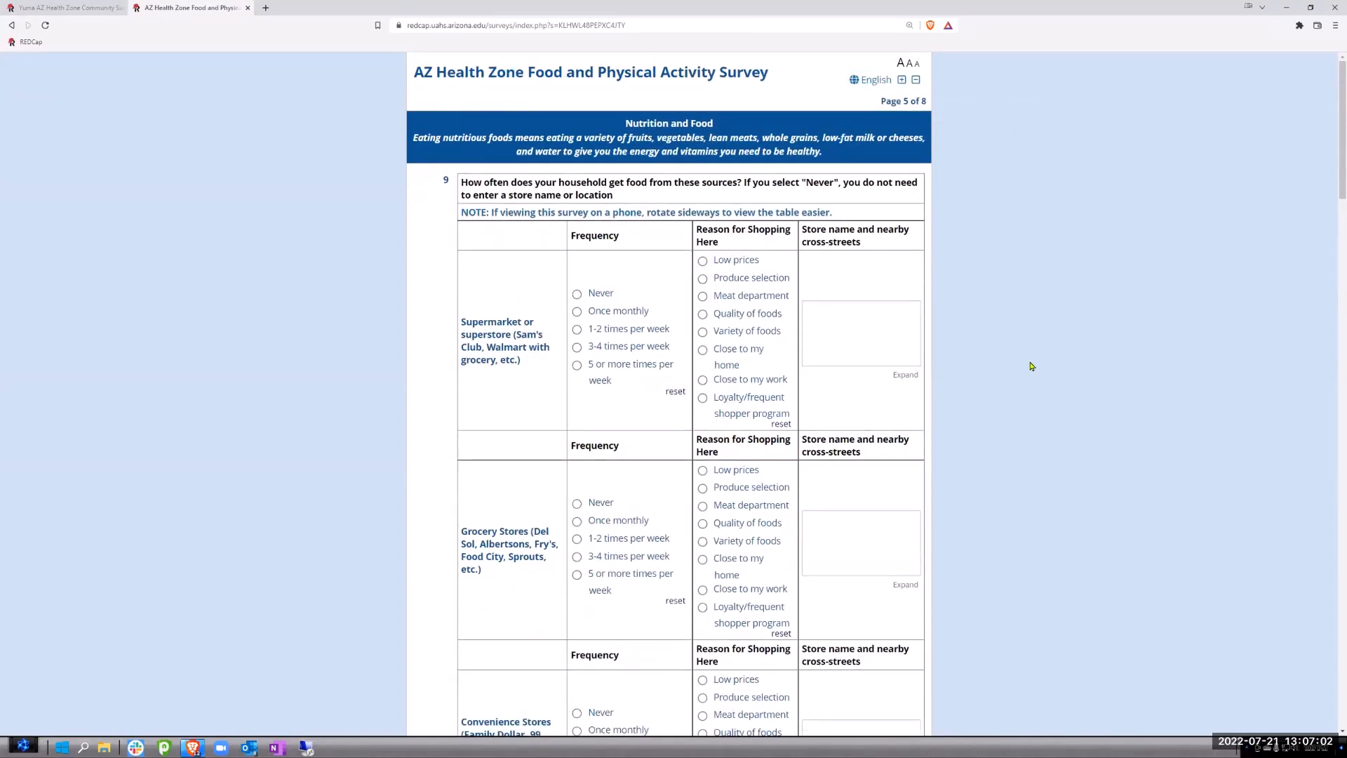
scroll(1031, 365, "down", 4)
scroll(1026, 365, "down", 3)
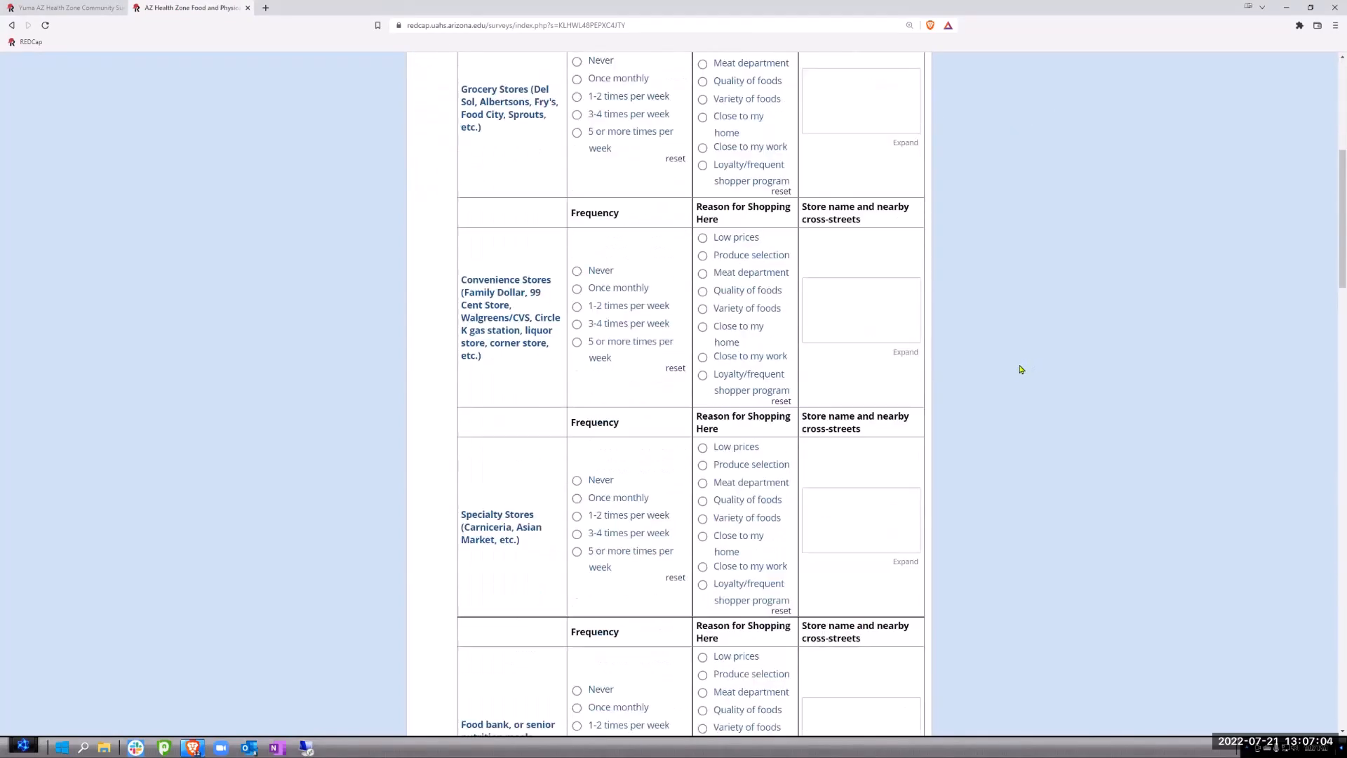
scroll(1010, 368, "down", 5)
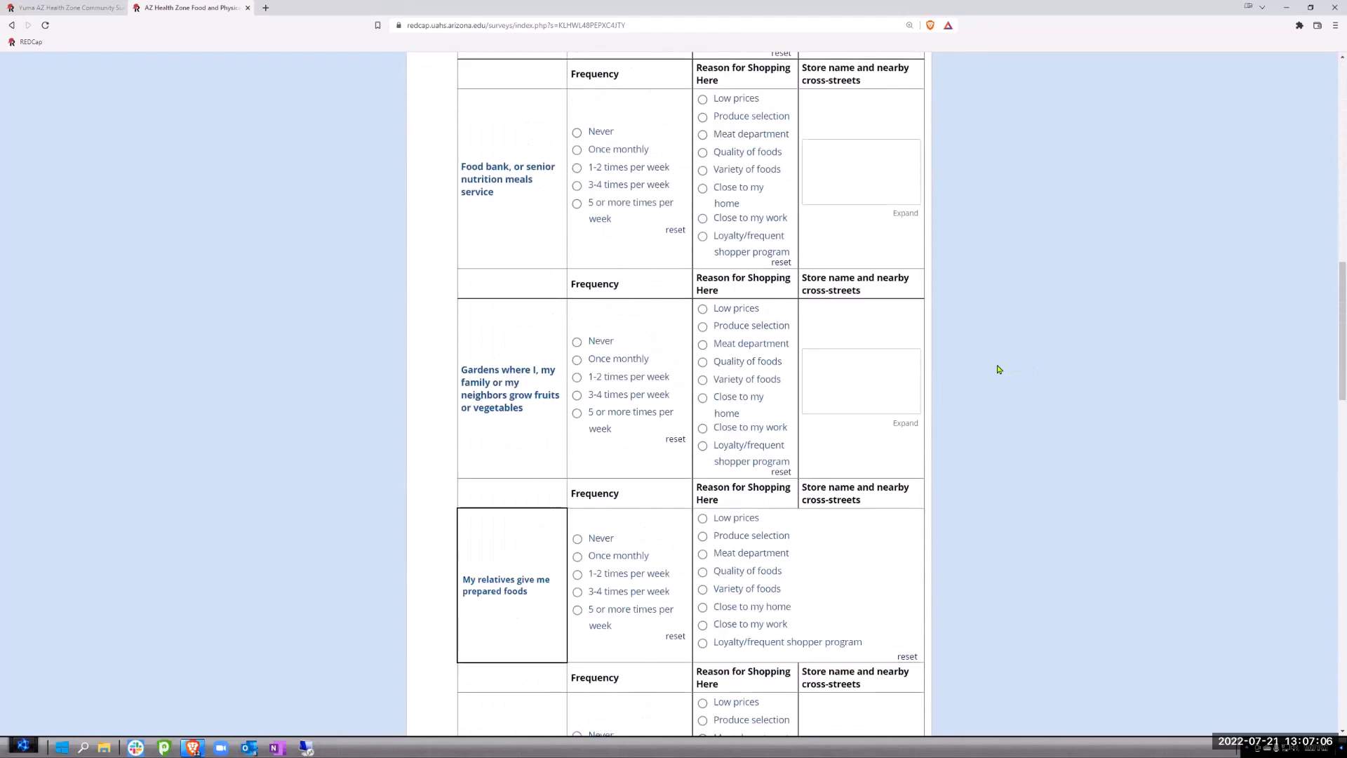
scroll(992, 365, "down", 4)
scroll(993, 354, "up", 17)
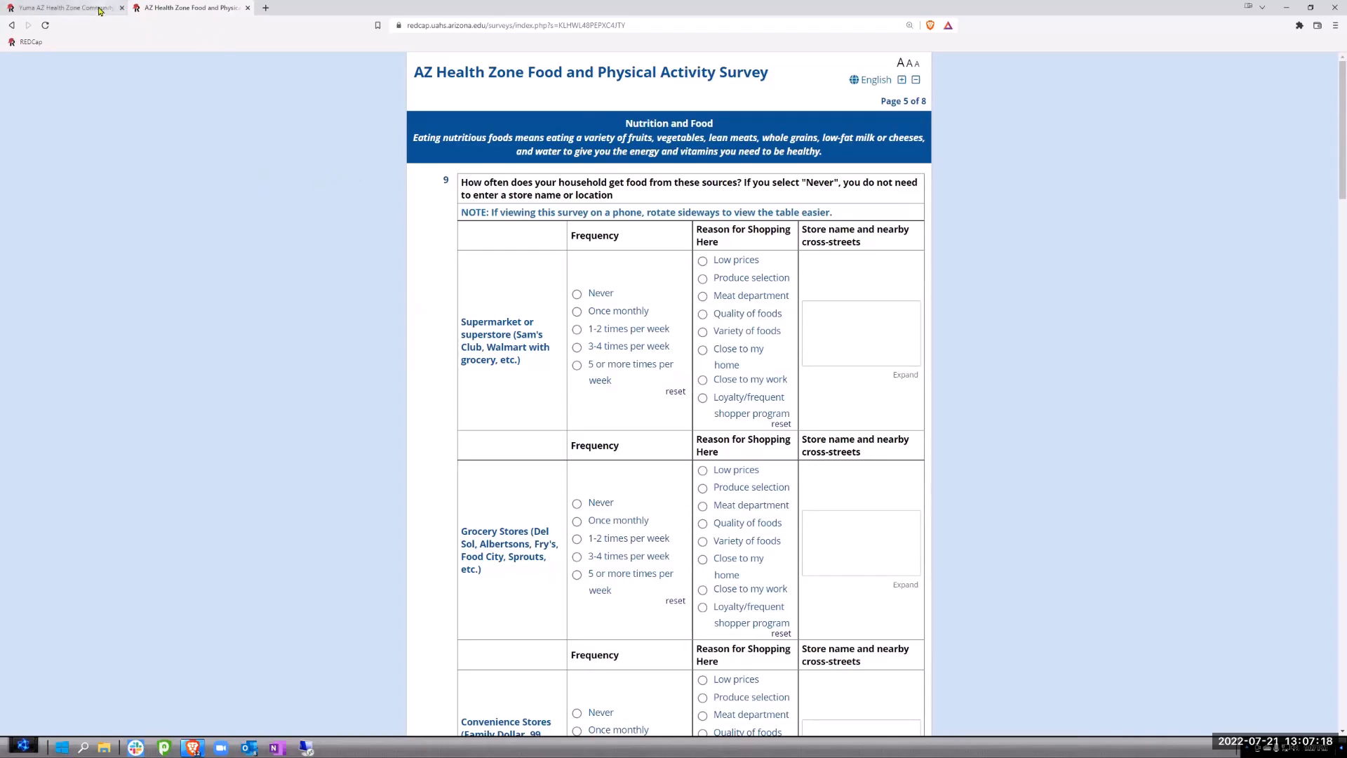
Return to the project's Online Designer and examine how the food source table embeds its frequency, reason and store name fields.
key("ctrl+shift+Tab")
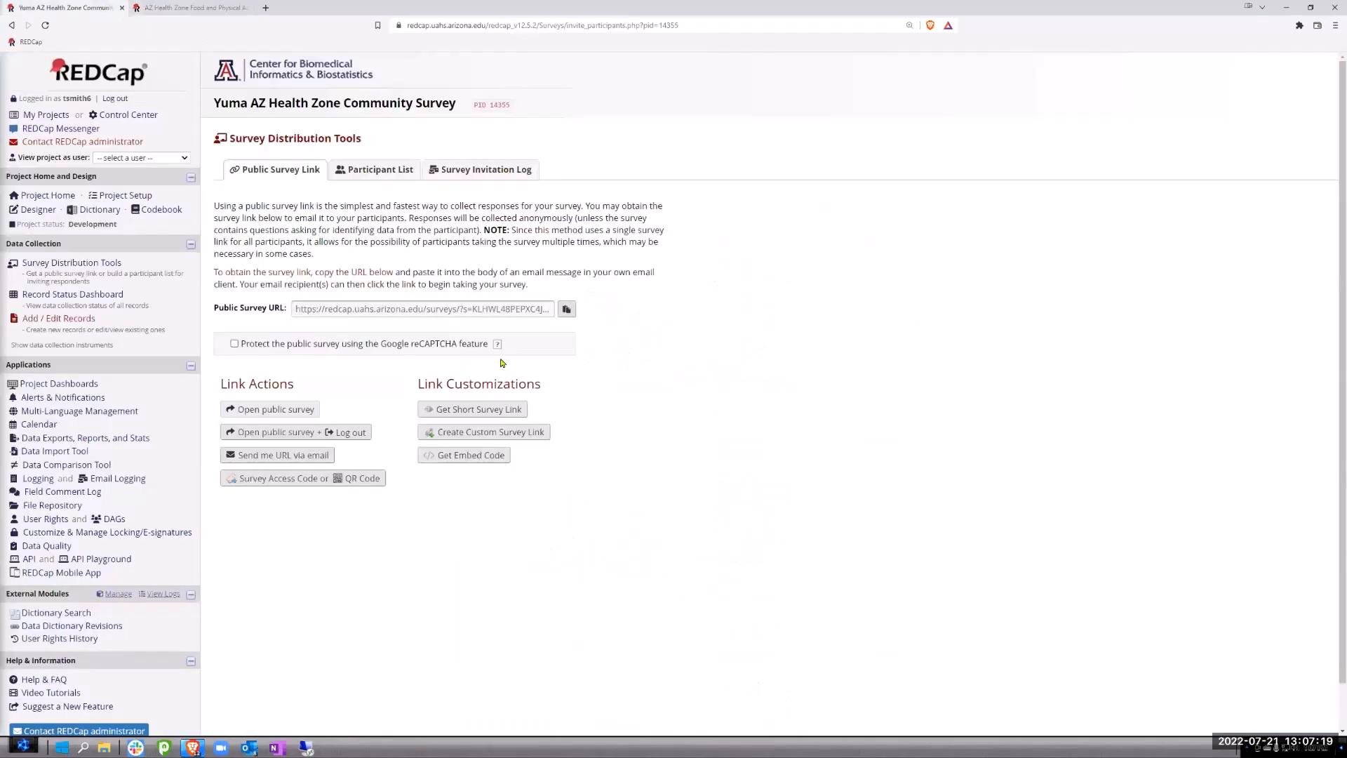
left_click(38, 210)
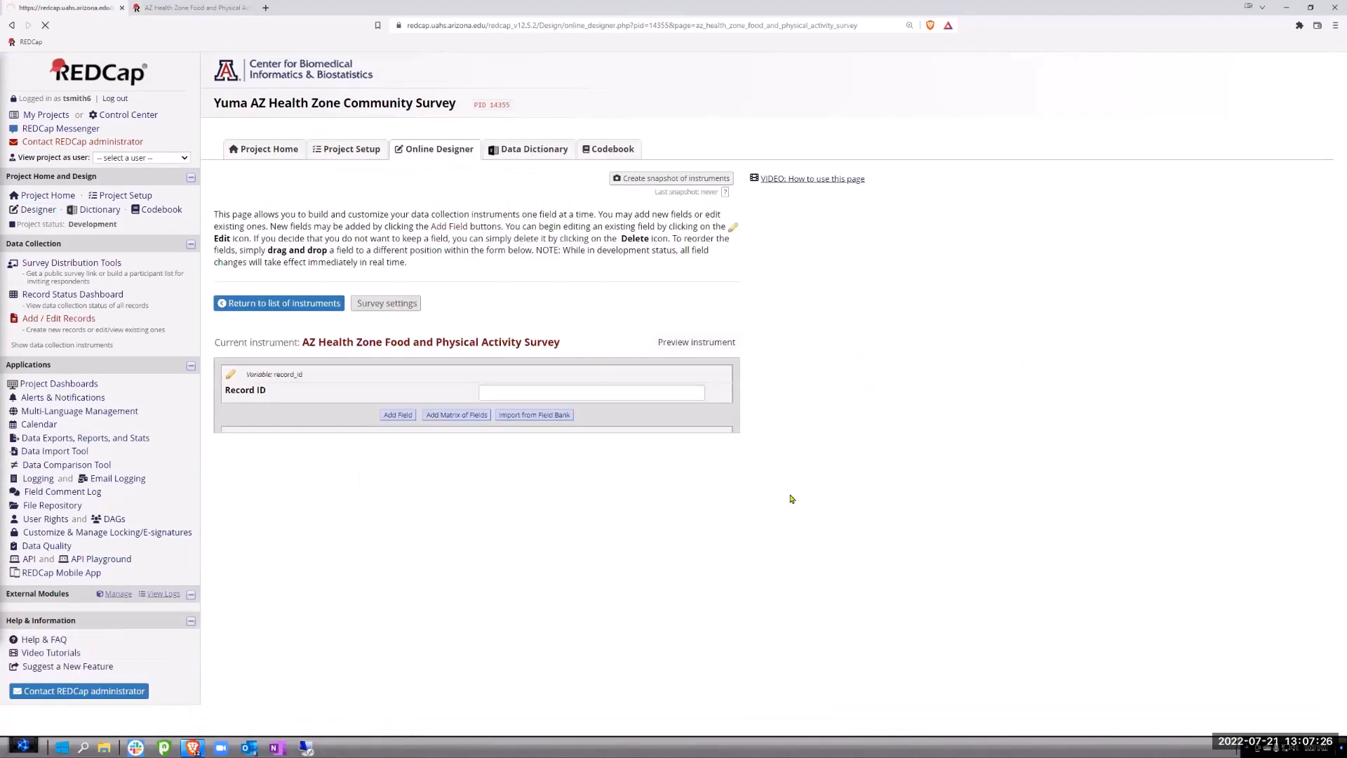
scroll(1064, 504, "down", 1)
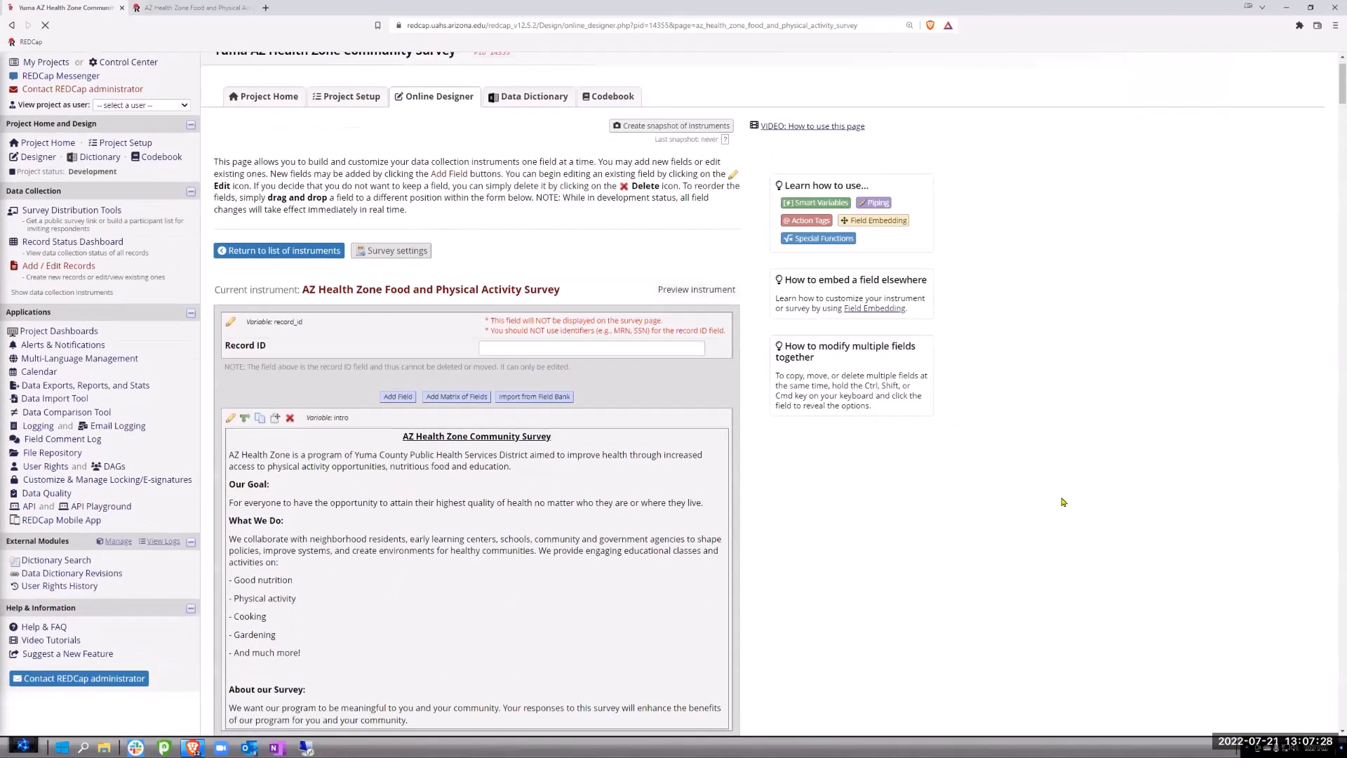
scroll(1041, 486, "down", 20)
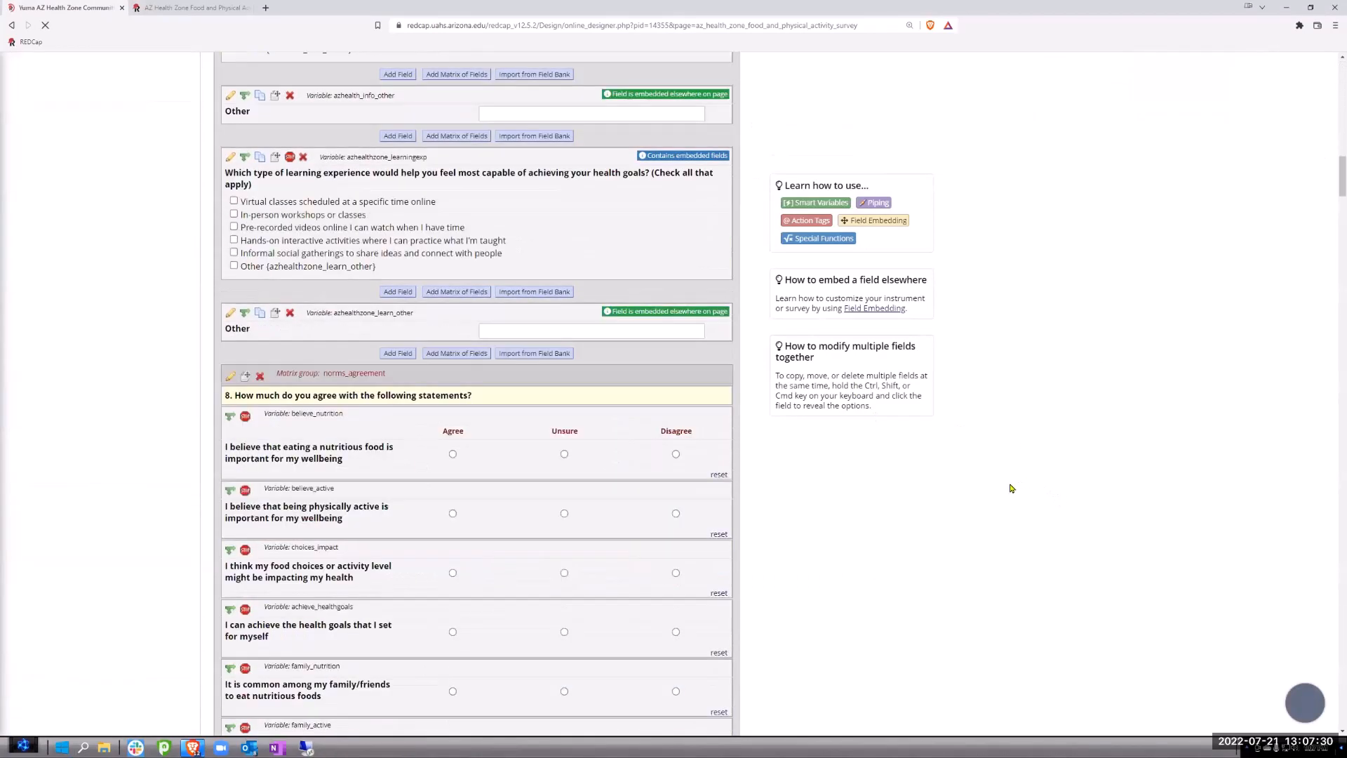
scroll(969, 475, "down", 10)
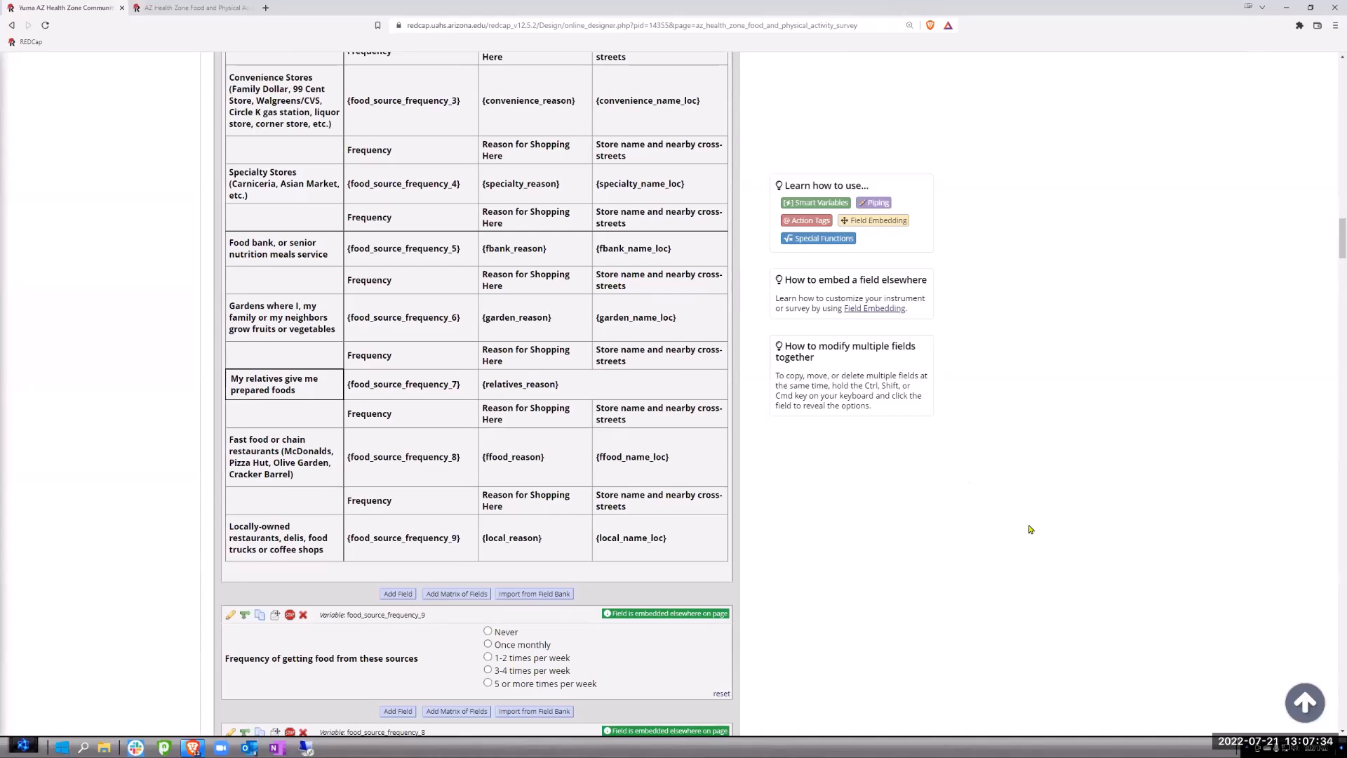
scroll(1012, 498, "up", 7)
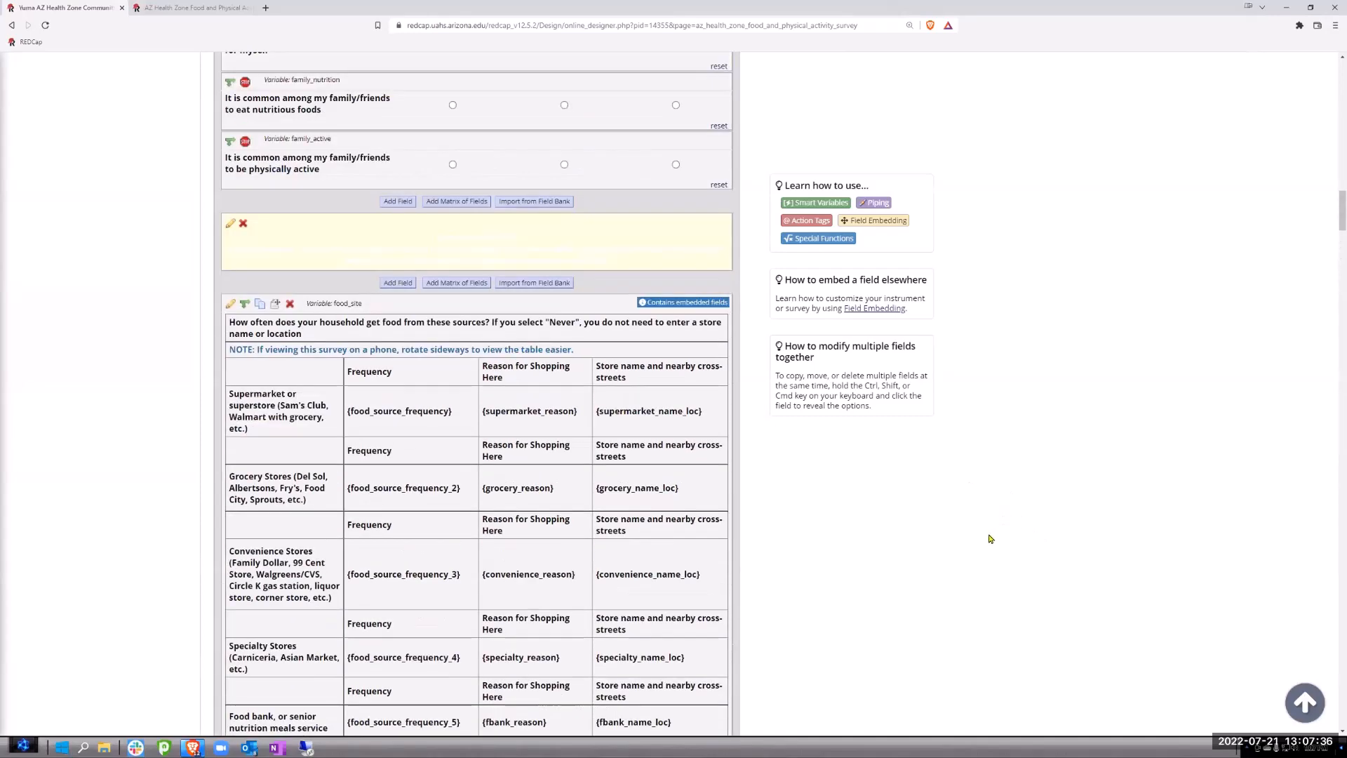
scroll(985, 523, "up", 11)
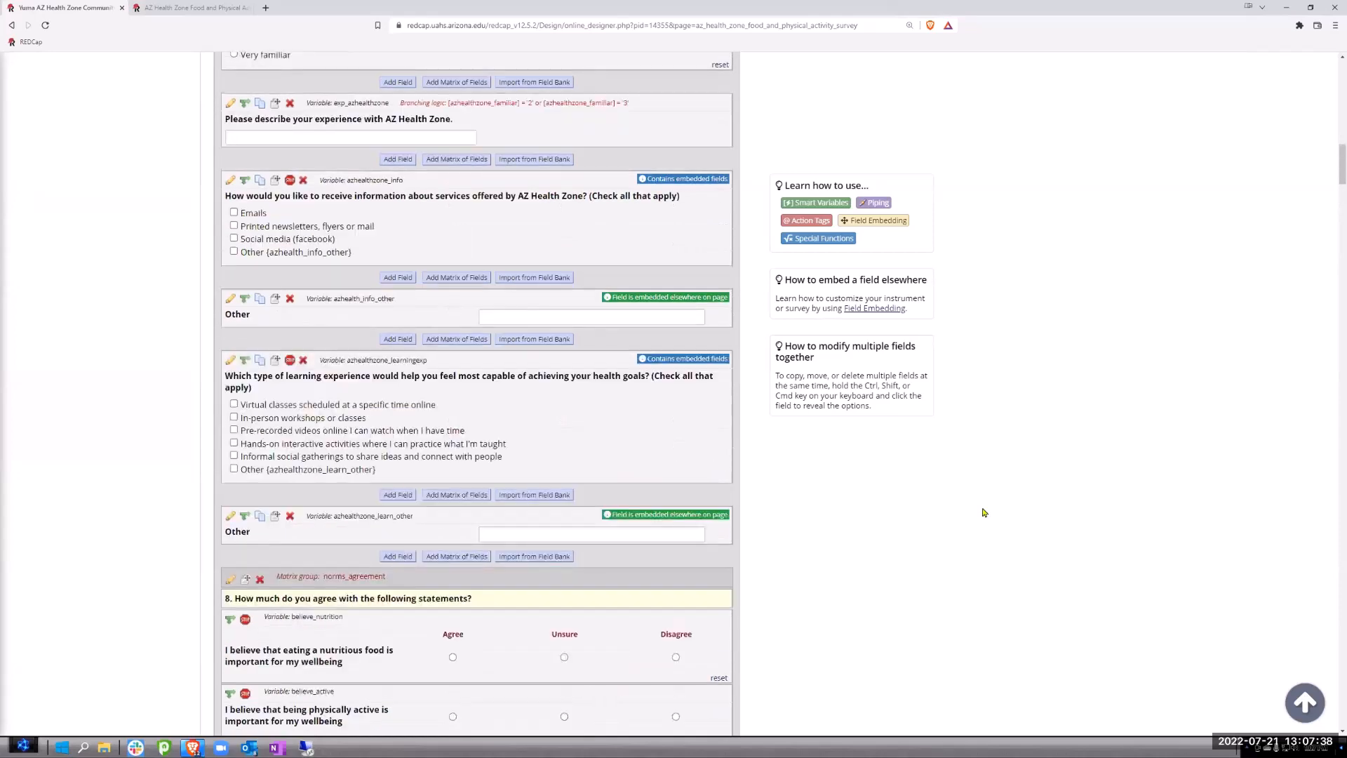
scroll(968, 513, "down", 20)
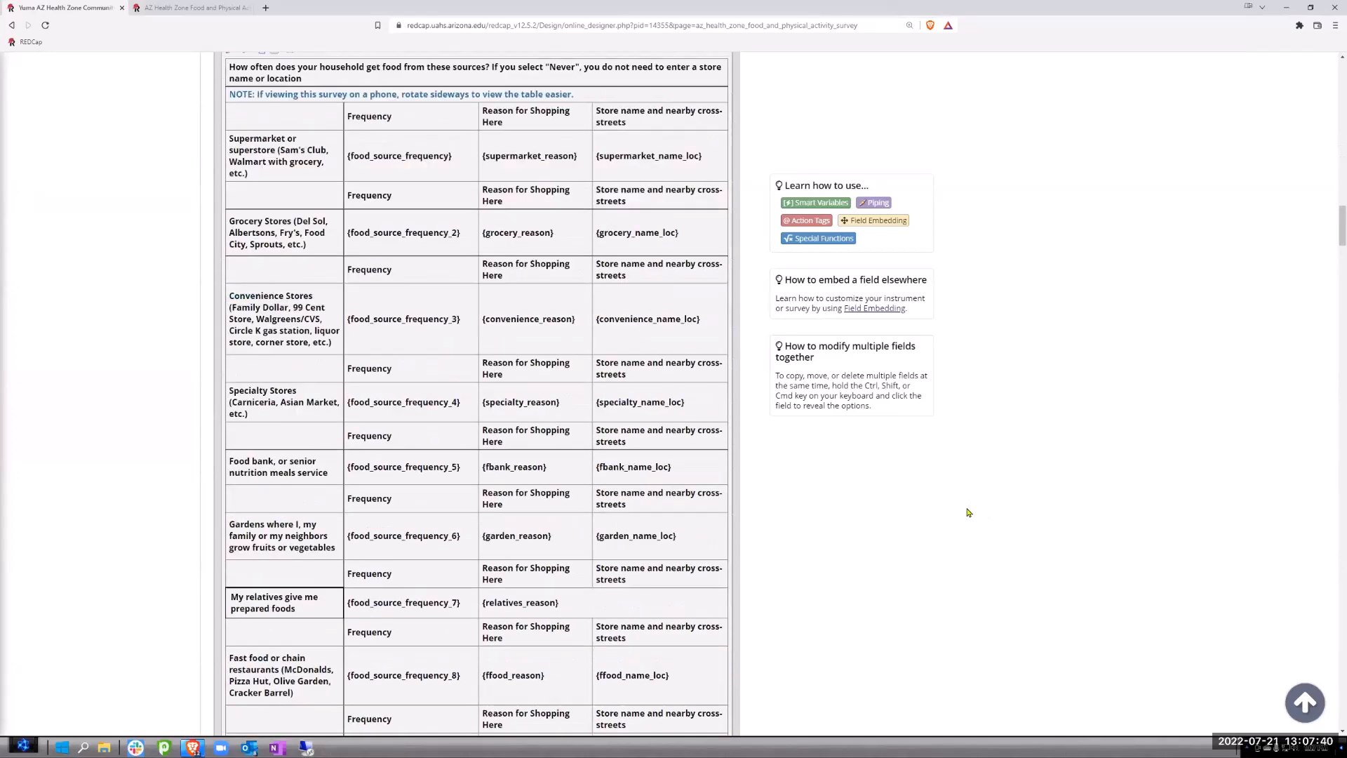
scroll(954, 509, "down", 6)
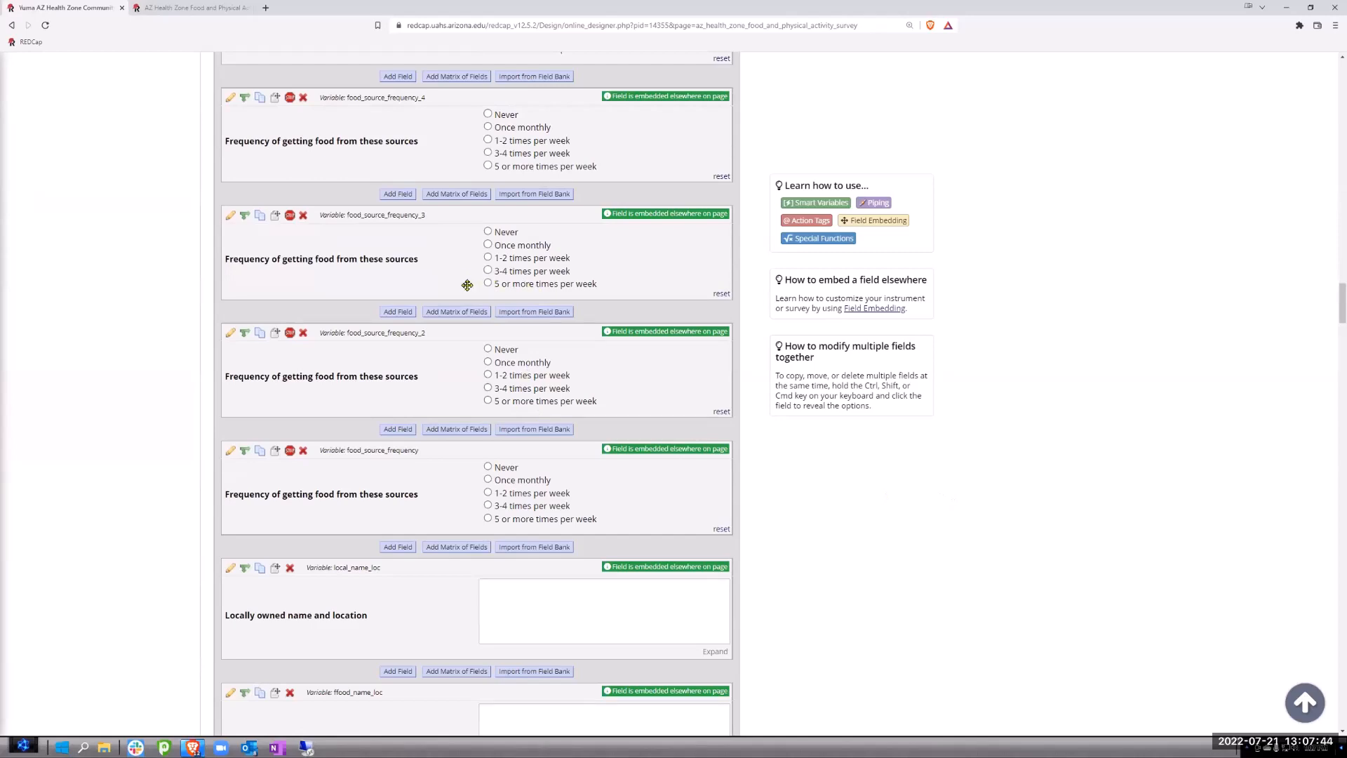
Examine the frequency, name and location, shopping reason and other reason fields that belong to the food source table.
scroll(468, 284, "down", 5)
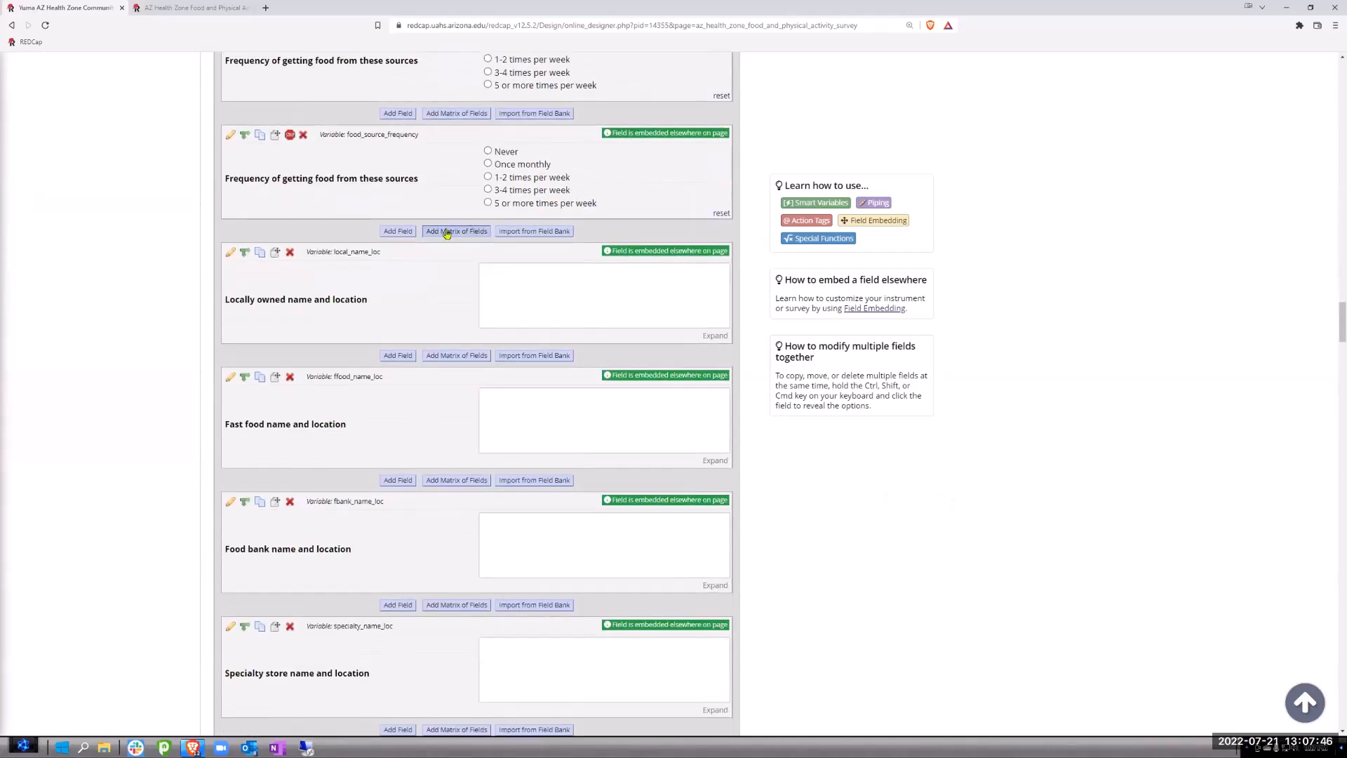
scroll(463, 235, "down", 15)
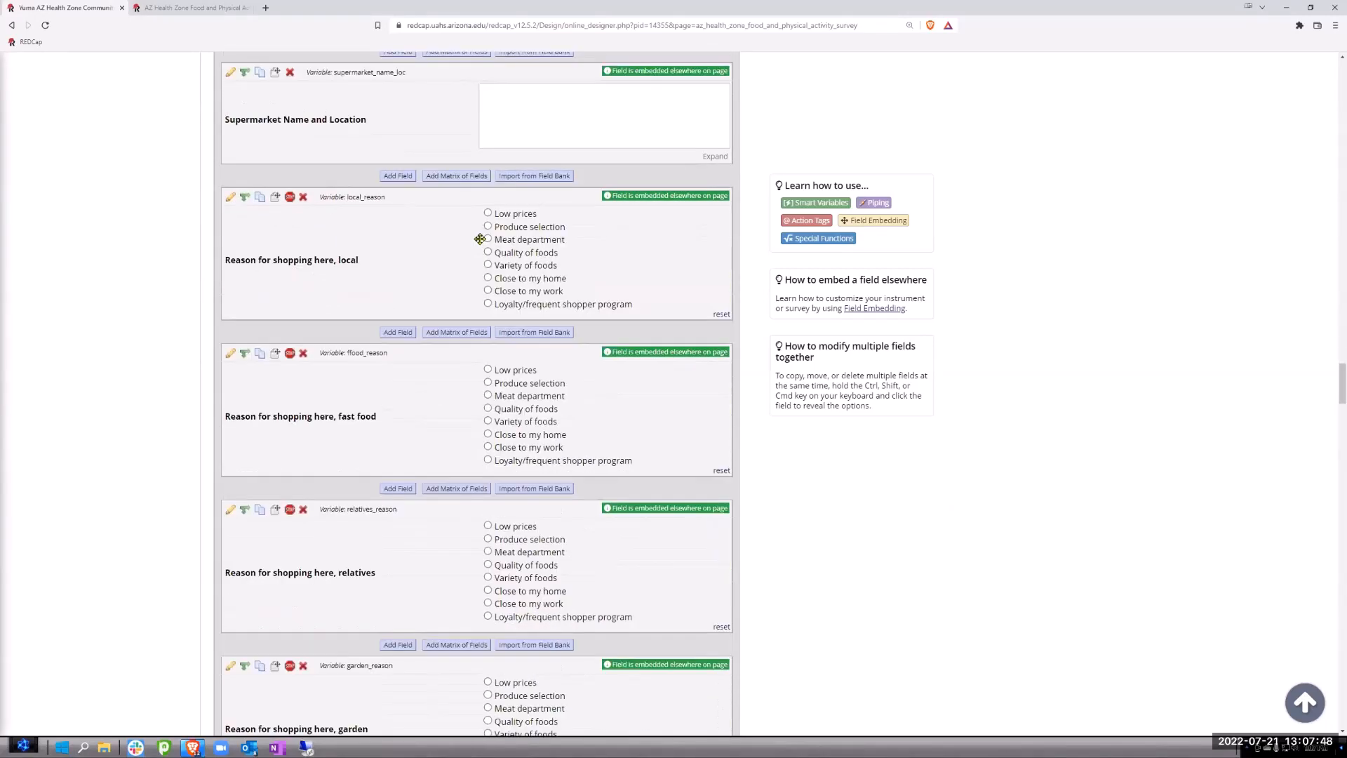
scroll(479, 238, "down", 11)
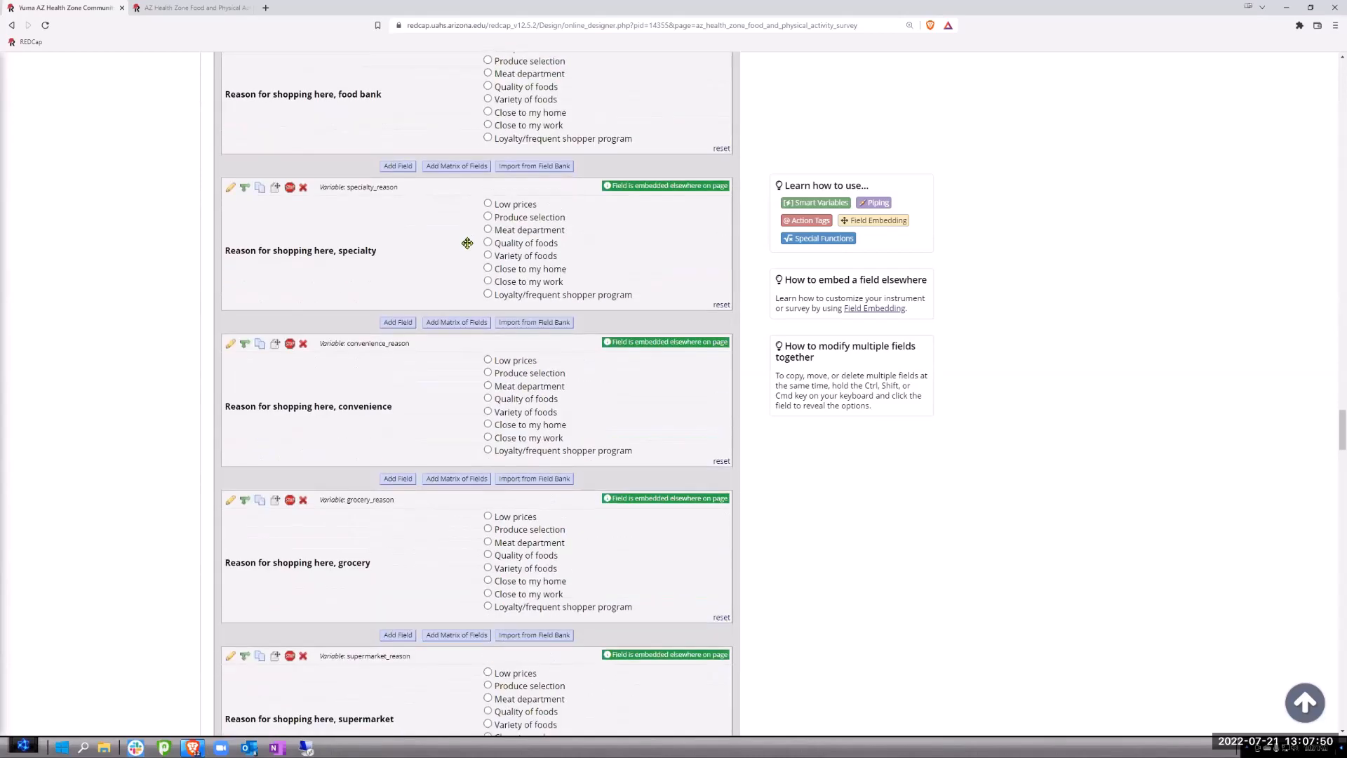
scroll(467, 243, "down", 6)
scroll(465, 241, "down", 5)
scroll(465, 232, "up", 6)
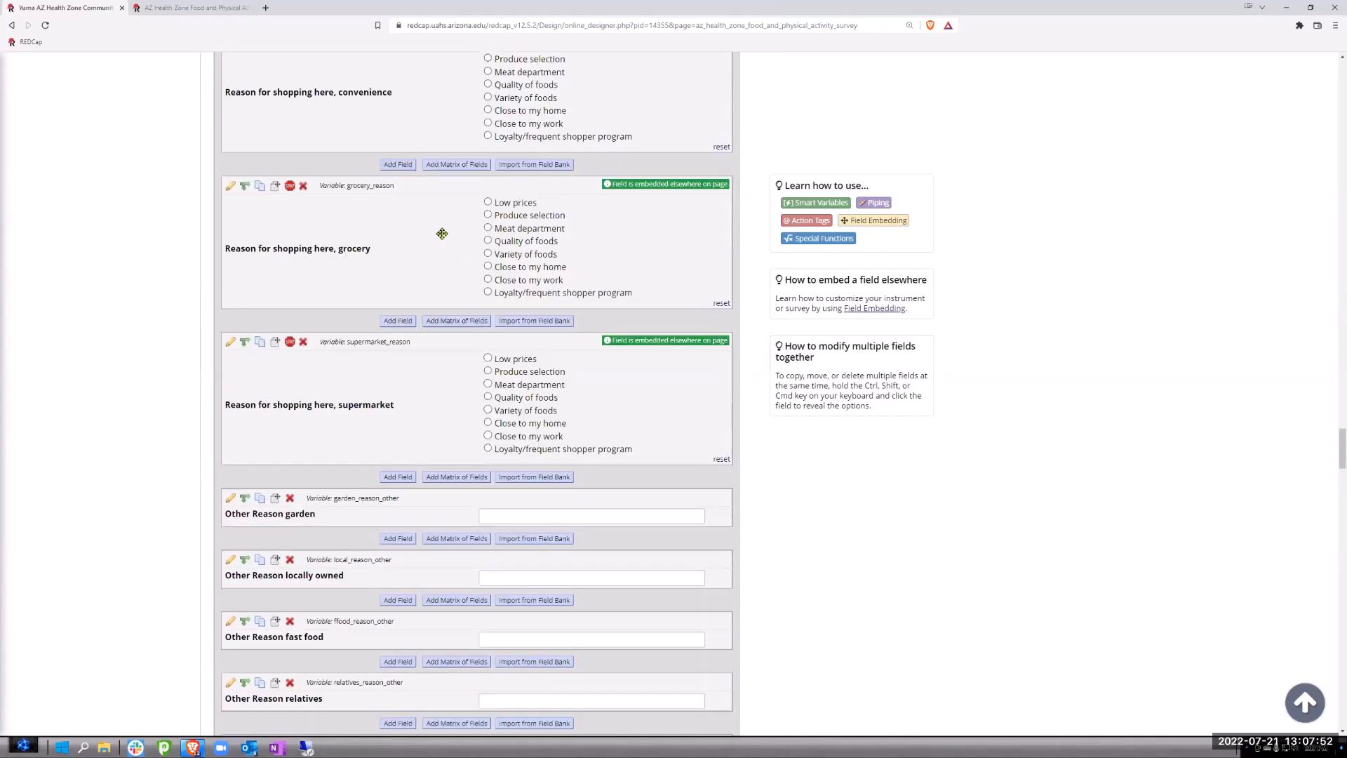
scroll(442, 231, "down", 10)
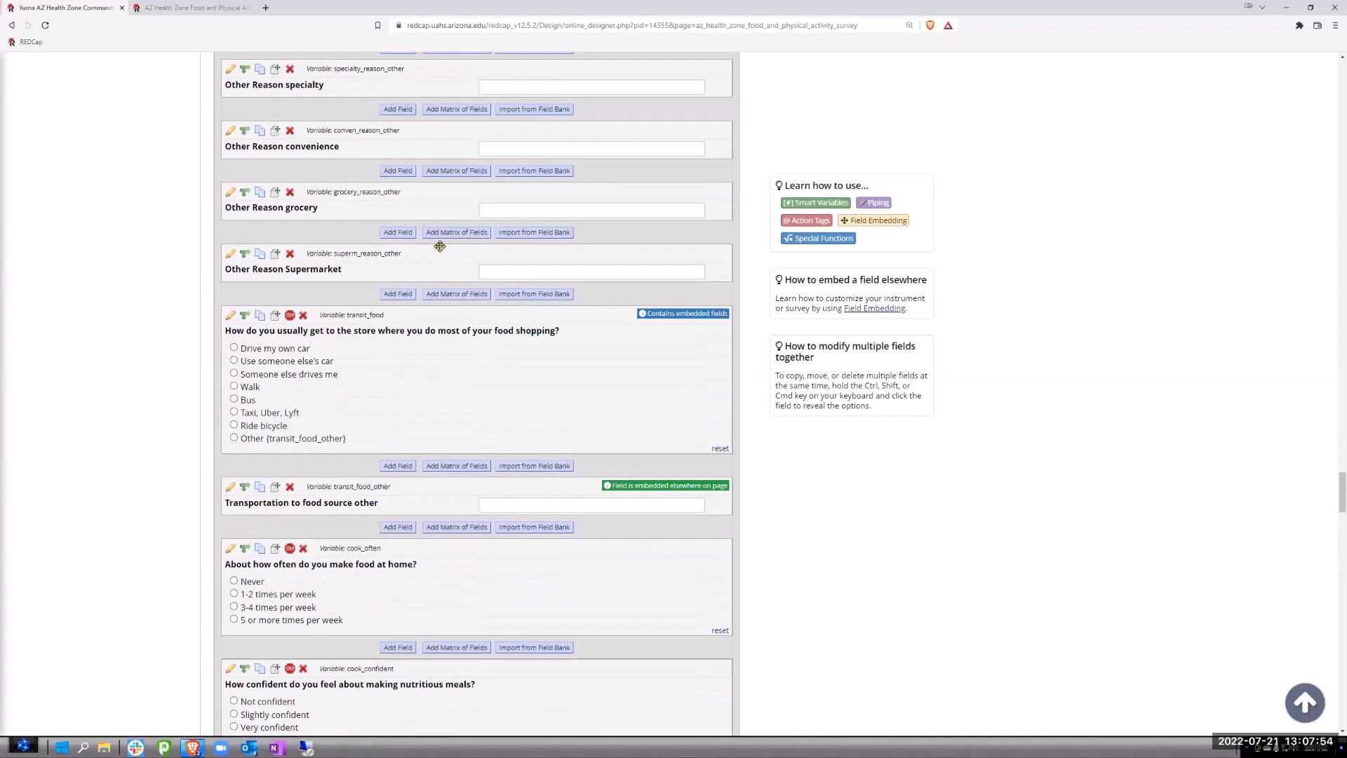
scroll(435, 252, "up", 20)
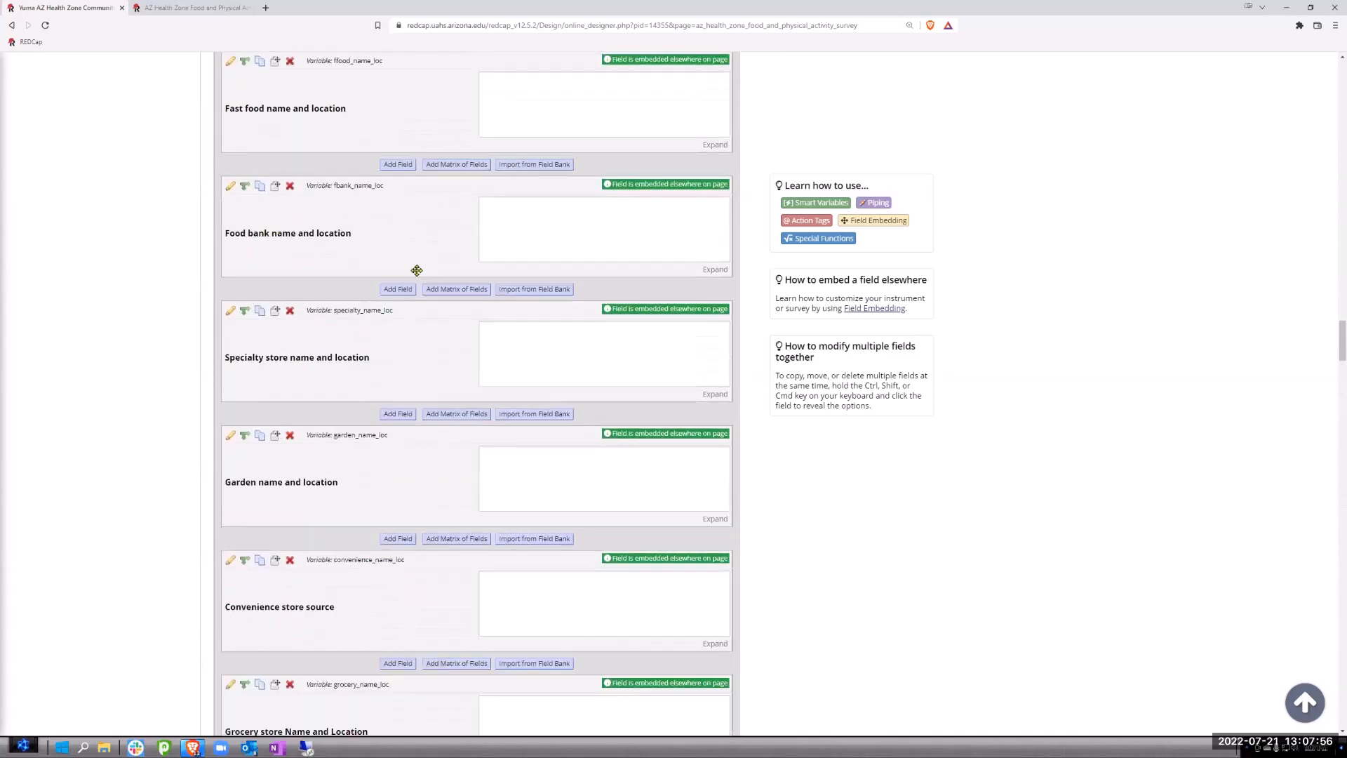
scroll(416, 270, "up", 7)
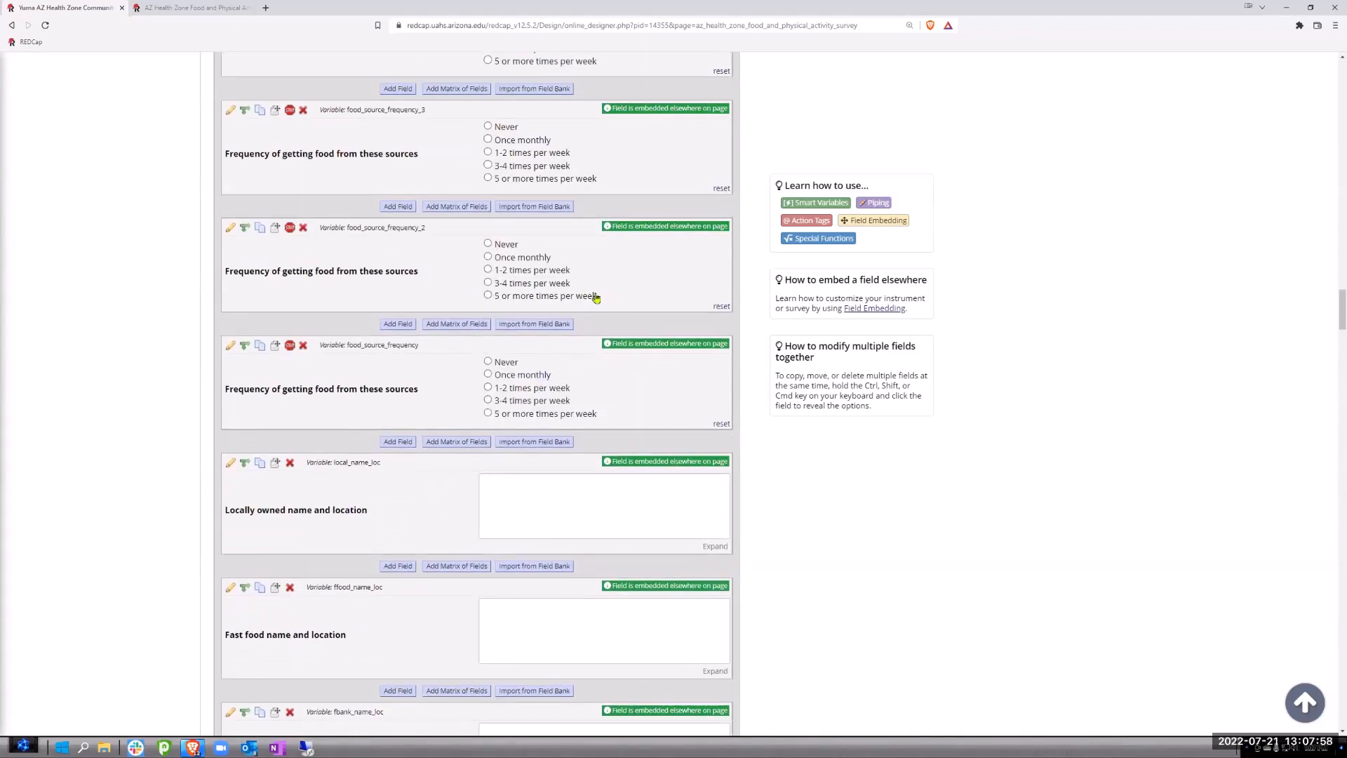
scroll(591, 292, "up", 4)
scroll(592, 292, "up", 5)
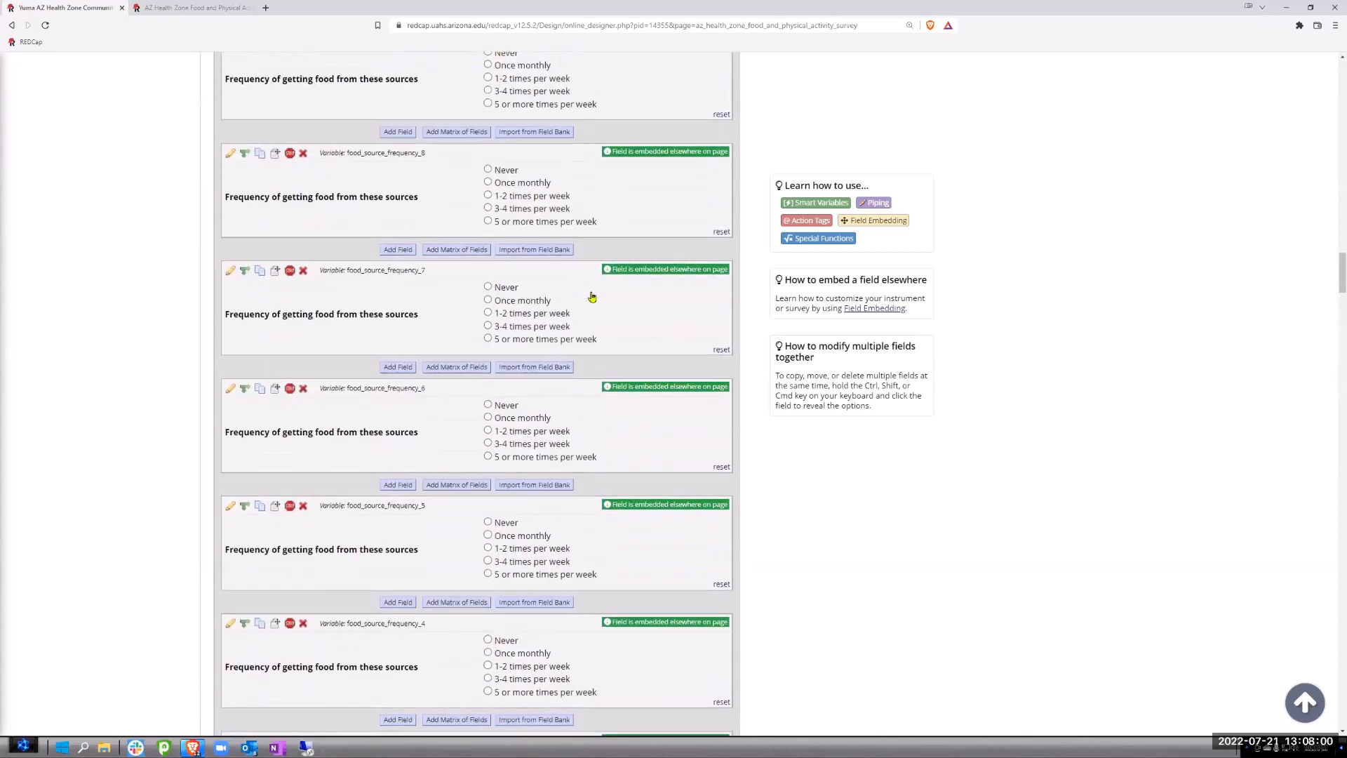
scroll(590, 298, "up", 4)
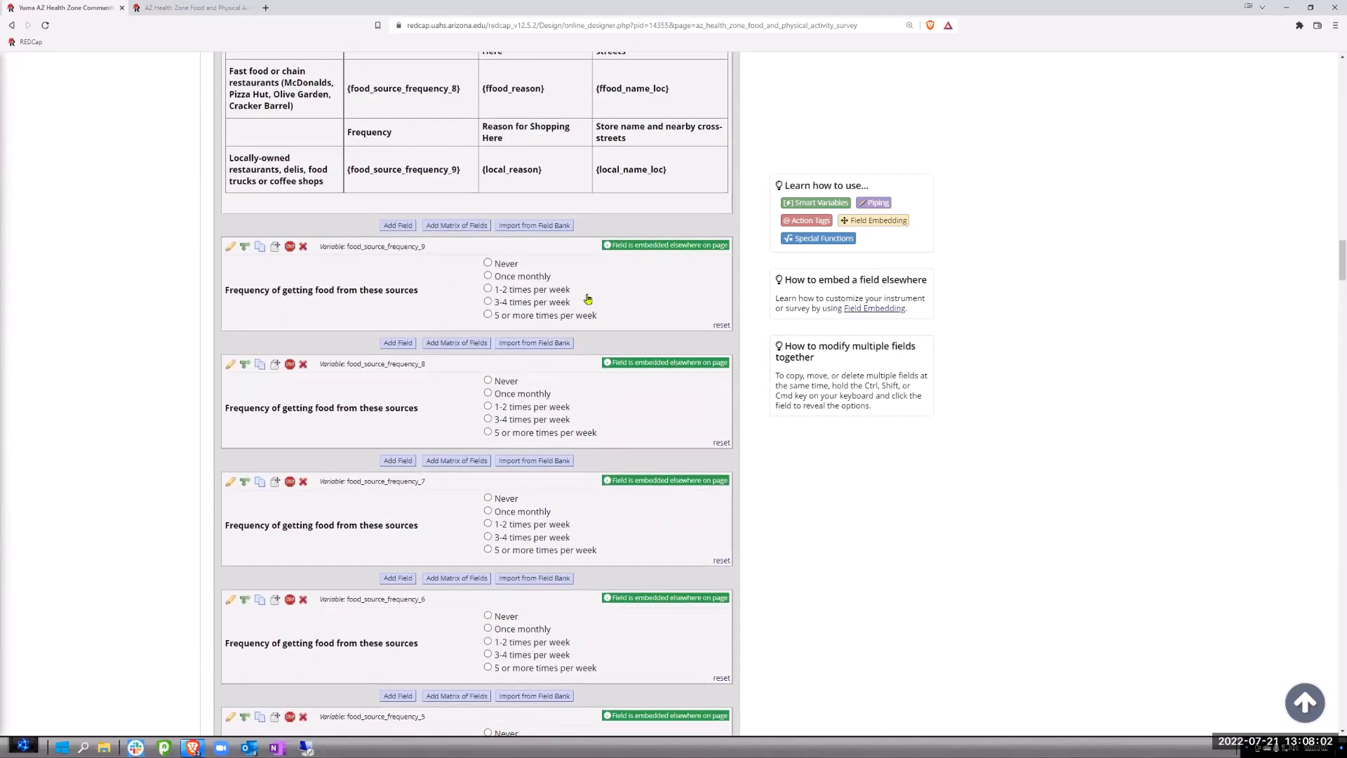
scroll(536, 316, "up", 12)
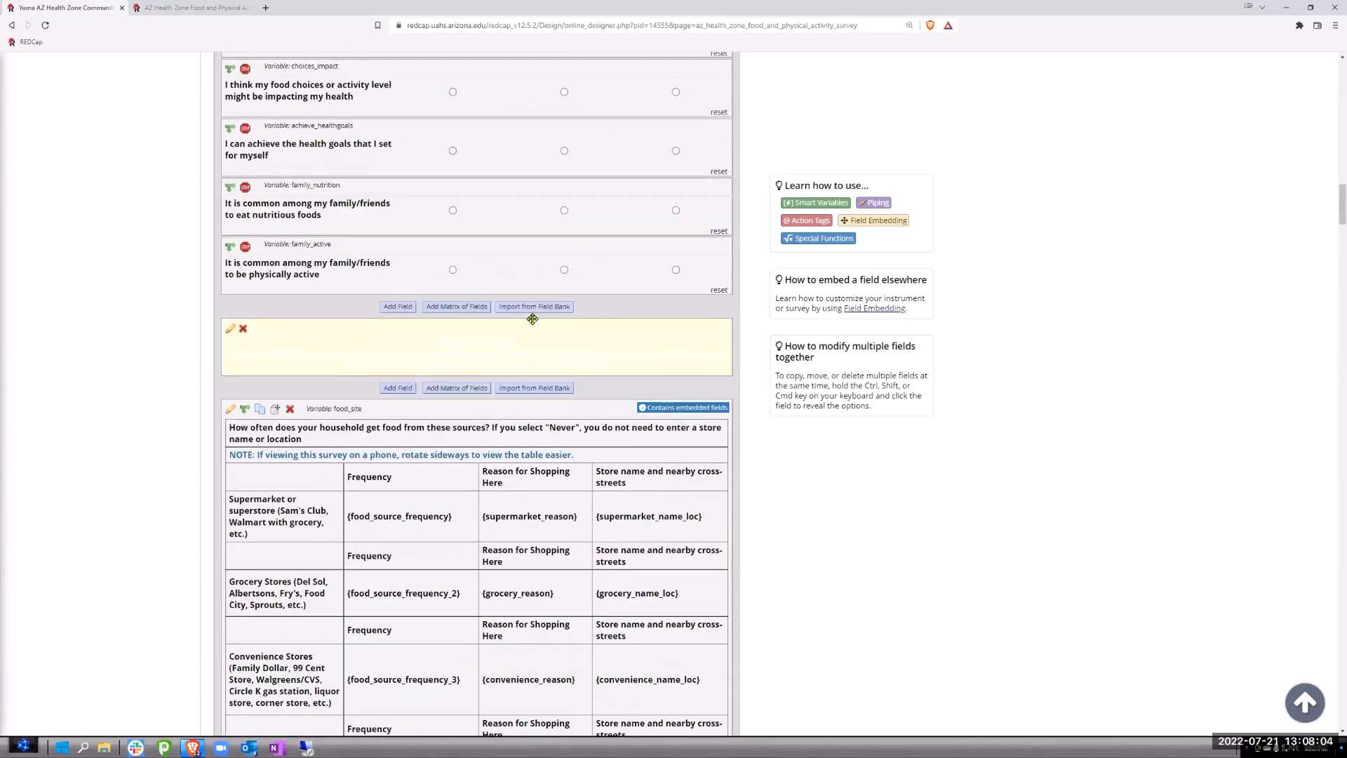
Review the Personal Information and AZ Health Zone Program questions, including the Other choices with embedded fields.
scroll(517, 311, "up", 7)
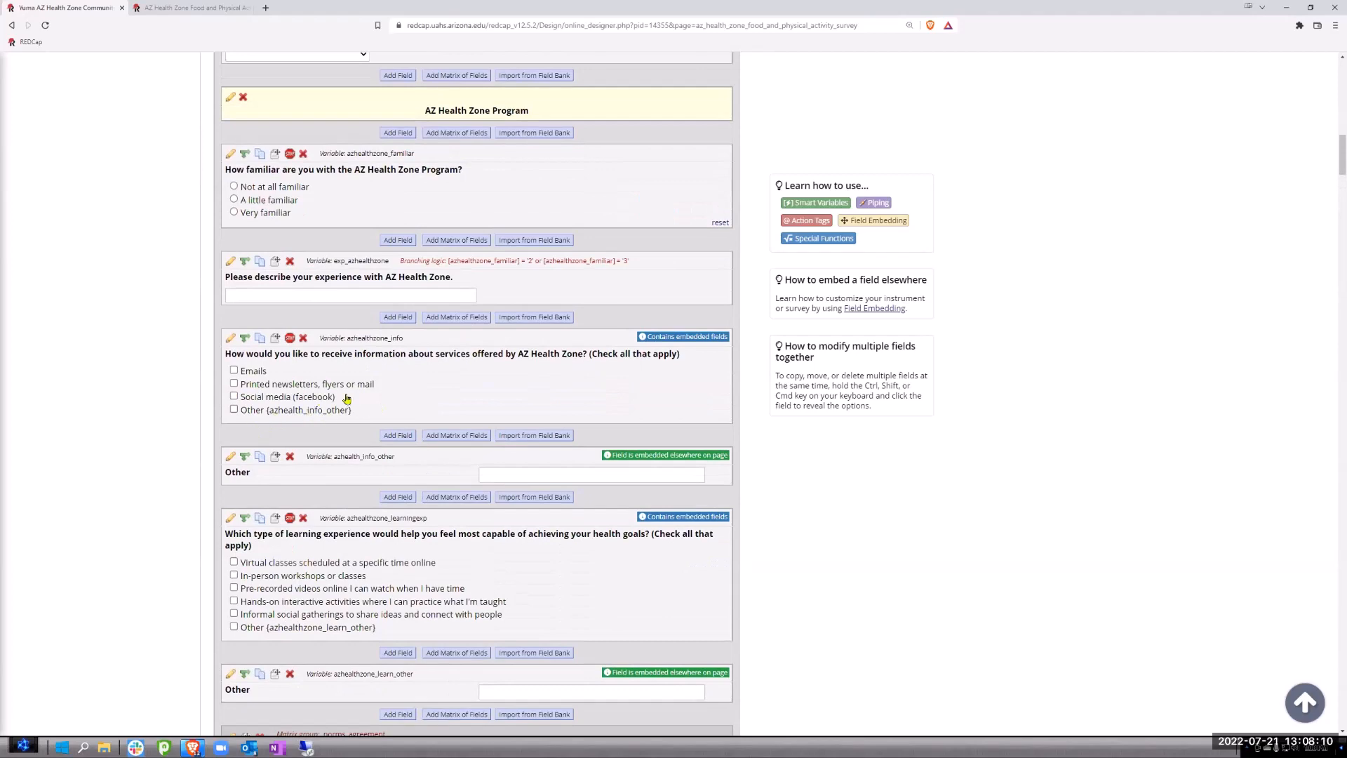
scroll(429, 260, "up", 9)
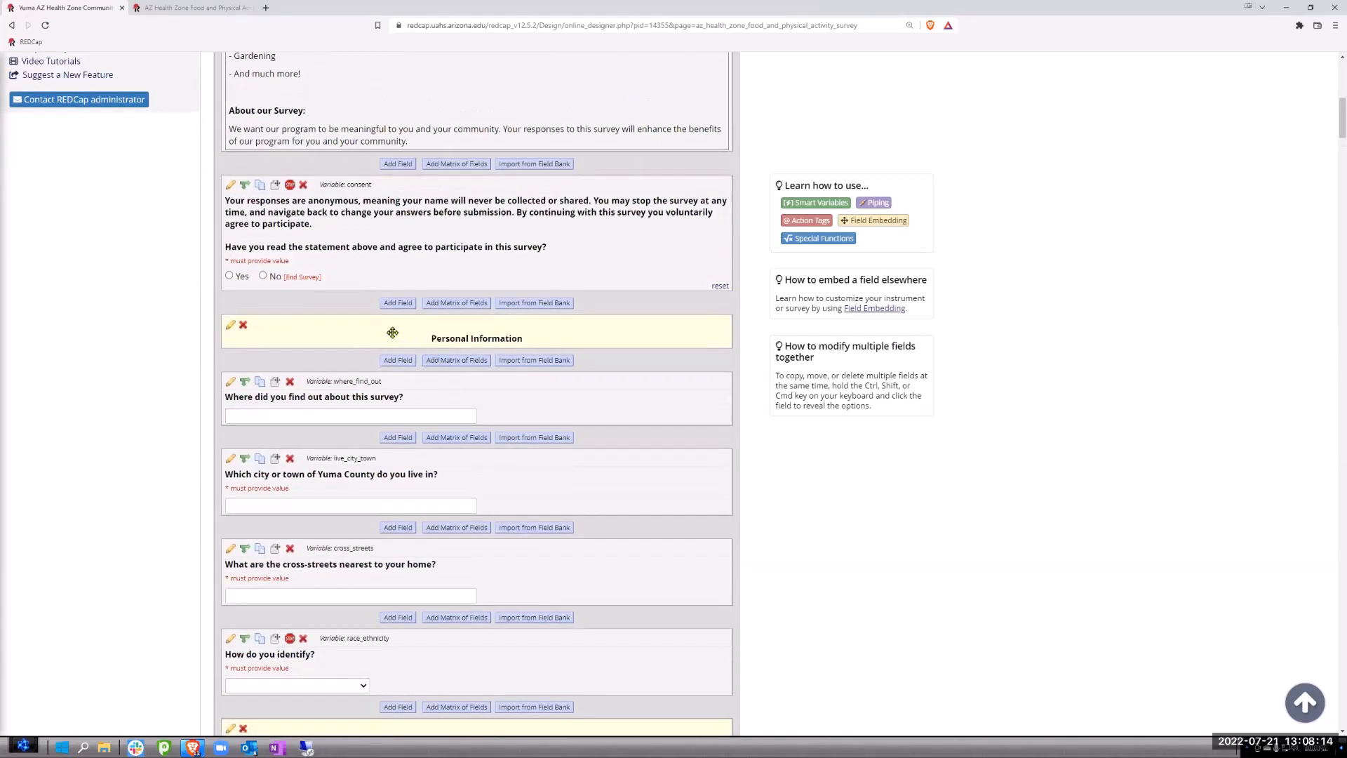
scroll(392, 337, "down", 3)
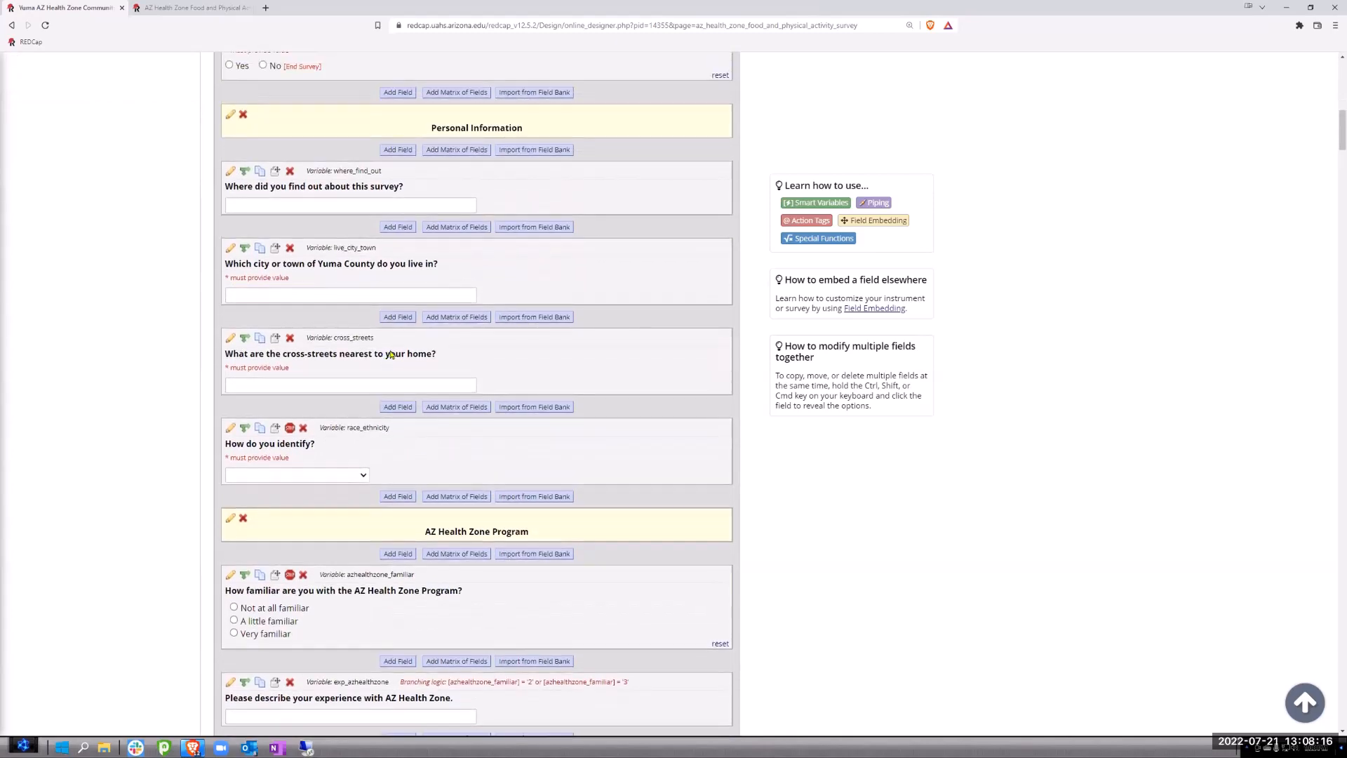
scroll(409, 293, "up", 1)
scroll(407, 295, "down", 5)
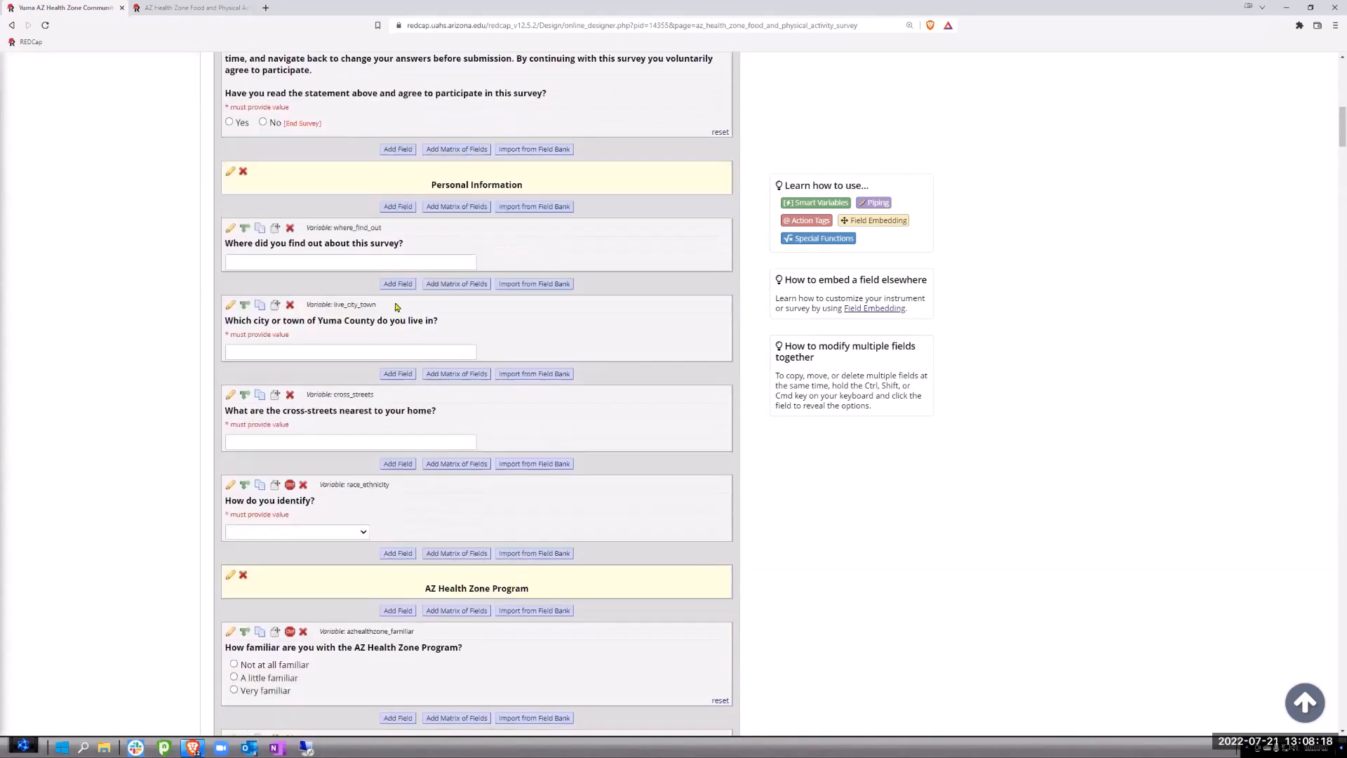
scroll(320, 480, "down", 3)
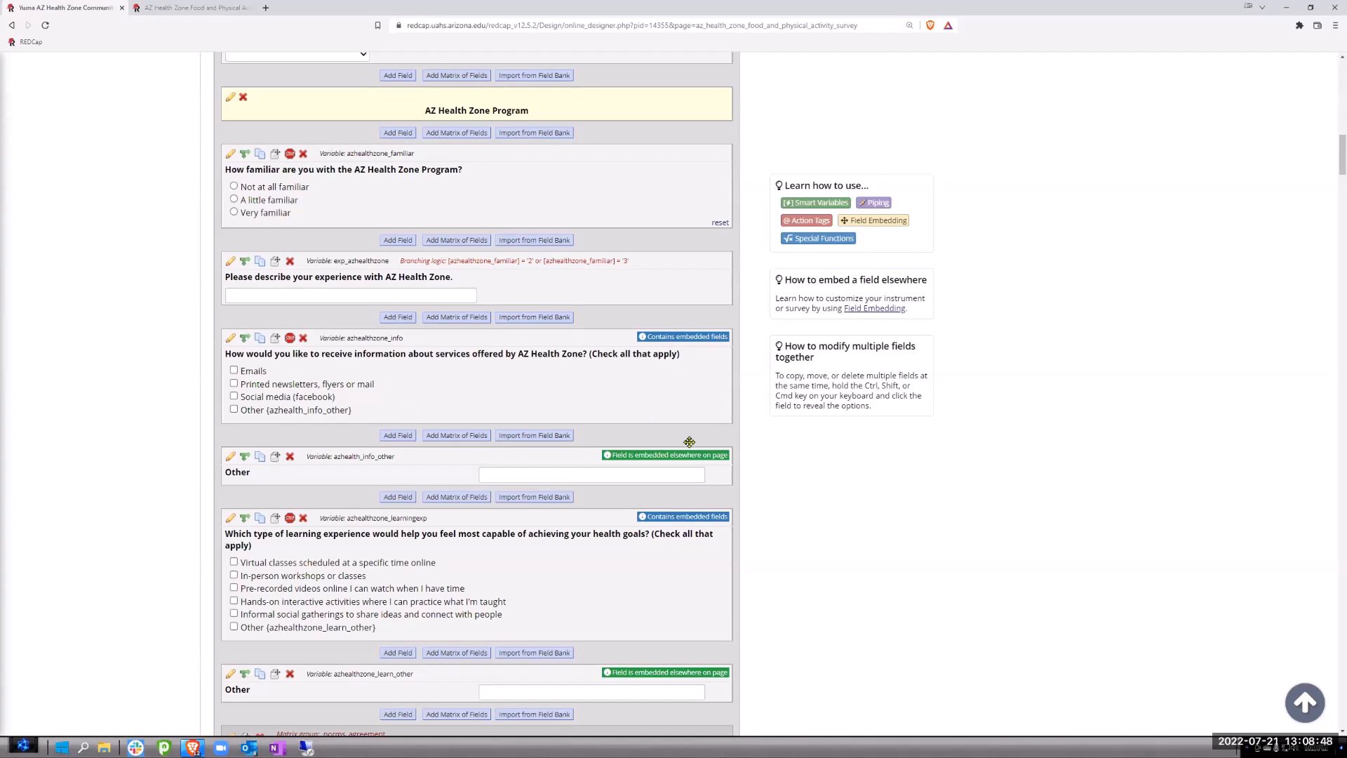
Open Multi-Language Management and examine the survey settings and fields that can be excluded from translation for the default English language.
left_click(1309, 705)
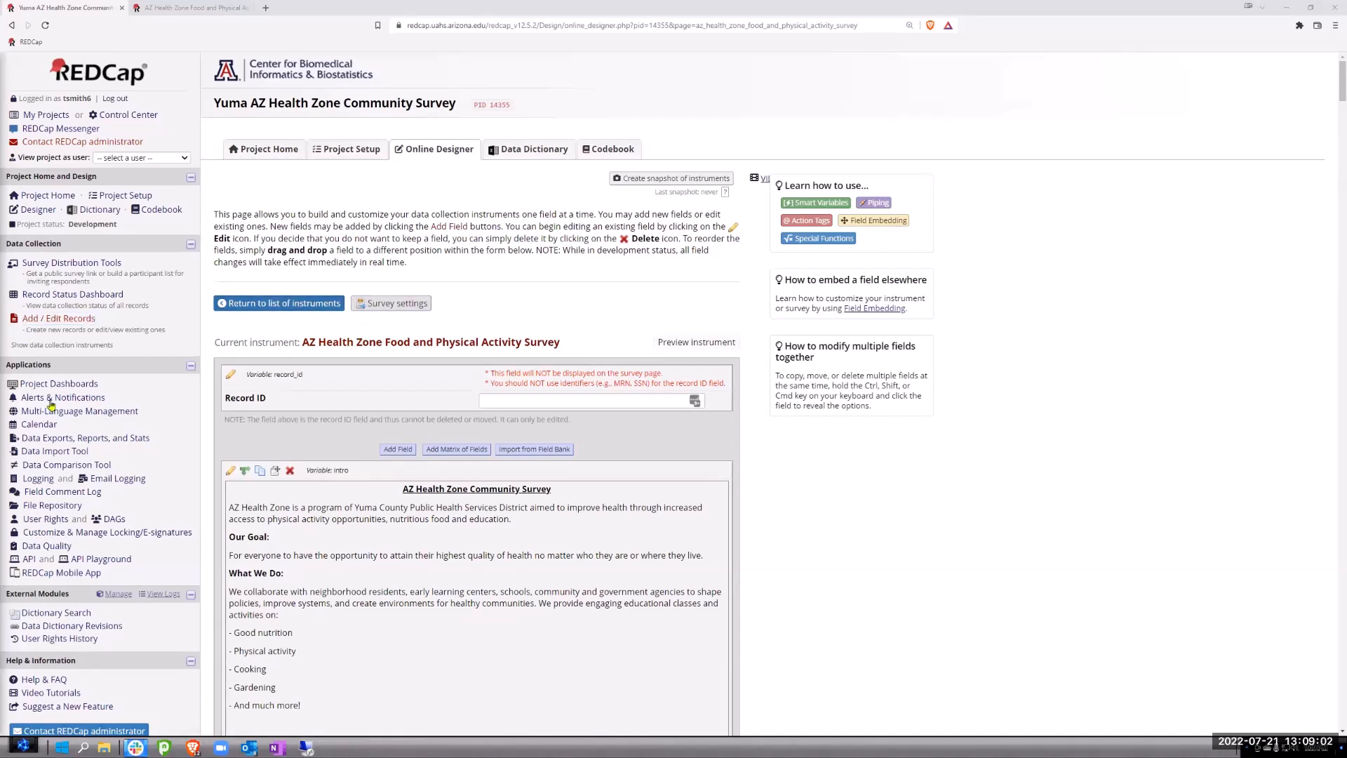
left_click(79, 411)
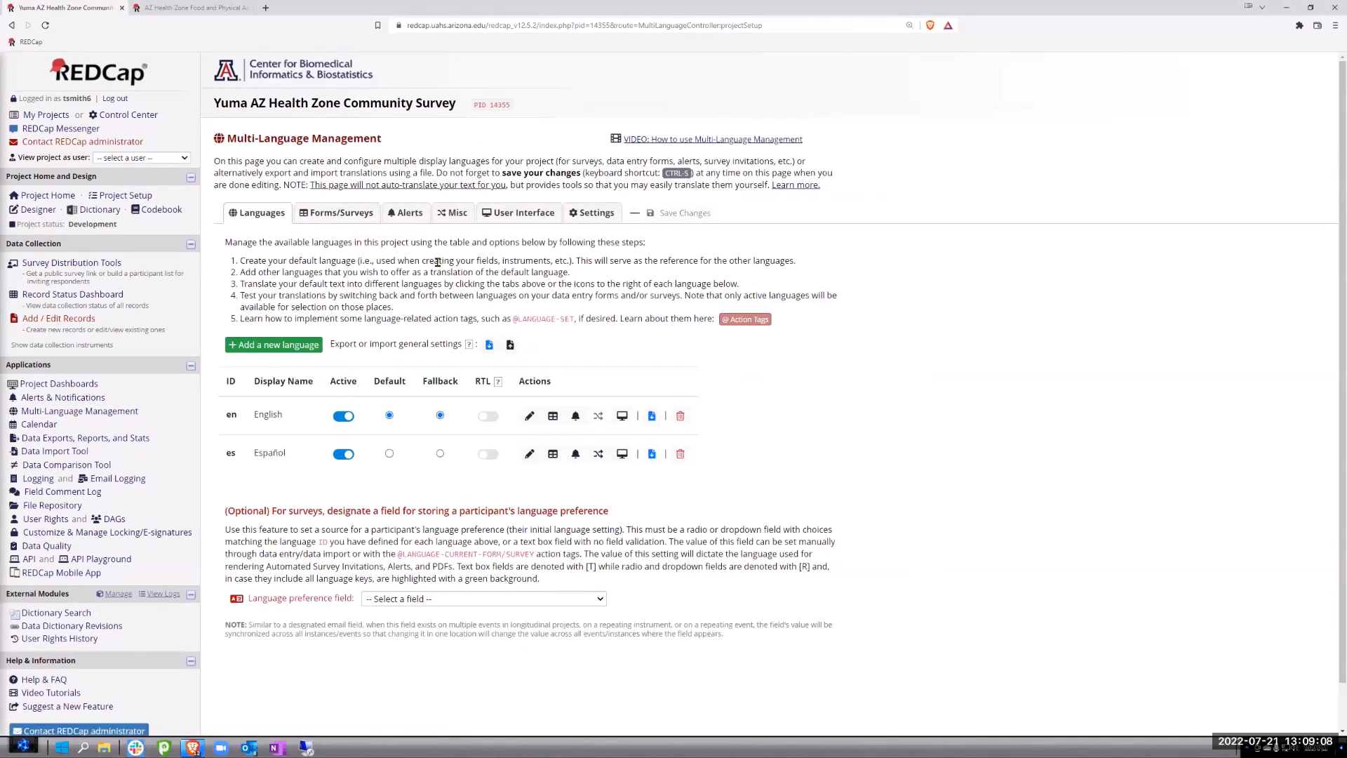
left_click(345, 219)
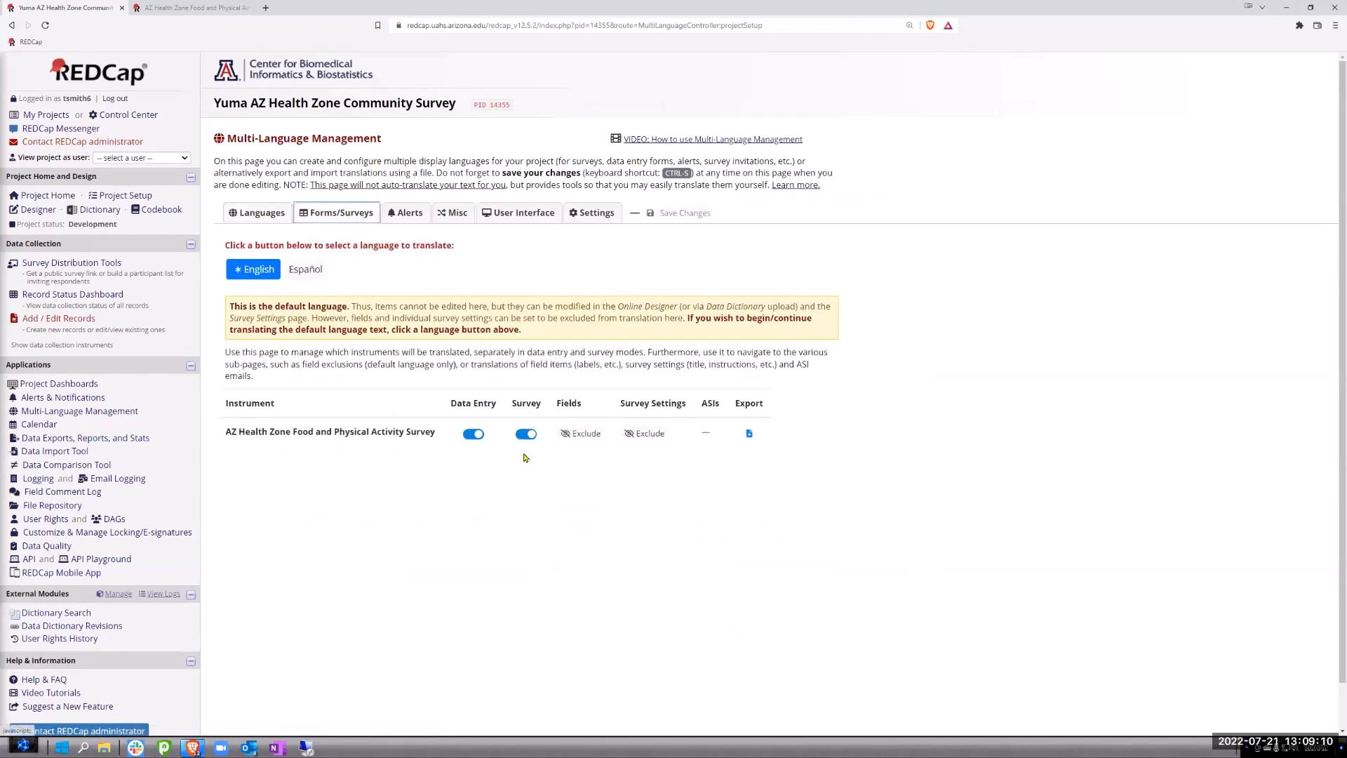
left_click(649, 437)
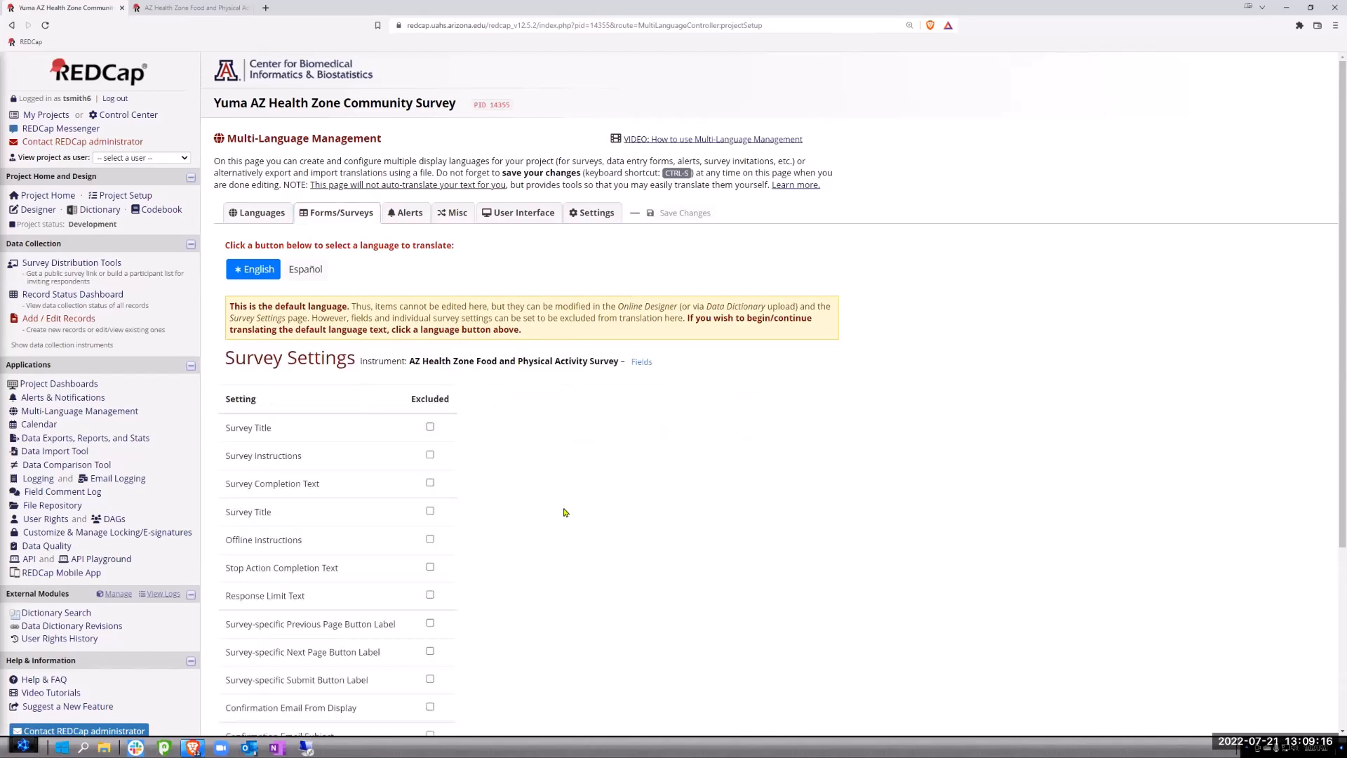
left_click(641, 361)
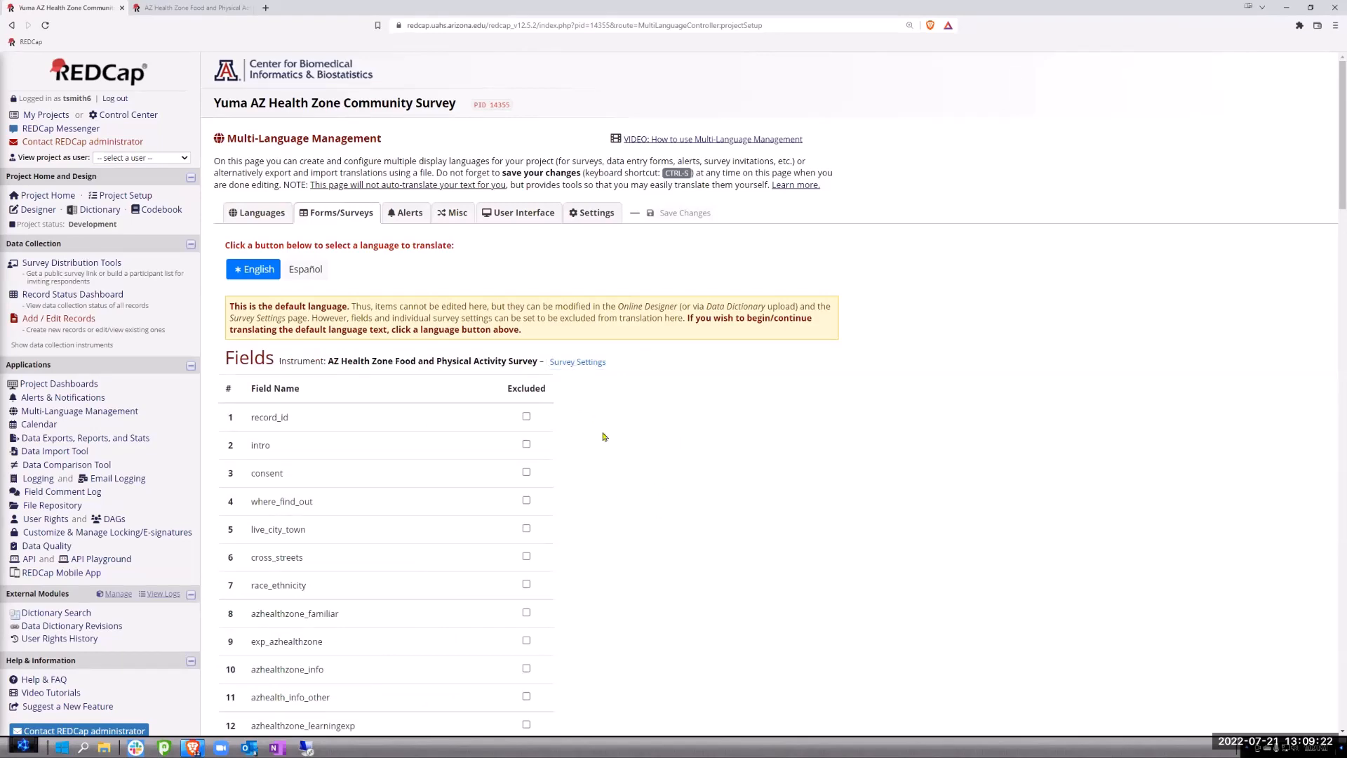
scroll(622, 467, "down", 5)
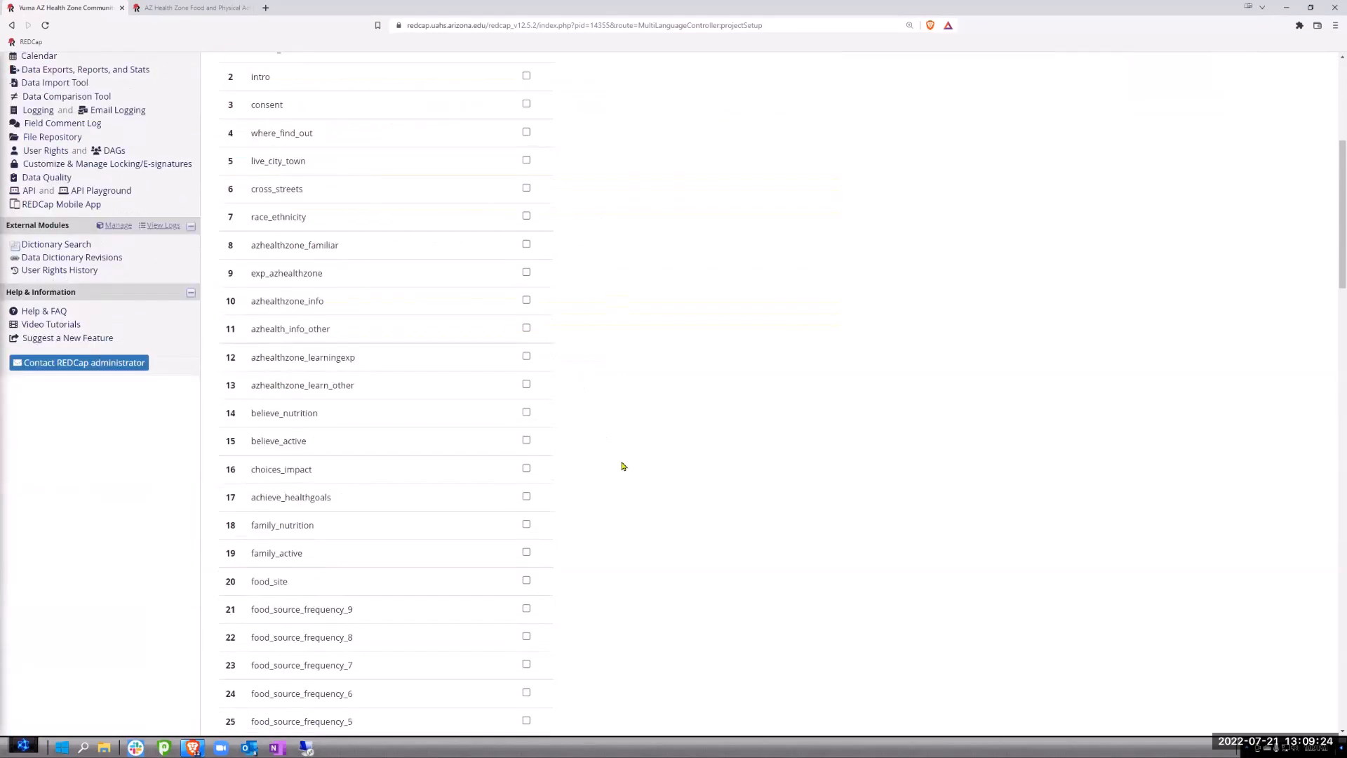
scroll(624, 465, "up", 5)
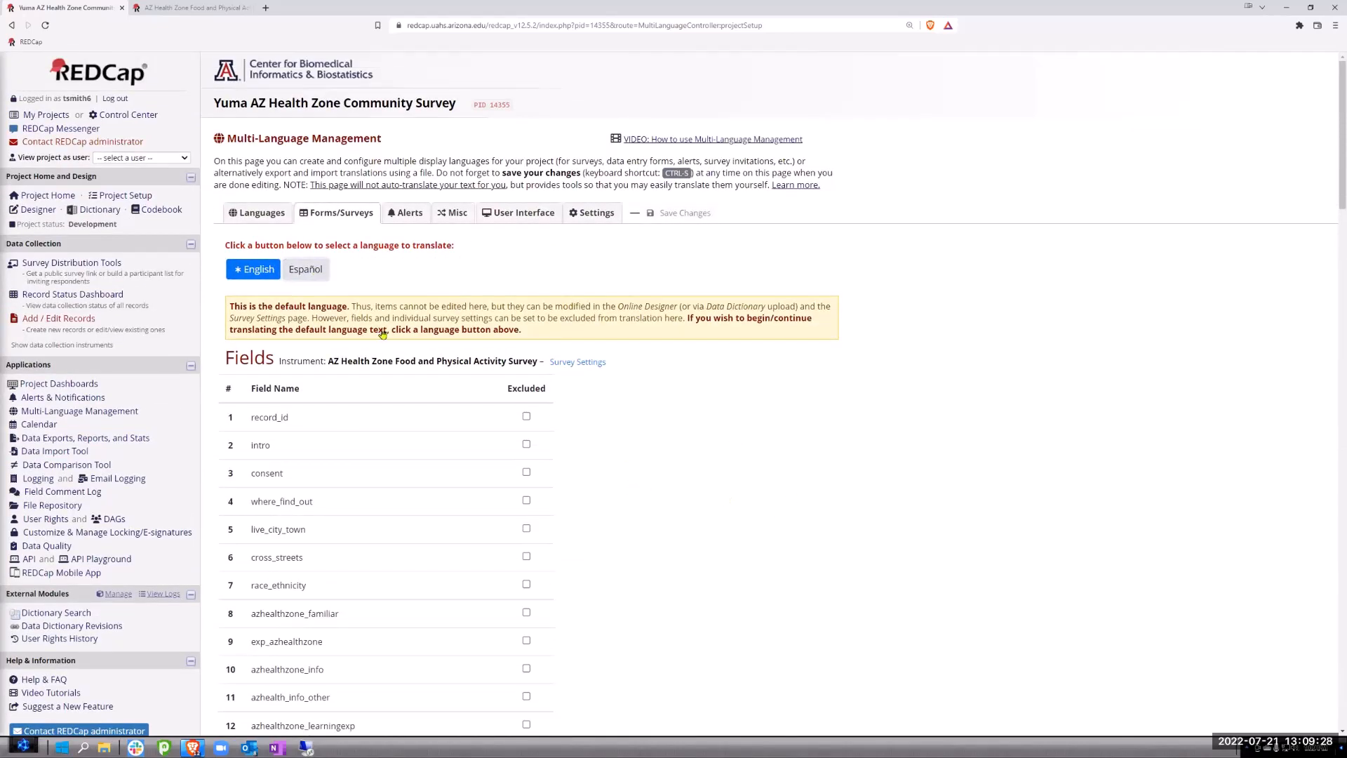
Show the survey's Español field translations and review the translated labels, section headers and answer choices.
left_click(306, 275)
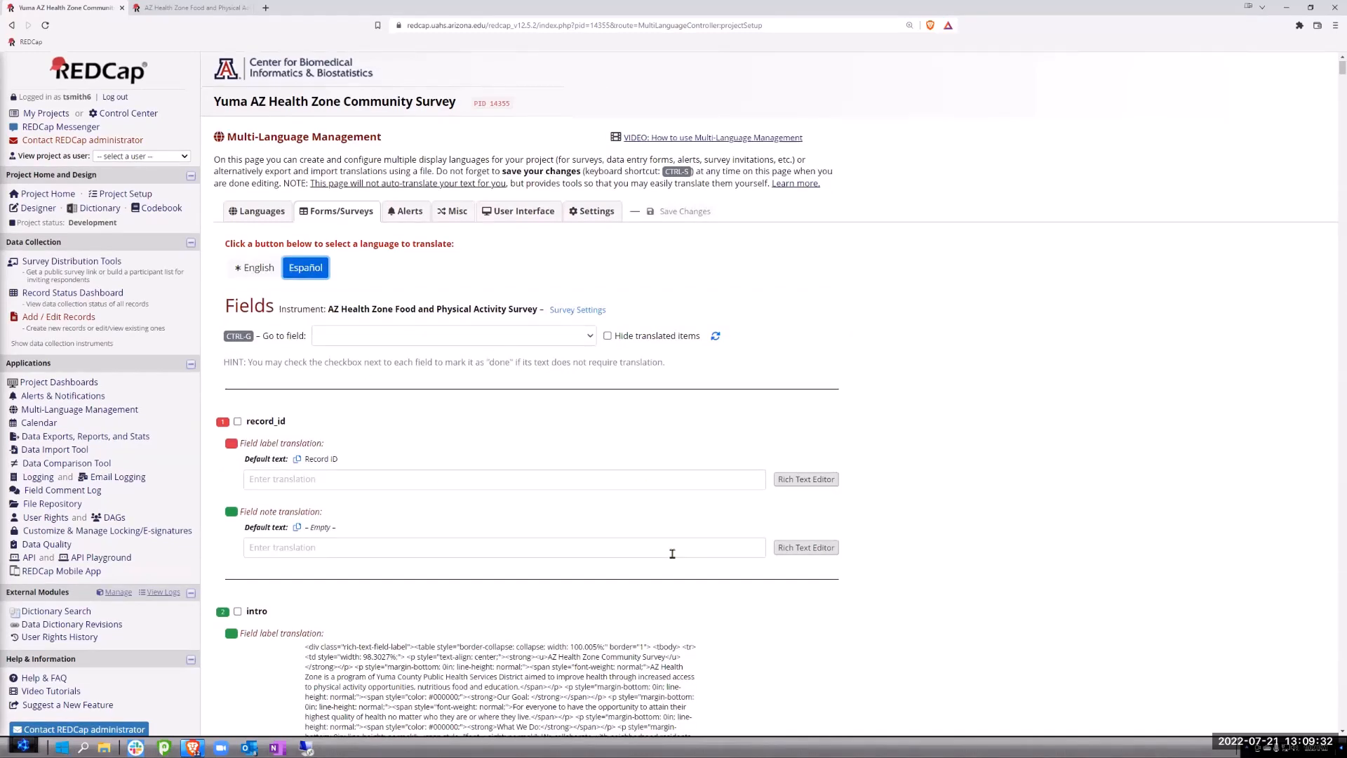
scroll(671, 551, "down", 6)
scroll(675, 493, "down", 15)
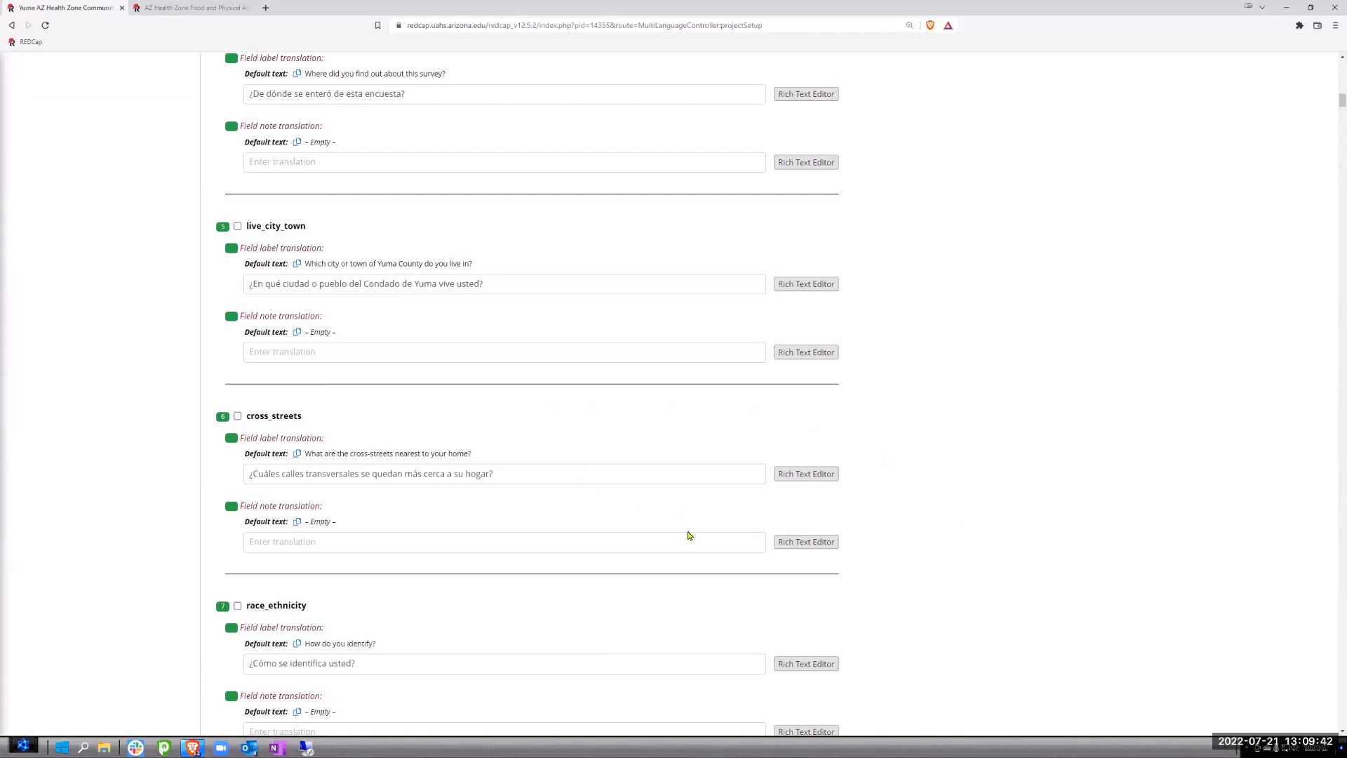
scroll(687, 536, "down", 3)
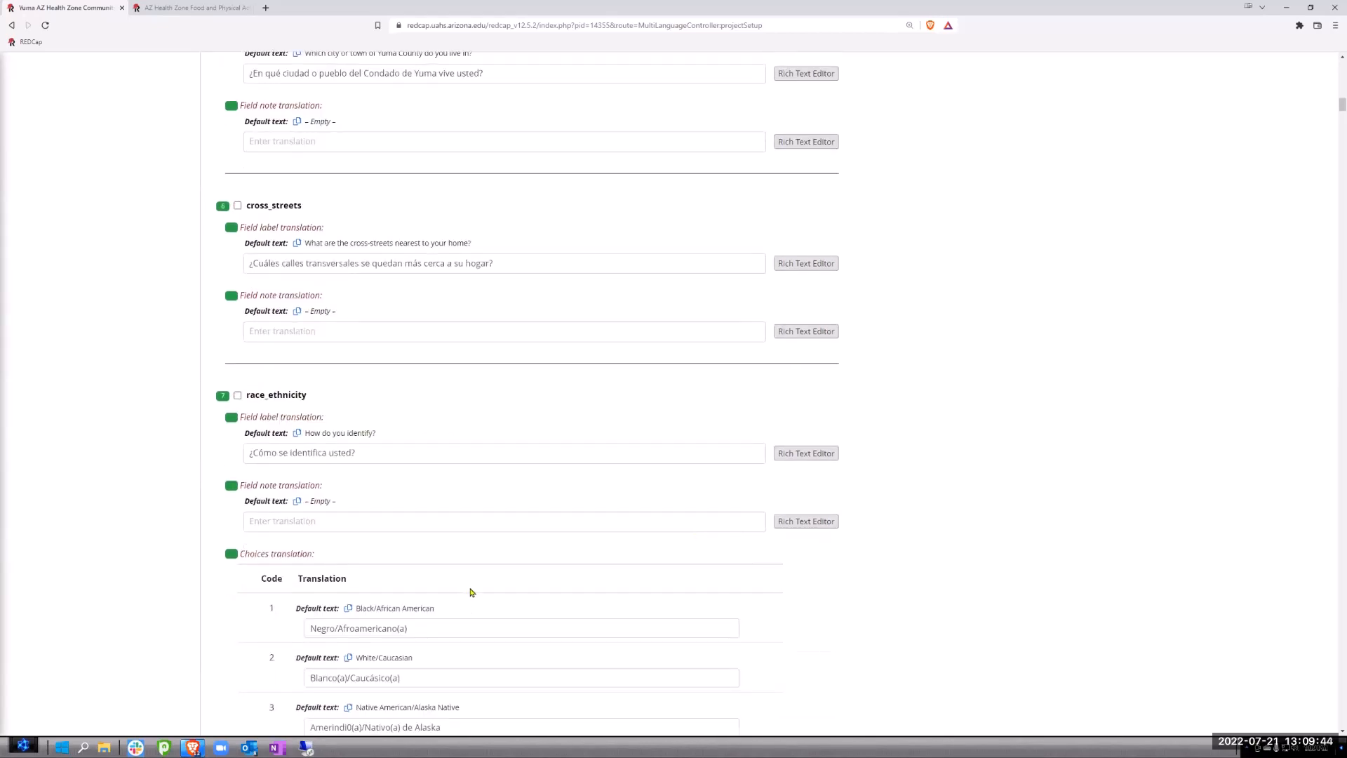
scroll(469, 592, "down", 10)
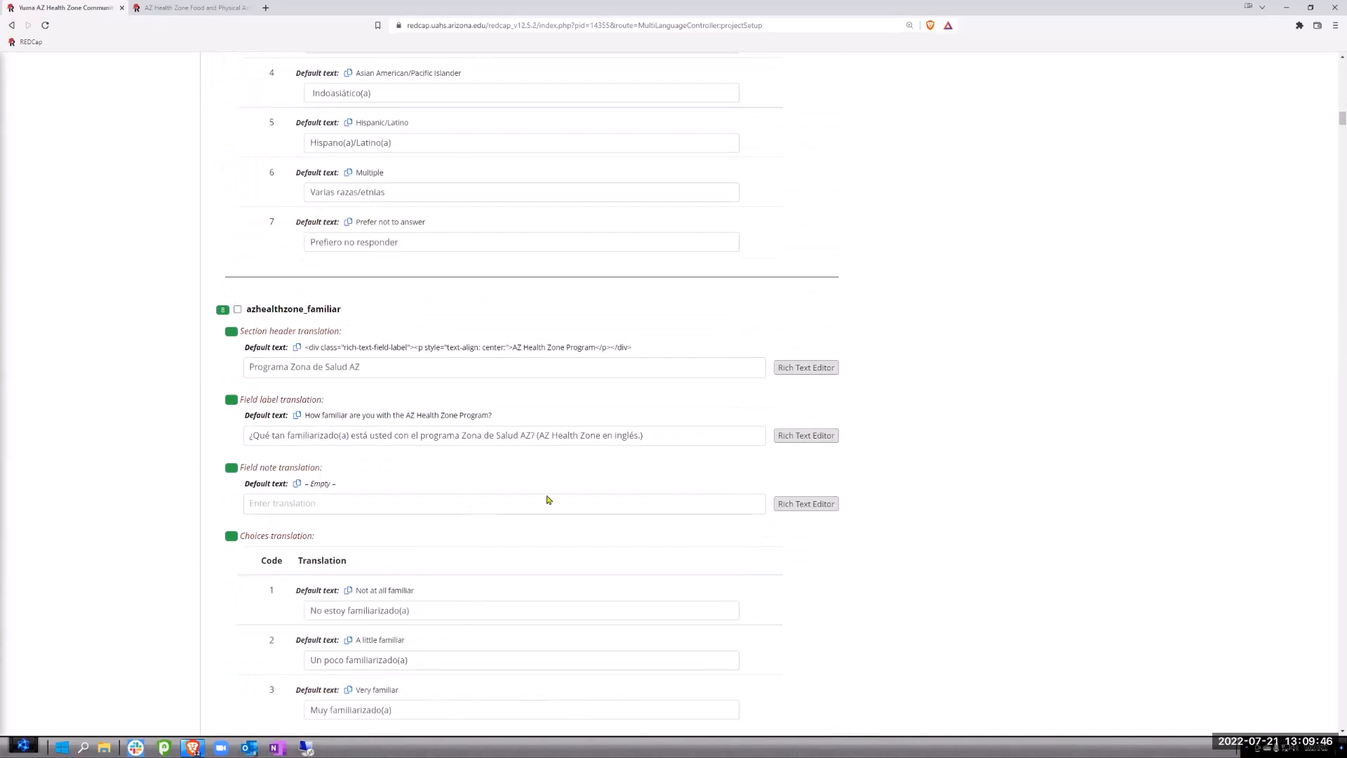
scroll(511, 496, "up", 20)
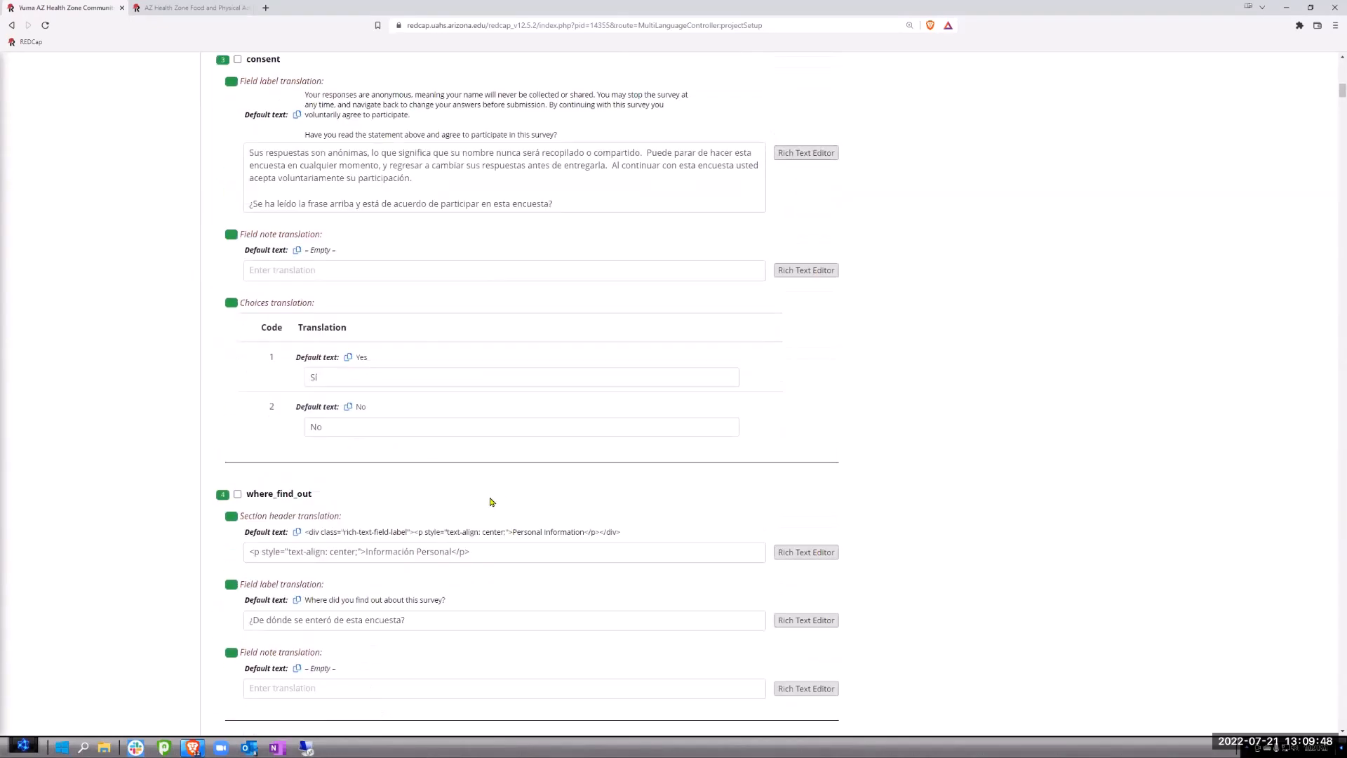
scroll(484, 501, "up", 20)
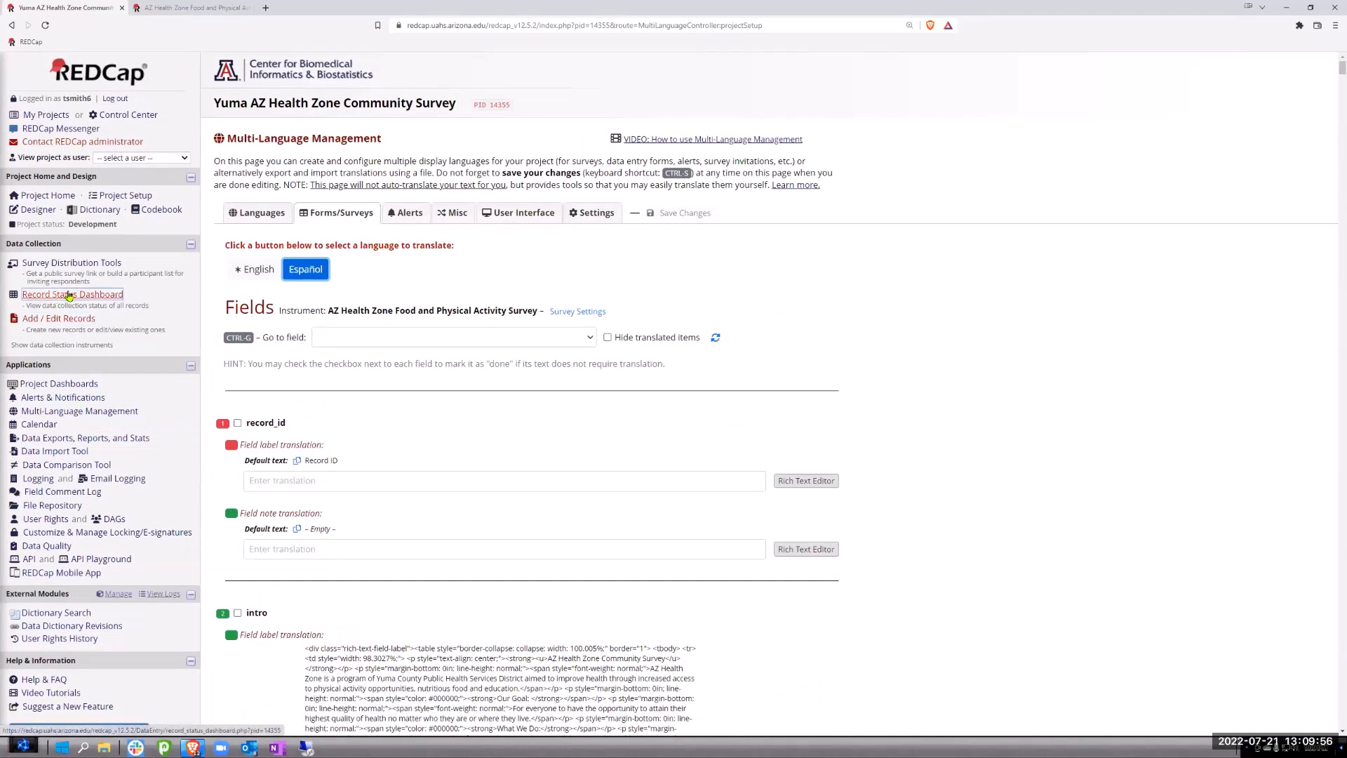
Return to the Online Designer, inspect how azhealthzone_info embeds {azhealth_info_other} in its Other choice, and close the field editor without saving.
left_click(37, 210)
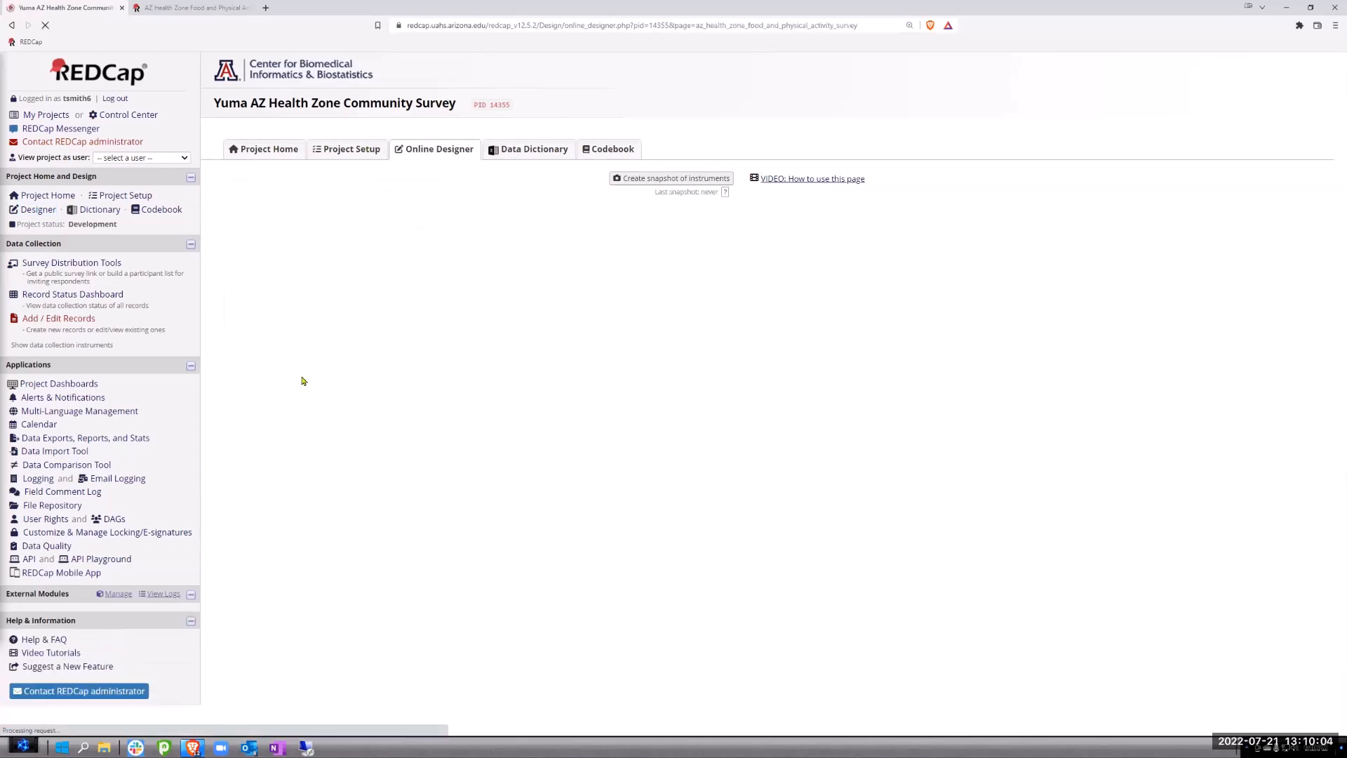
scroll(491, 502, "down", 12)
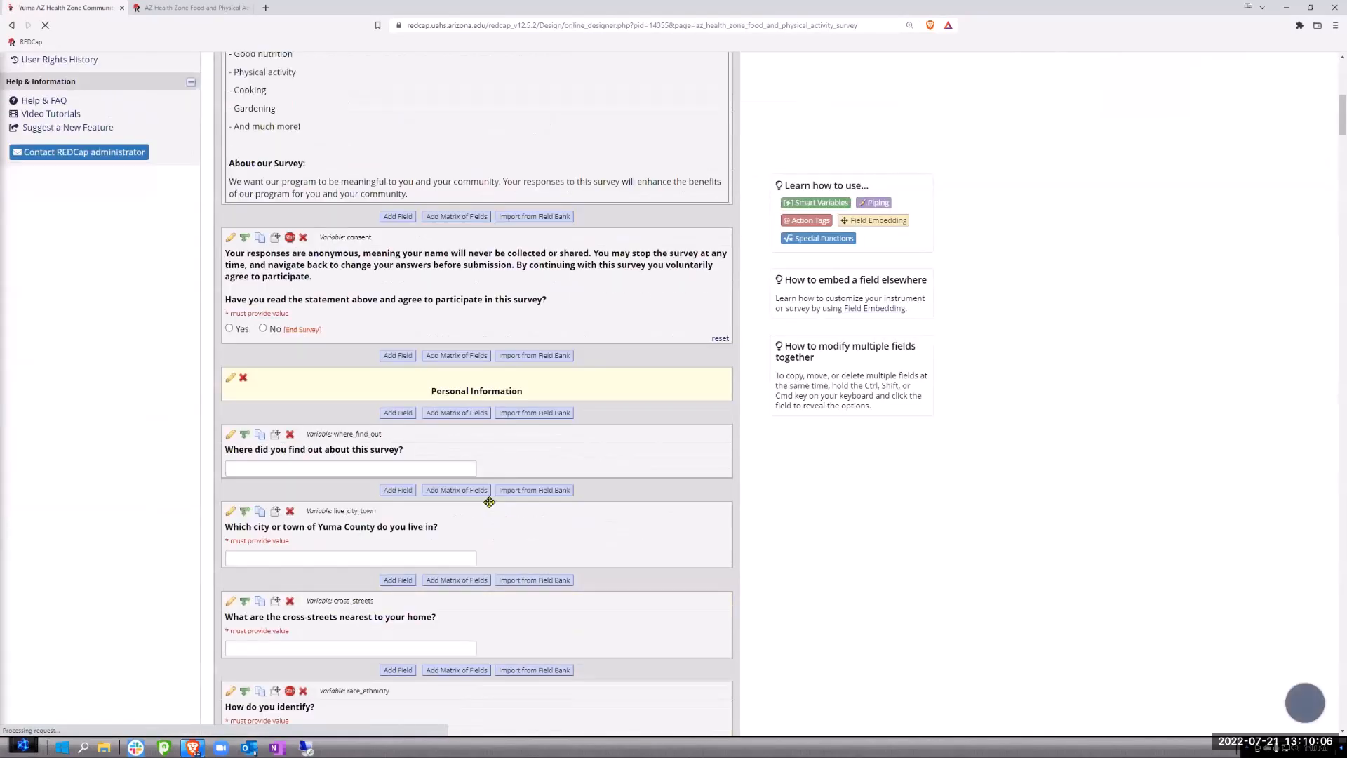
scroll(481, 505, "down", 4)
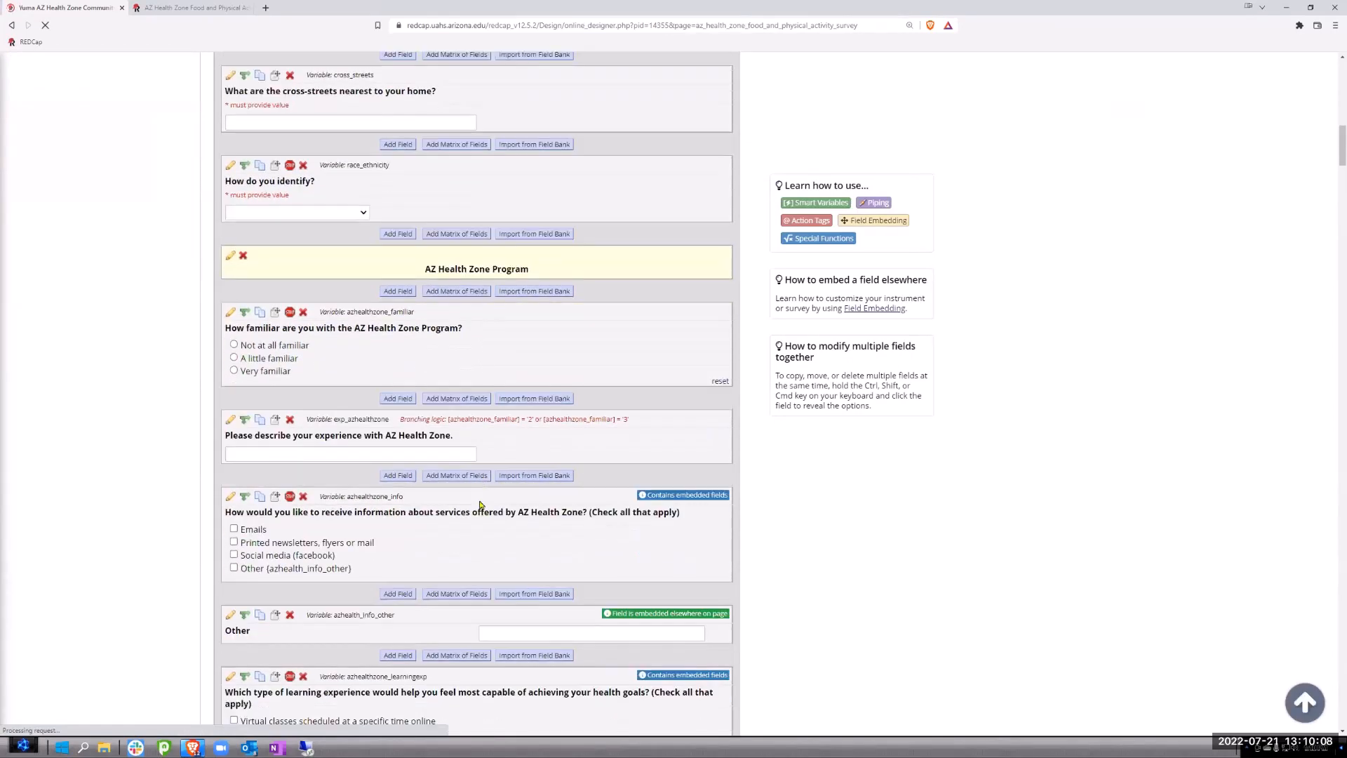
left_click(230, 392)
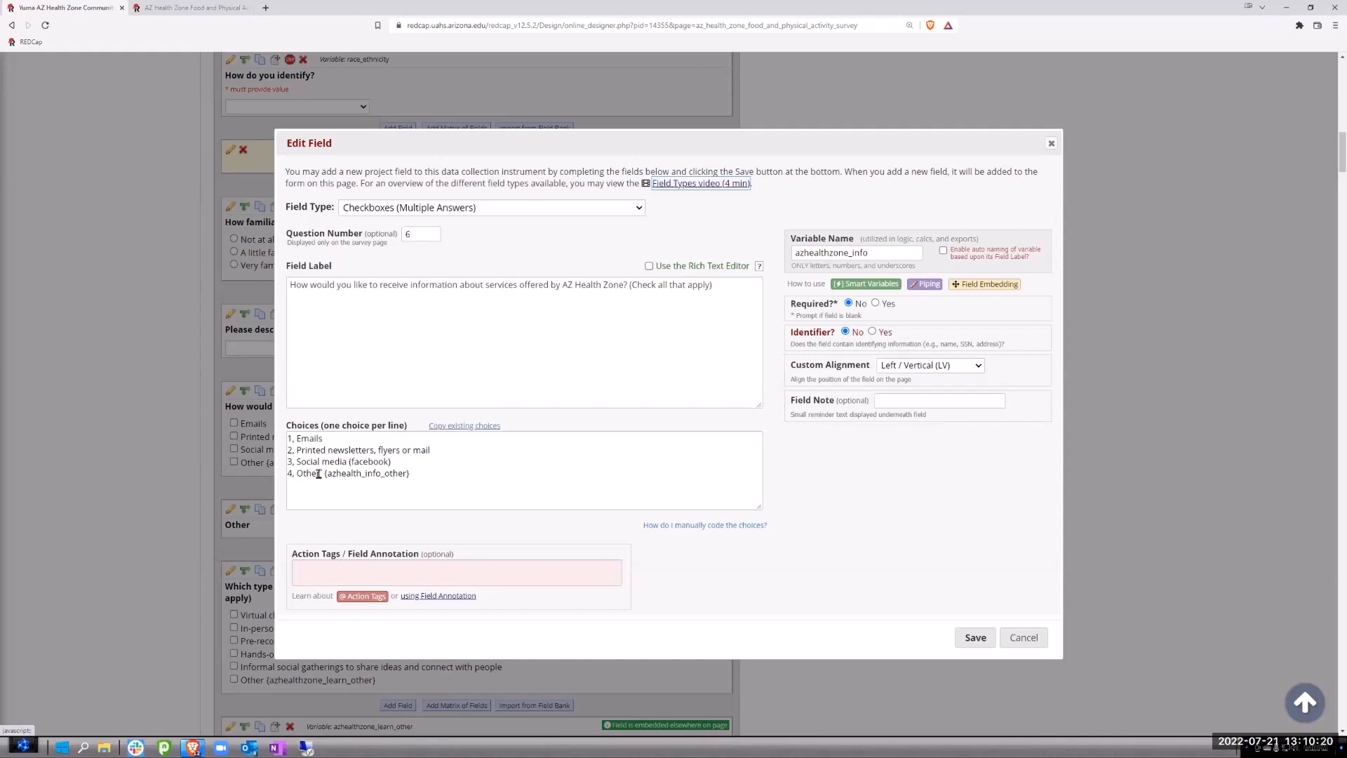
left_click(1024, 637)
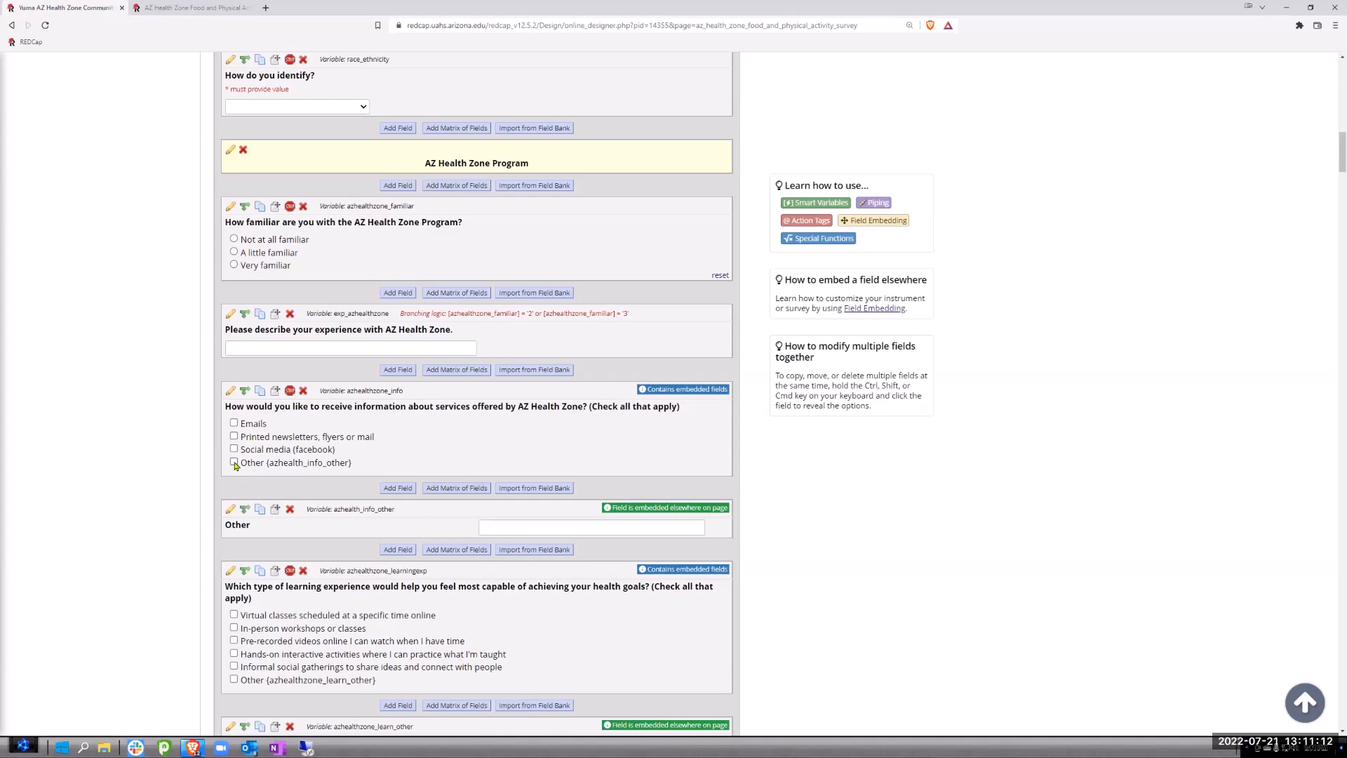
scroll(396, 405, "up", 15)
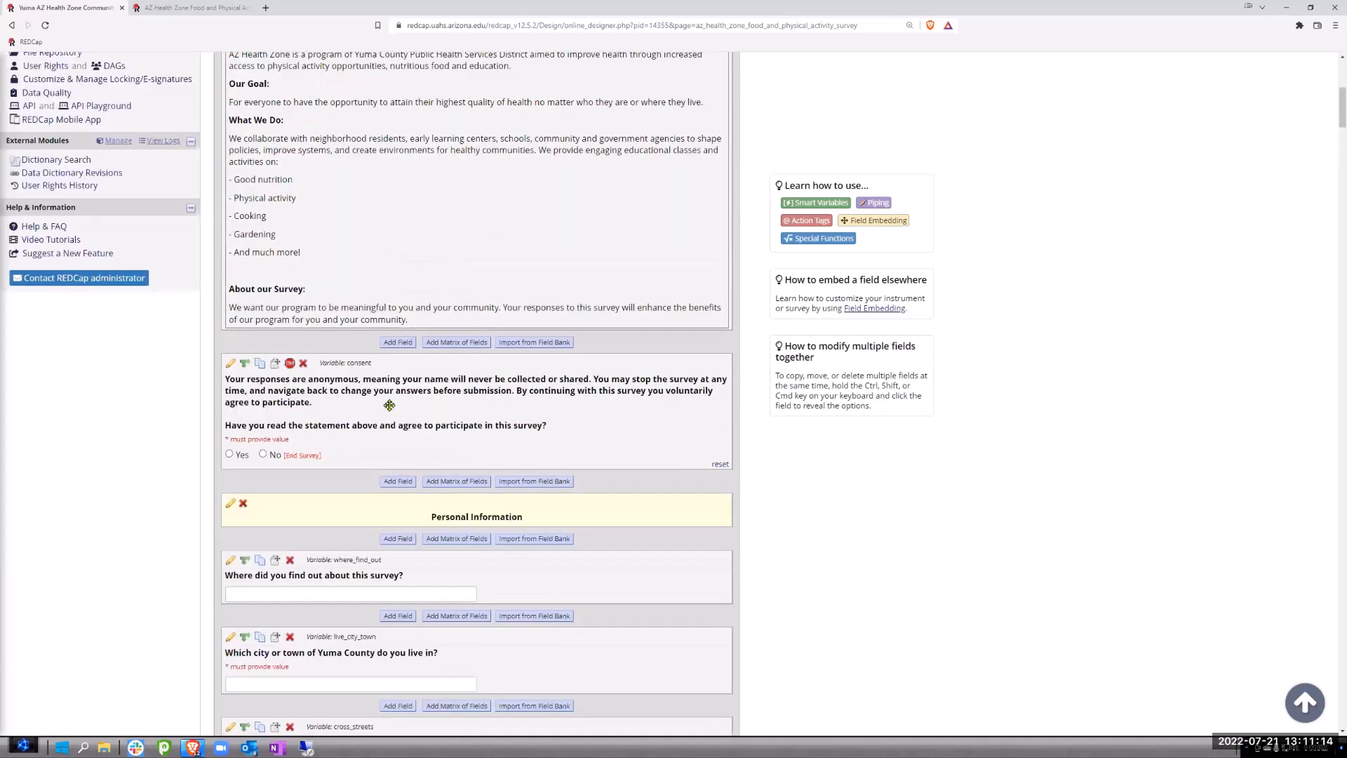
scroll(346, 375, "up", 4)
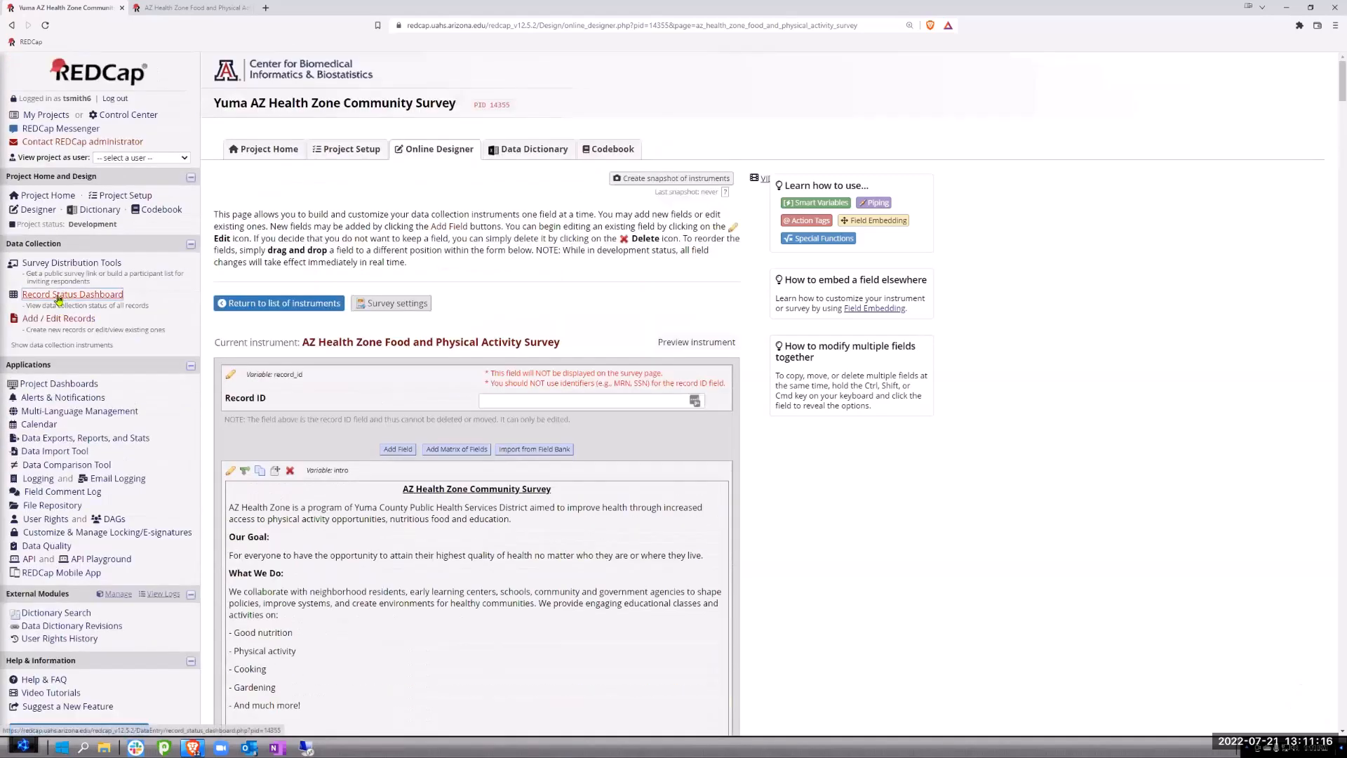
Open record 1's survey form from the Record Status Dashboard and review its program, food source and Other Reason questions.
left_click(57, 296)
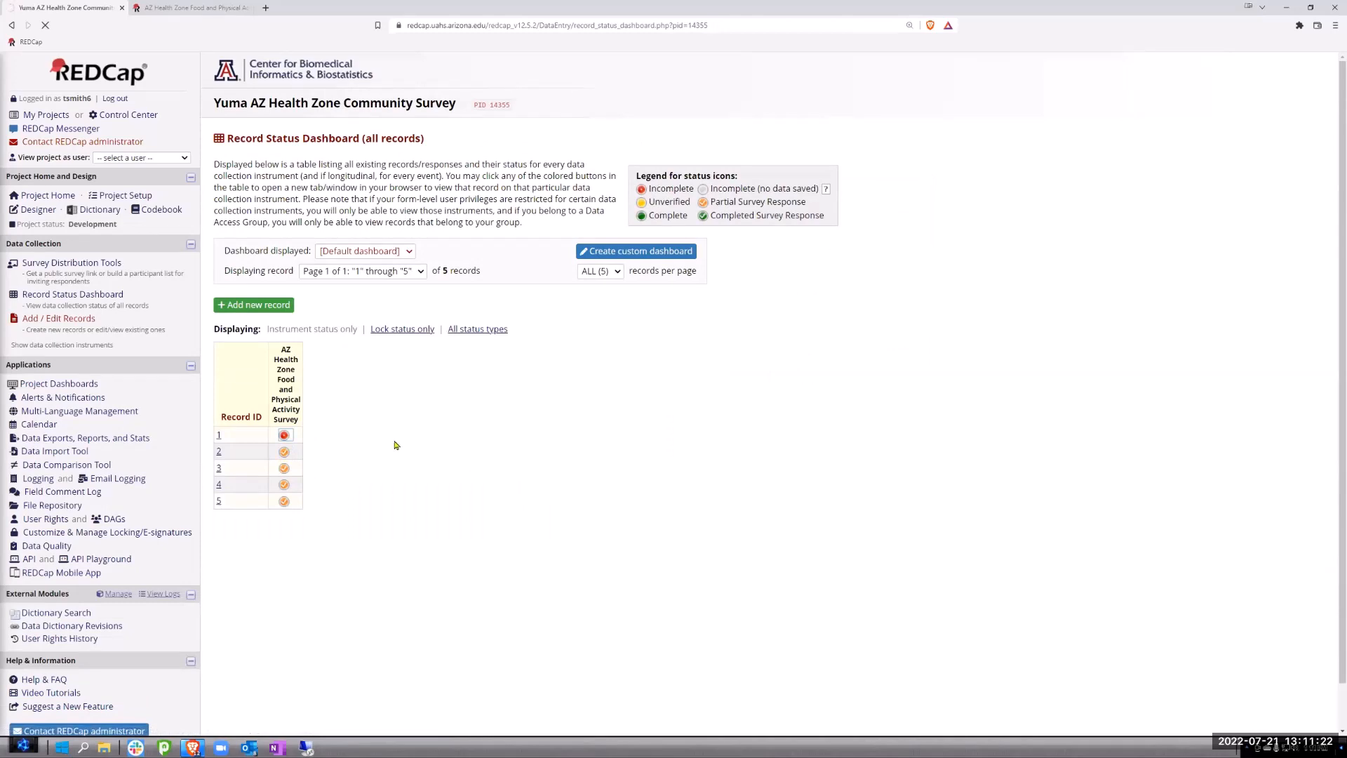
scroll(382, 448, "down", 15)
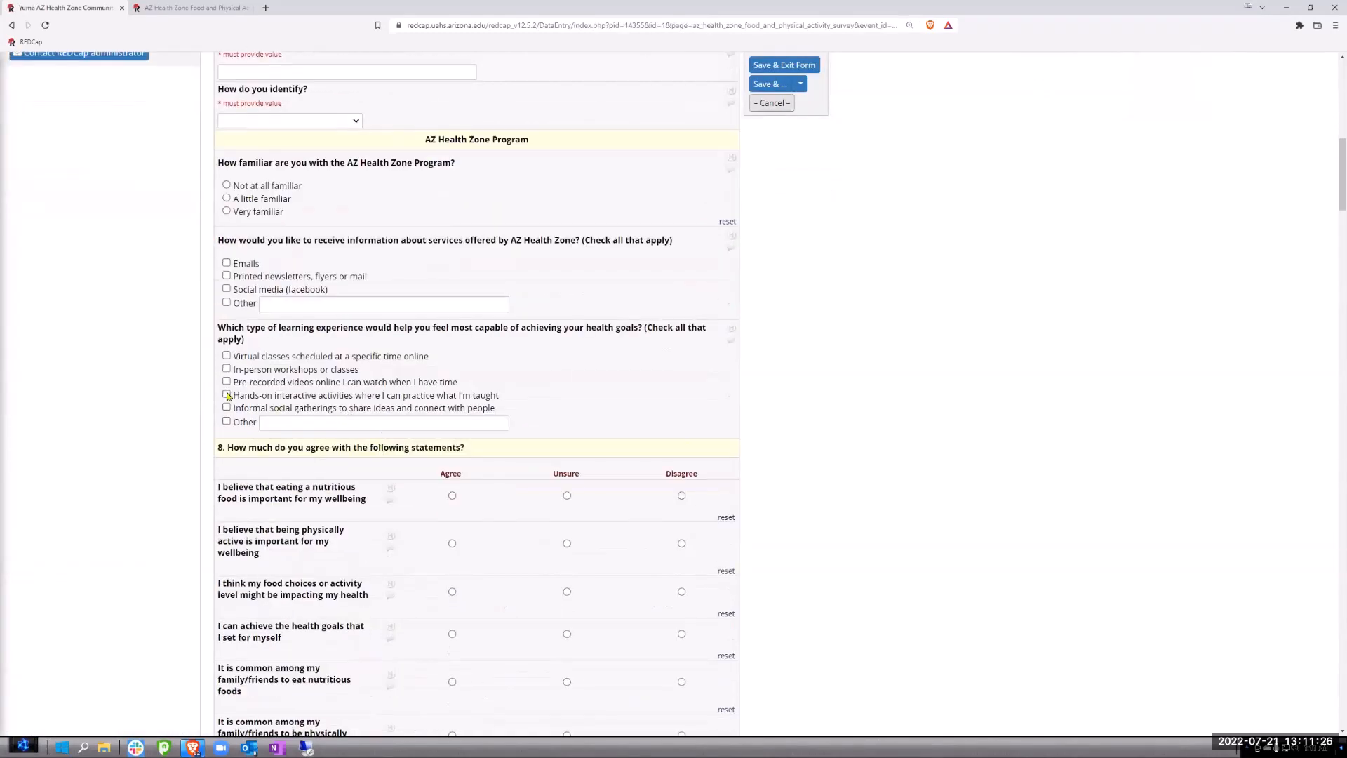
scroll(344, 434, "down", 1)
scroll(344, 434, "down", 10)
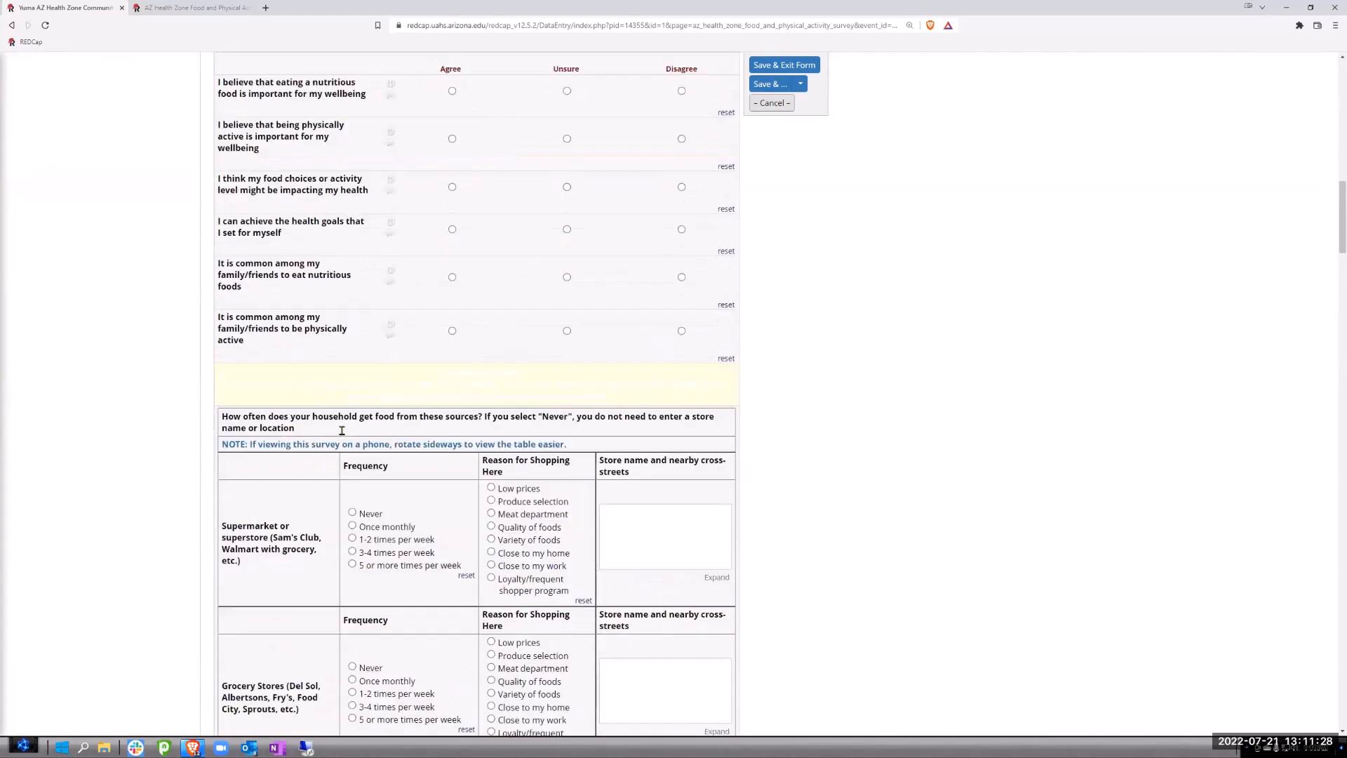
scroll(327, 430, "down", 16)
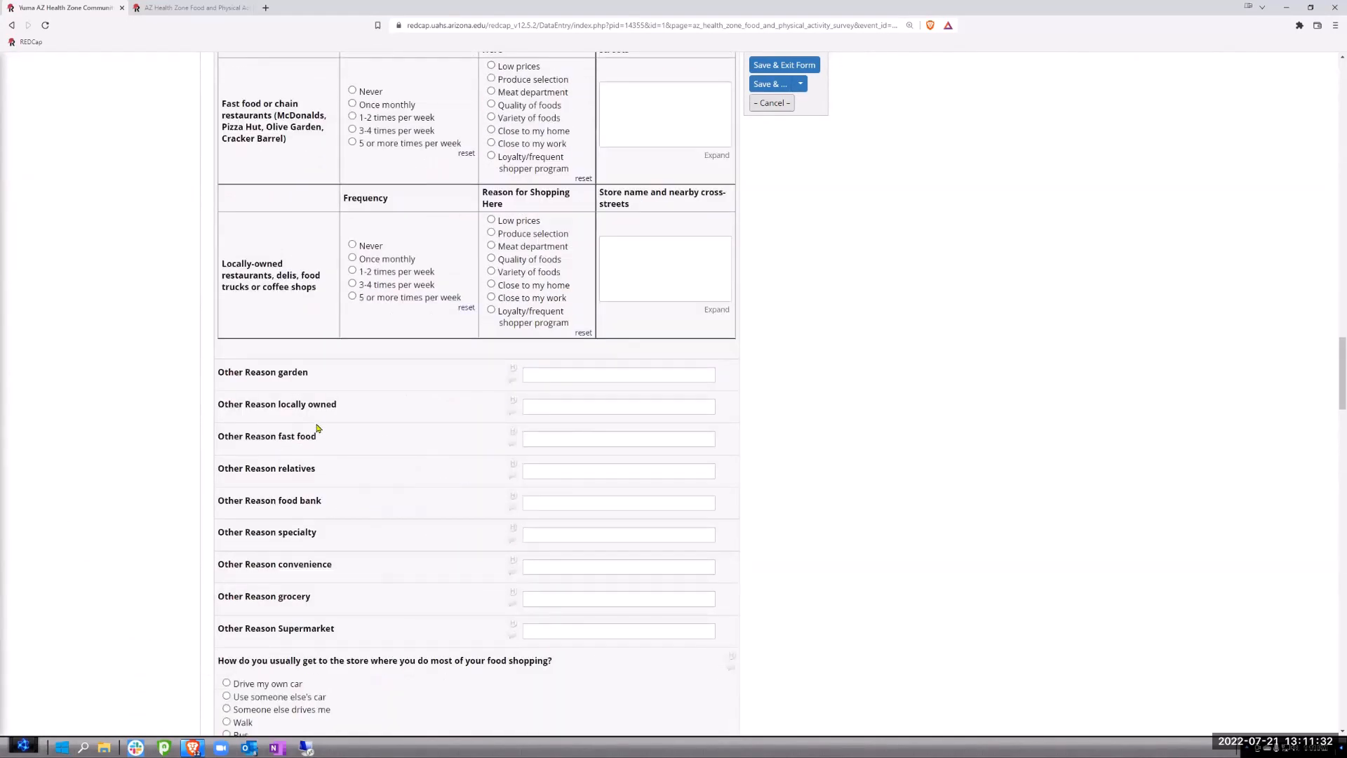
scroll(317, 428, "down", 6)
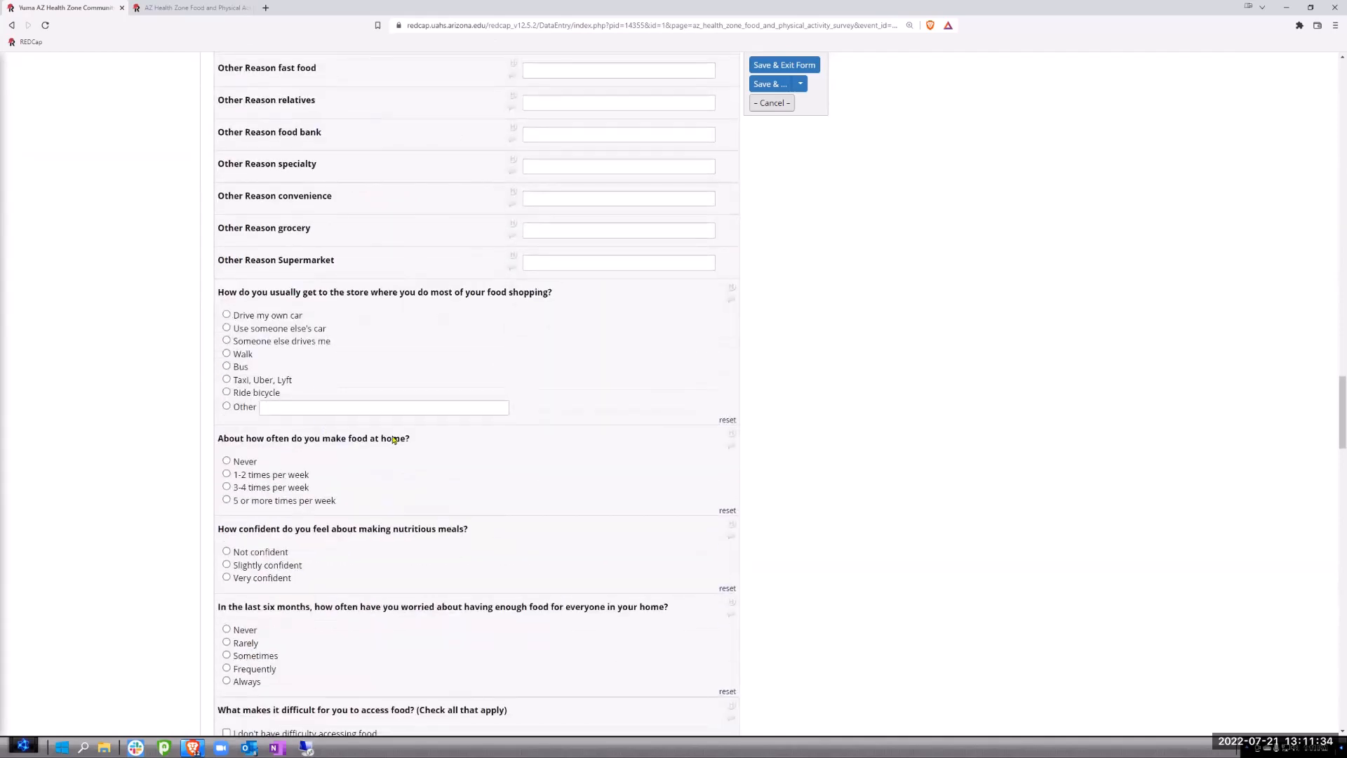
scroll(393, 440, "up", 20)
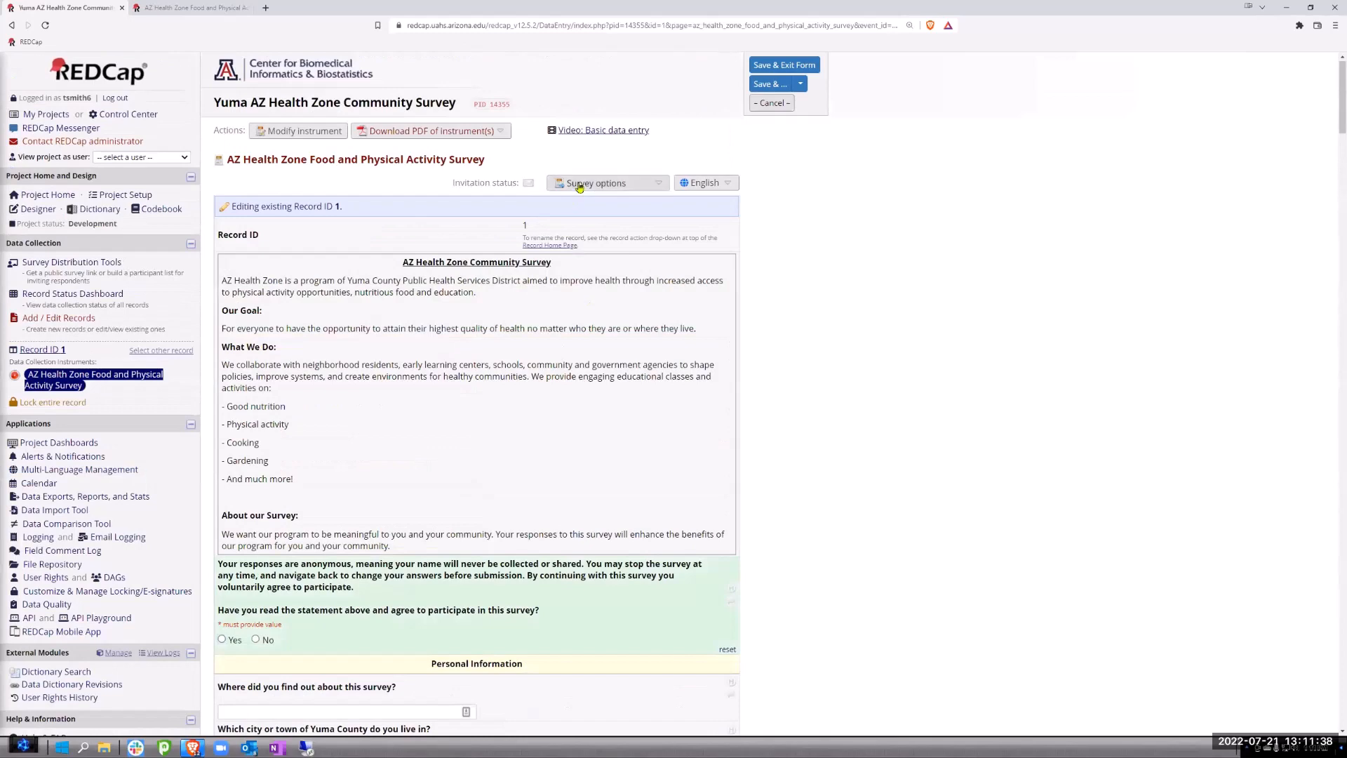
Open record 1's survey, answer Yes to the participation consent and continue to the Personal Information page.
left_click(589, 183)
left_click(583, 203)
left_click(728, 429)
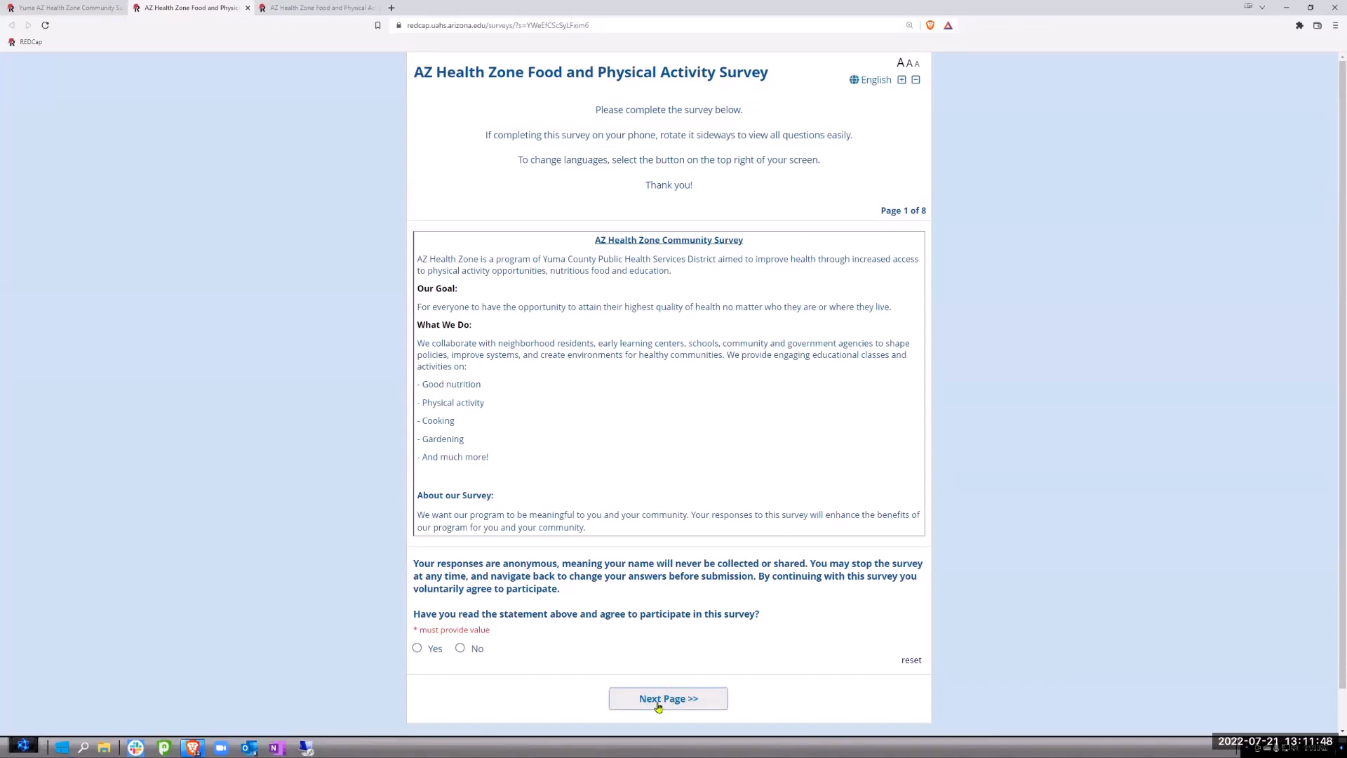
left_click(418, 649)
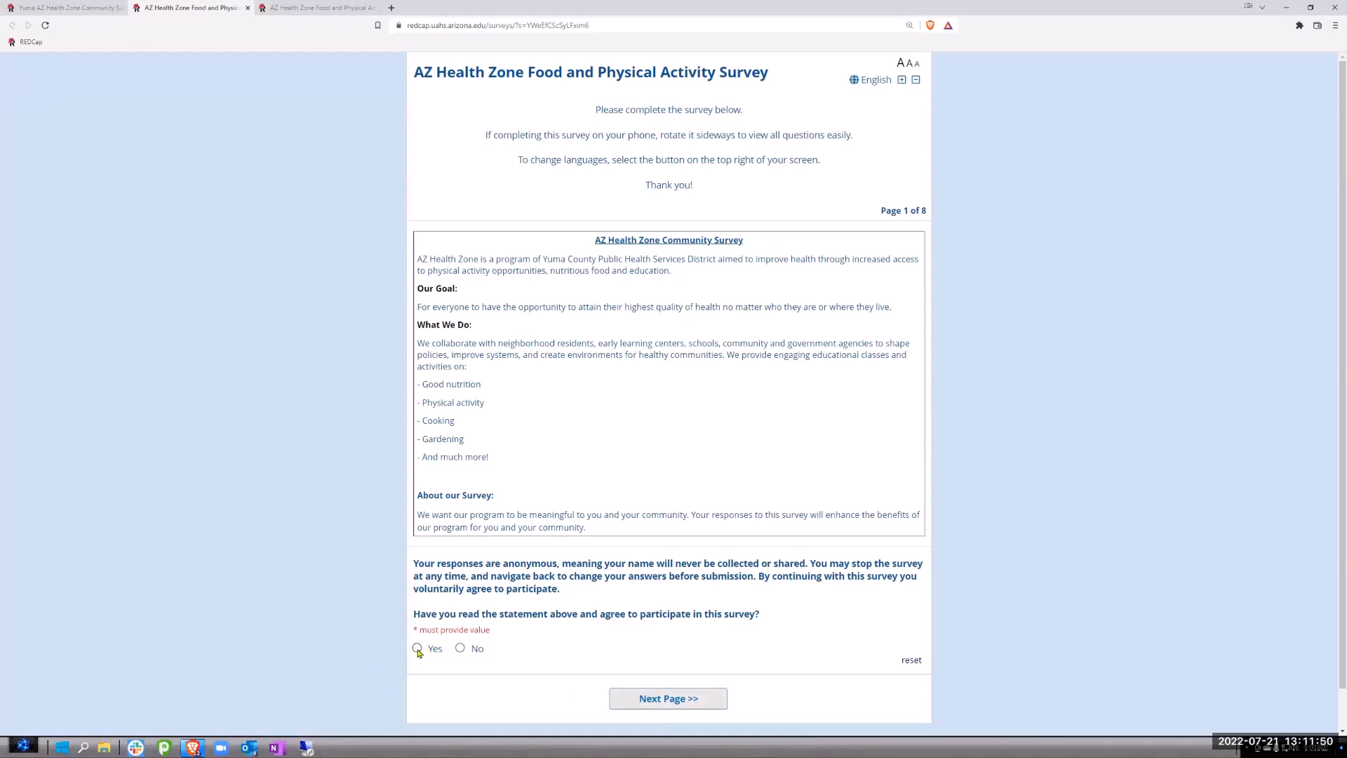
left_click(670, 699)
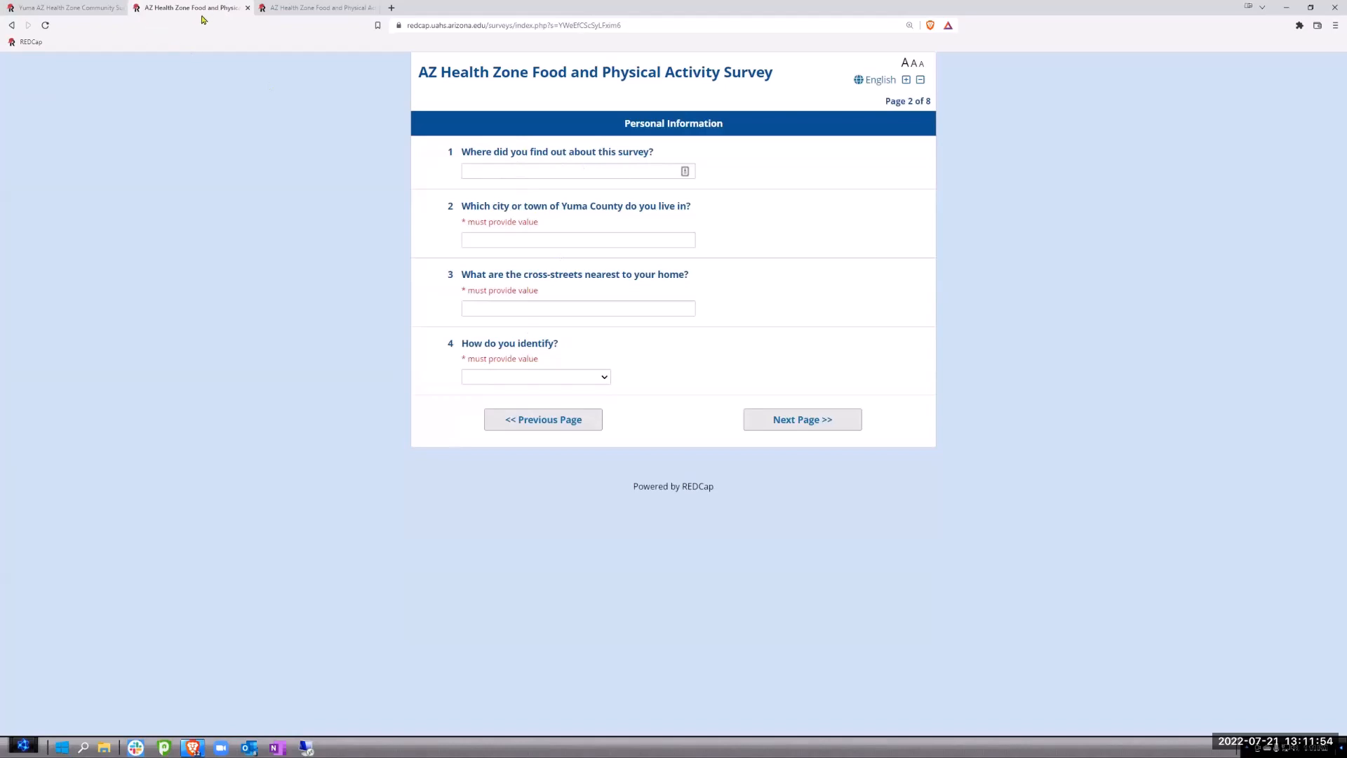
Close the newly opened survey and, in the other open survey, go back to the AZ Health Zone Program page.
left_click(247, 8)
left_click(212, 9)
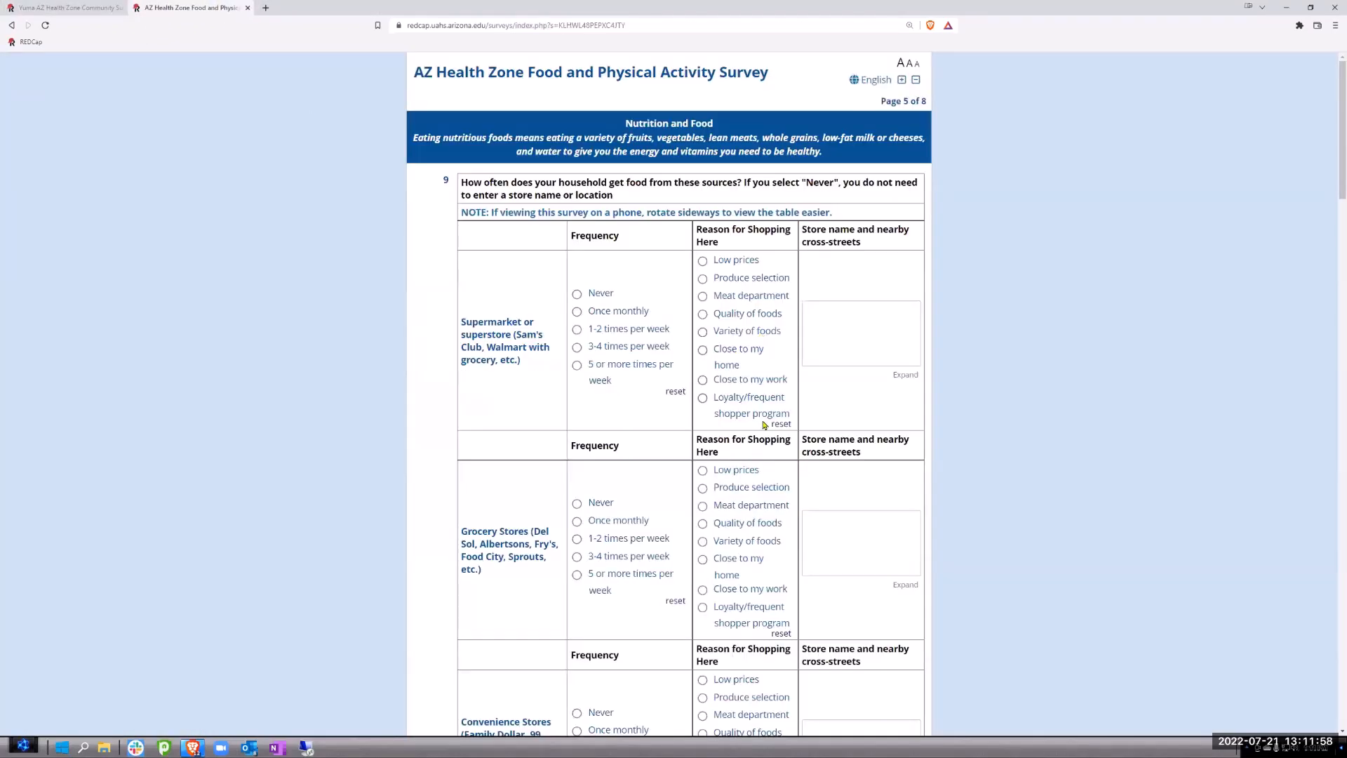
scroll(581, 503, "down", 20)
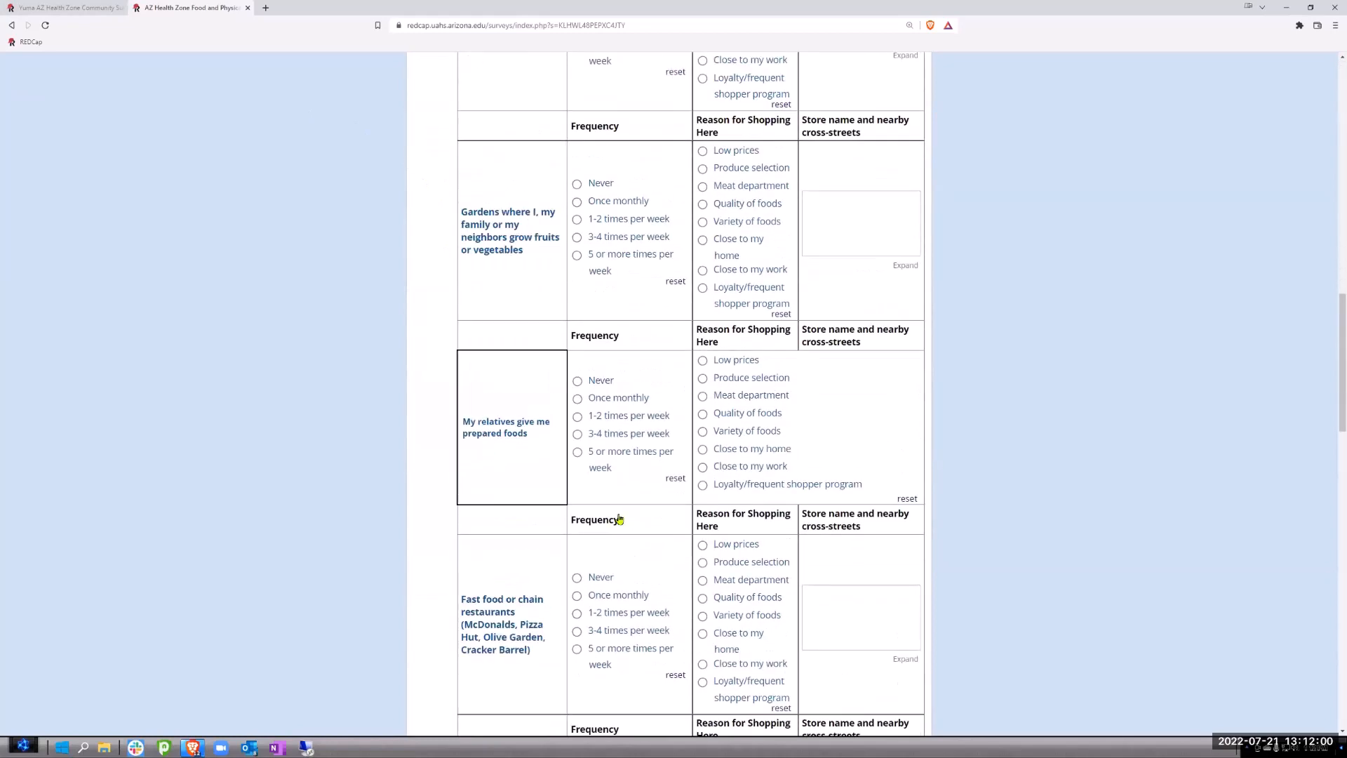
scroll(581, 502, "down", 10)
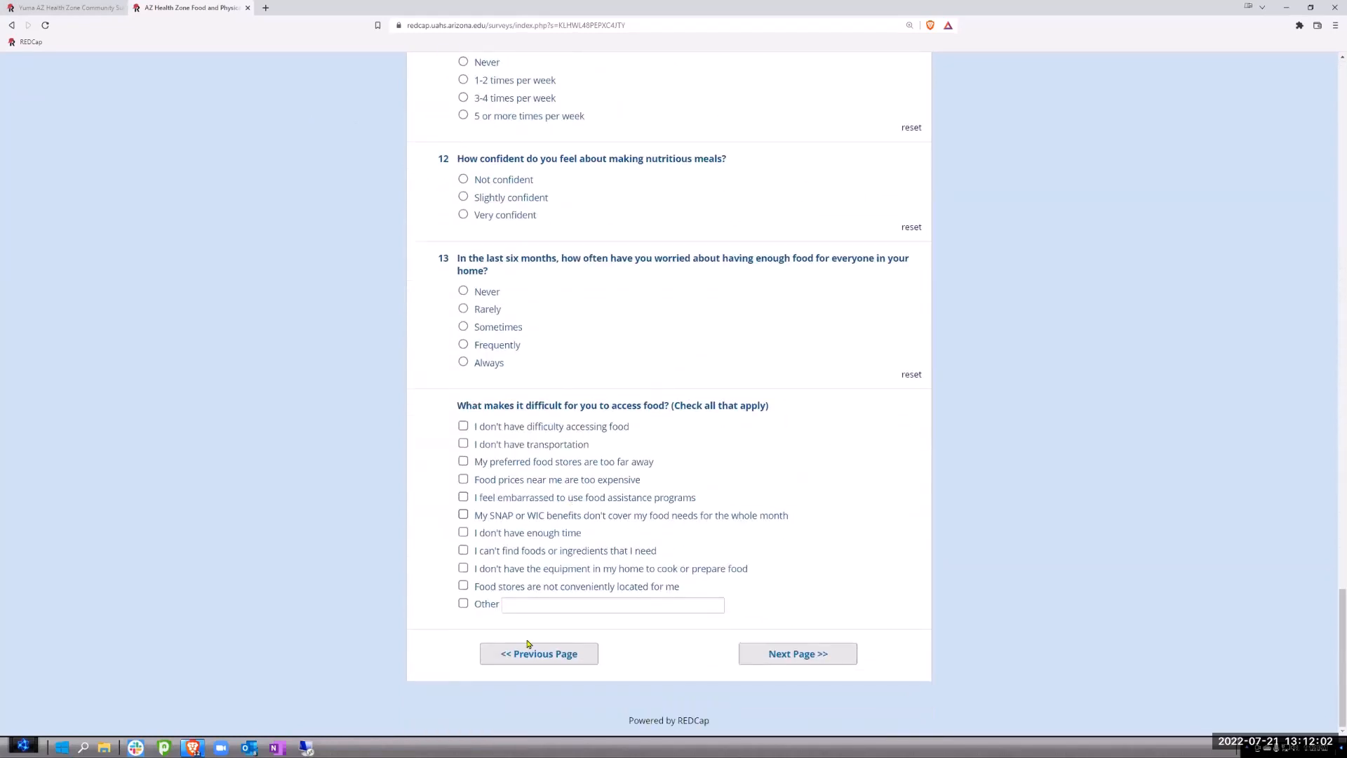
left_click(530, 654)
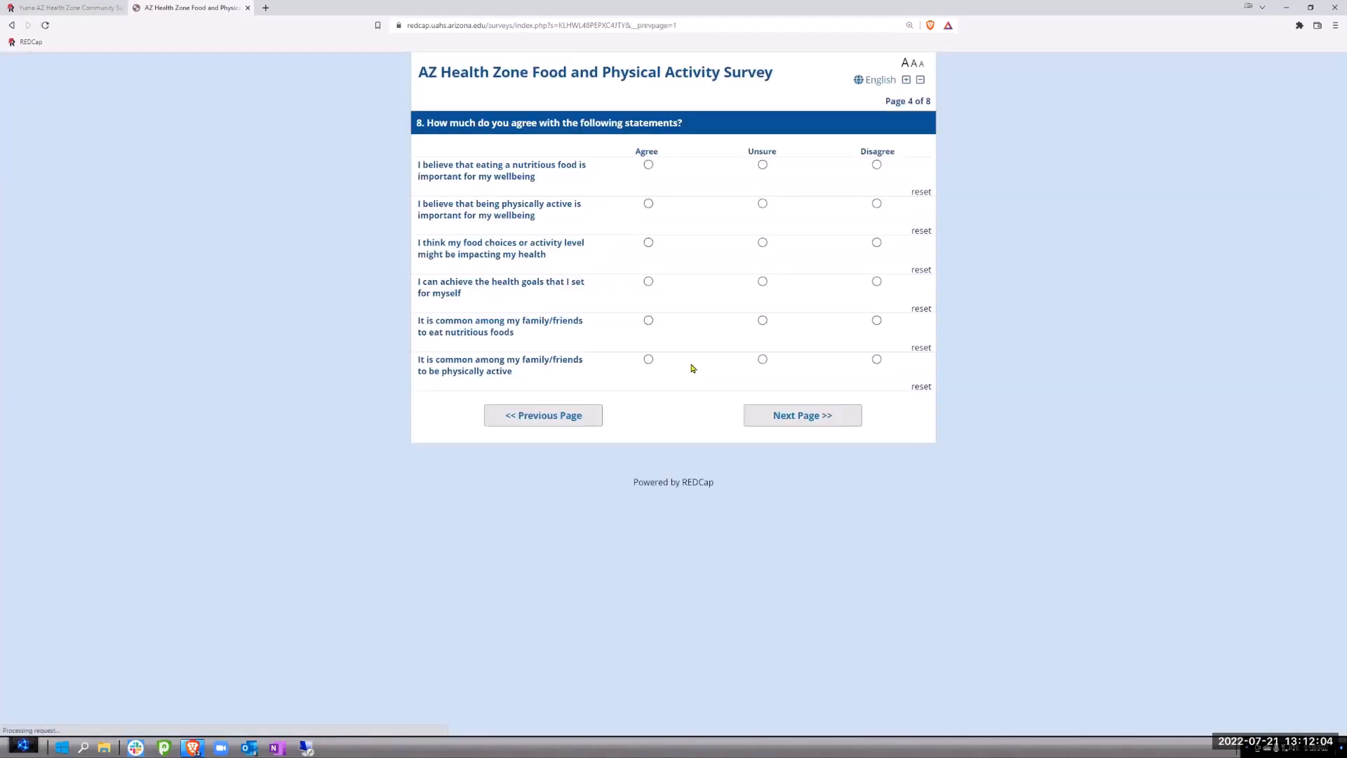
left_click(528, 418)
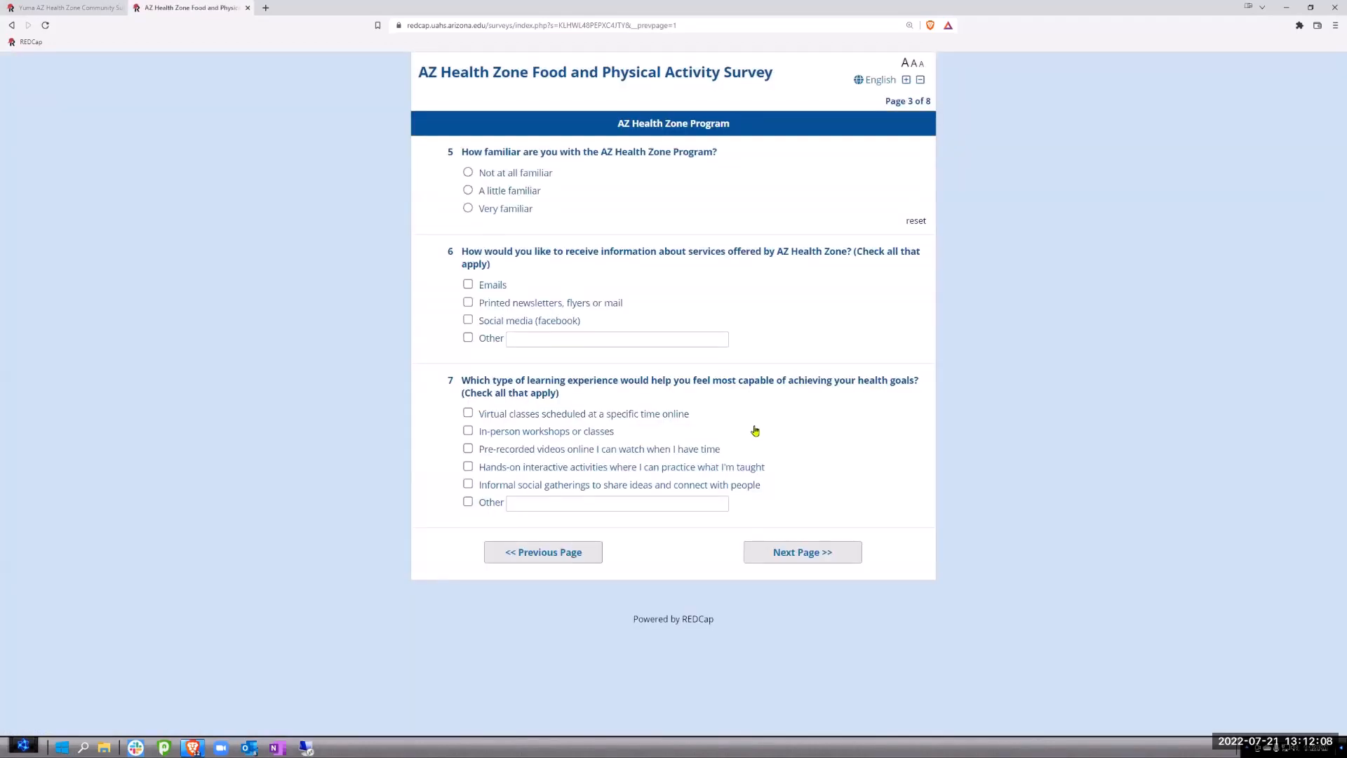
Switch the survey to Español, test the Otro choice in question 6, and return the survey to English.
left_click(878, 80)
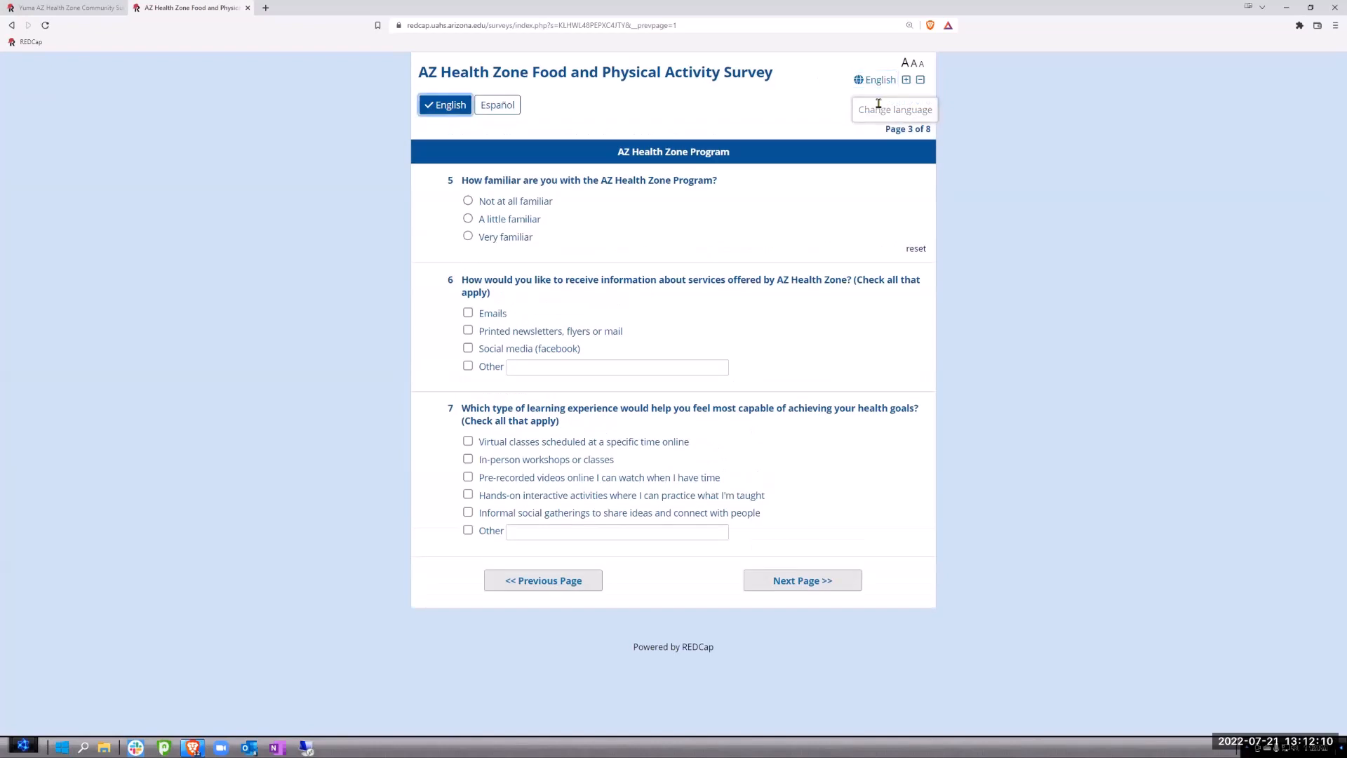
left_click(498, 112)
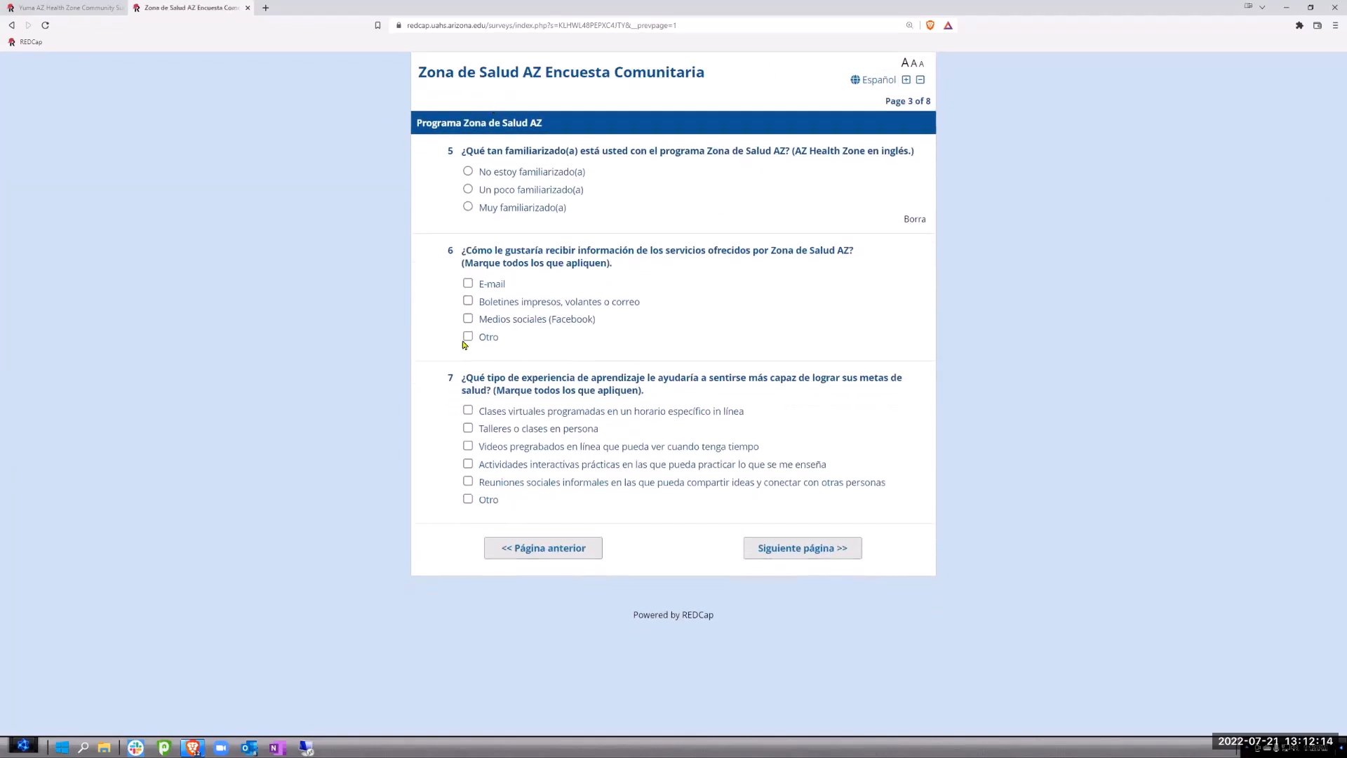
left_click(468, 337)
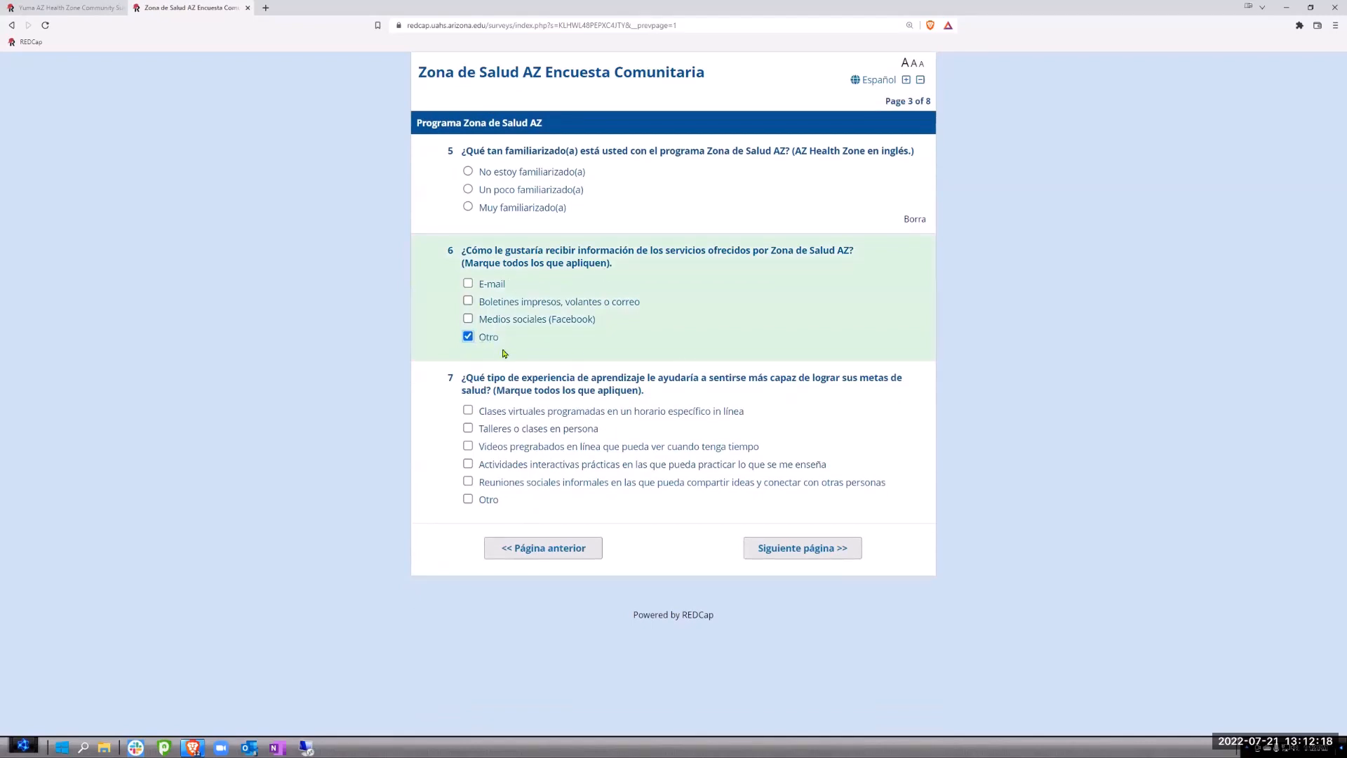
left_click(879, 83)
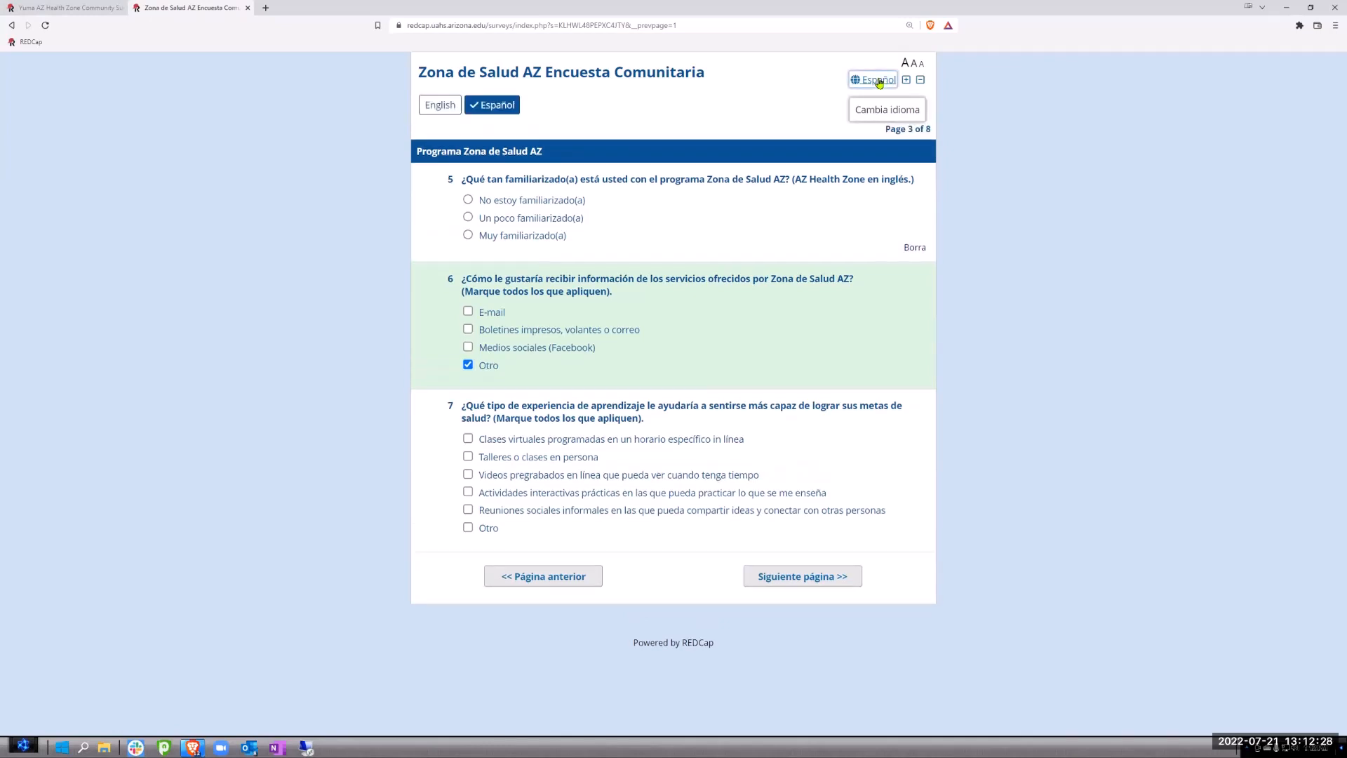
left_click(440, 106)
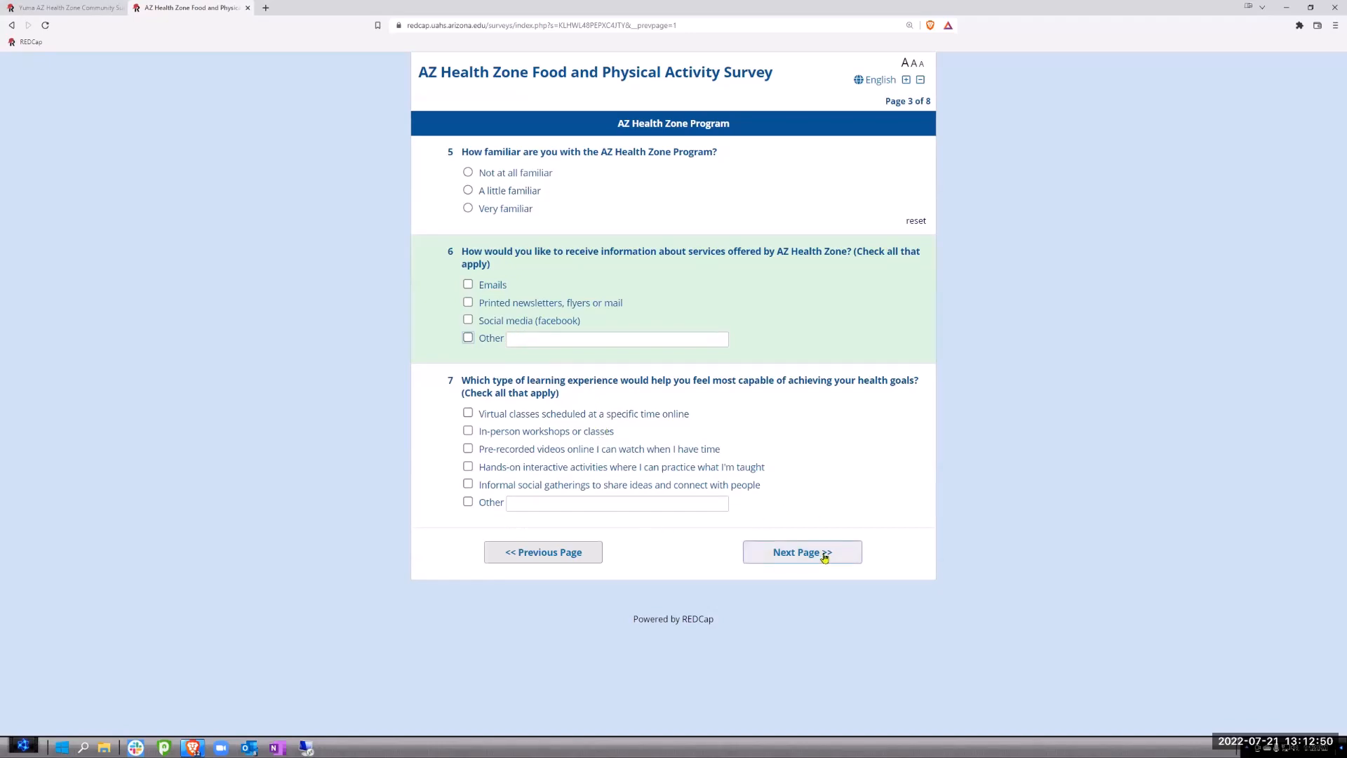
Leave record 1 without saving changes and open the AZ Health Zone Food and Physical Activity Survey in the Online Designer.
left_click(67, 9)
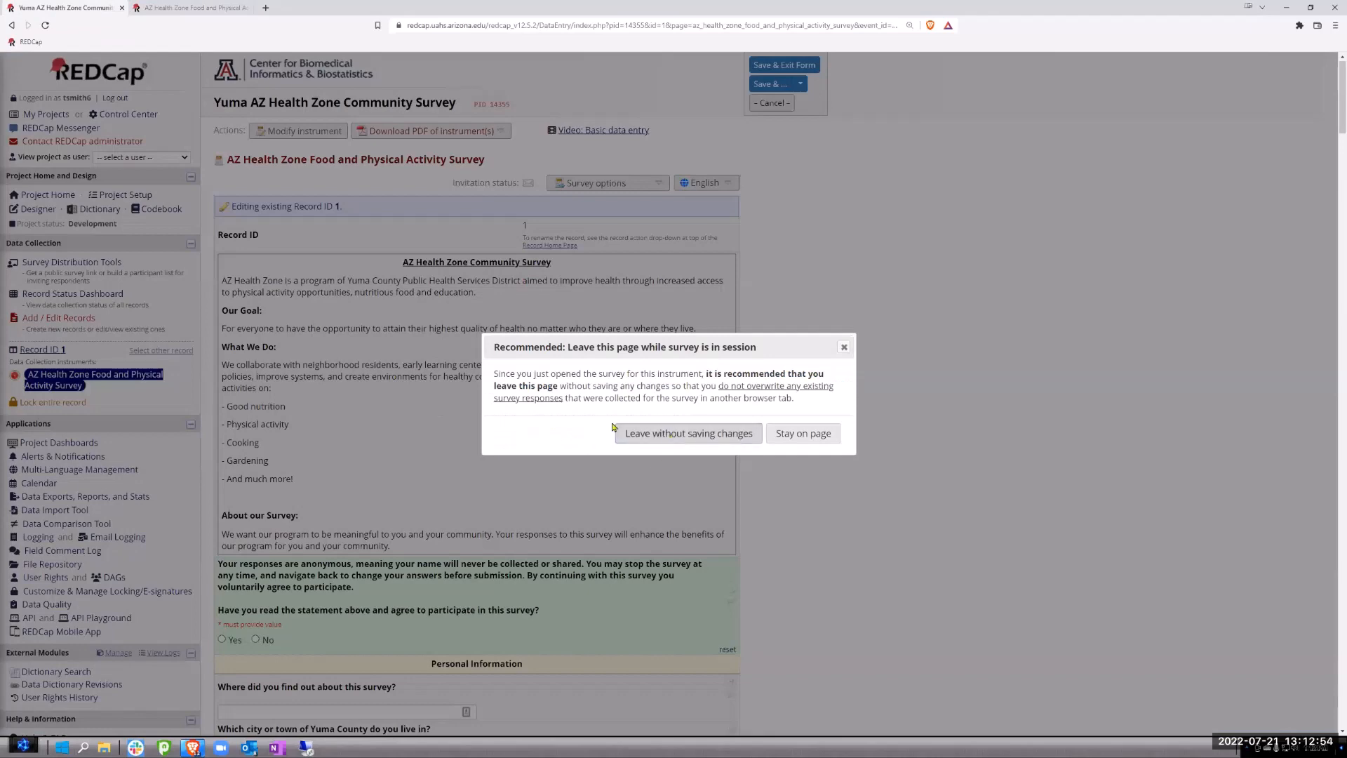
left_click(671, 435)
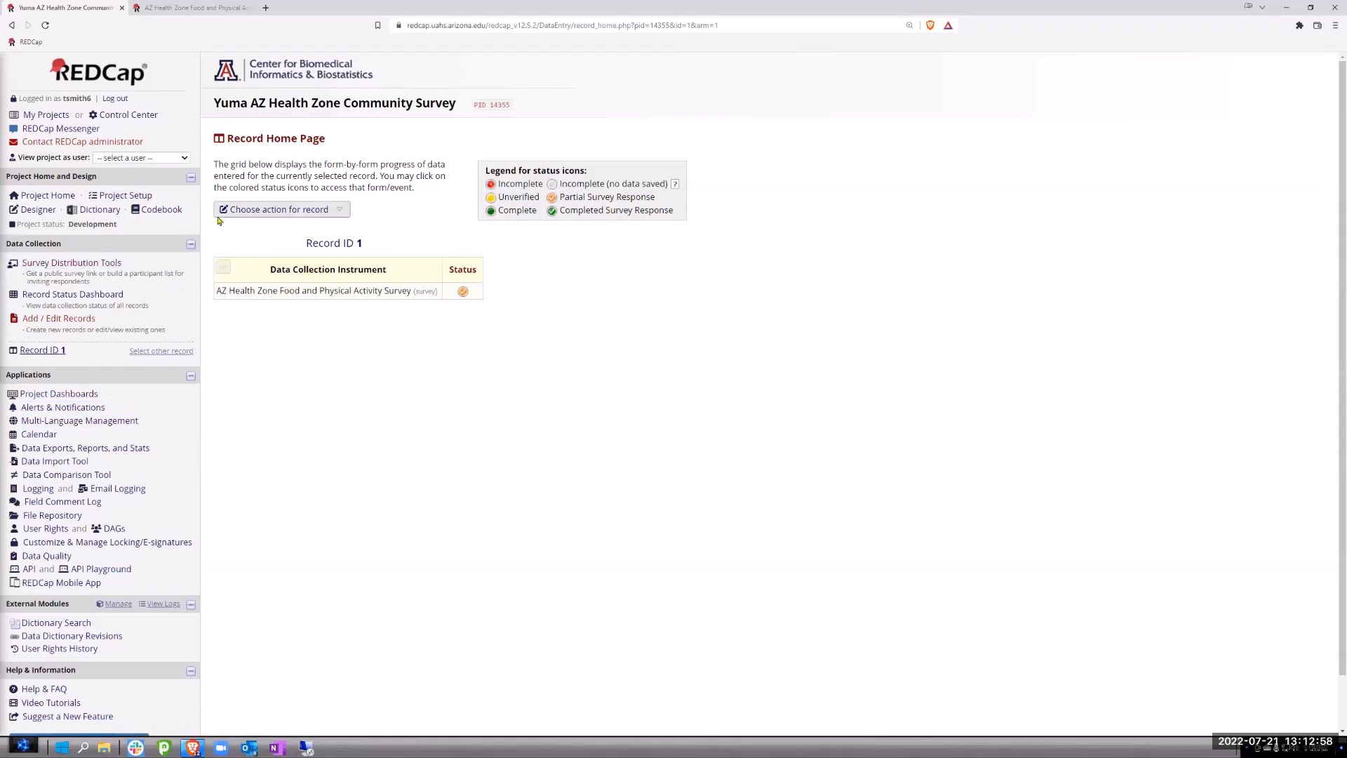
left_click(30, 215)
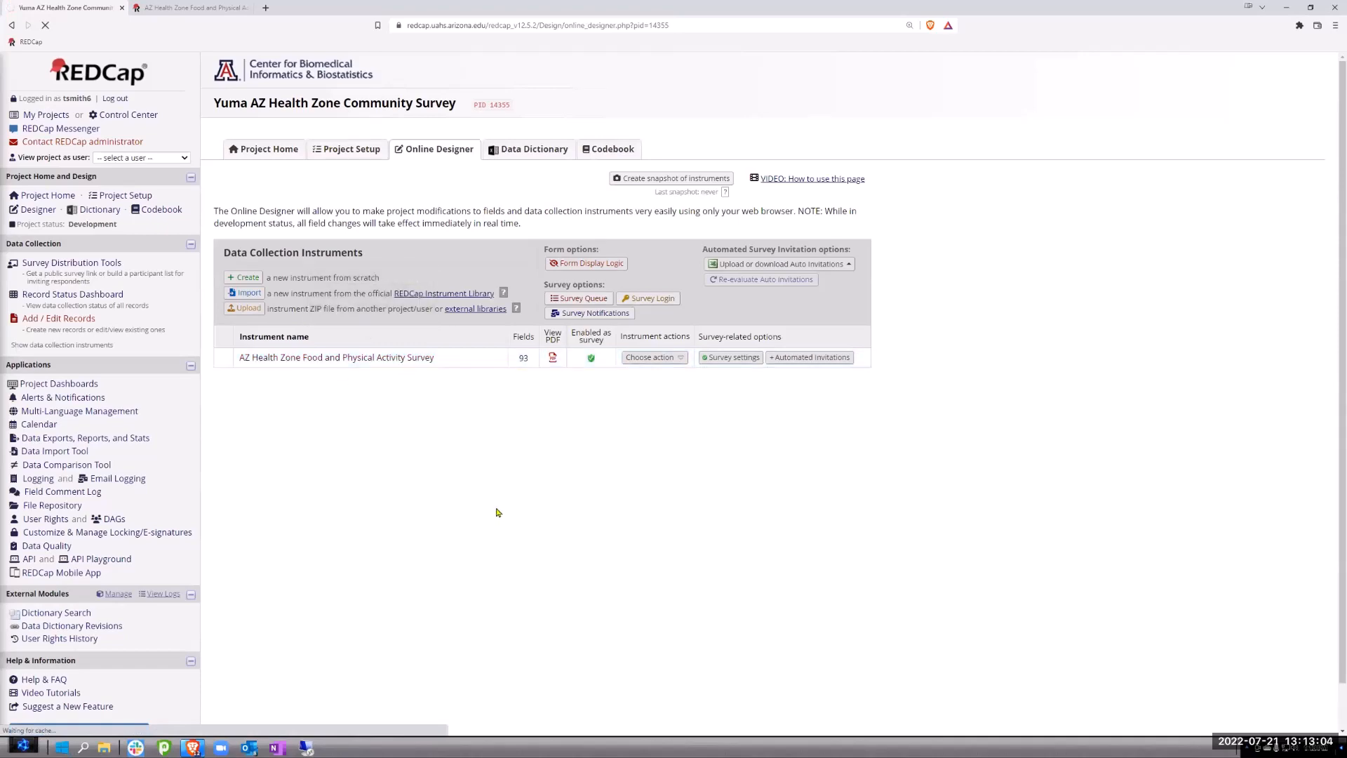
Examine how the food_site table embeds the frequency, shopping reason and store name fields for each food source.
scroll(488, 508, "down", 10)
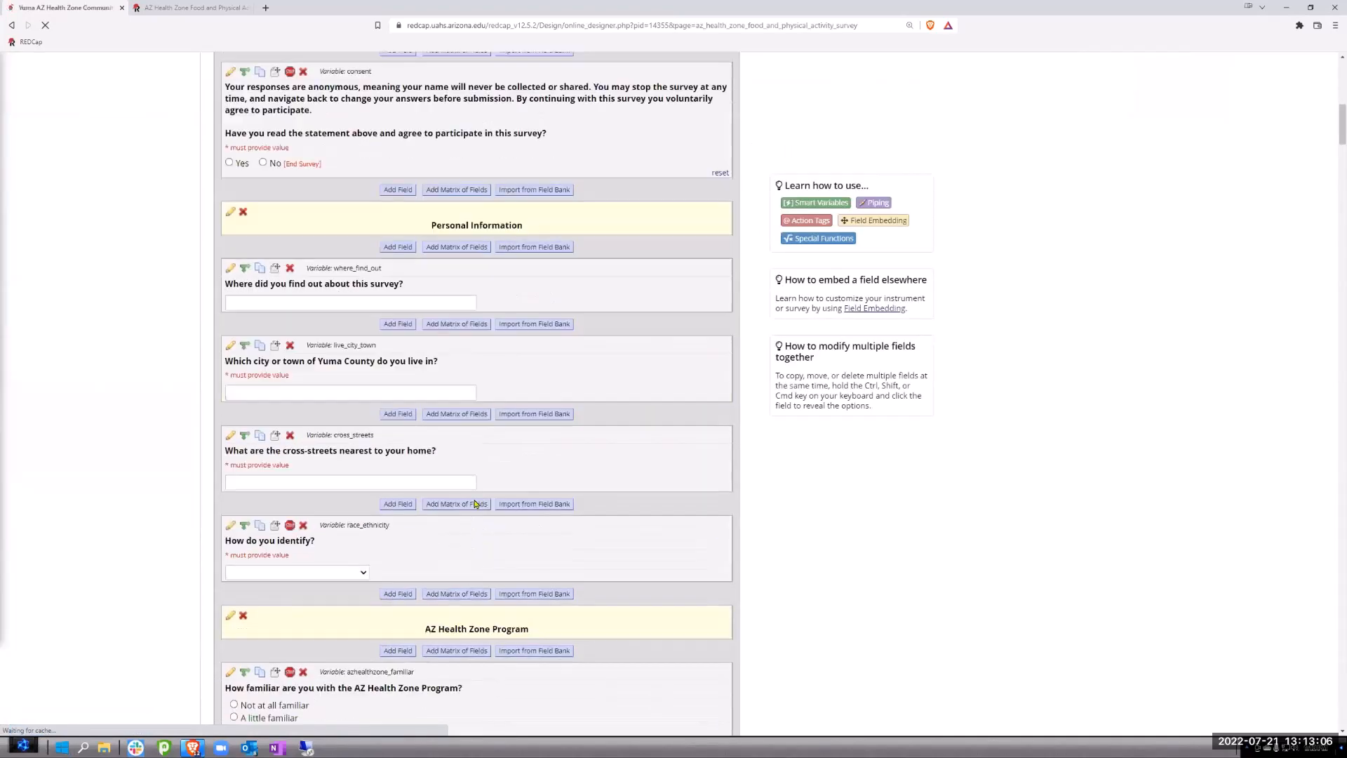
scroll(475, 504, "down", 5)
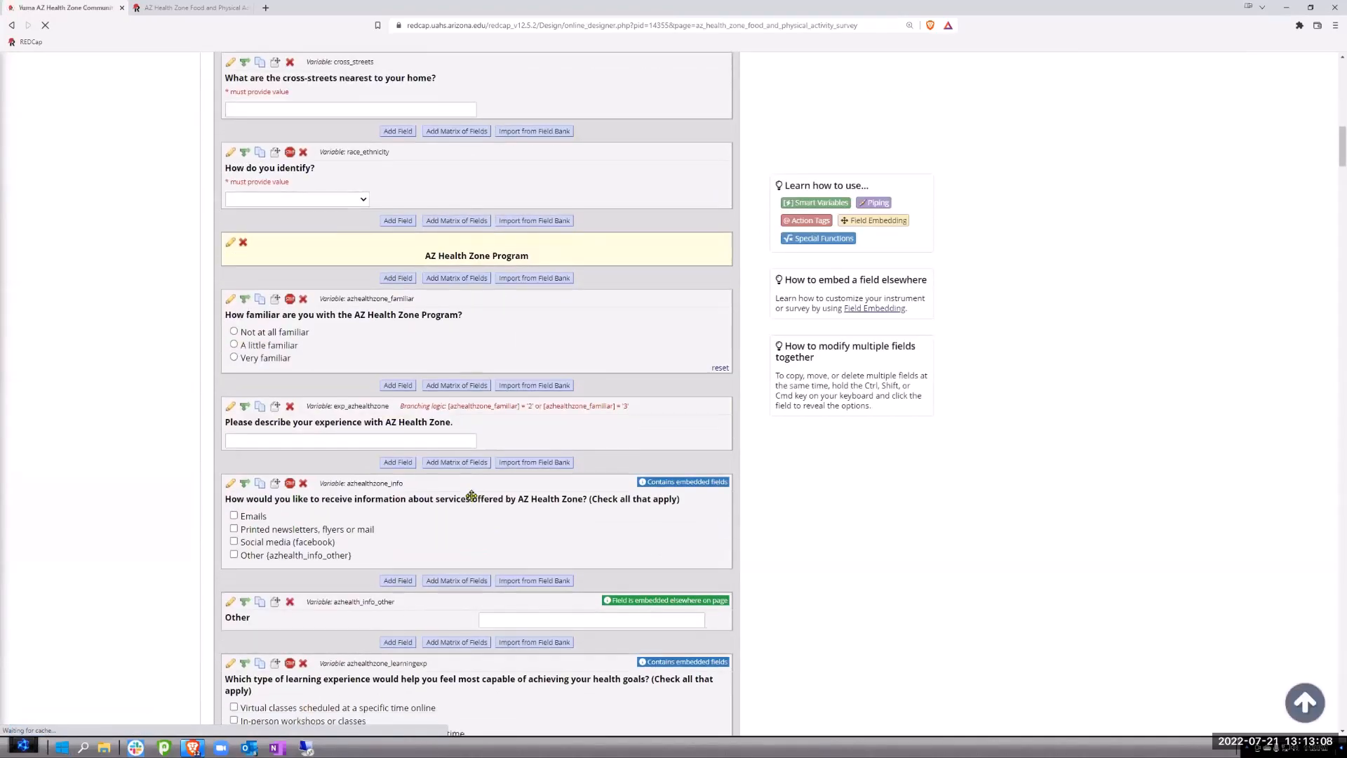
scroll(471, 496, "down", 8)
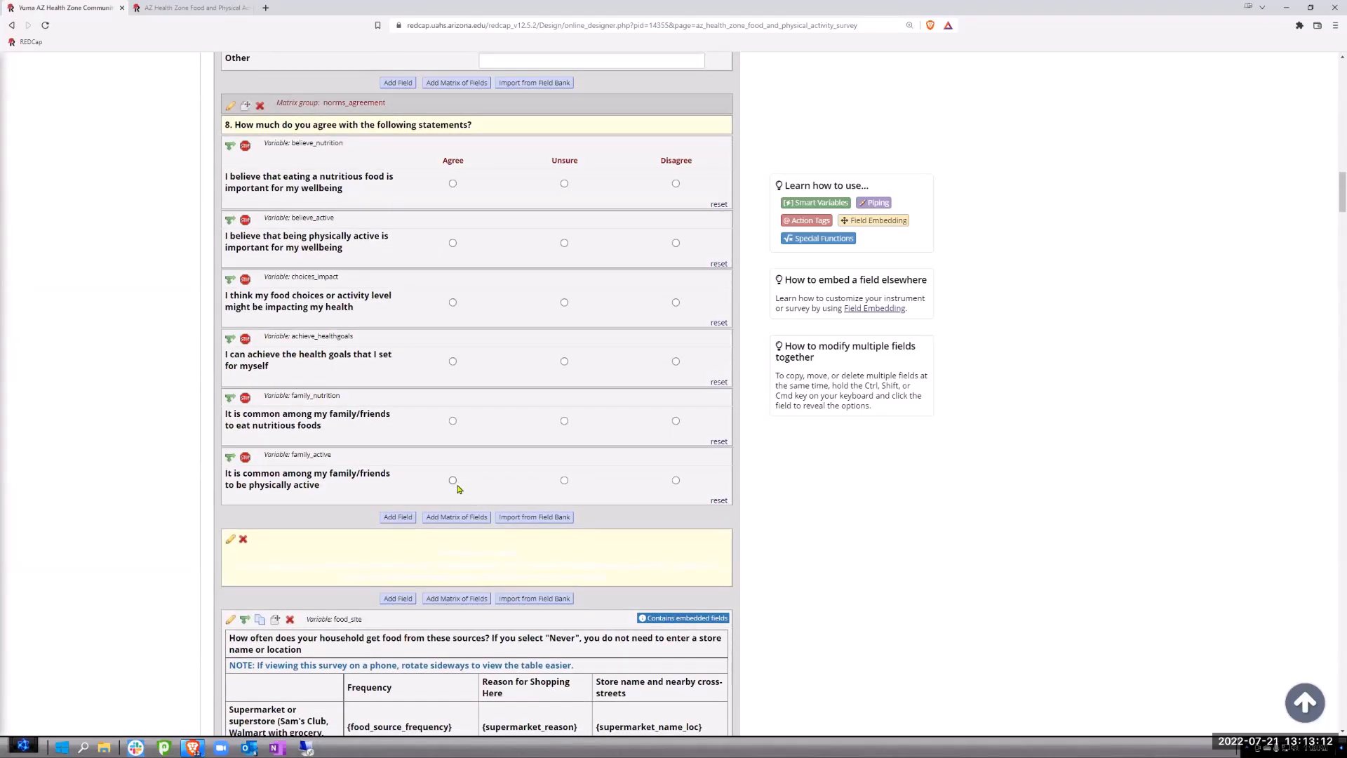
scroll(453, 480, "down", 4)
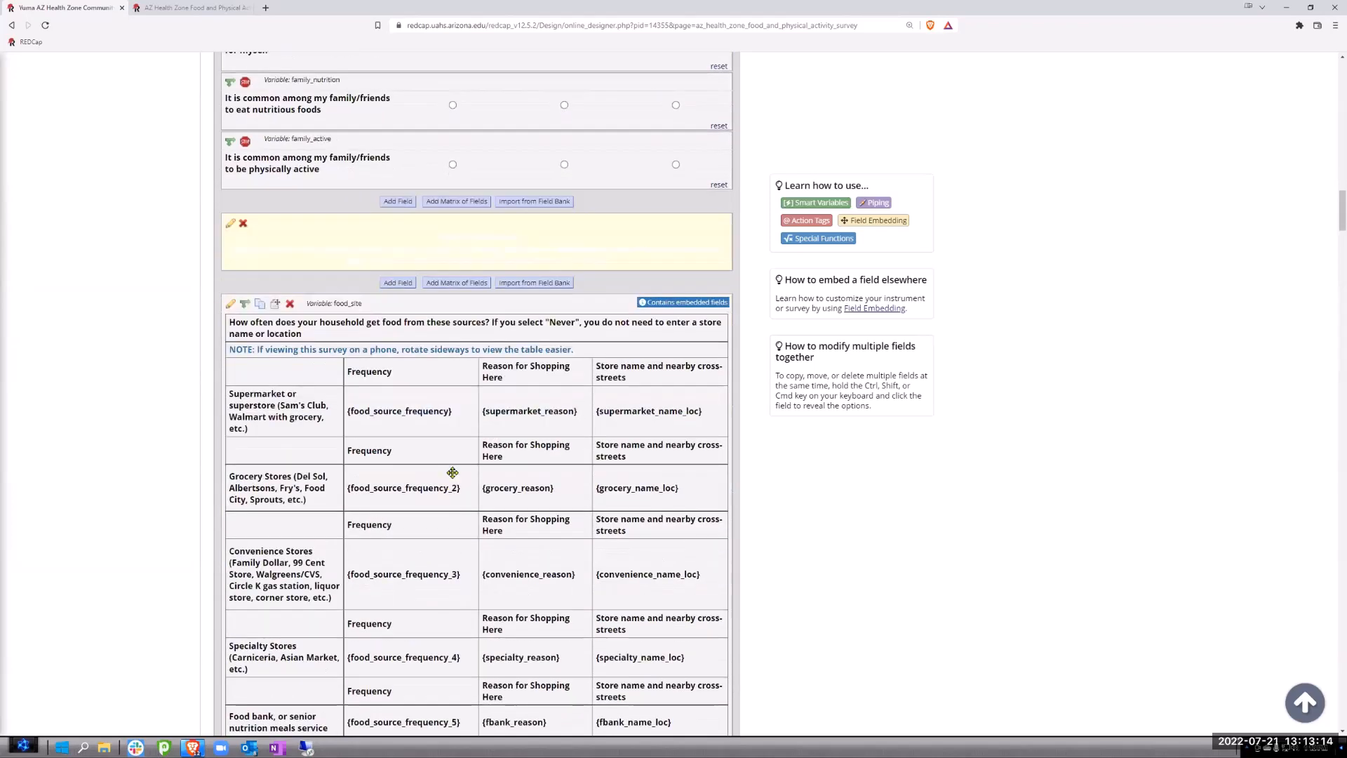
scroll(449, 468, "up", 2)
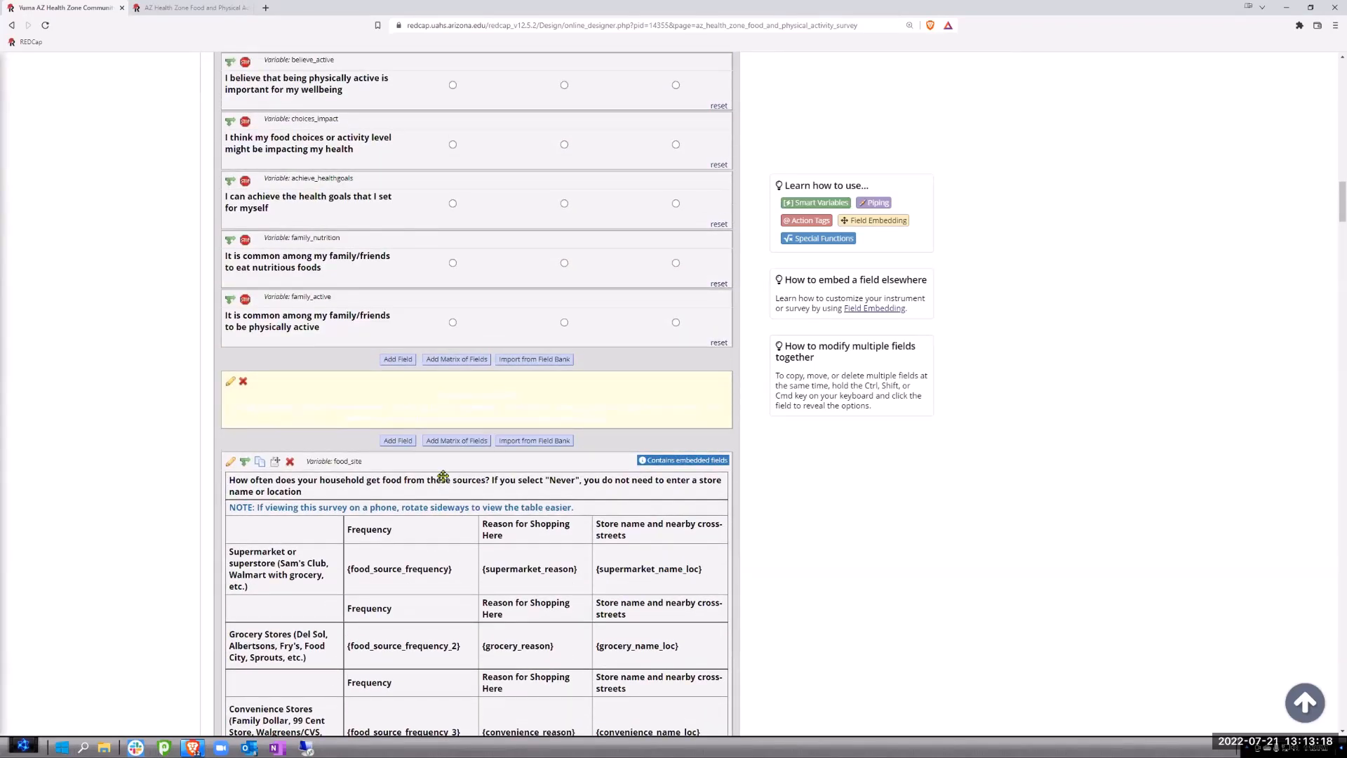
scroll(443, 477, "down", 4)
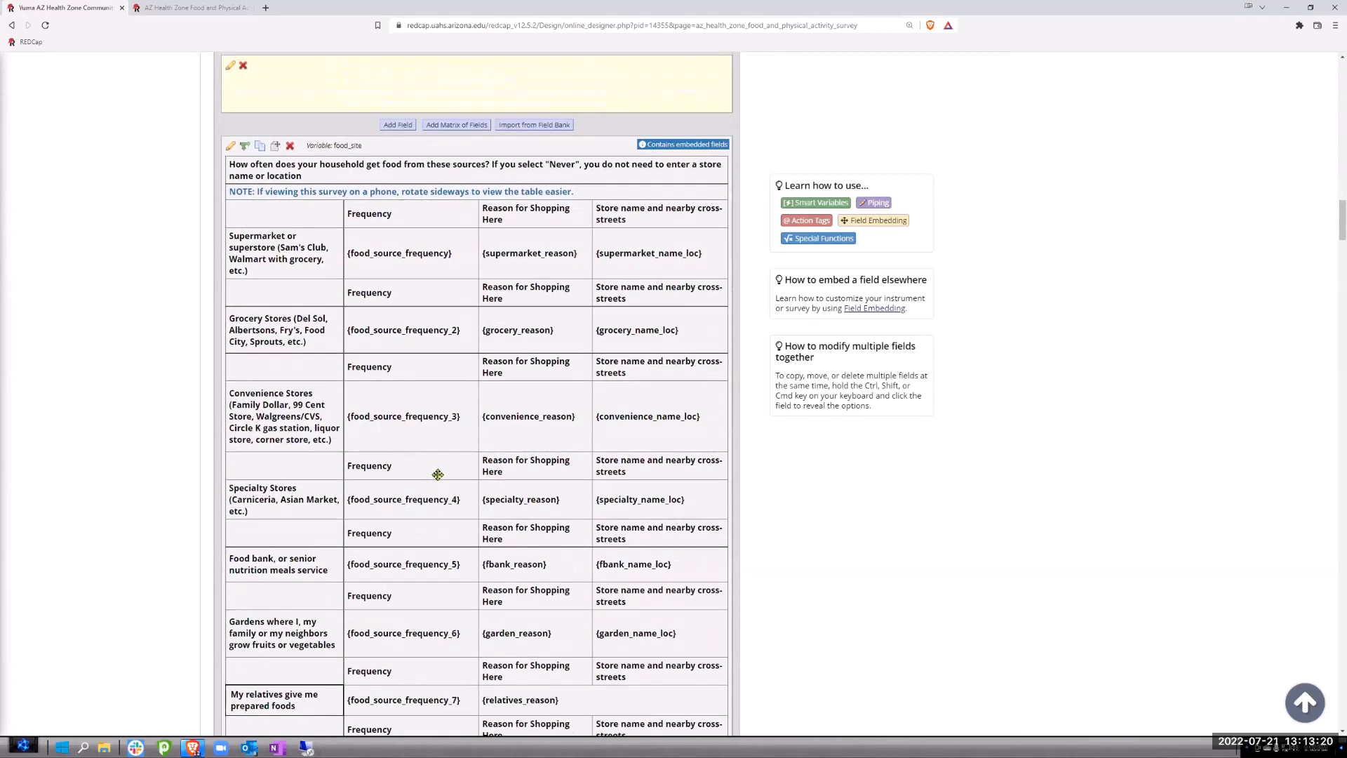
scroll(436, 474, "down", 5)
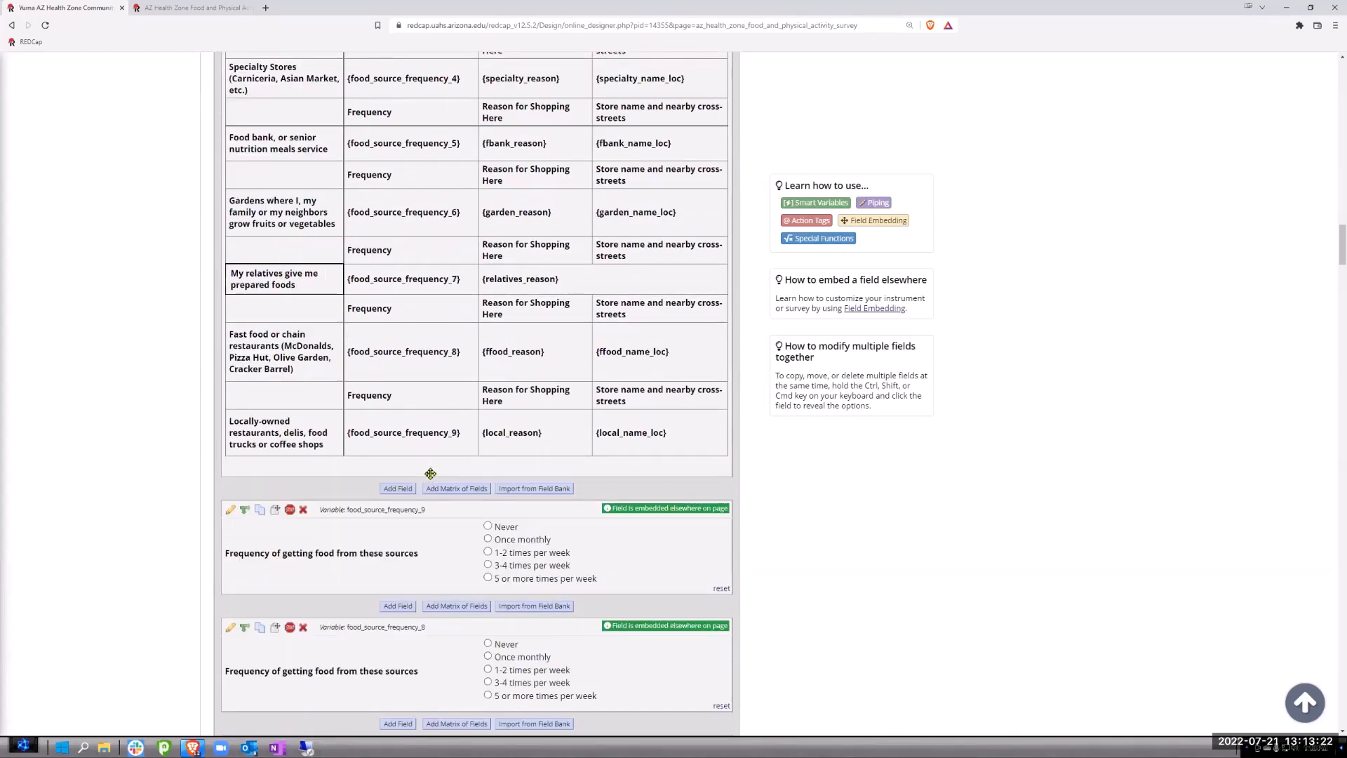
Review the individual fields embedded in the food source table and the transit_food and difficult_foodaccess questions with embedded Other fields.
scroll(428, 474, "down", 5)
scroll(421, 468, "down", 5)
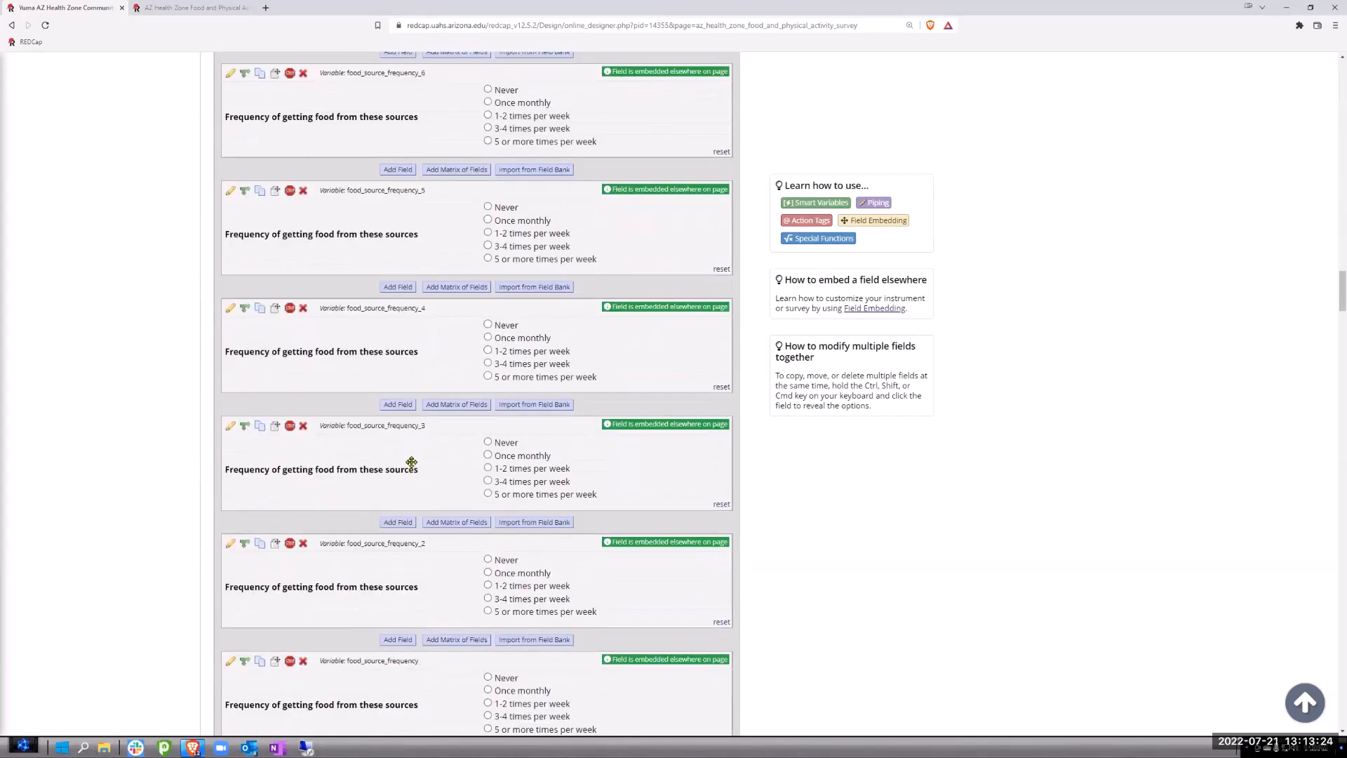
scroll(411, 463, "down", 4)
scroll(411, 463, "down", 4)
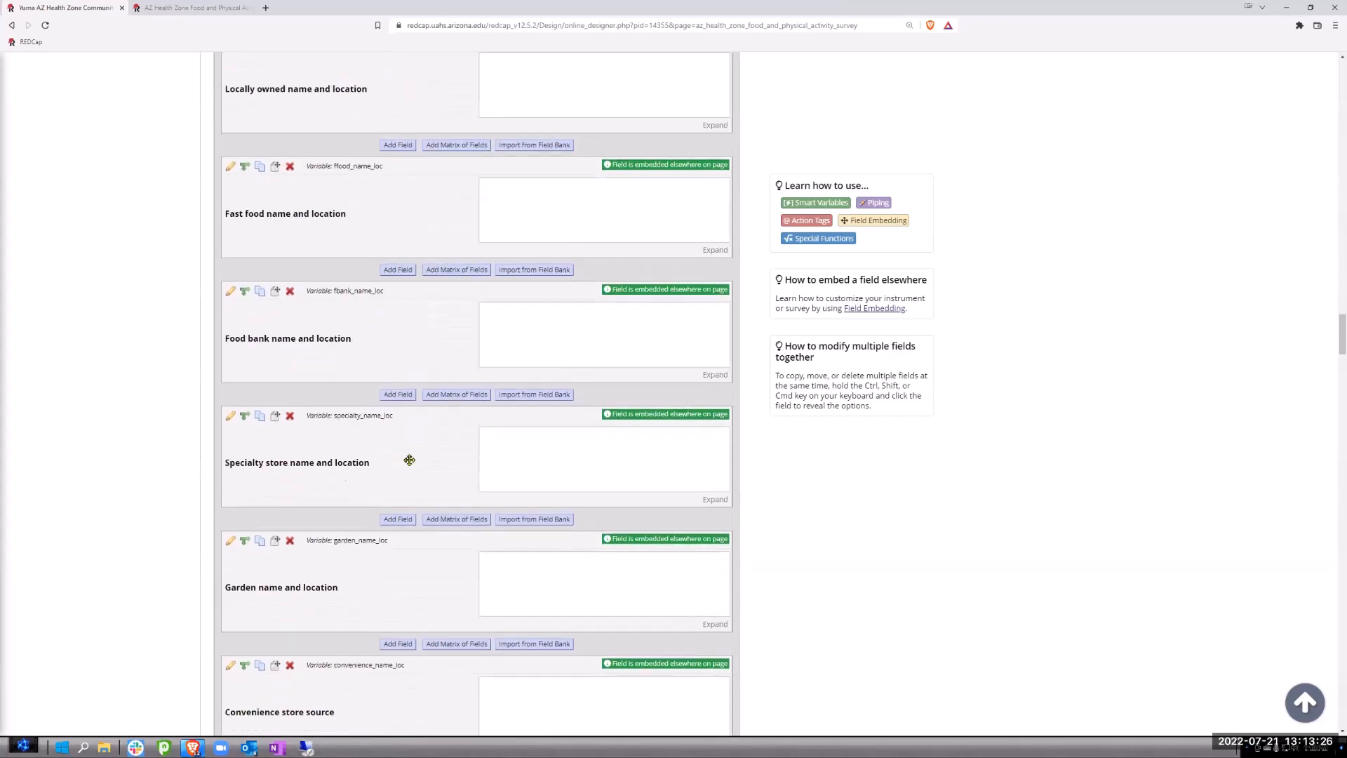
scroll(409, 458, "down", 4)
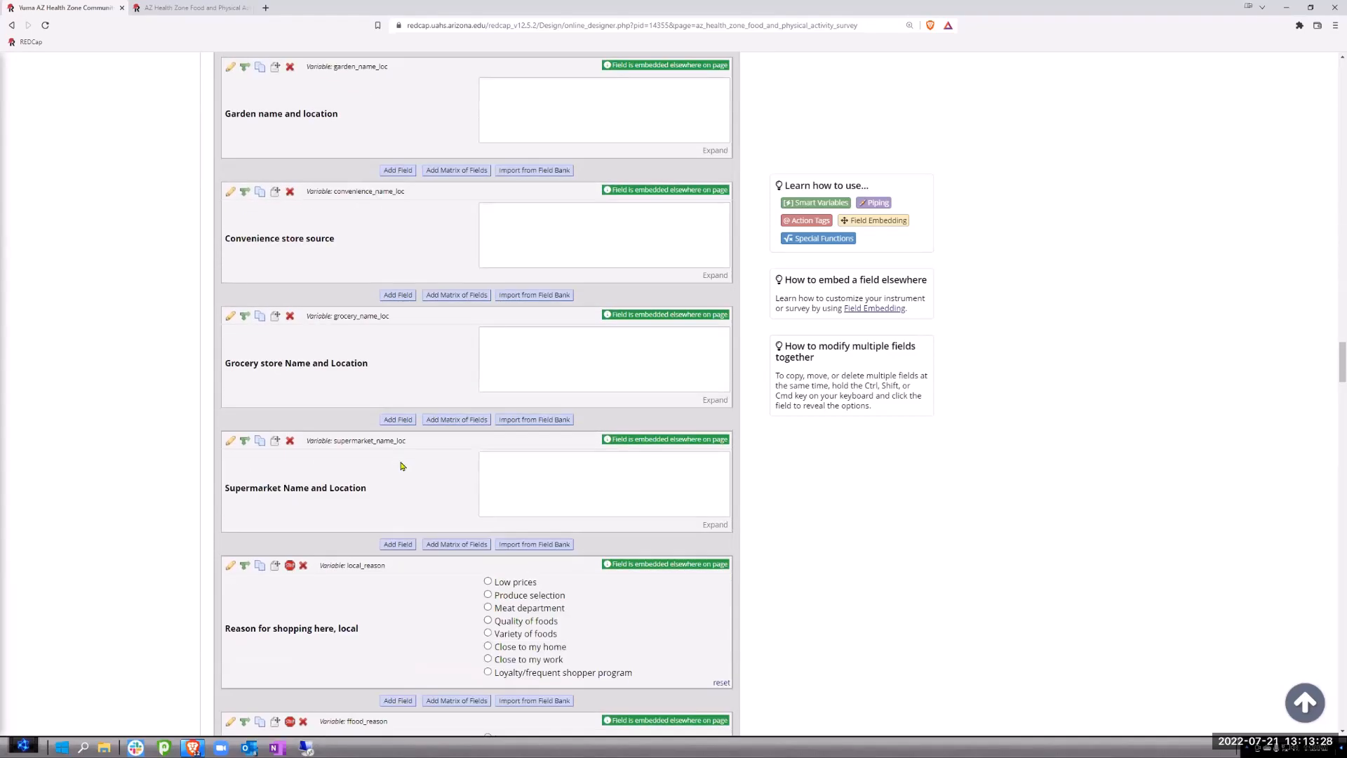
scroll(400, 461, "down", 4)
scroll(408, 417, "down", 14)
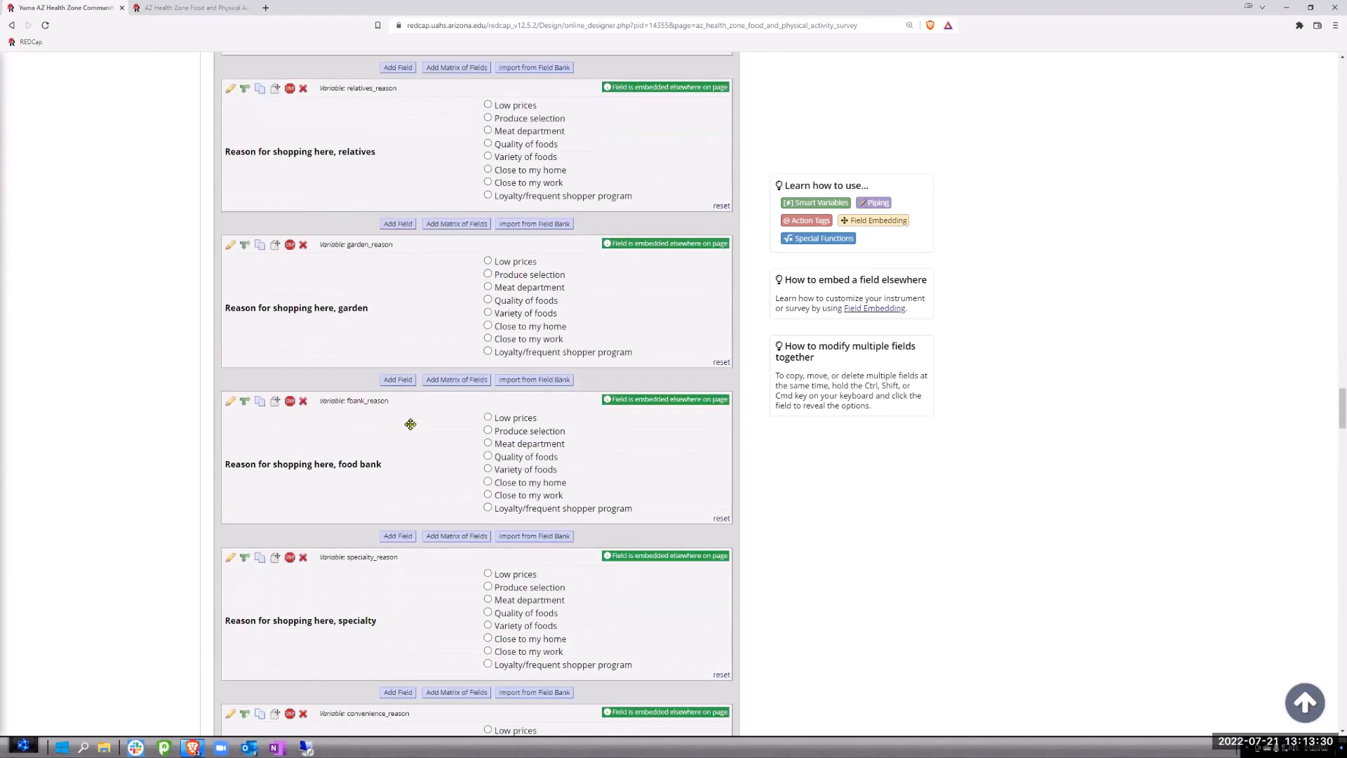
scroll(397, 427, "down", 10)
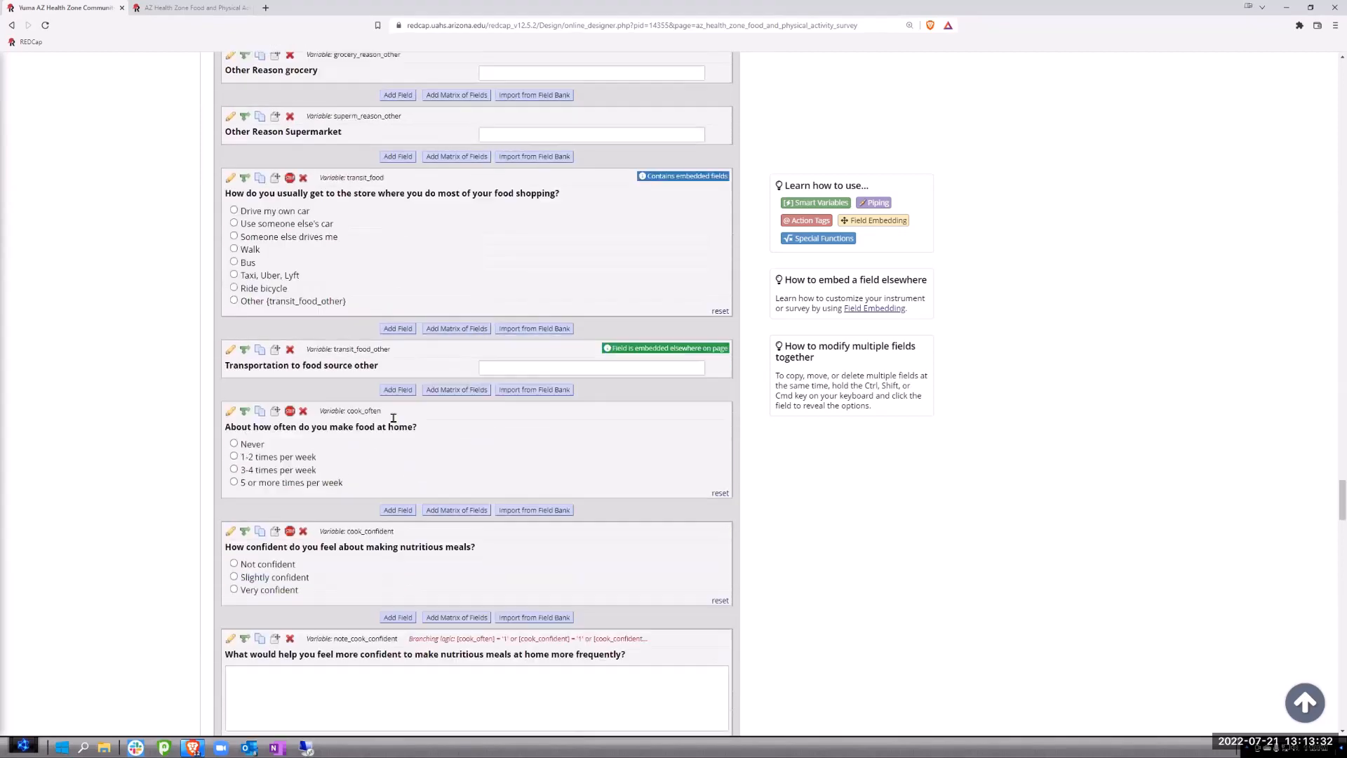
scroll(381, 409, "down", 4)
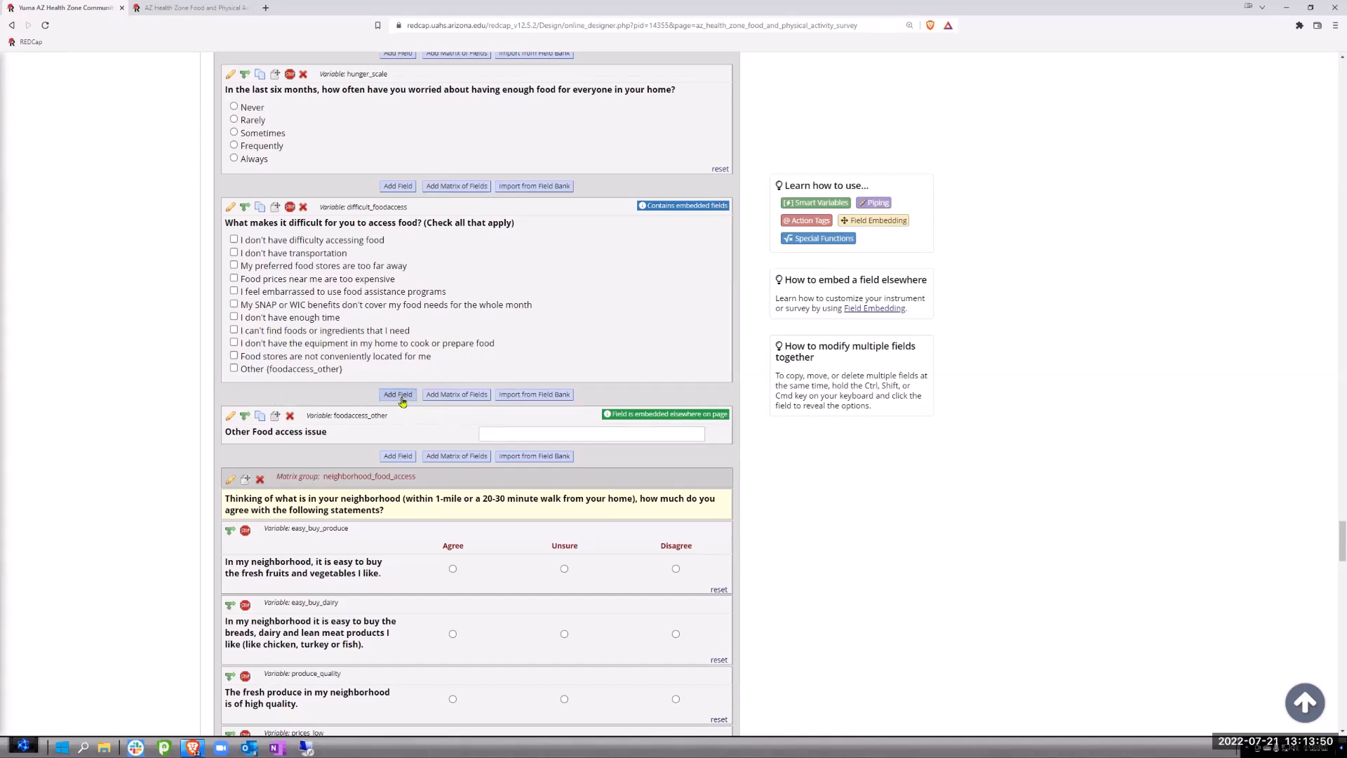
left_click(398, 395)
left_click(453, 267)
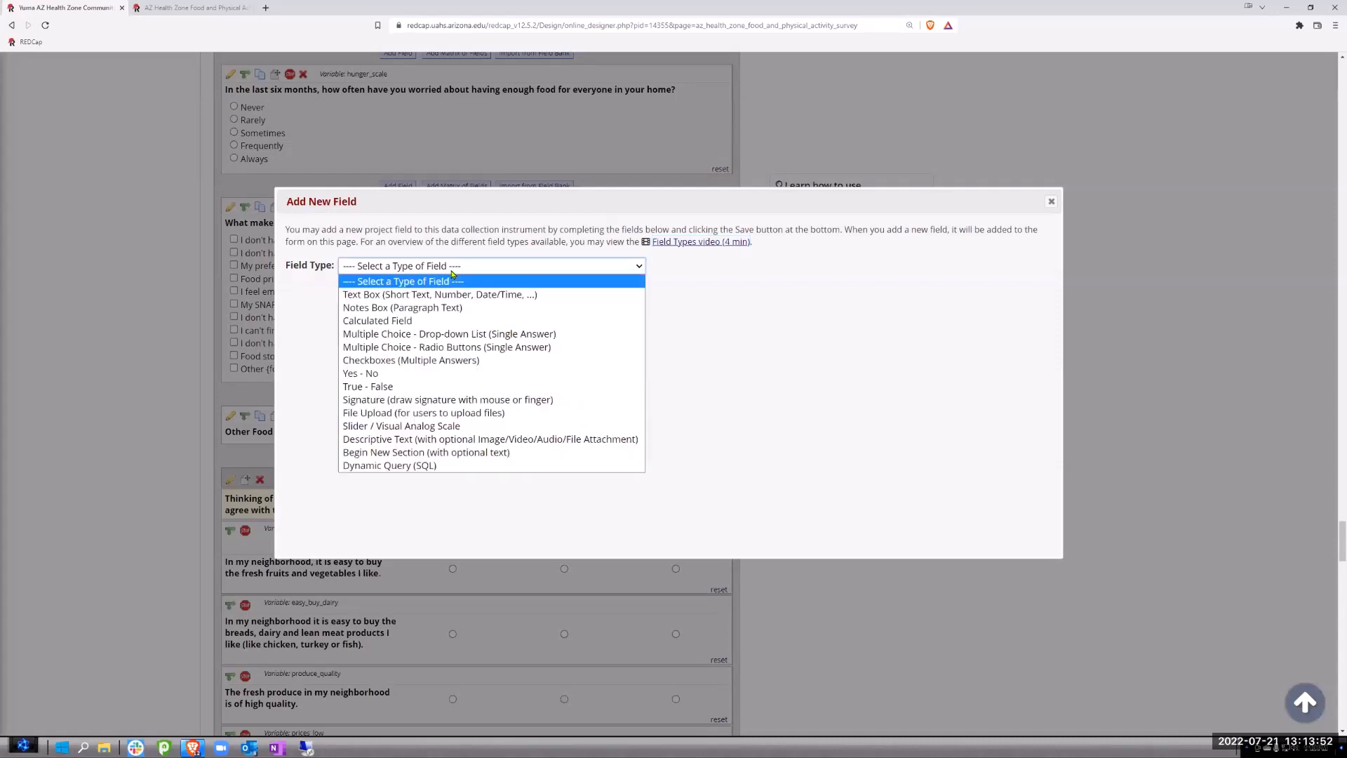
left_click(1012, 283)
left_click(1051, 201)
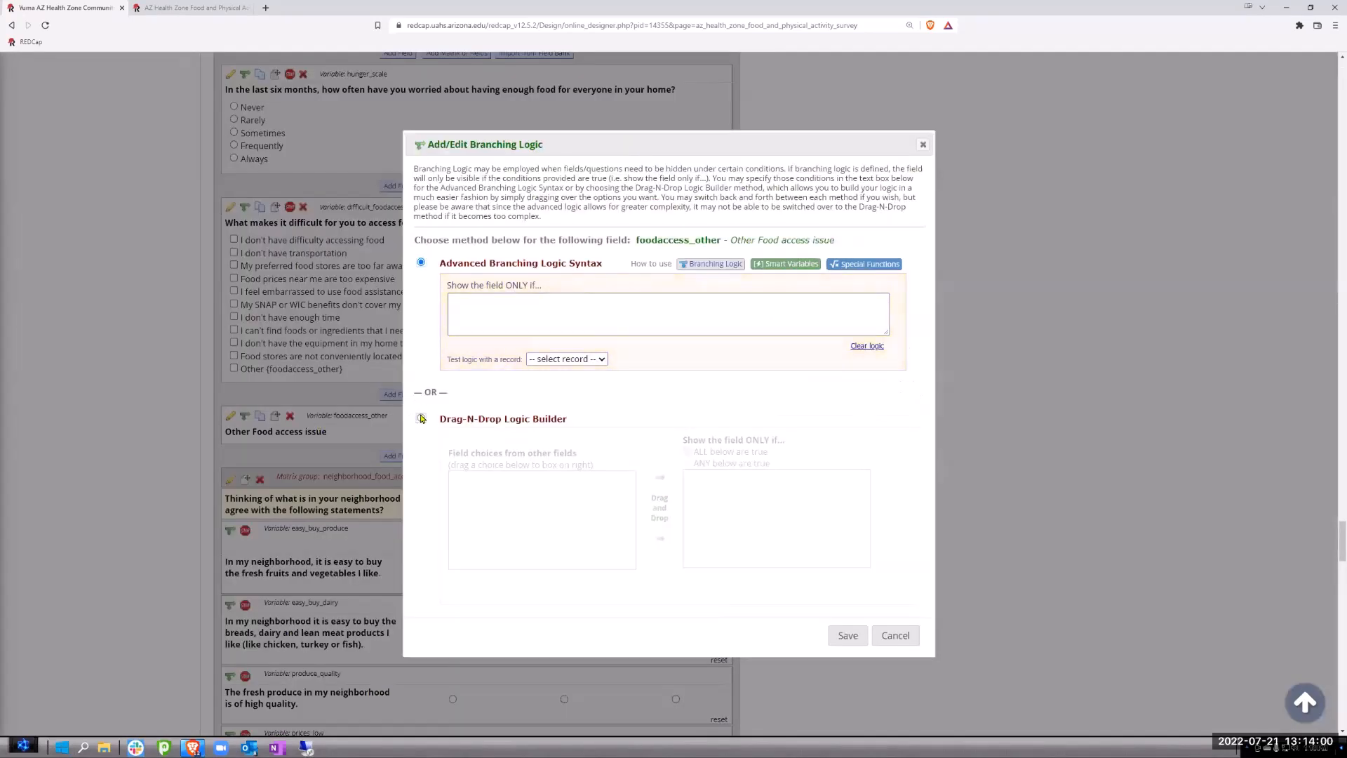
Add branching logic to foodaccess_other so it shows only if difficult_foodaccess = Other {foodaccess_other} (11), using the Drag-N-Drop Logic Builder, and save it.
left_click(421, 419)
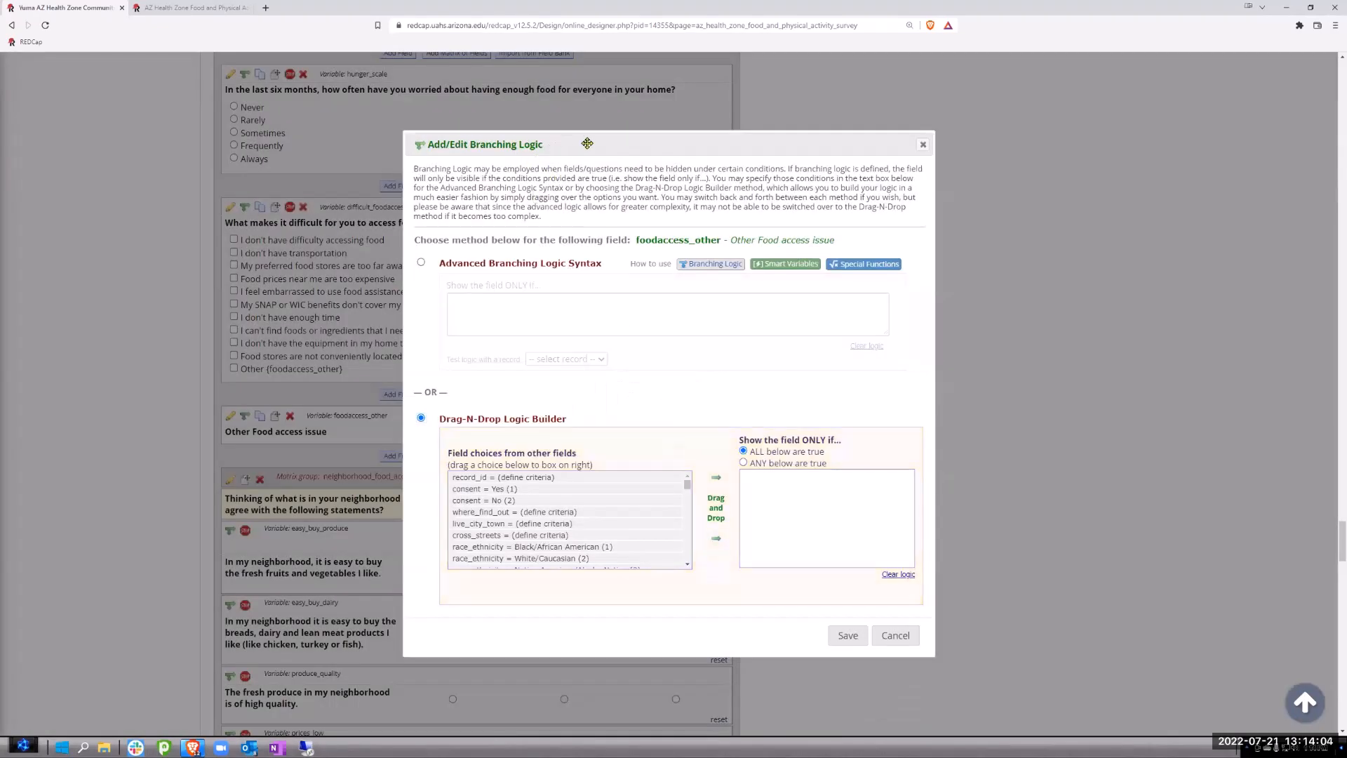
left_click_drag(584, 142, 647, 157)
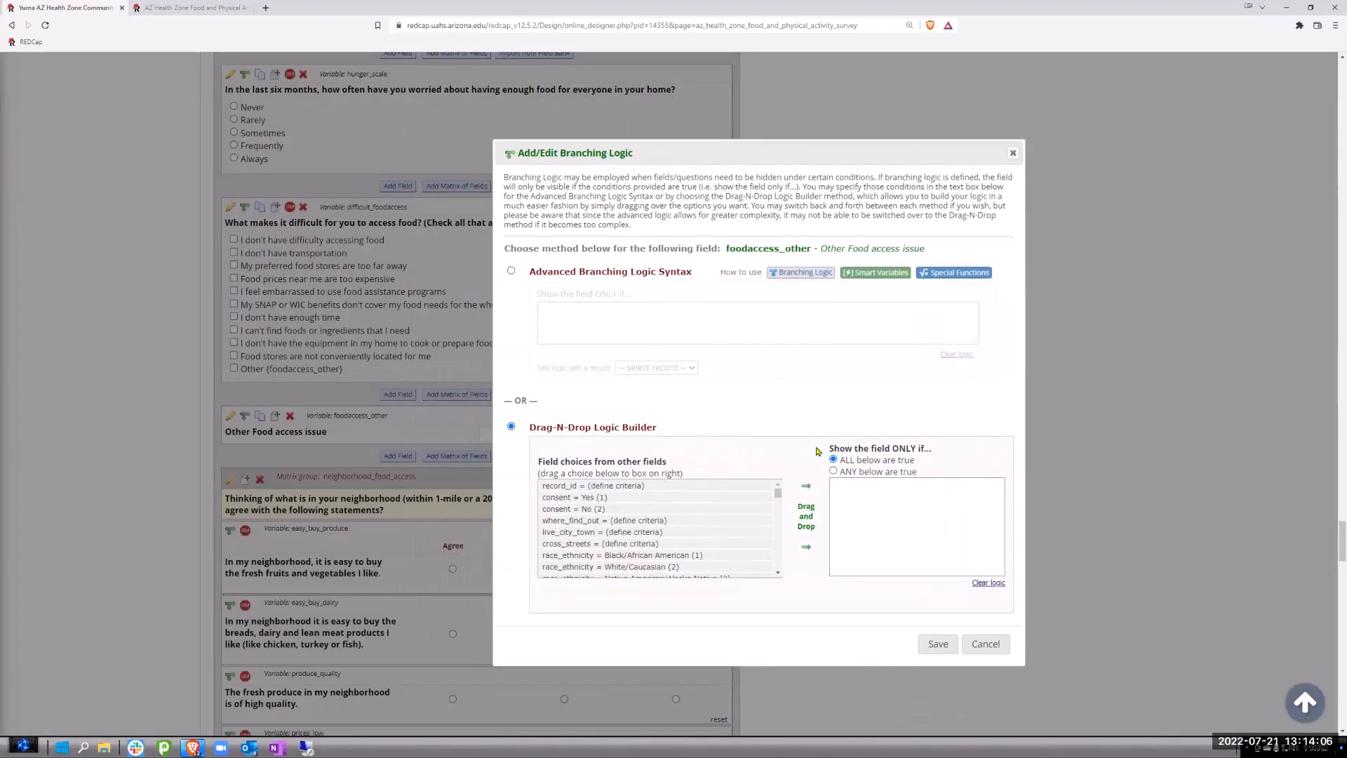
left_click_drag(777, 493, 779, 538)
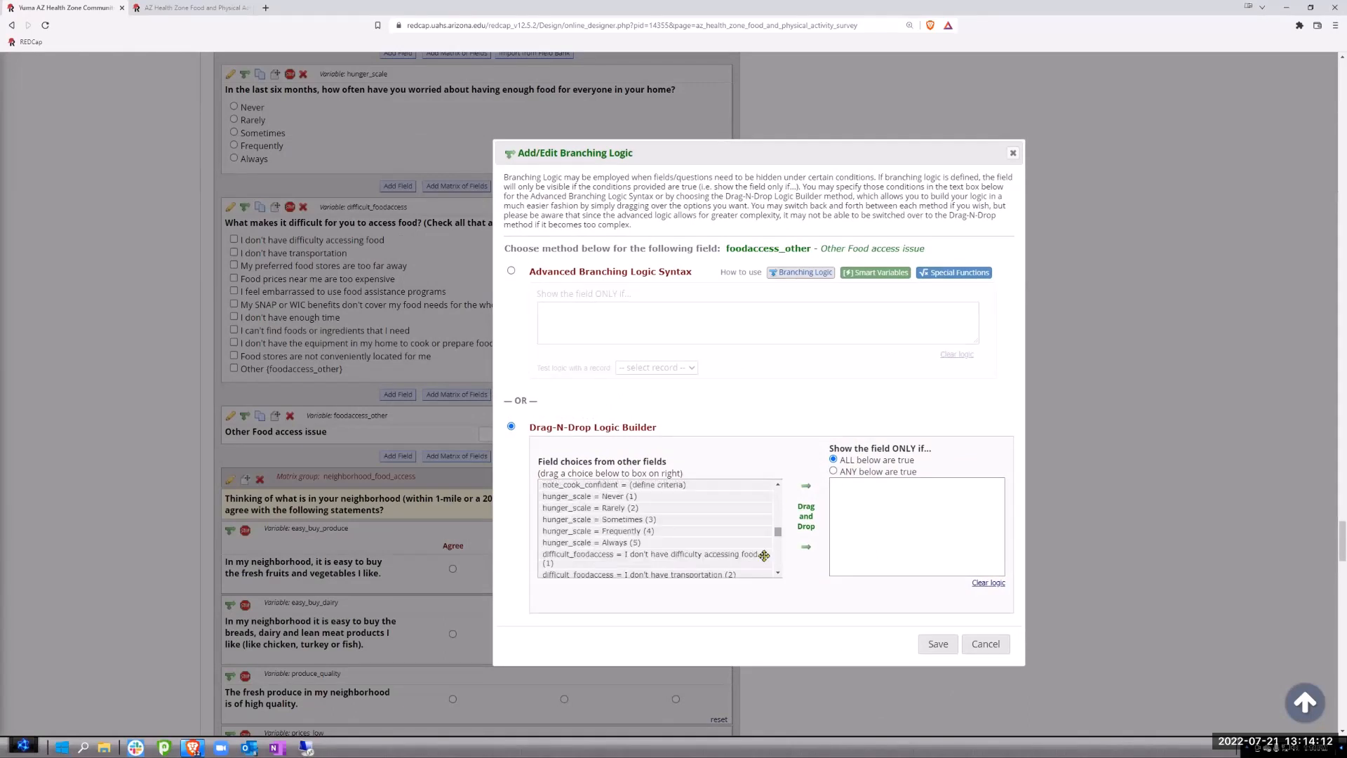
scroll(699, 546, "down", 3)
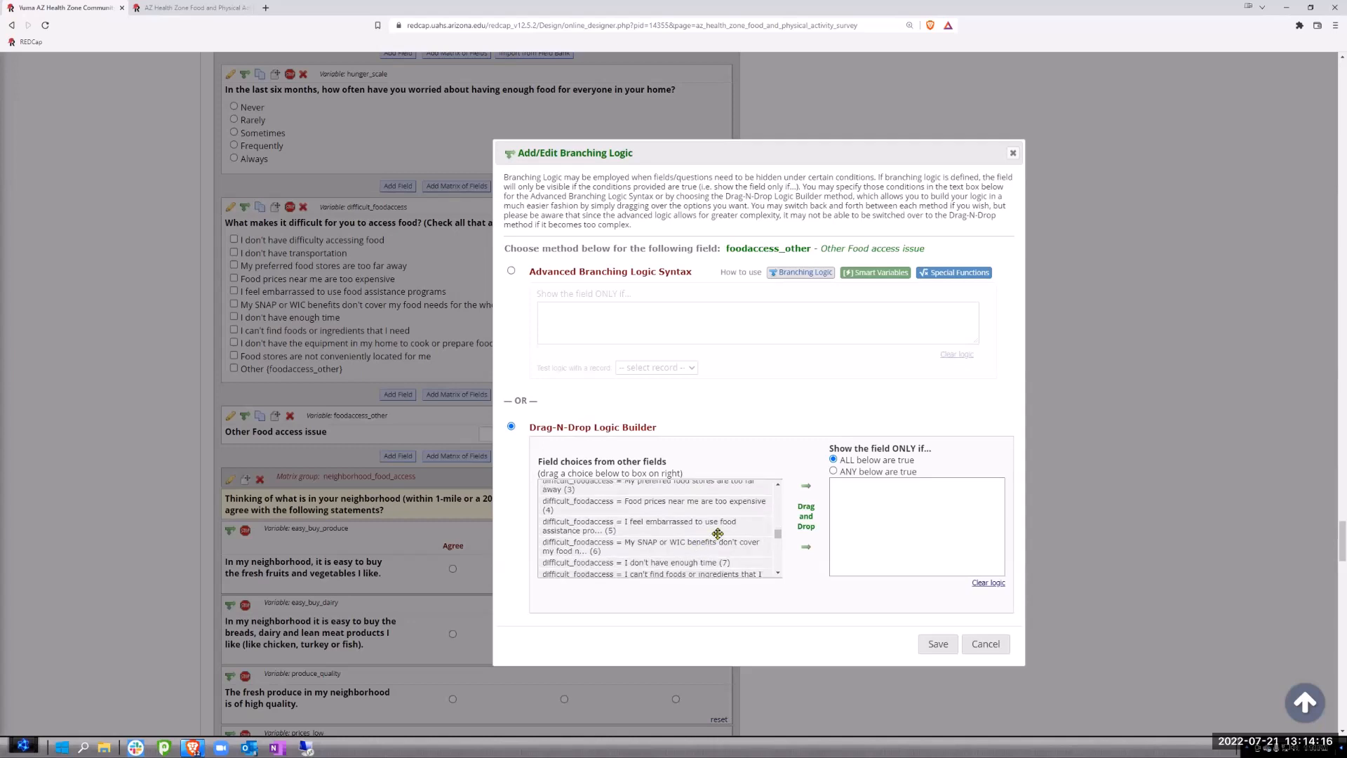
scroll(705, 541, "down", 3)
scroll(710, 536, "down", 3)
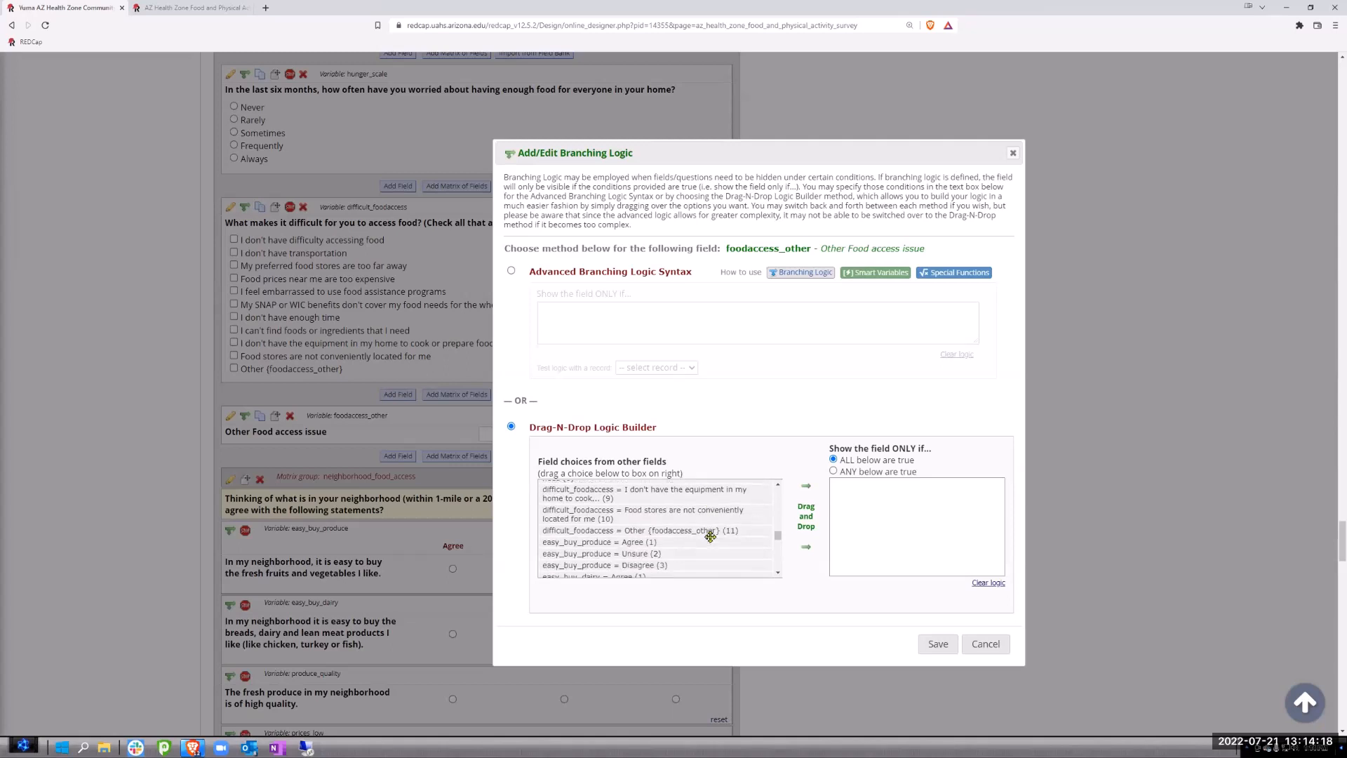
left_click_drag(619, 531, 835, 485)
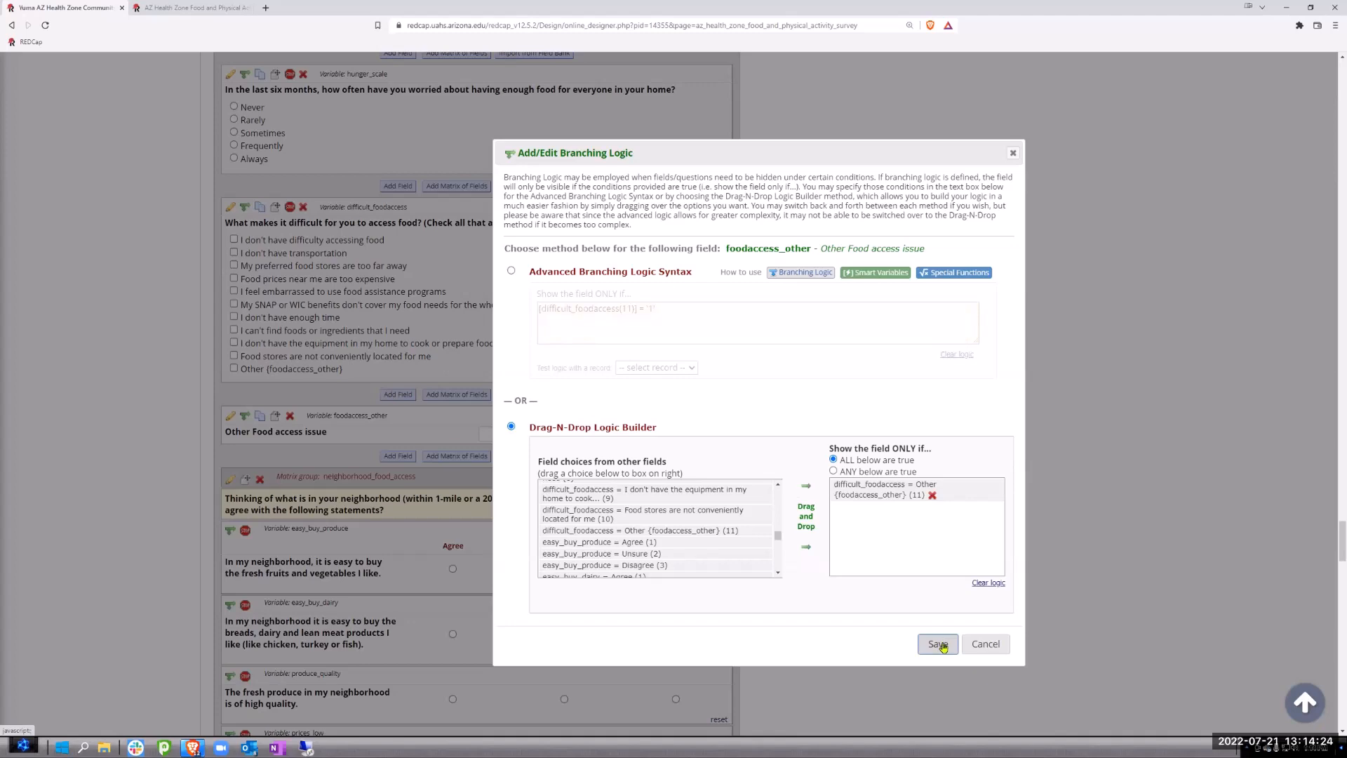
left_click(943, 646)
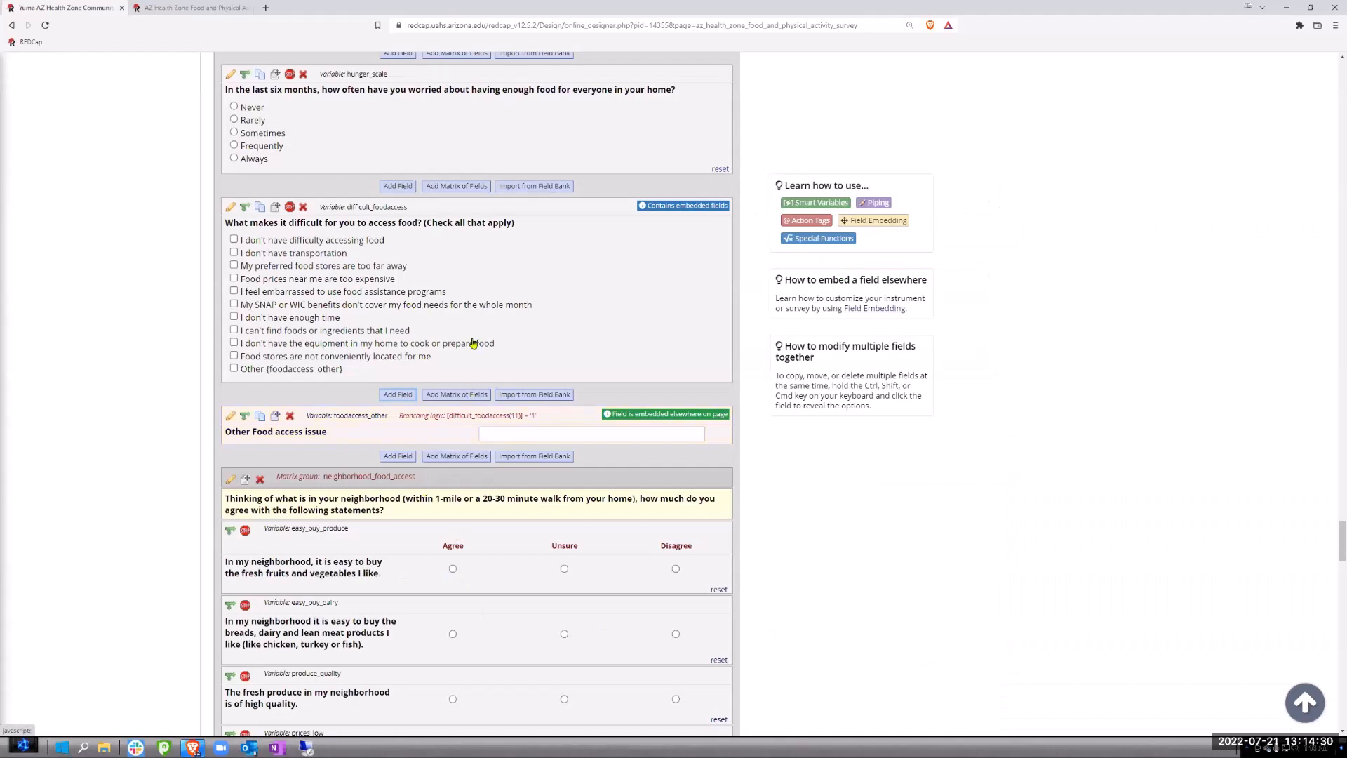
Switch to the open survey, reload page 3 with form resubmission, and advance to page 5.
left_click(177, 10)
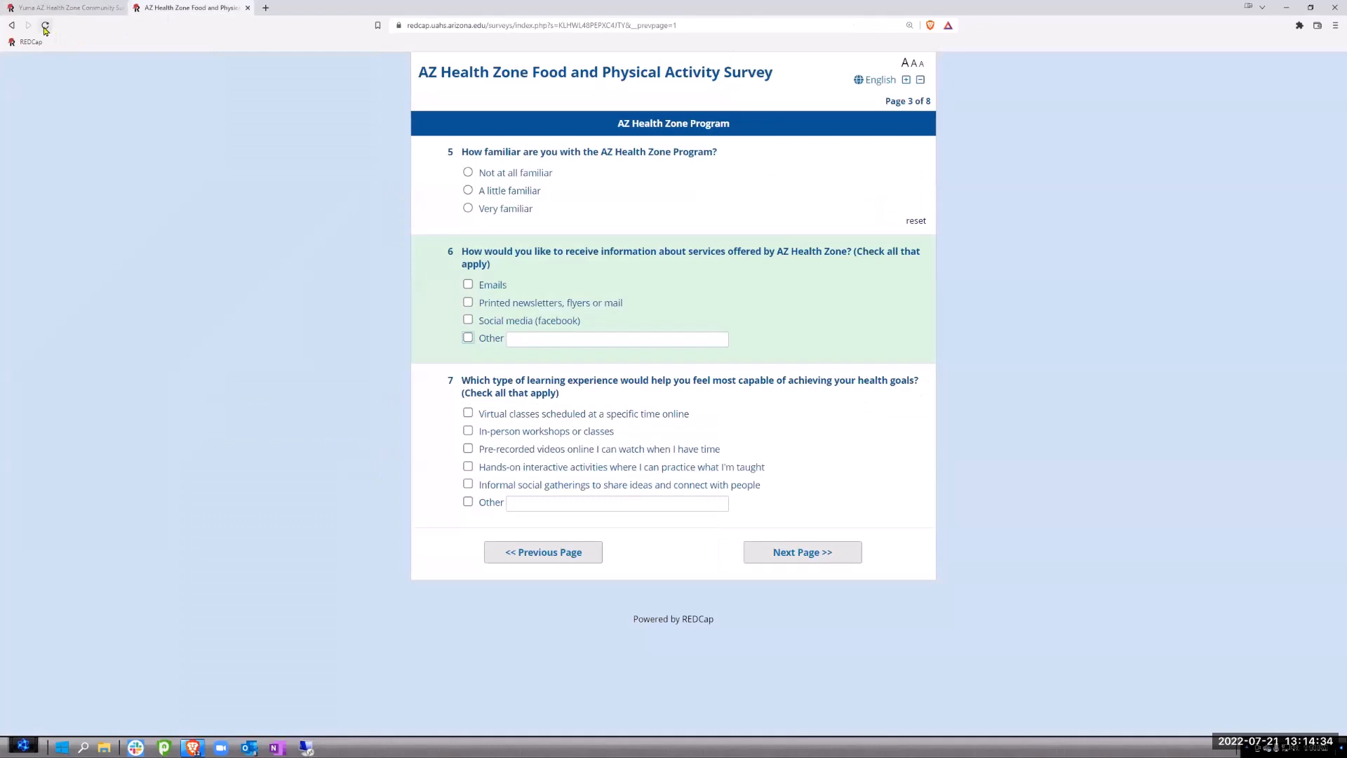
left_click(44, 26)
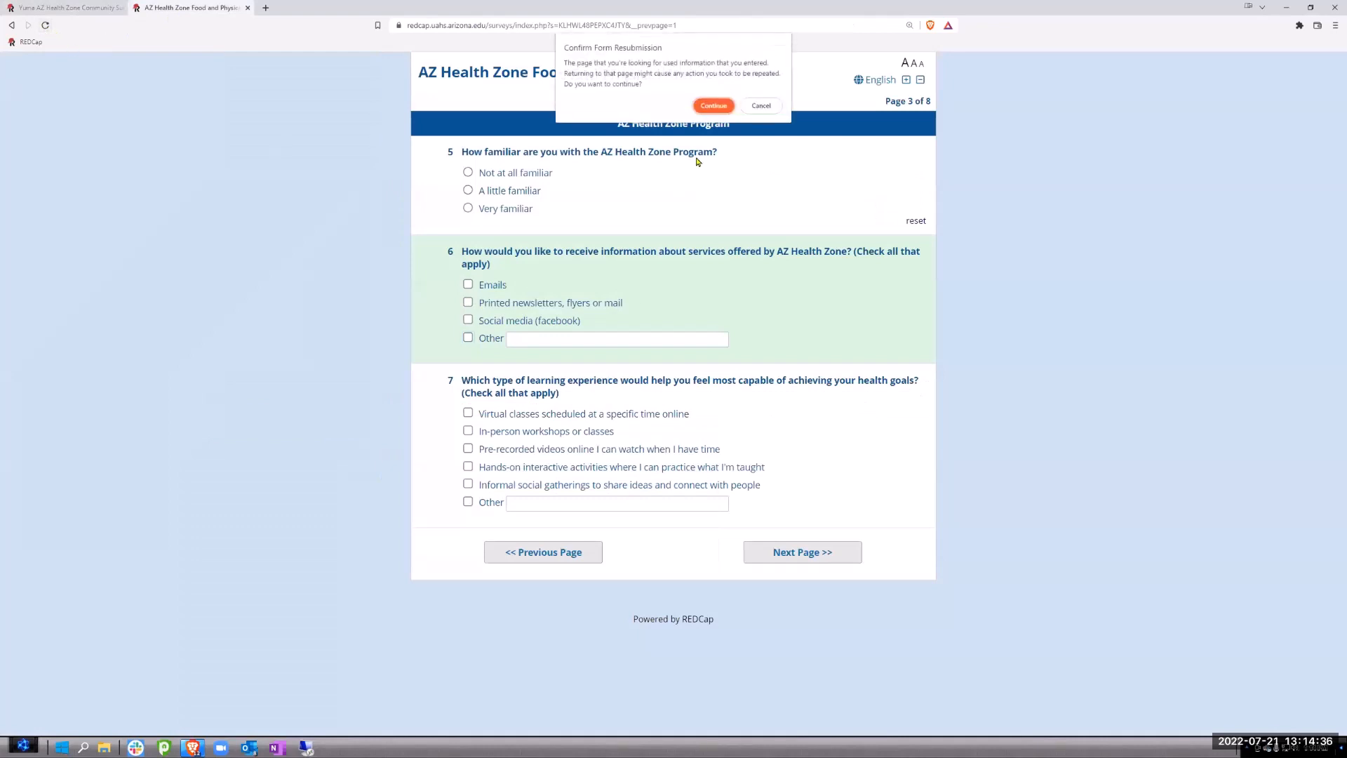
left_click(714, 107)
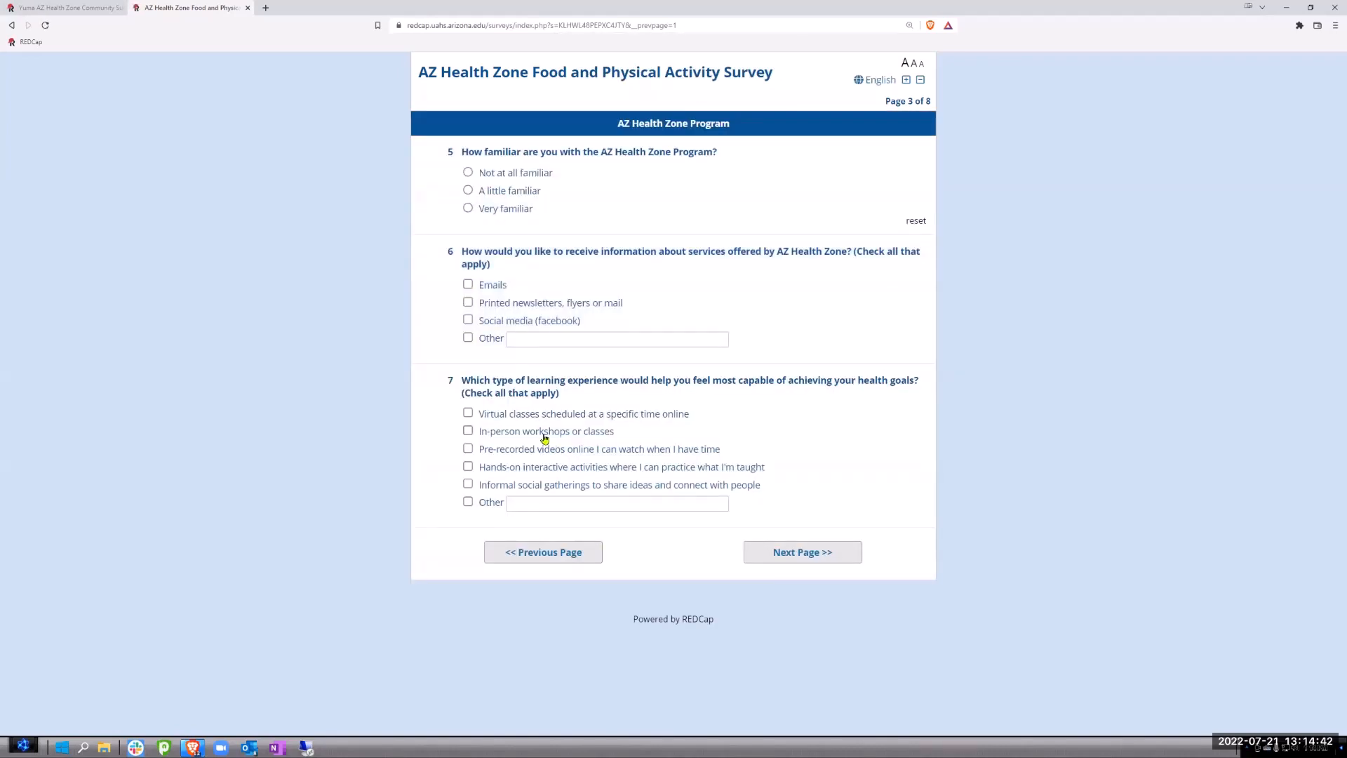
left_click(882, 83)
left_click(804, 582)
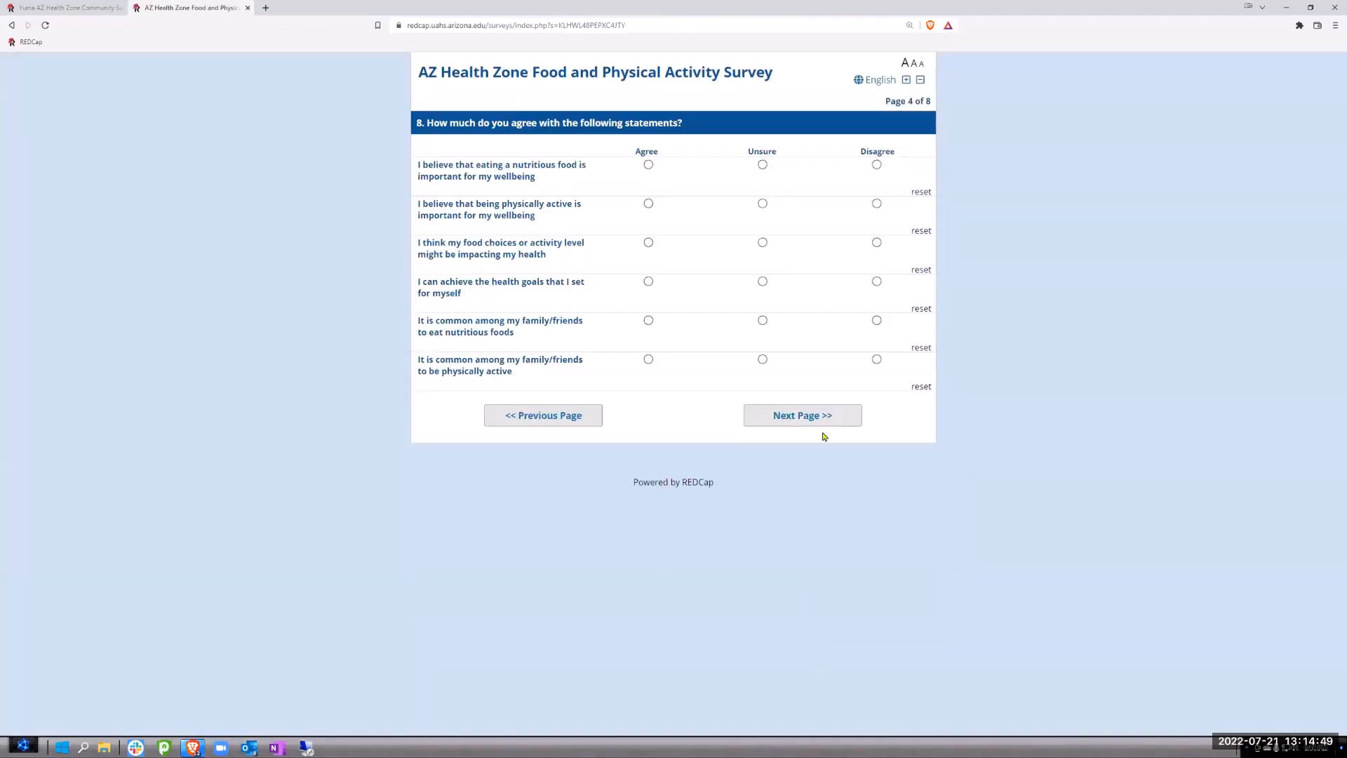
left_click(807, 415)
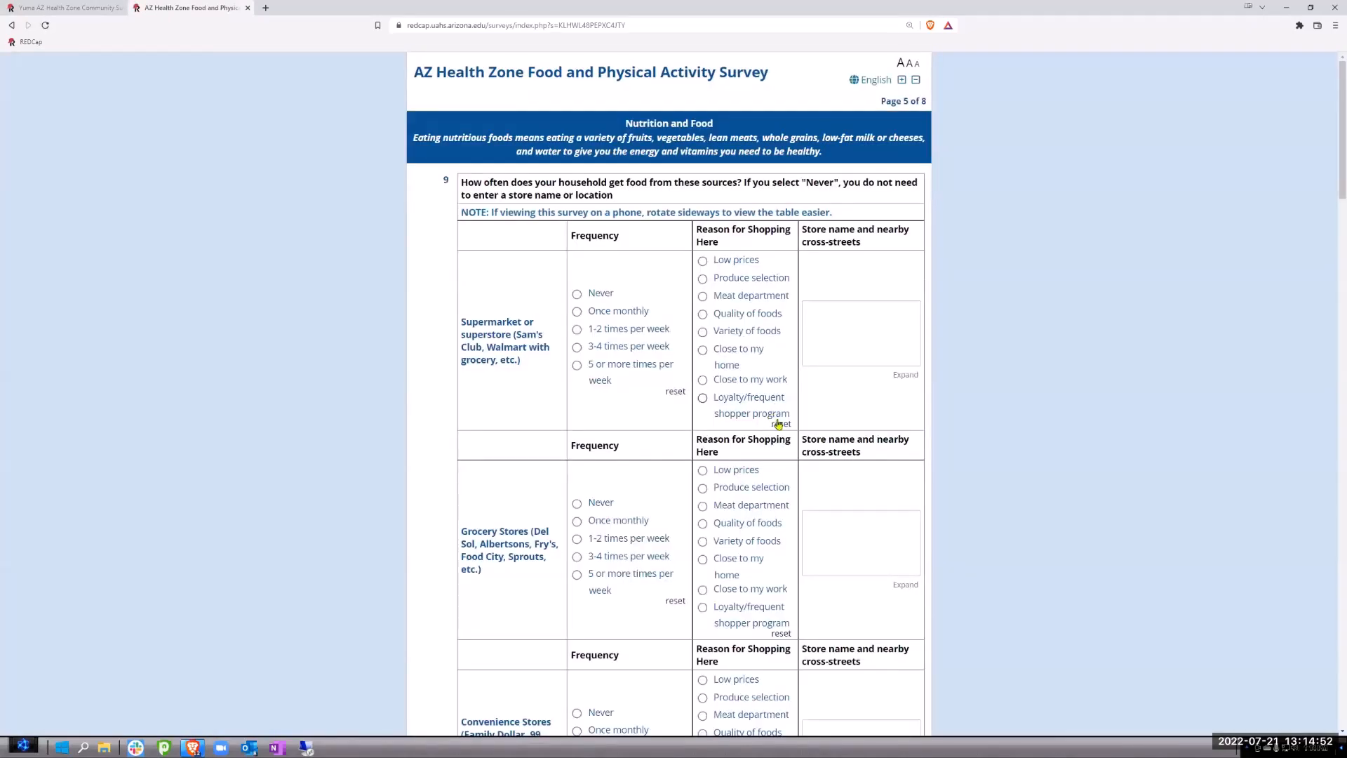
Test the Other choice of the English question about what makes it difficult to access food.
scroll(767, 414, "down", 5)
scroll(802, 476, "down", 20)
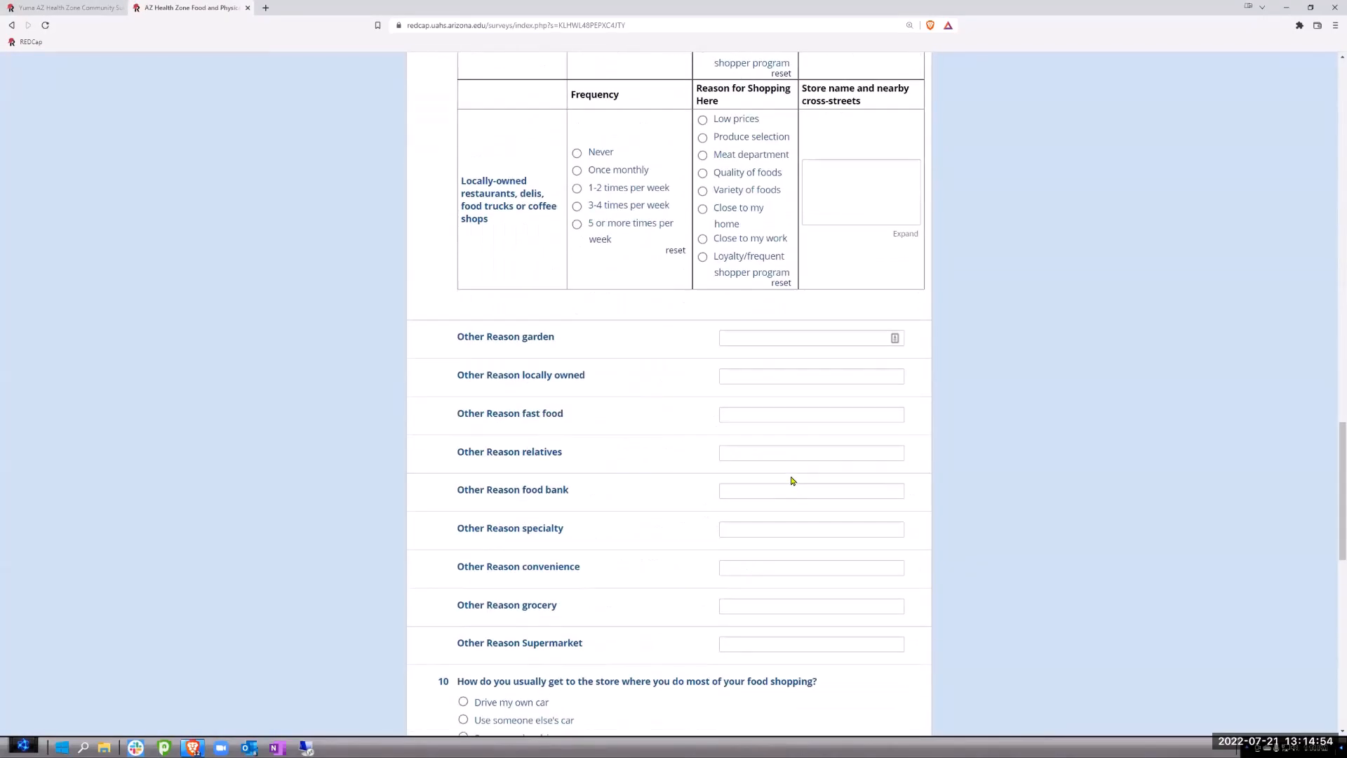
scroll(738, 562, "down", 5)
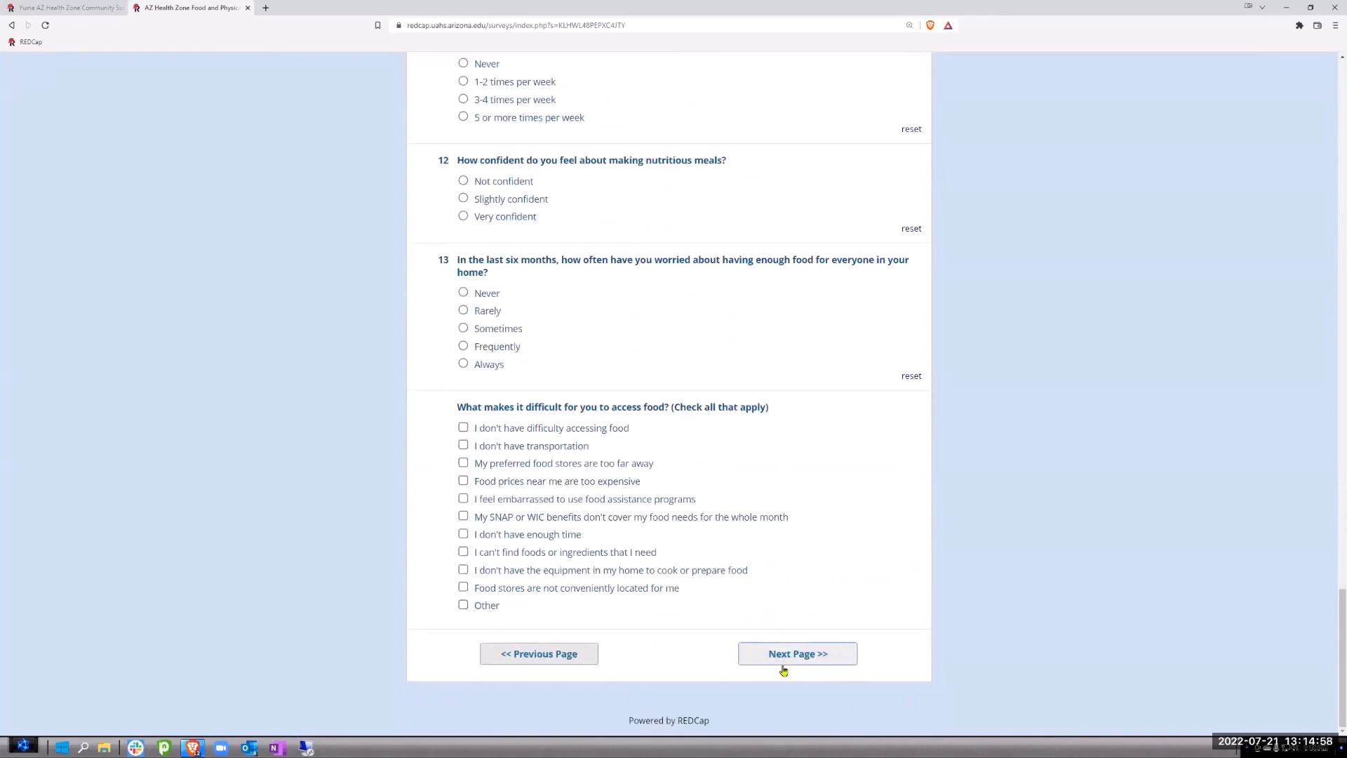
left_click(463, 606)
Switch the survey to Español and test the Otro choice of the question about difficulty accessing food.
scroll(764, 222, "up", 10)
scroll(786, 158, "up", 18)
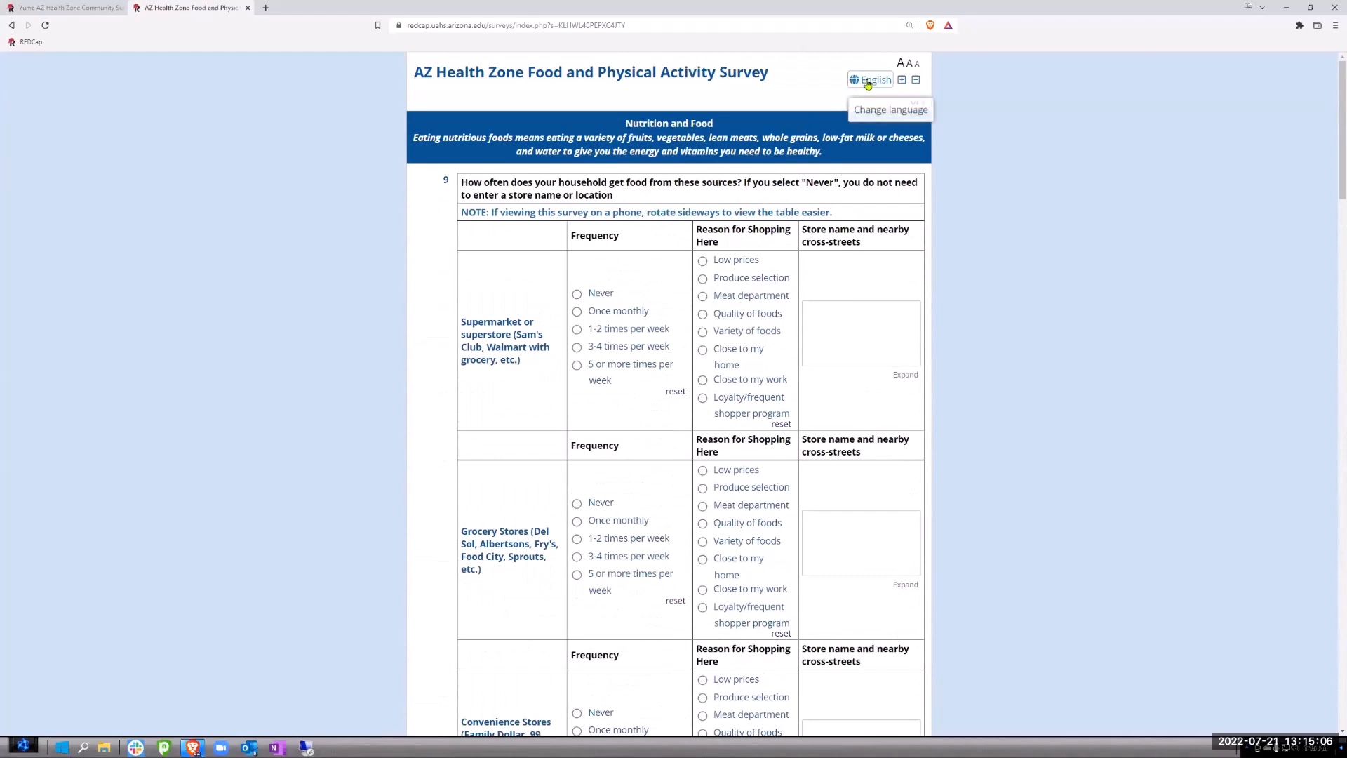
left_click(873, 79)
left_click(499, 109)
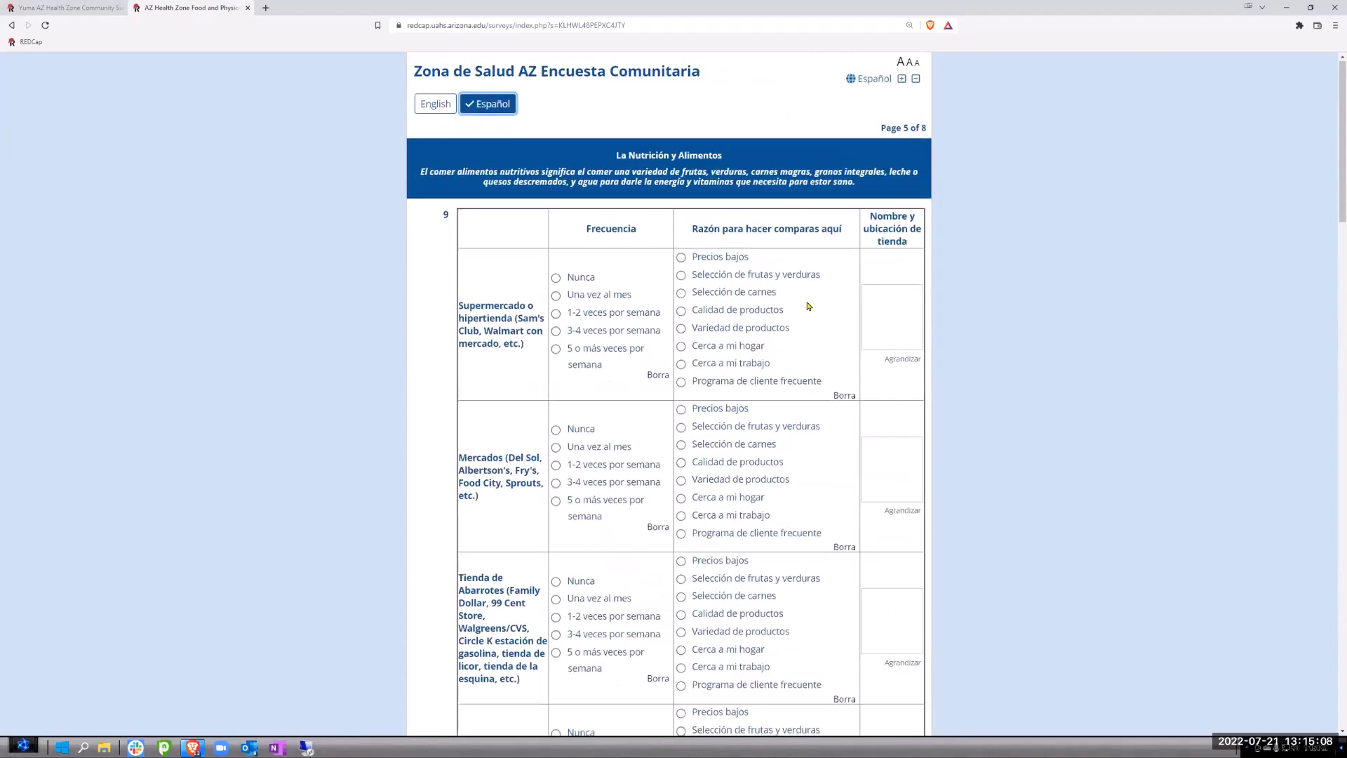
scroll(771, 288, "down", 20)
scroll(779, 283, "down", 5)
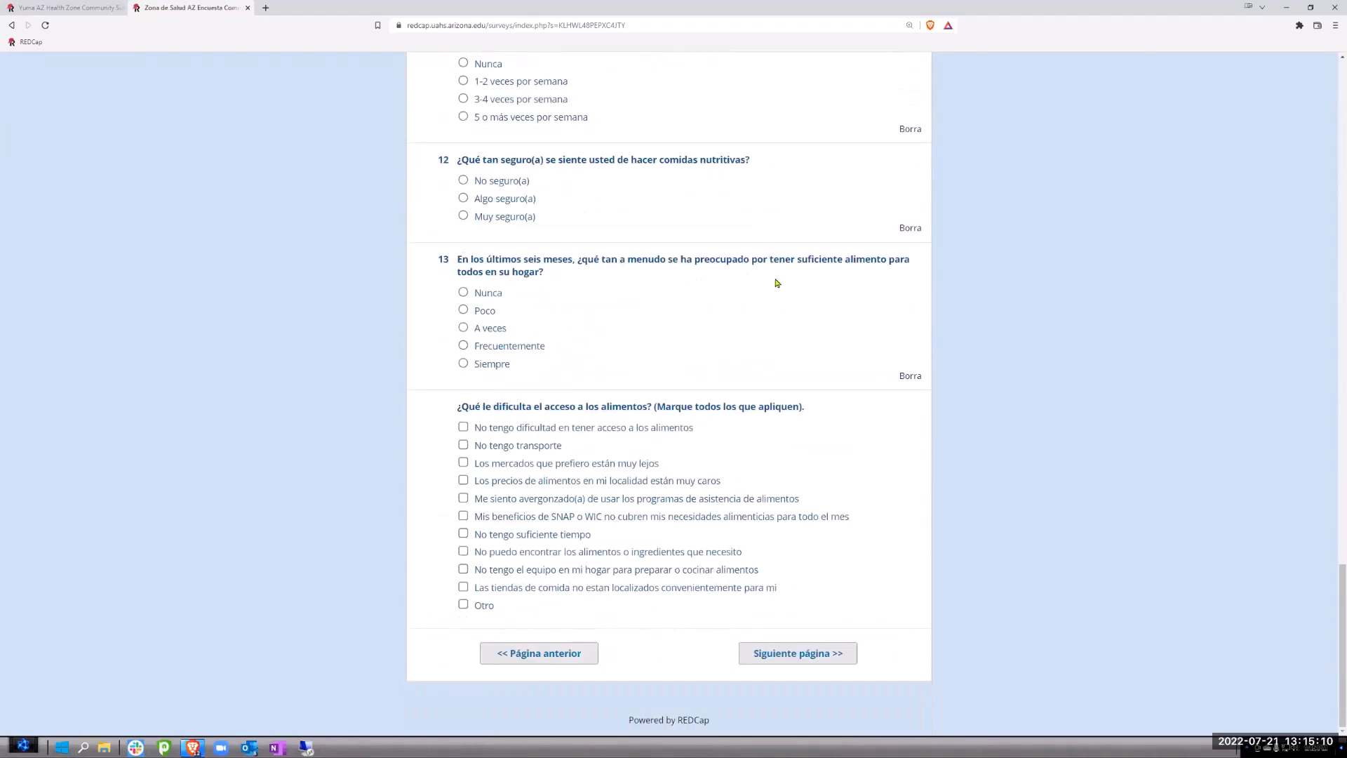
left_click(463, 604)
left_click(463, 605)
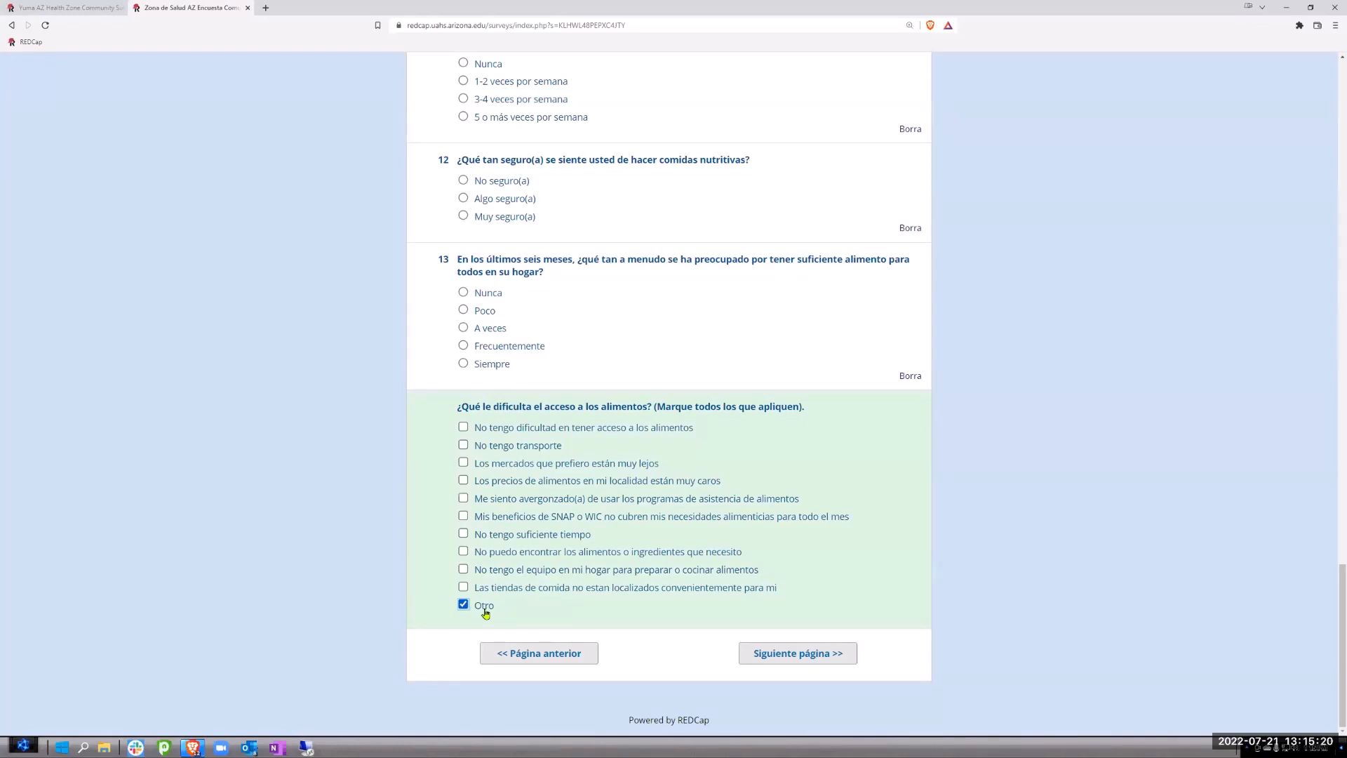
scroll(511, 285, "up", 3)
scroll(518, 289, "down", 3)
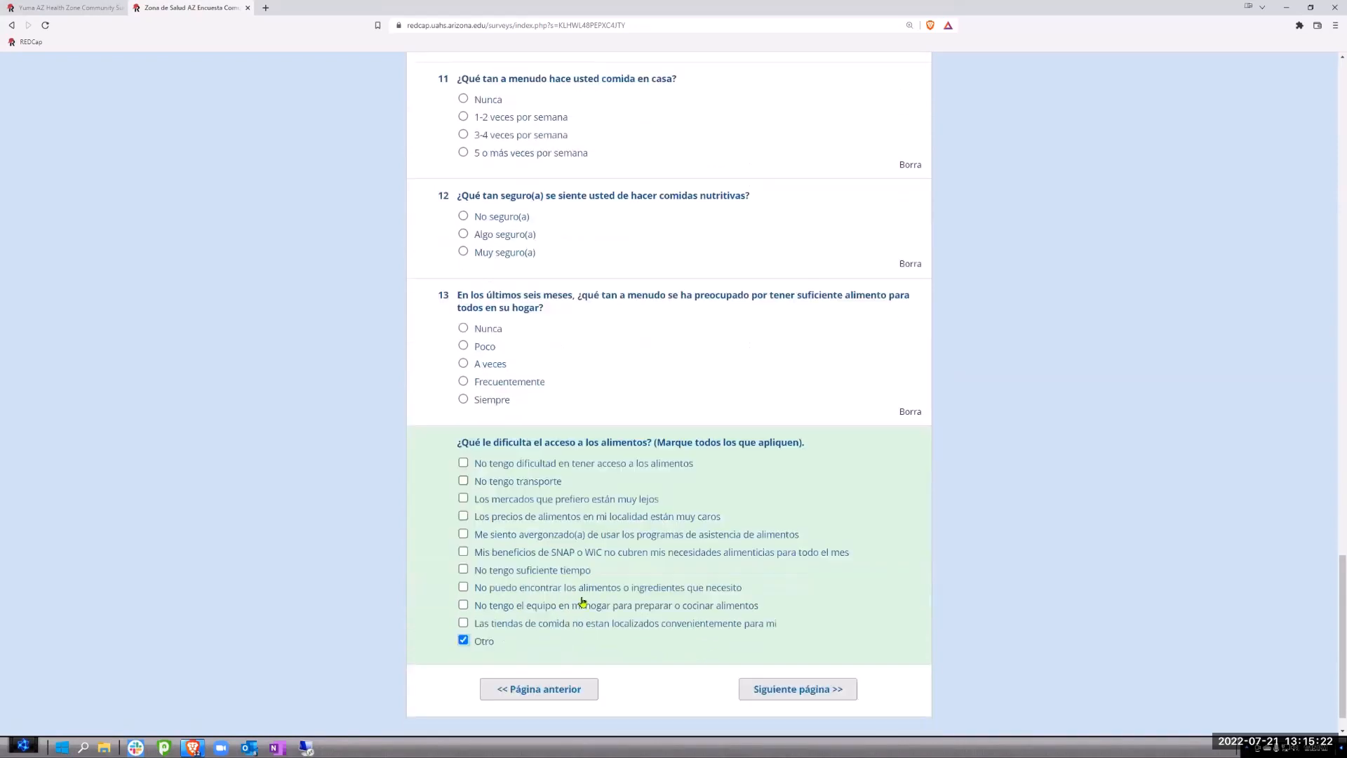
Go back to page 4, set the survey language to English, and continue back to page 3.
left_click(528, 653)
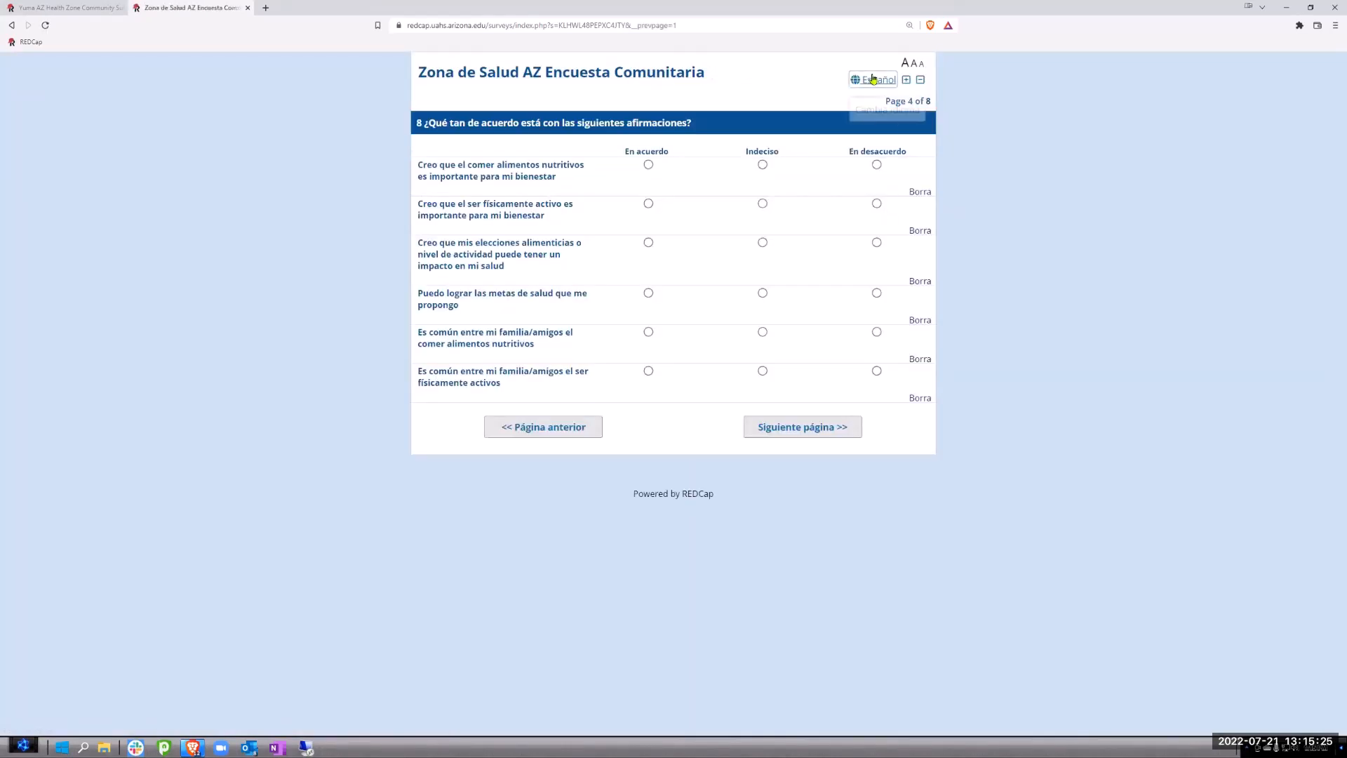
left_click(873, 80)
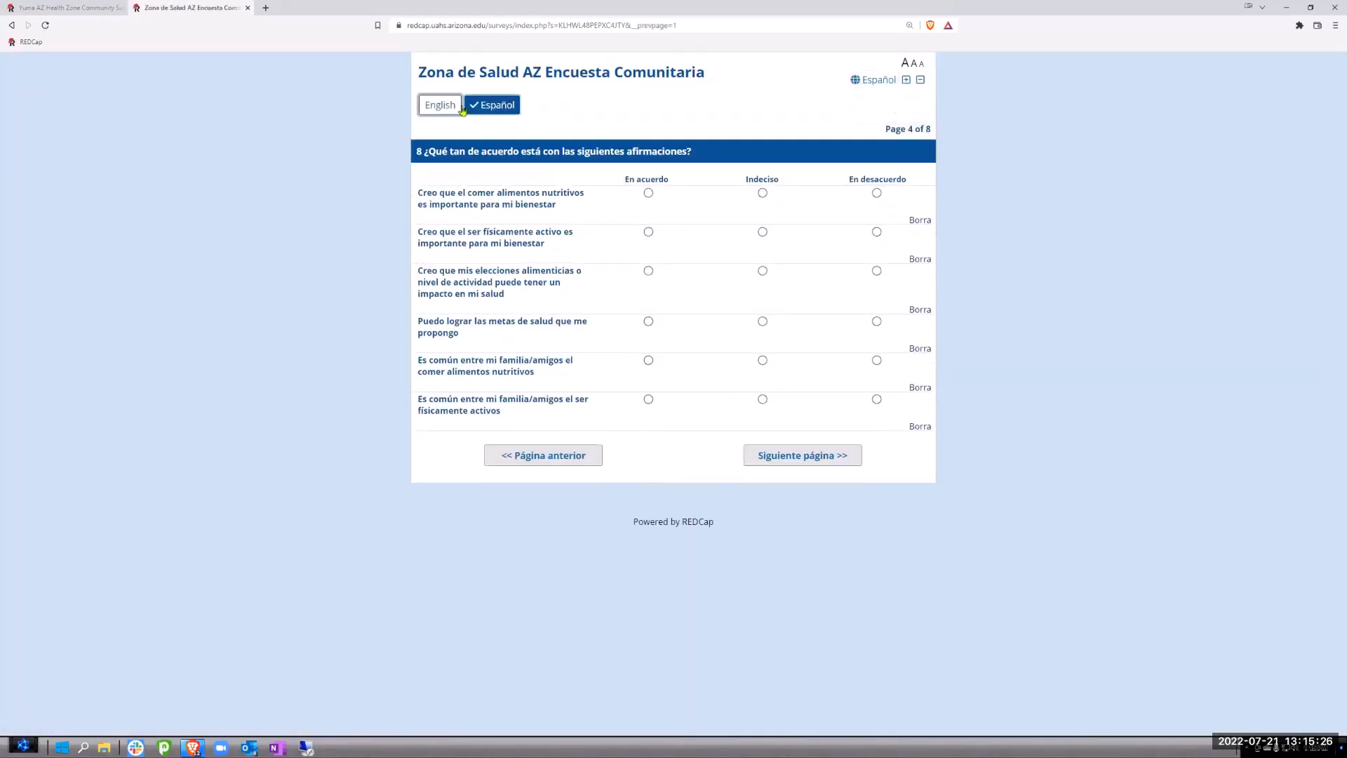
left_click(434, 108)
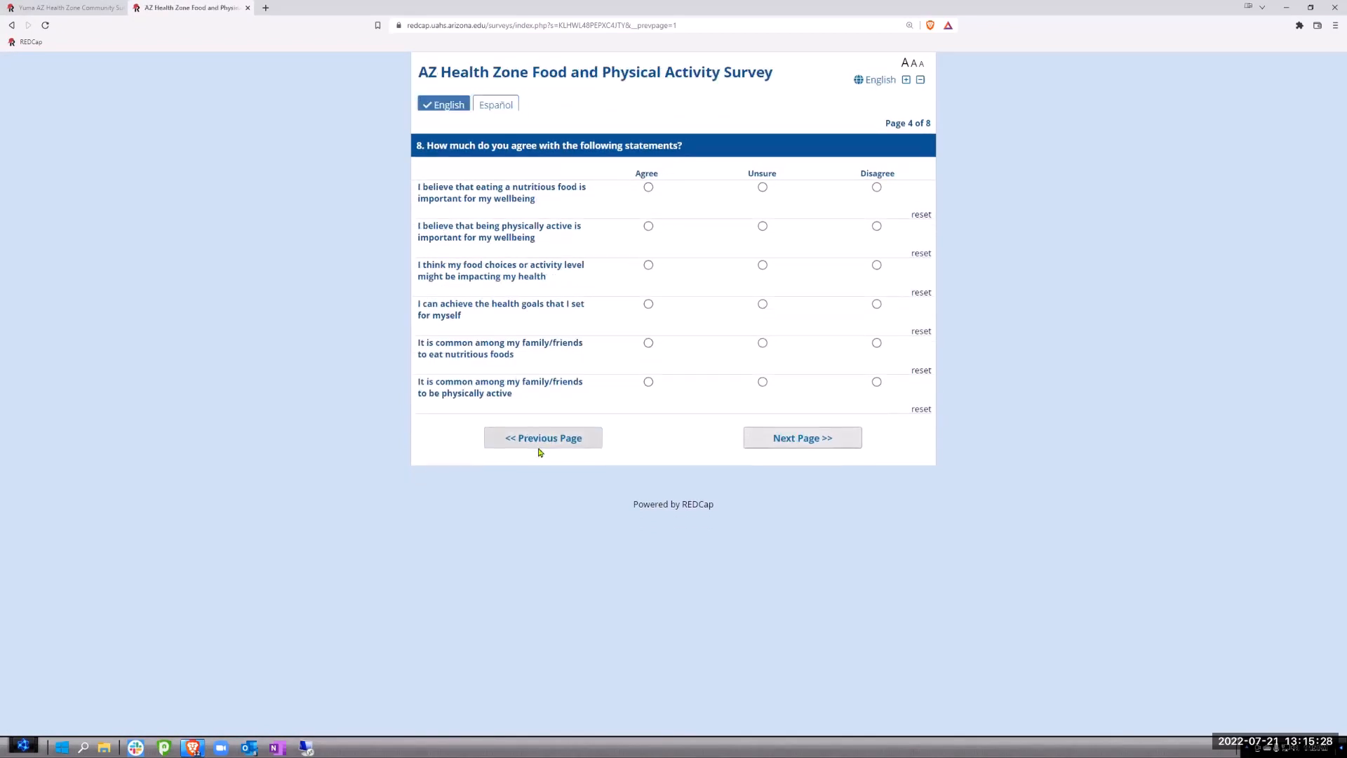
left_click(533, 419)
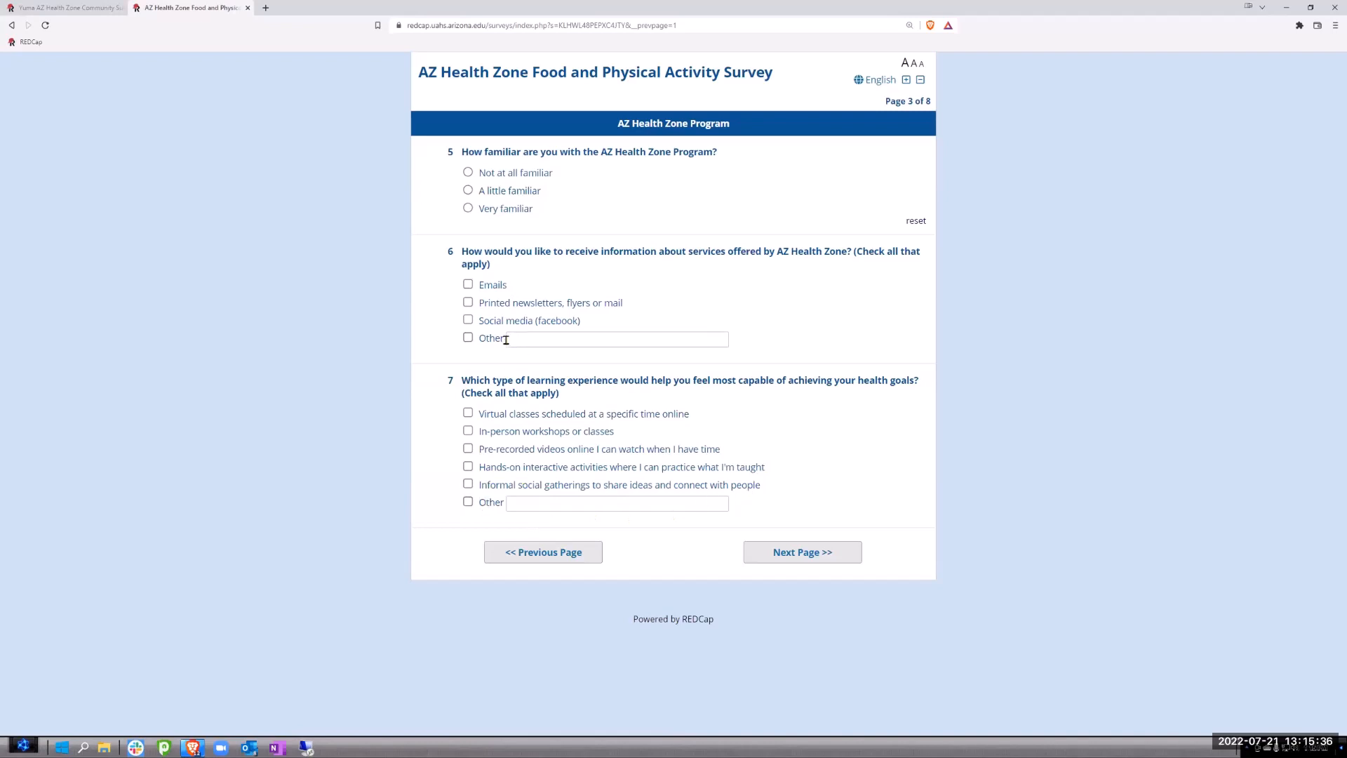
Advance to page 5 and toggle the Other choice of the English food access difficulty question to check its embedded field.
left_click(801, 554)
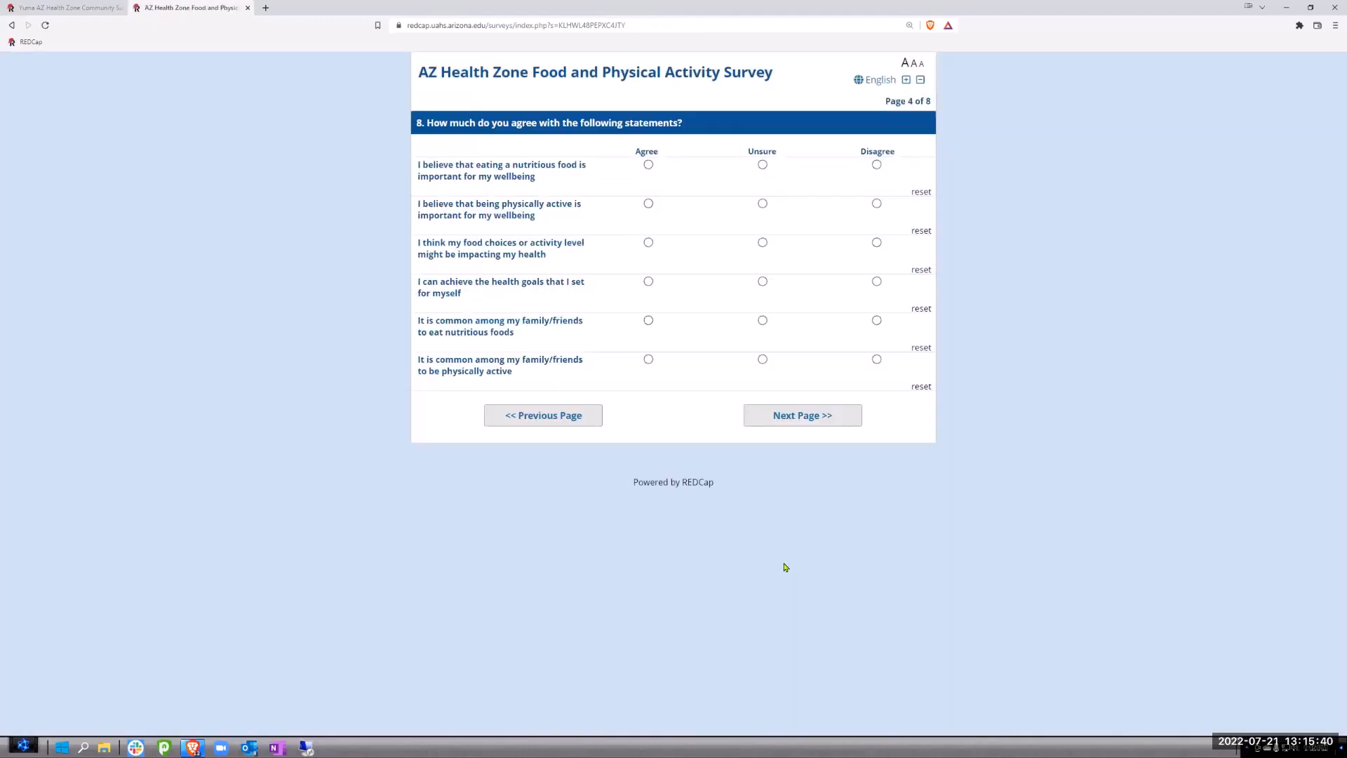
left_click(797, 417)
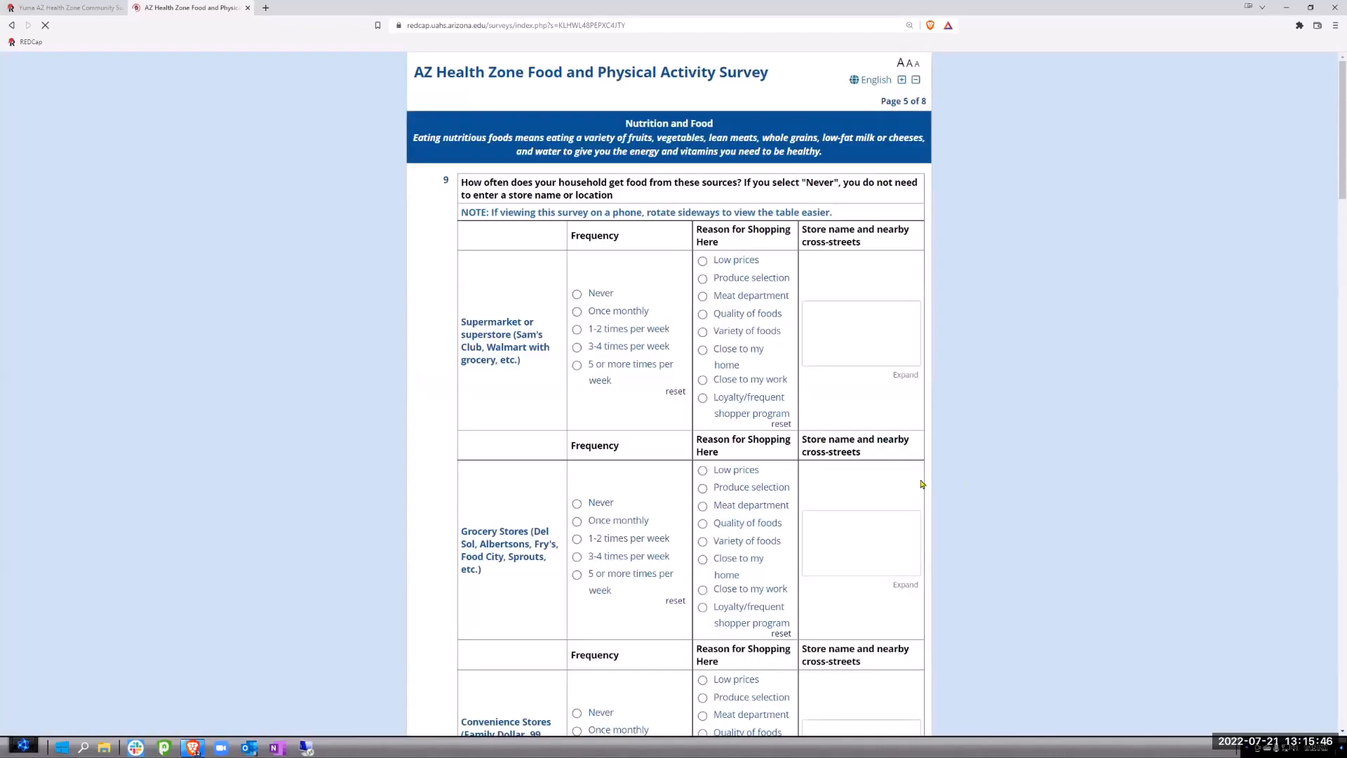
scroll(807, 449, "down", 15)
scroll(801, 457, "down", 10)
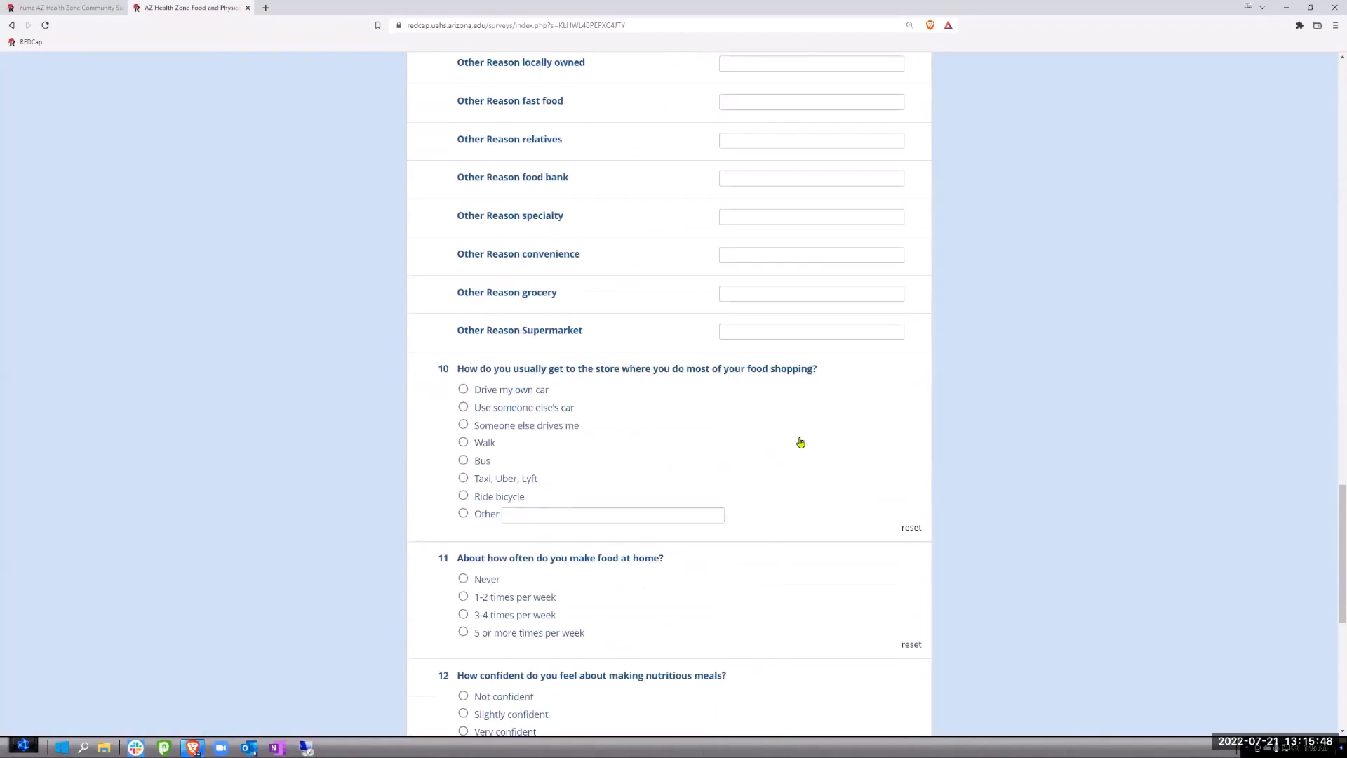
scroll(797, 442, "down", 7)
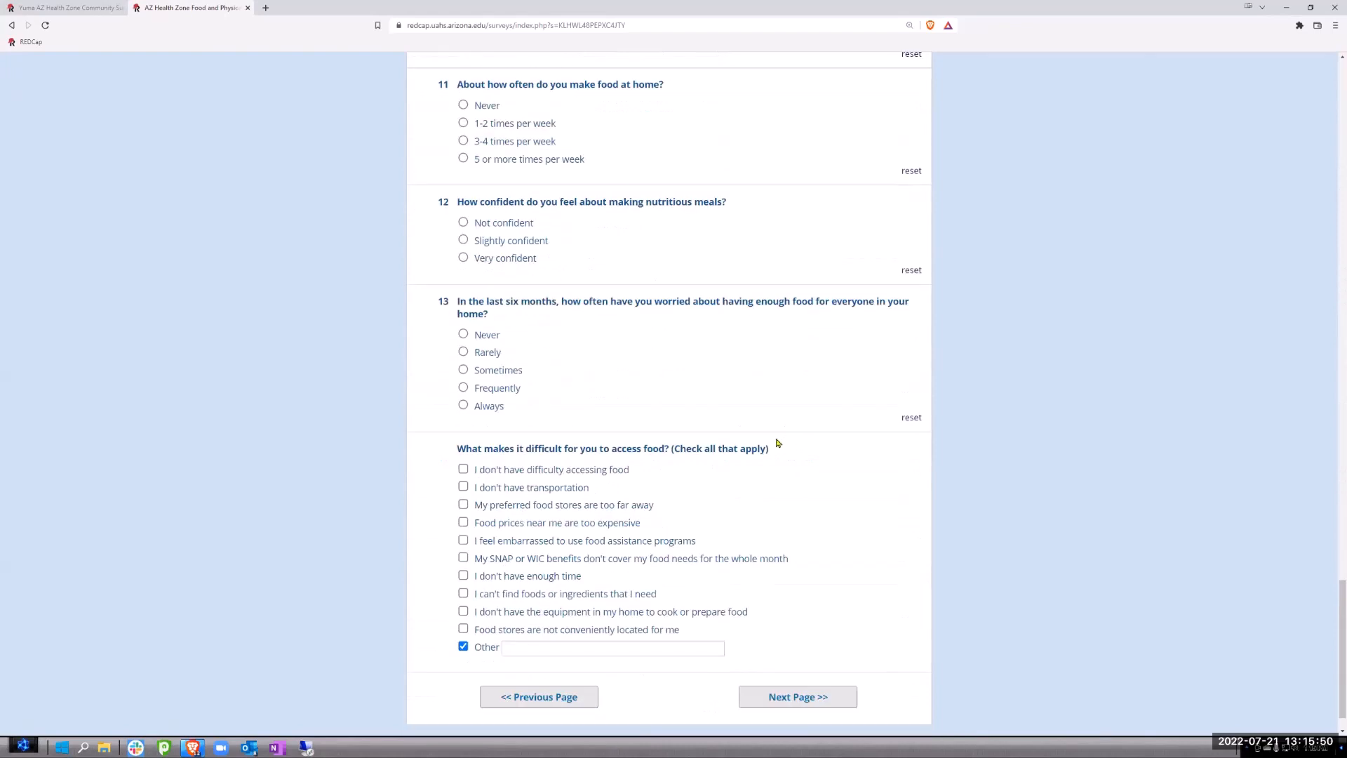
scroll(496, 582, "down", 1)
left_click(465, 606)
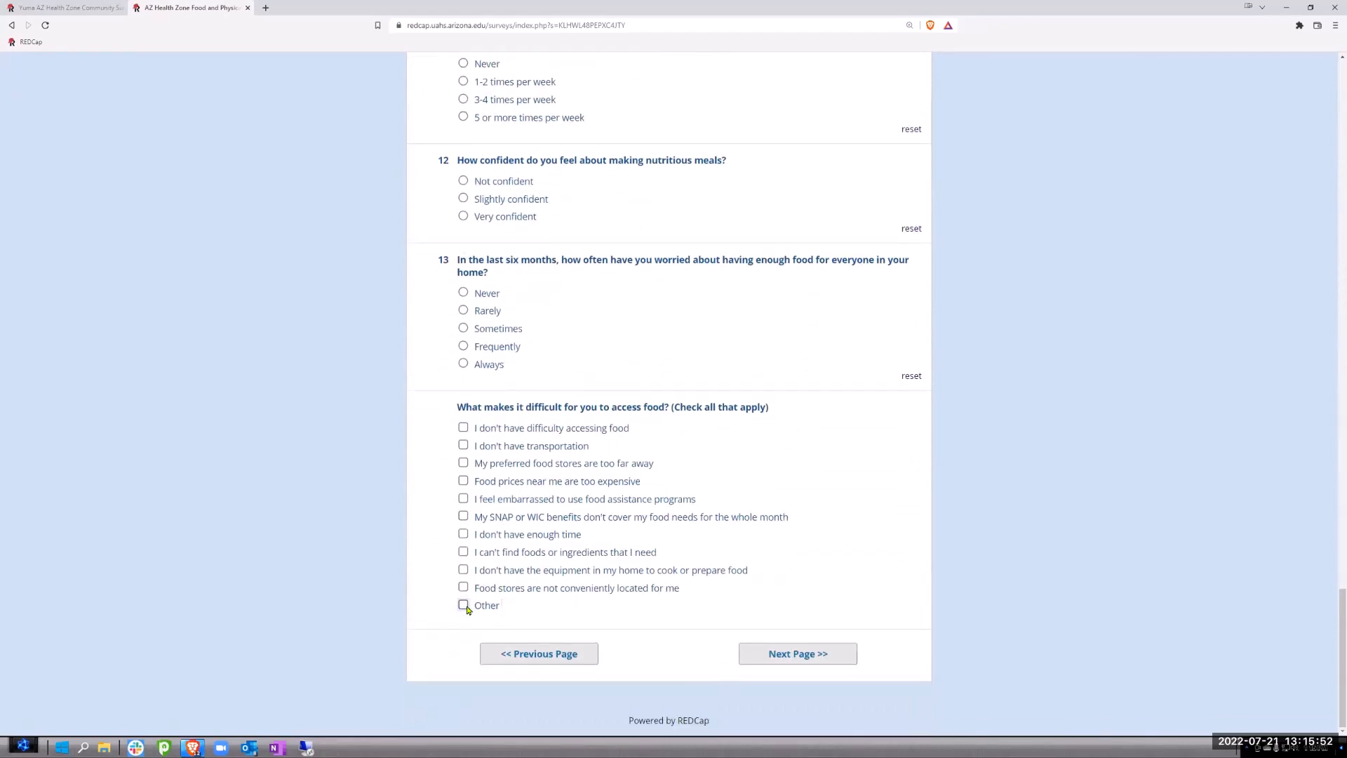
left_click(465, 606)
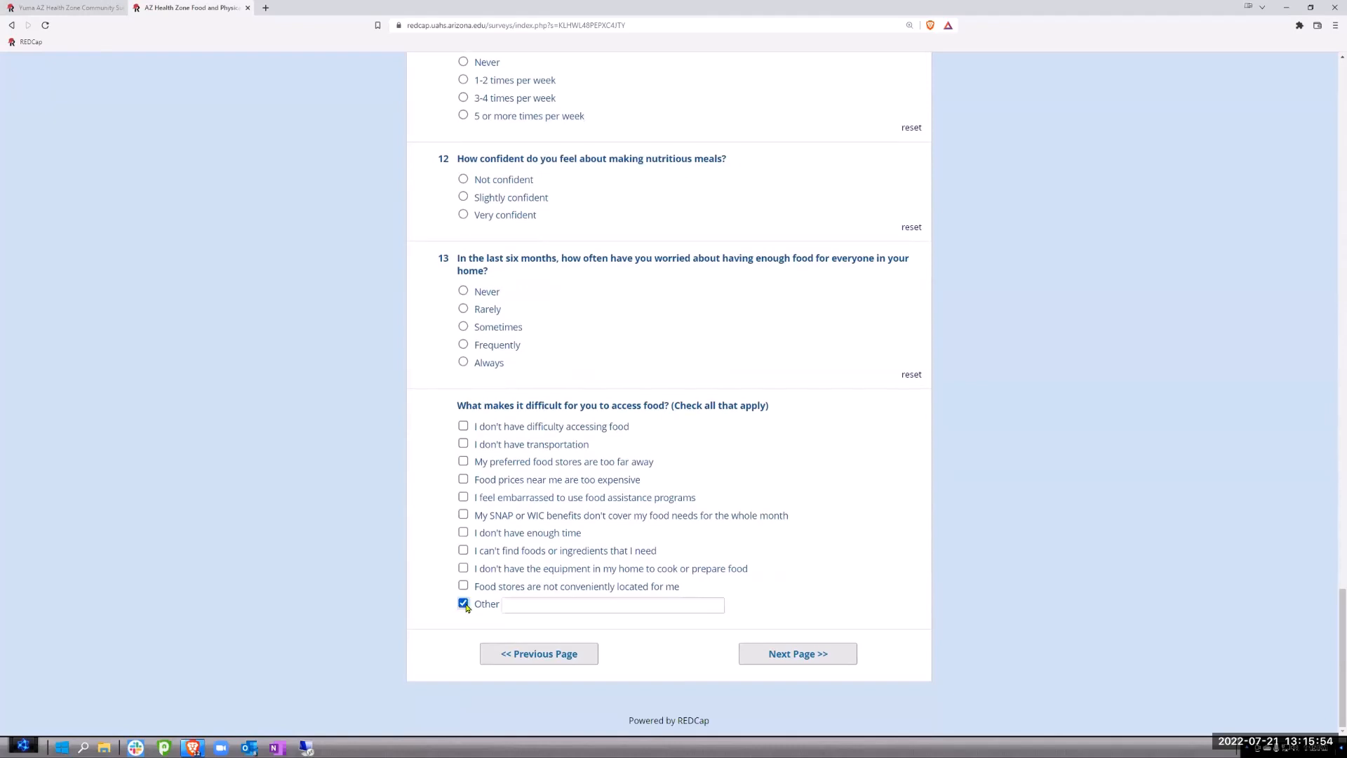
left_click(464, 606)
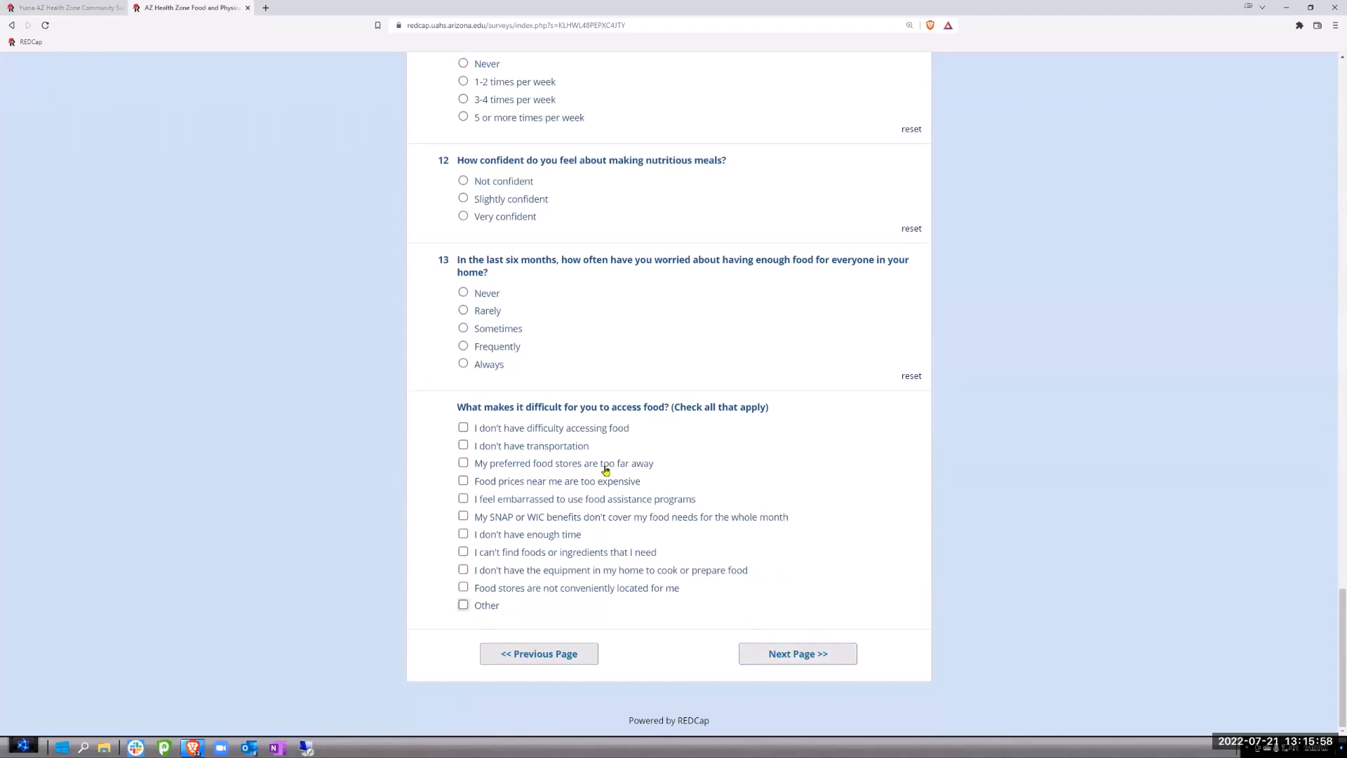
Return to the Yuma AZ Health Zone project and open the Español forms and surveys translations in Multi-Language Management.
scroll(568, 406, "up", 6)
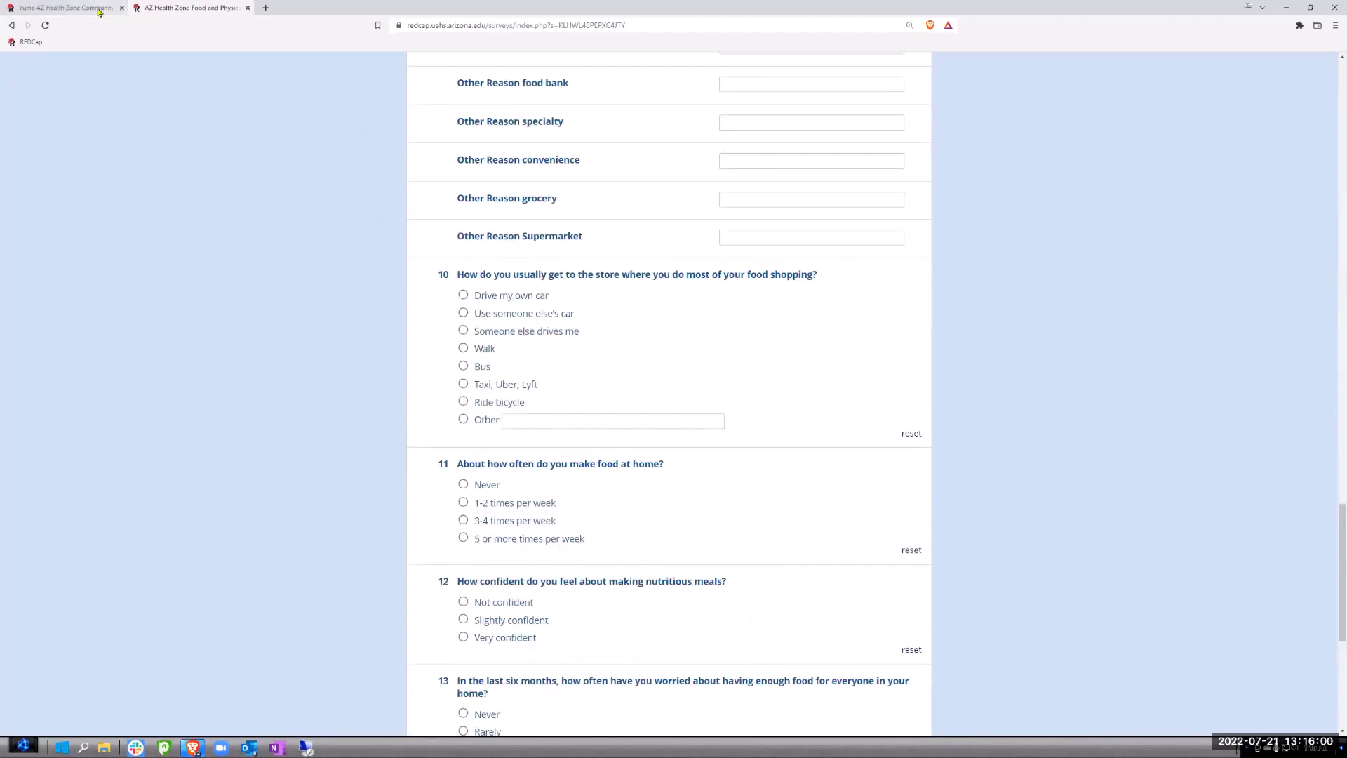
key("ctrl+Tab")
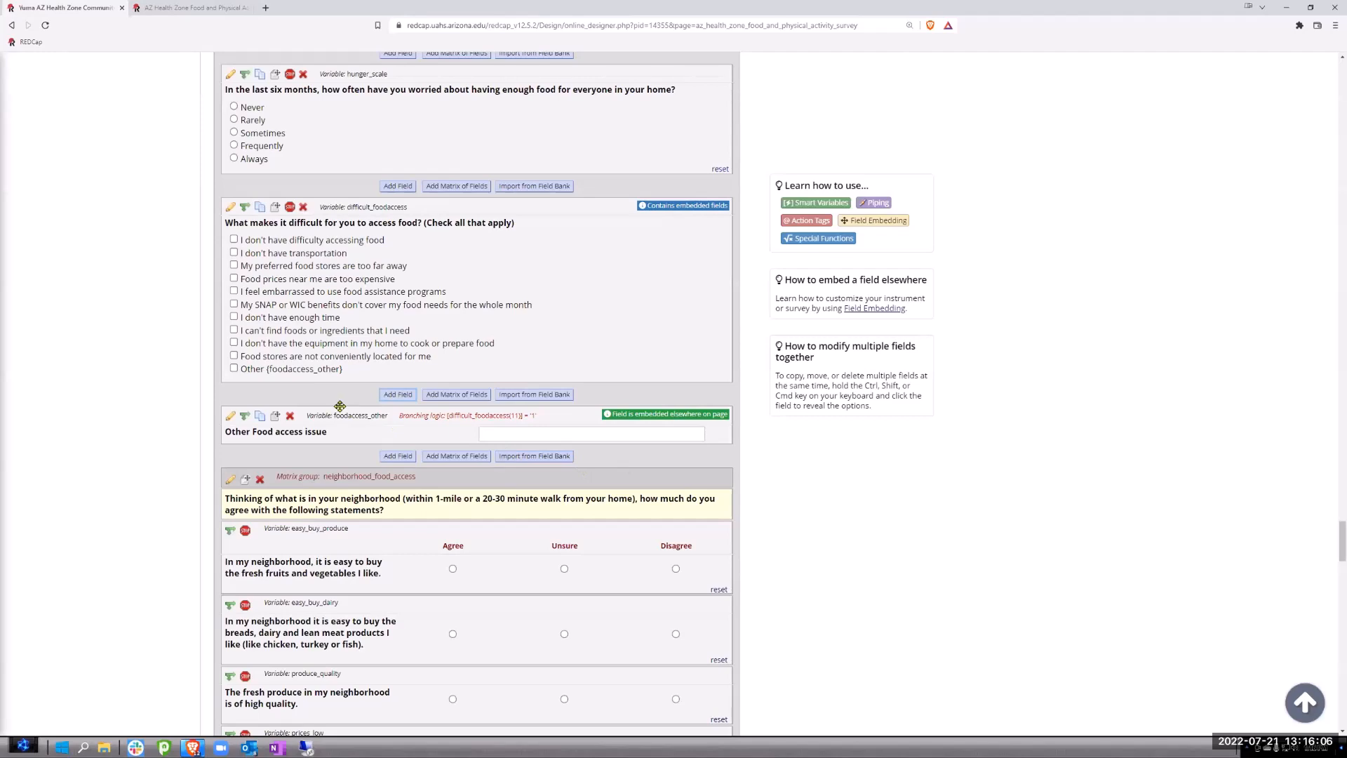
scroll(340, 406, "up", 13)
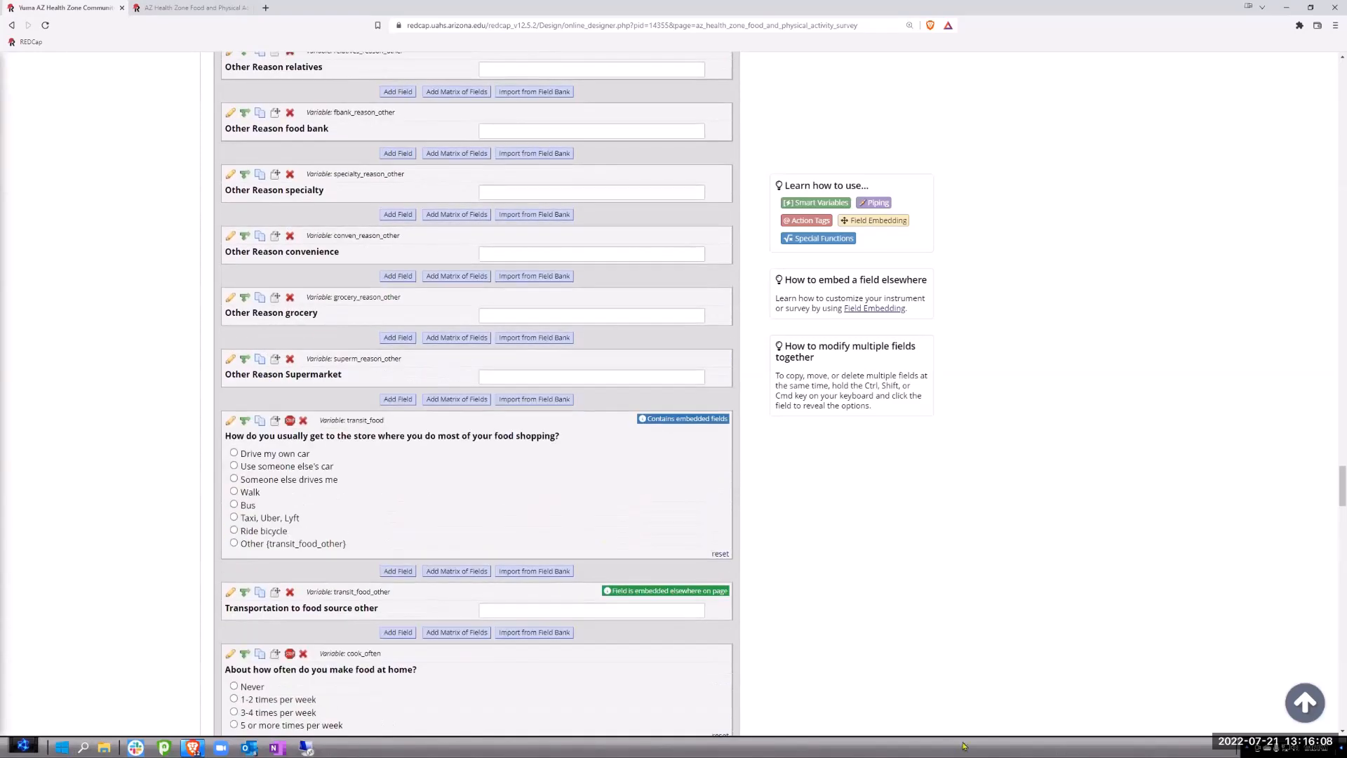
left_click(1303, 702)
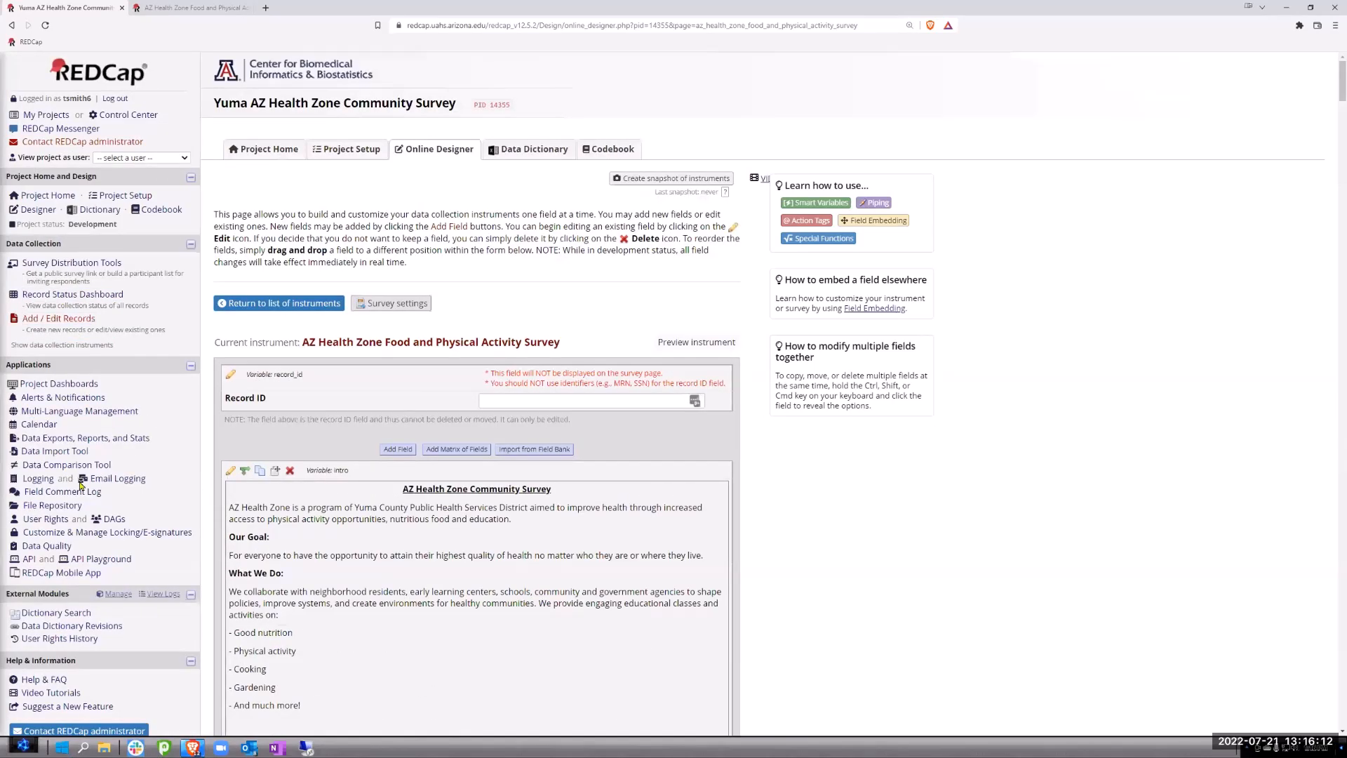
left_click(66, 412)
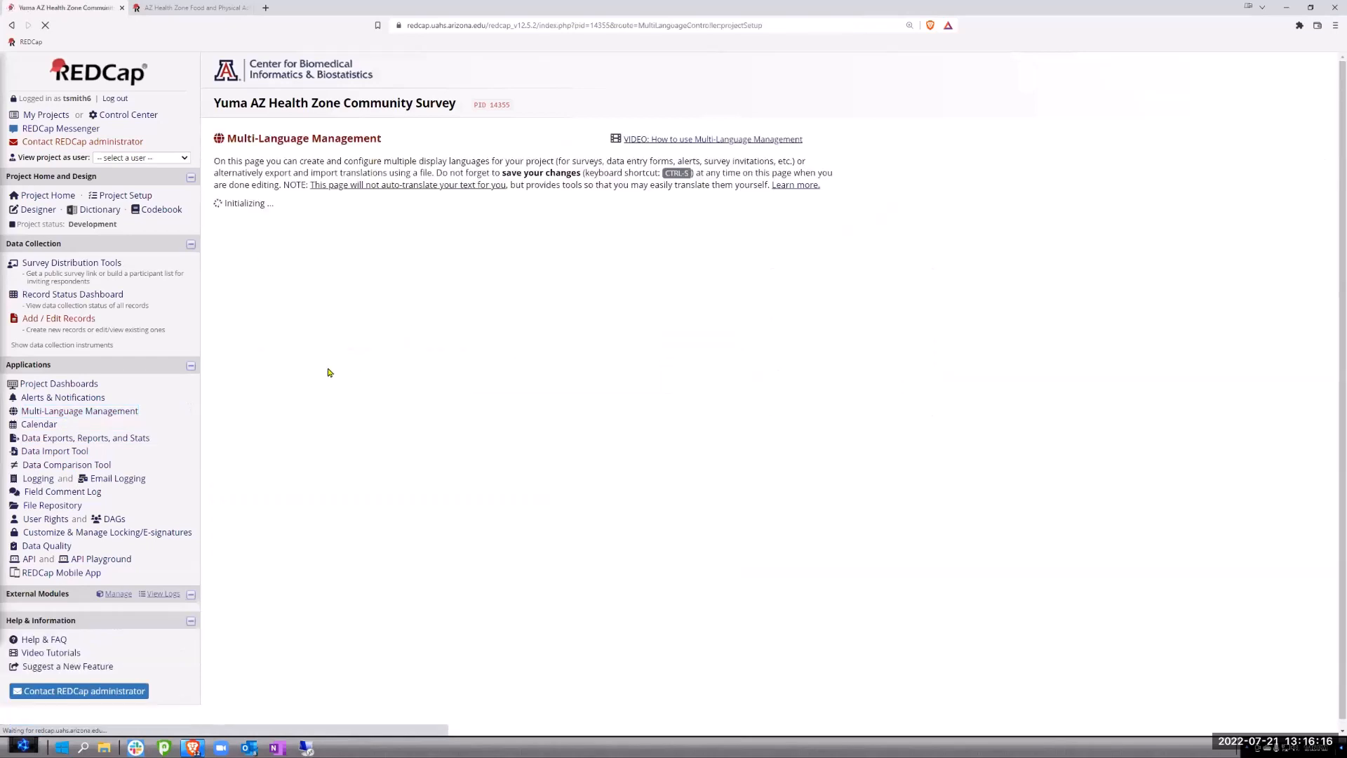
left_click(346, 213)
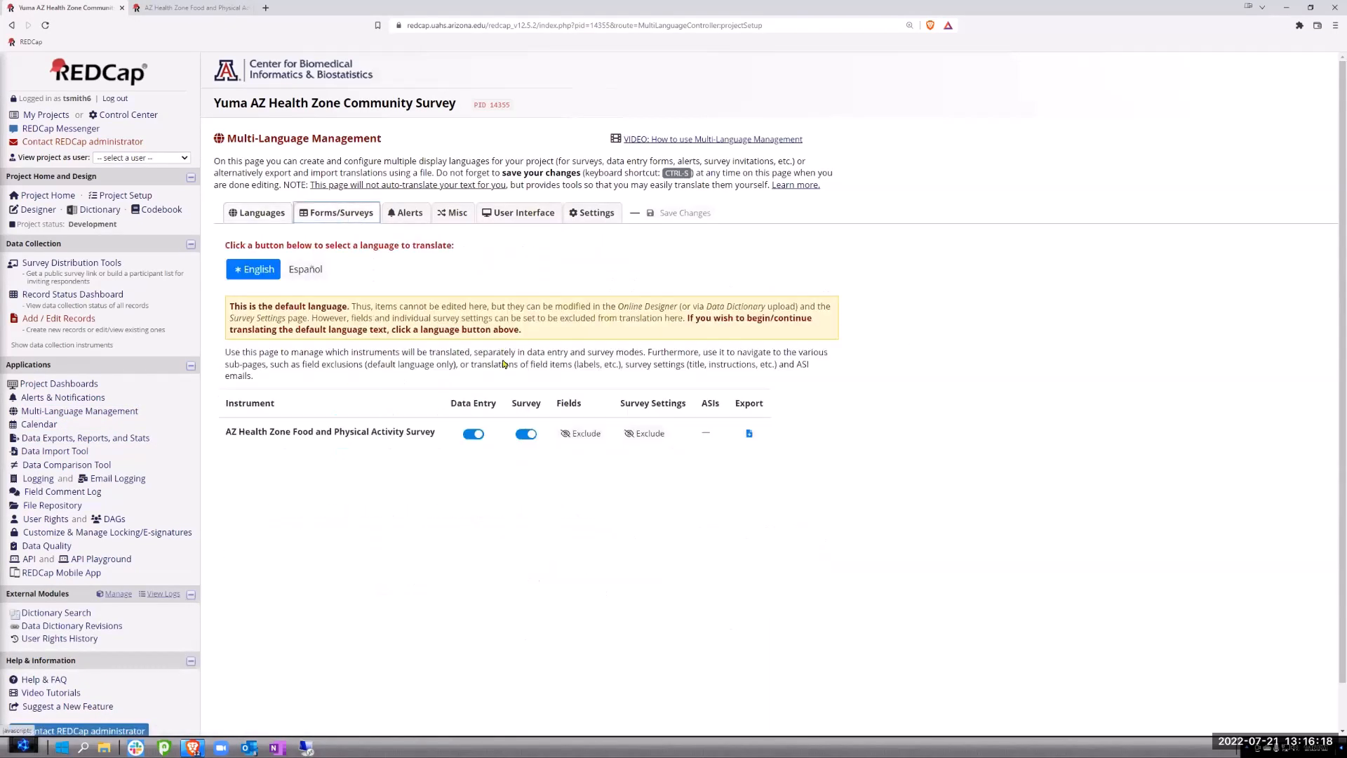
left_click(305, 273)
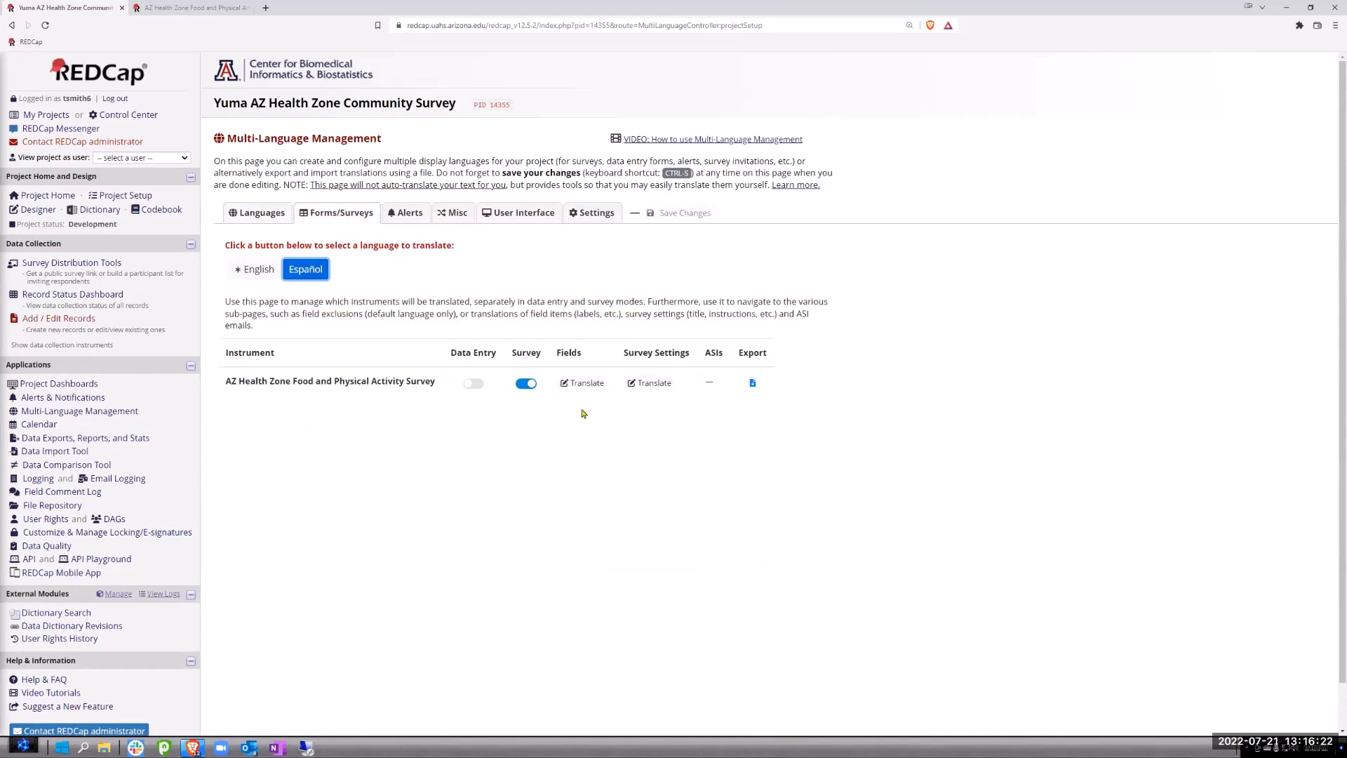
Review the Spanish translations of the survey settings, including the title, instructions and completion text.
left_click(650, 382)
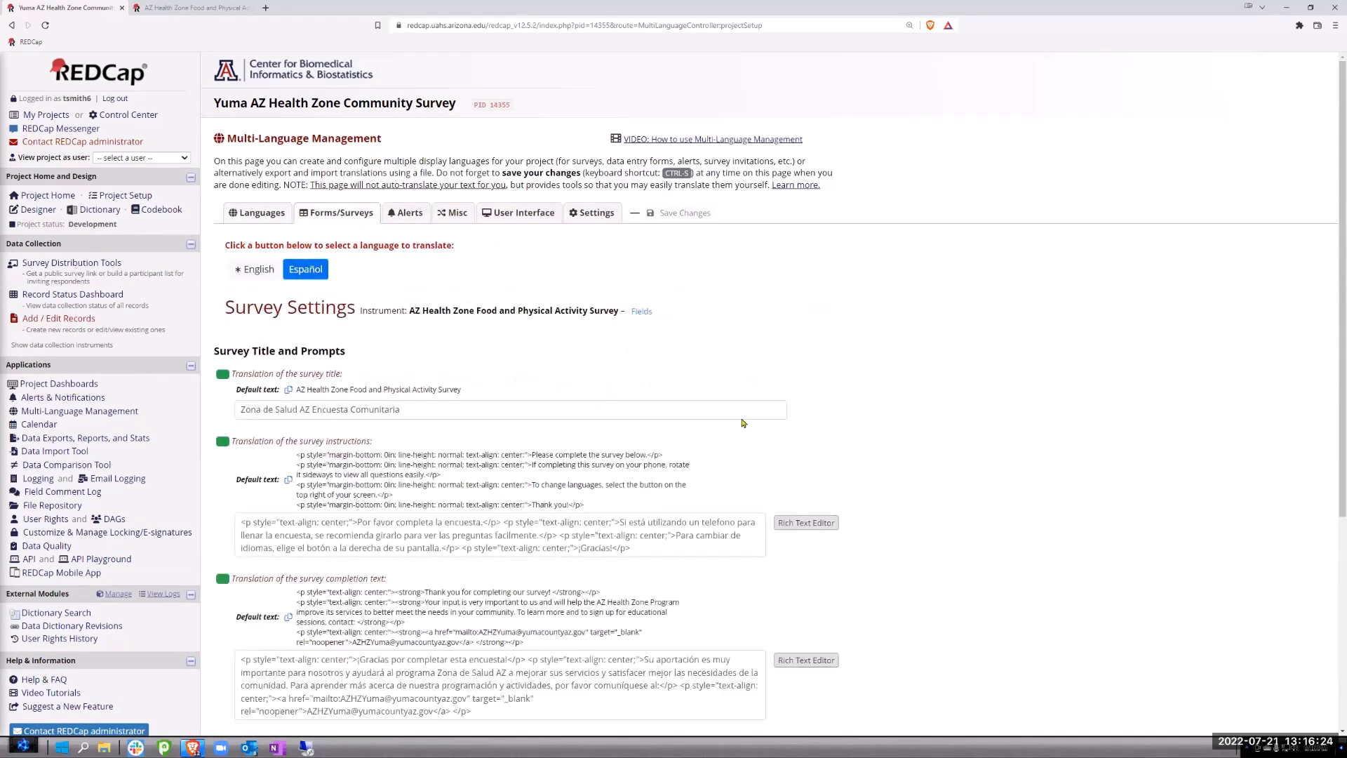
scroll(1077, 451, "down", 5)
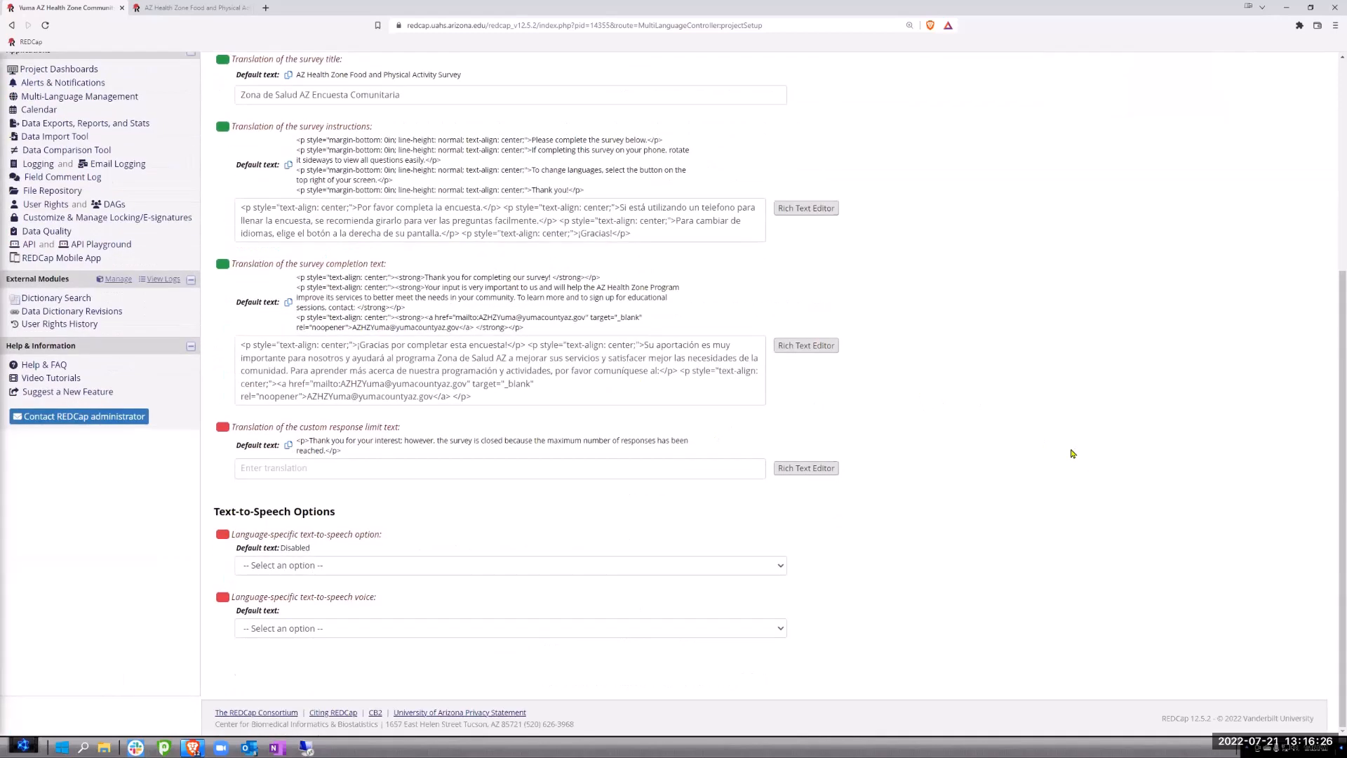
scroll(1072, 451, "up", 5)
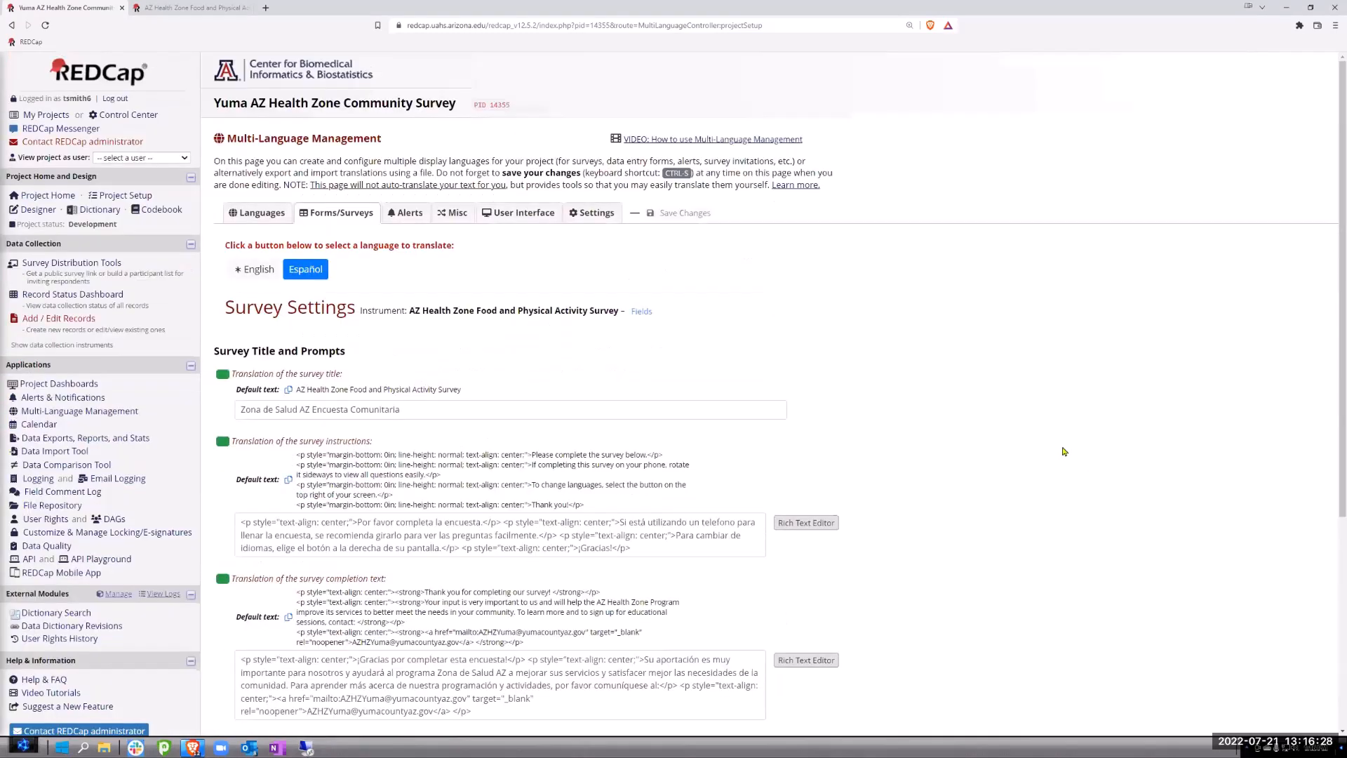
Open the instrument's Spanish field translations and review the fields down to azhealthzone_familiar.
left_click(642, 313)
scroll(959, 418, "down", 4)
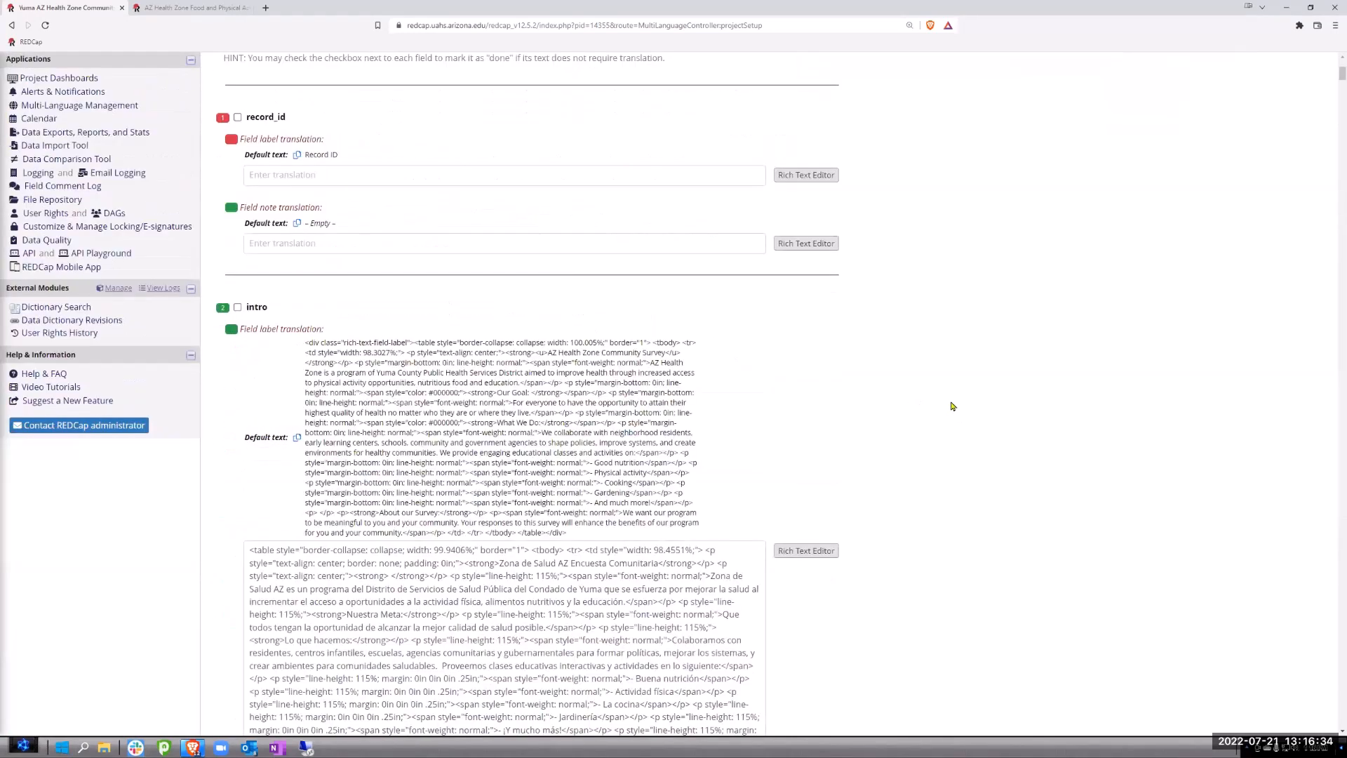
scroll(952, 406, "down", 18)
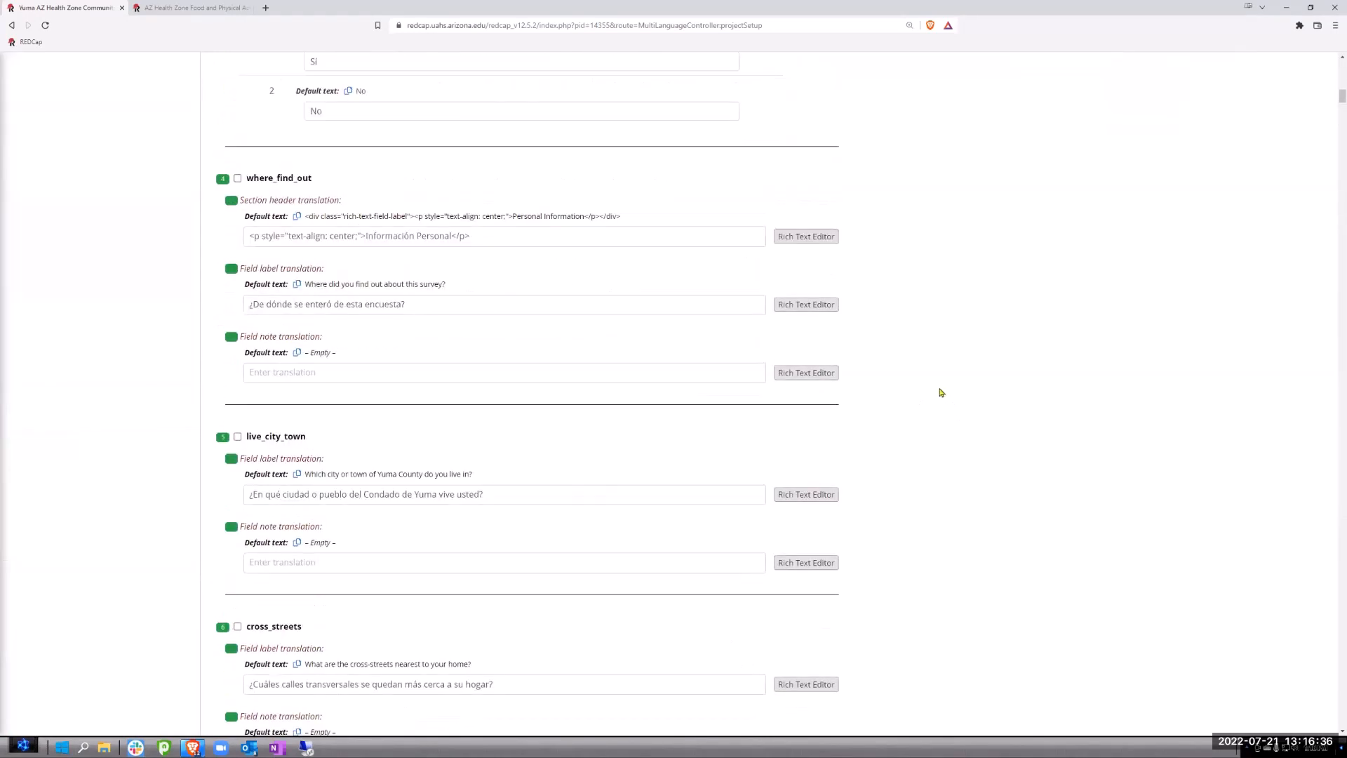
scroll(942, 392, "down", 12)
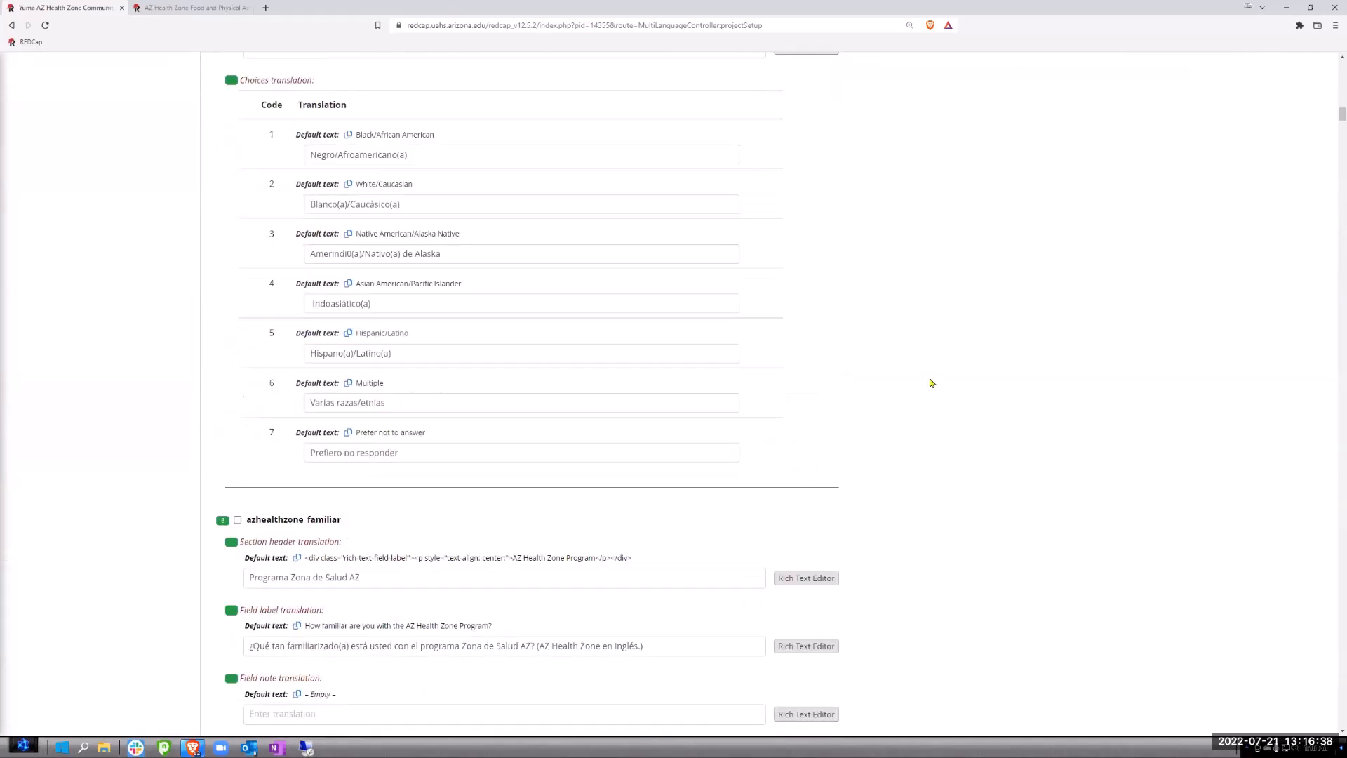
scroll(925, 380, "down", 8)
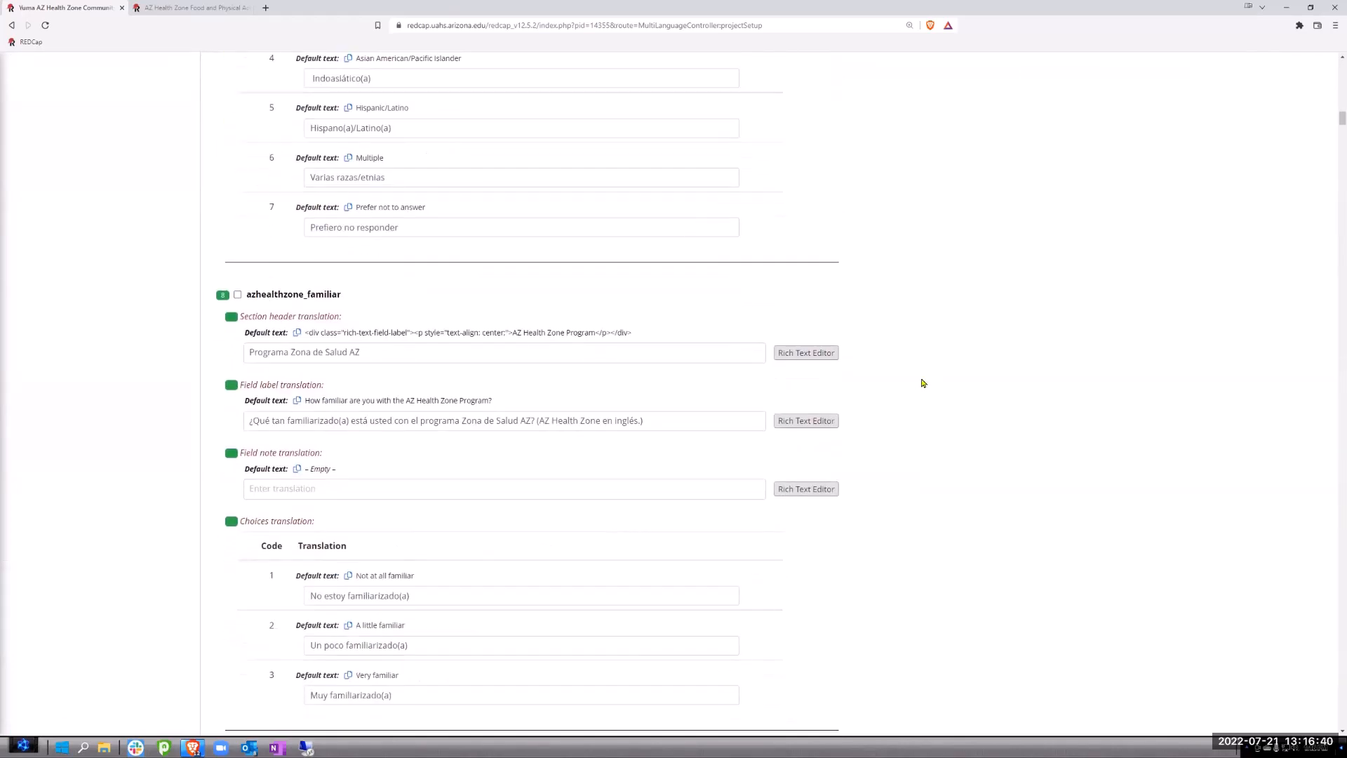
scroll(915, 379, "up", 4)
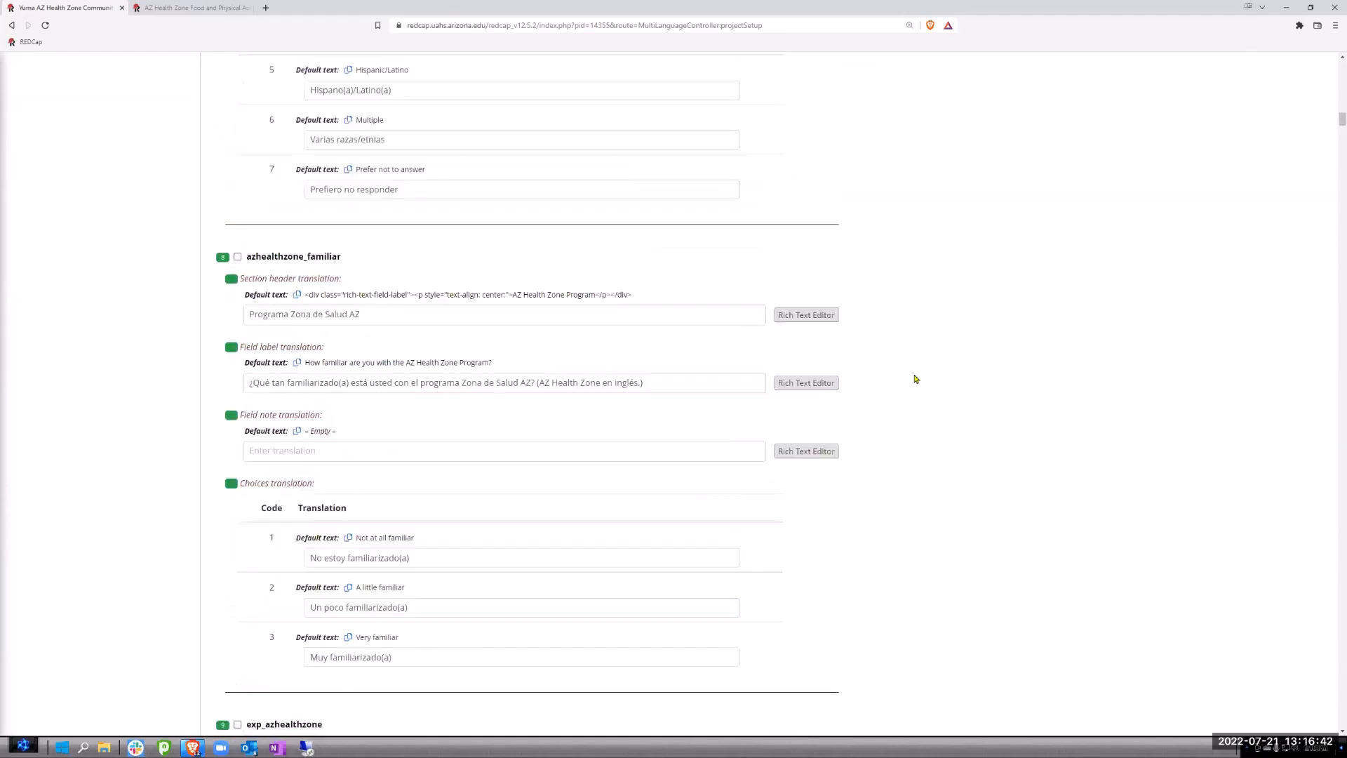
scroll(916, 378, "up", 1)
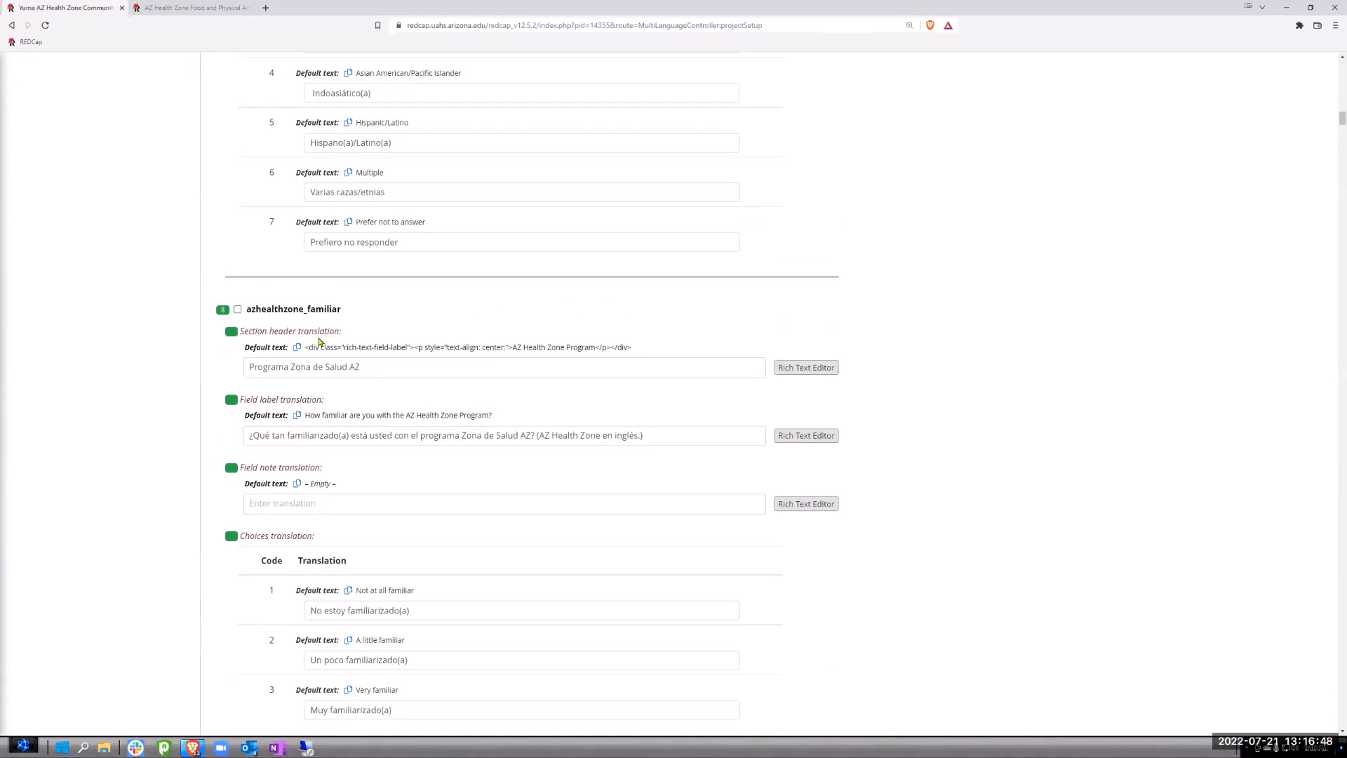
Examine the Spanish translation of the azhealthzone_learningexp Other choice against its default text and the azhealthzone_learn_other field.
scroll(474, 344, "down", 4)
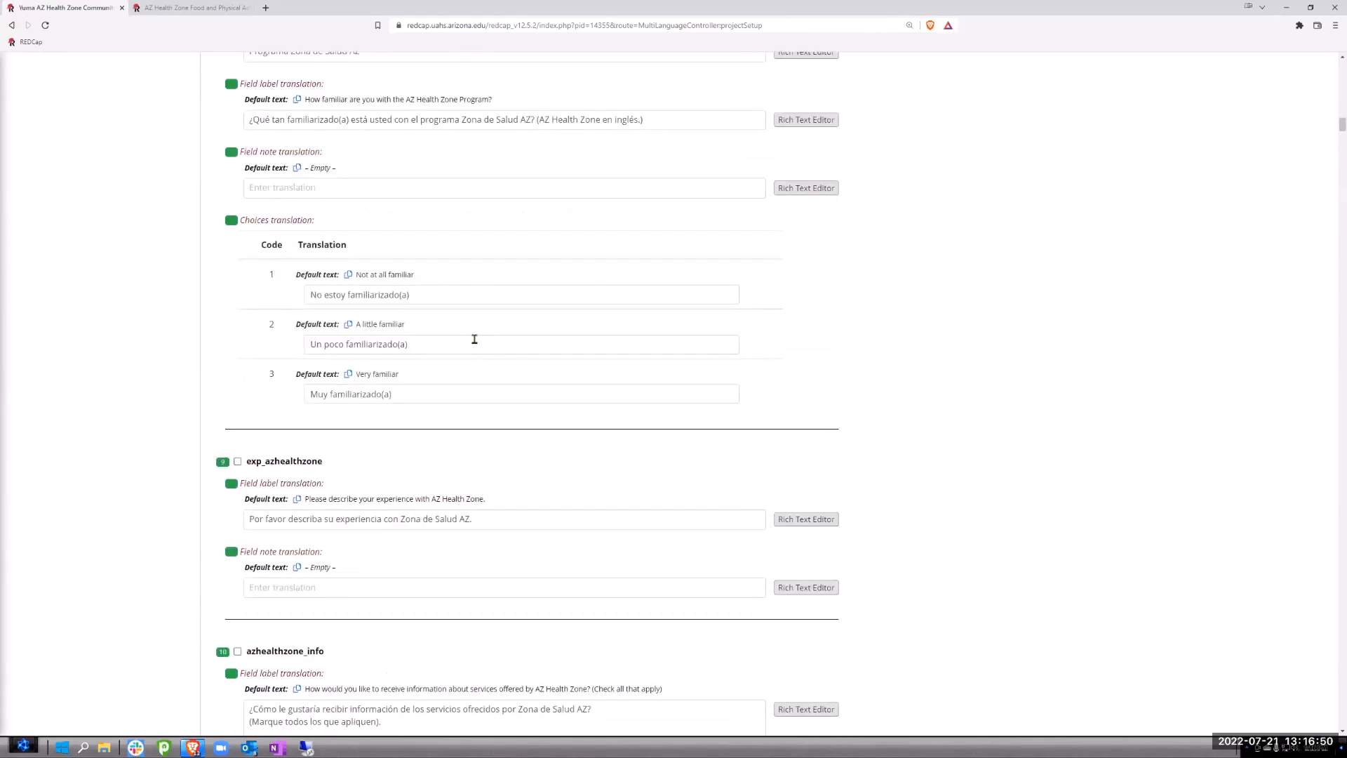
scroll(475, 340, "down", 5)
scroll(483, 331, "down", 8)
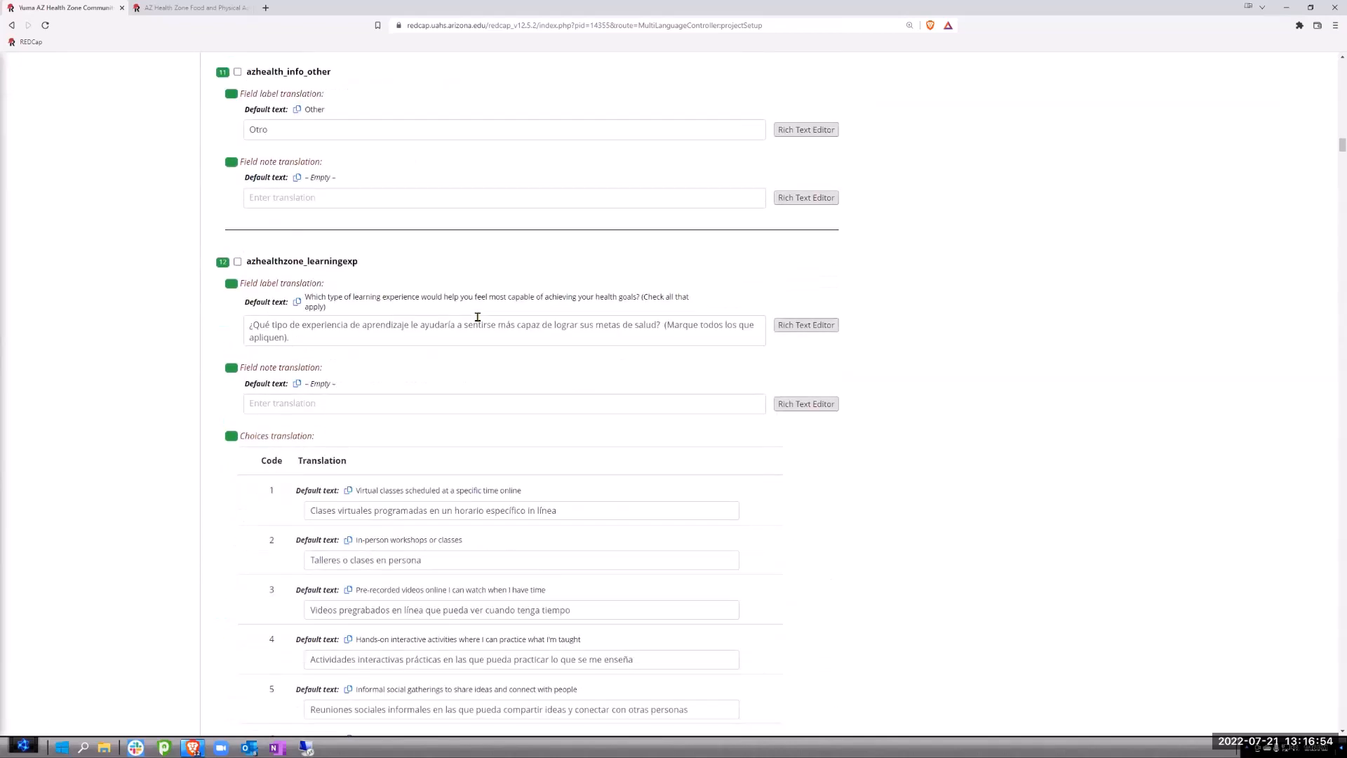
scroll(477, 317, "down", 5)
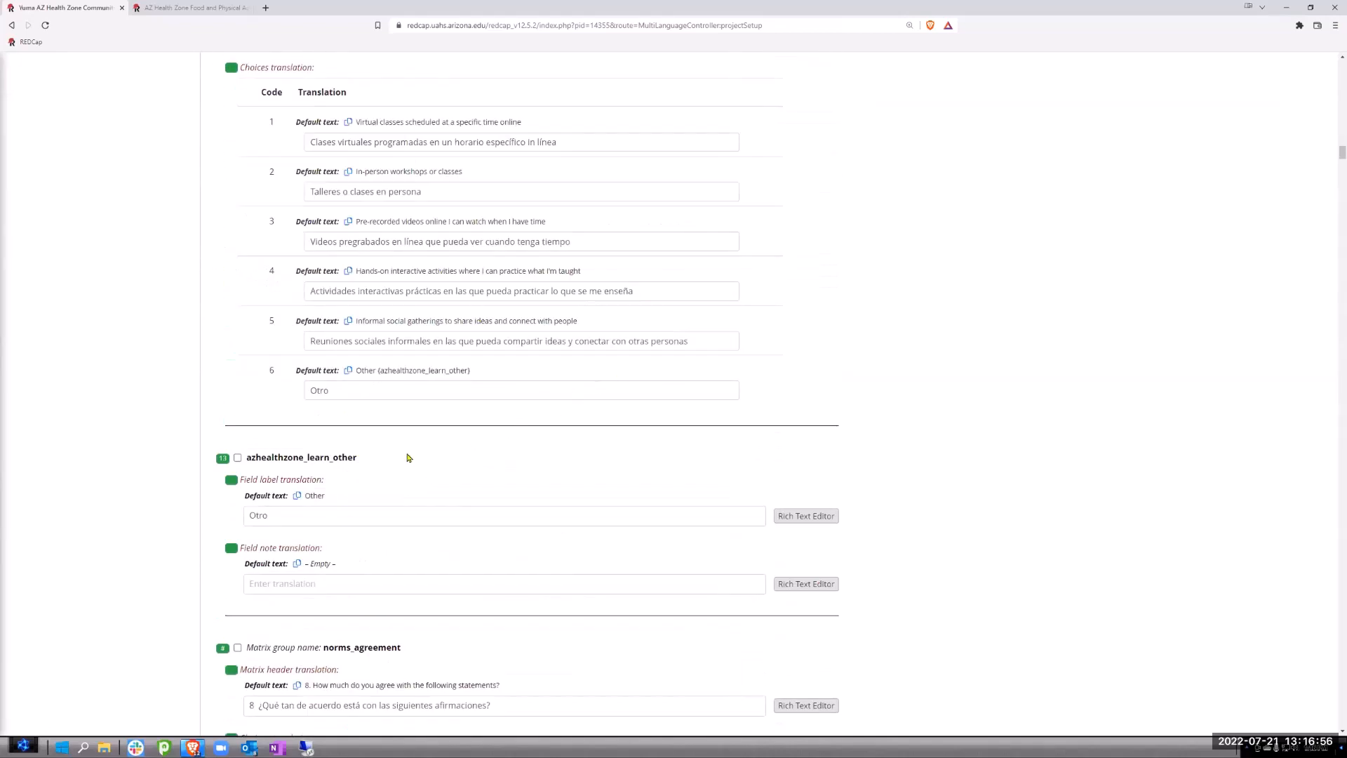
scroll(406, 459, "down", 3)
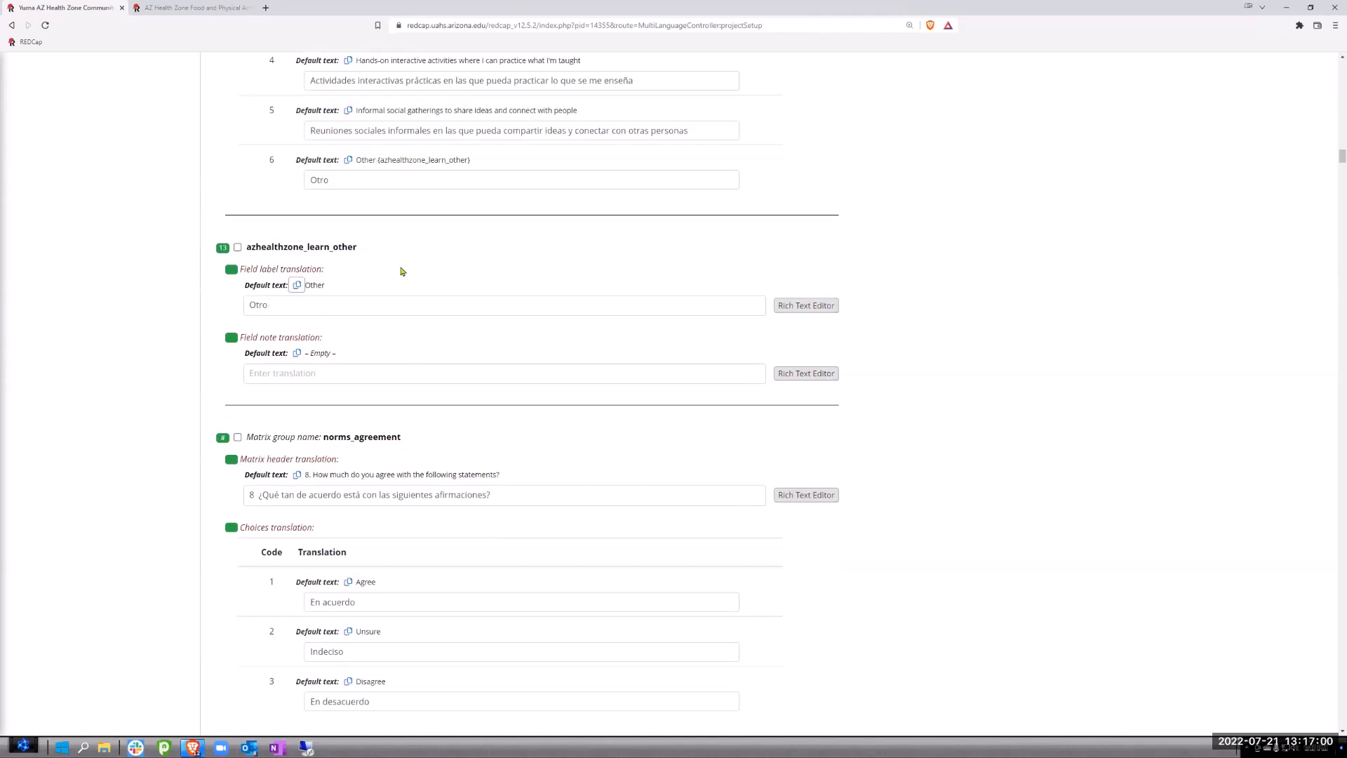
scroll(403, 270, "up", 4)
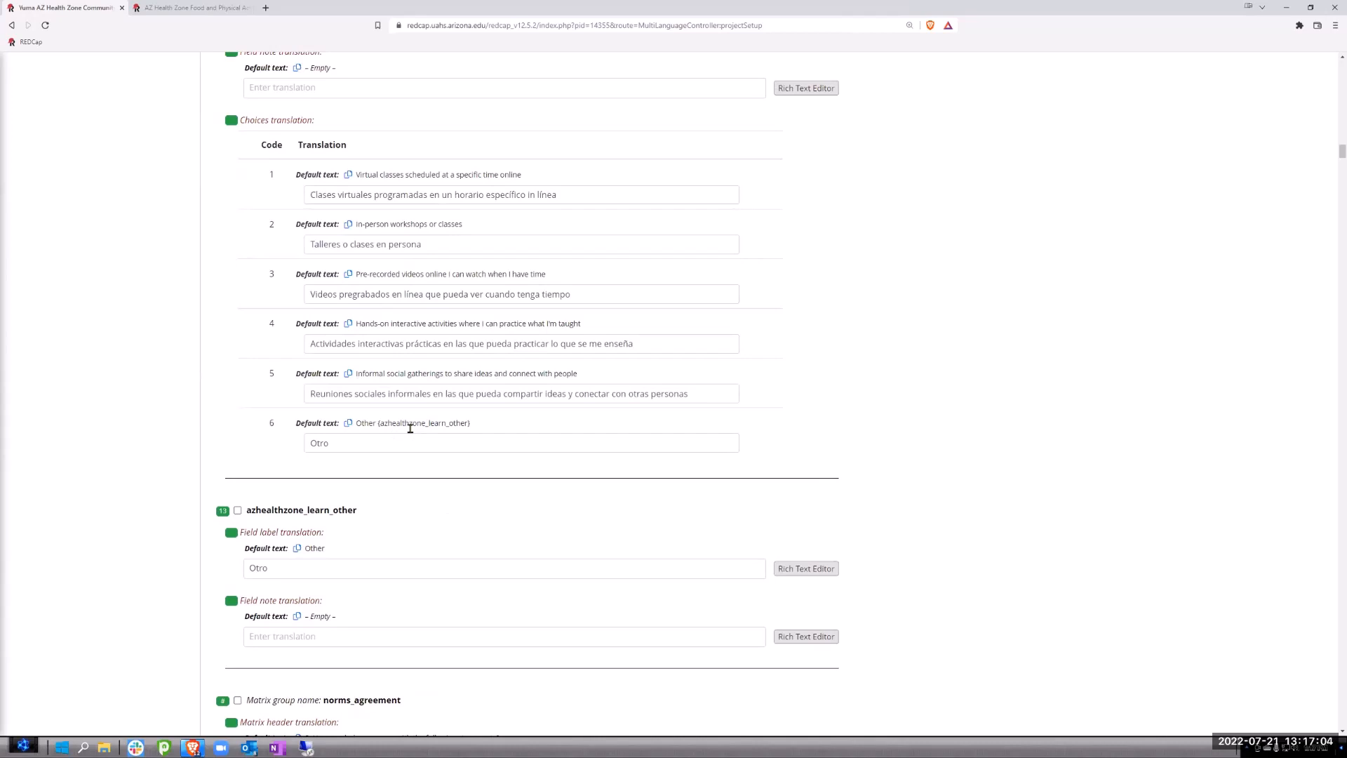
scroll(410, 428, "up", 2)
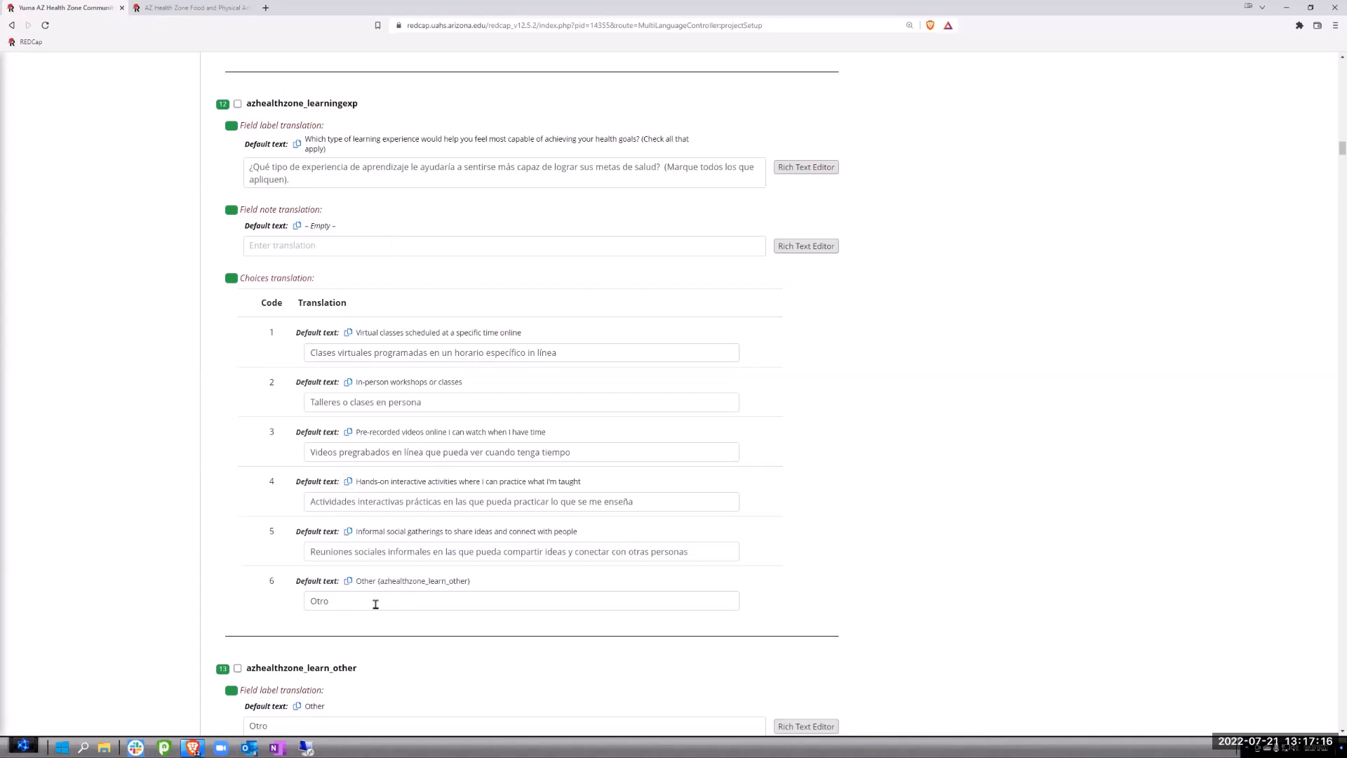
scroll(375, 604, "down", 2)
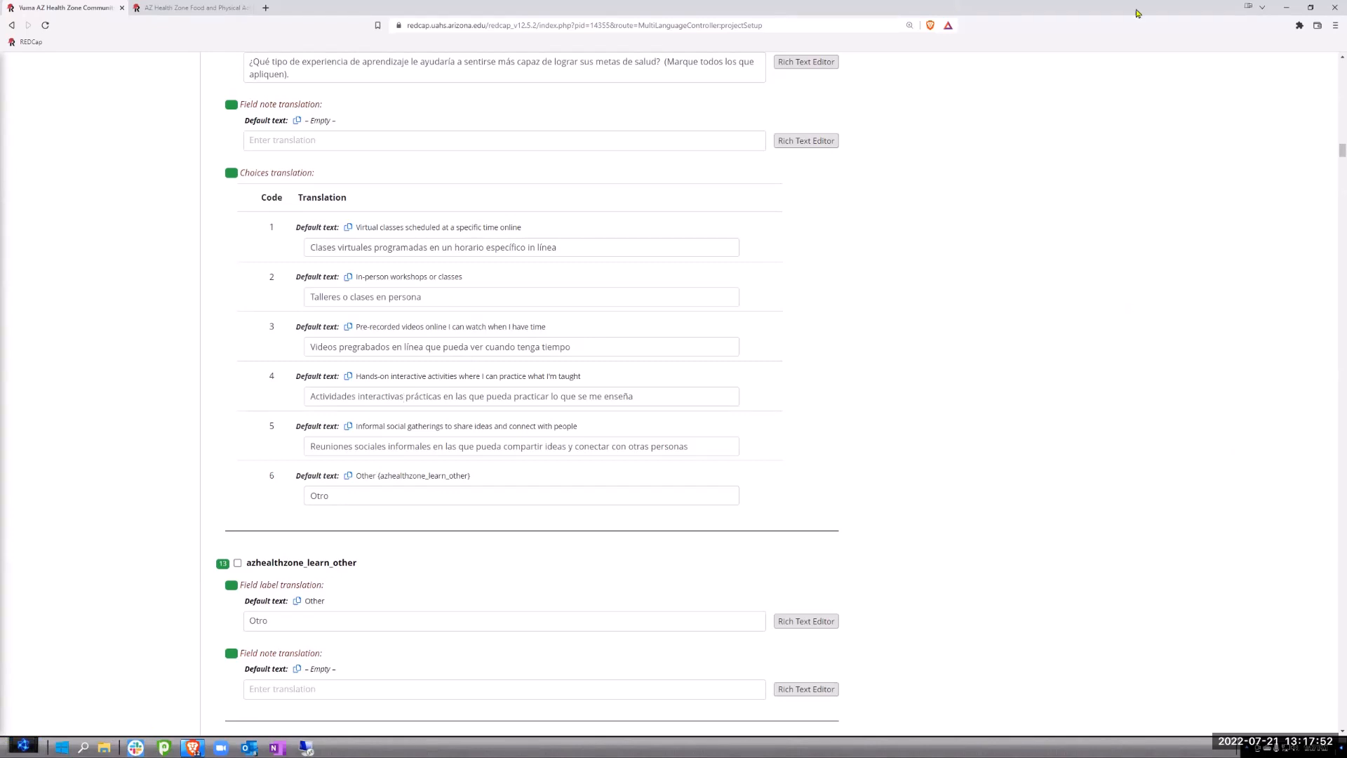
left_click(1311, 8)
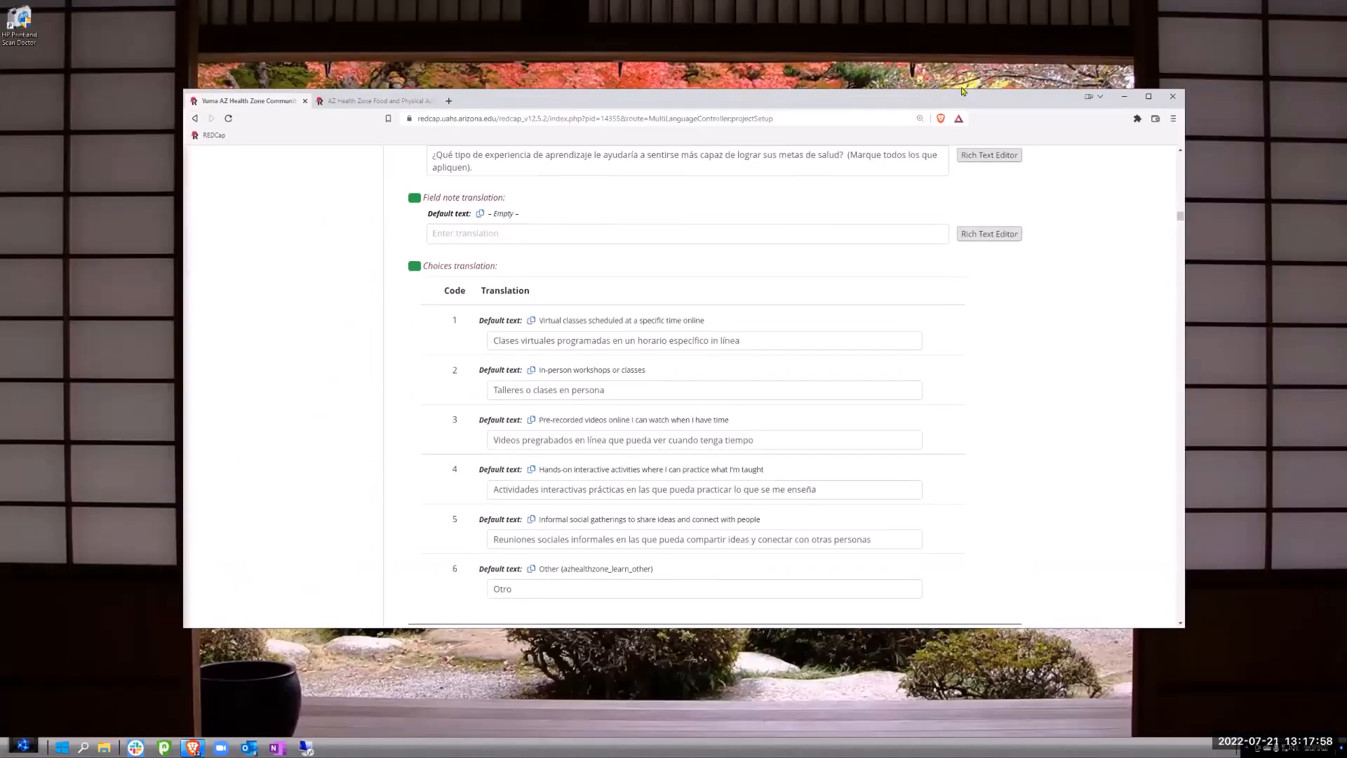
left_click_drag(607, 88, 567, 61)
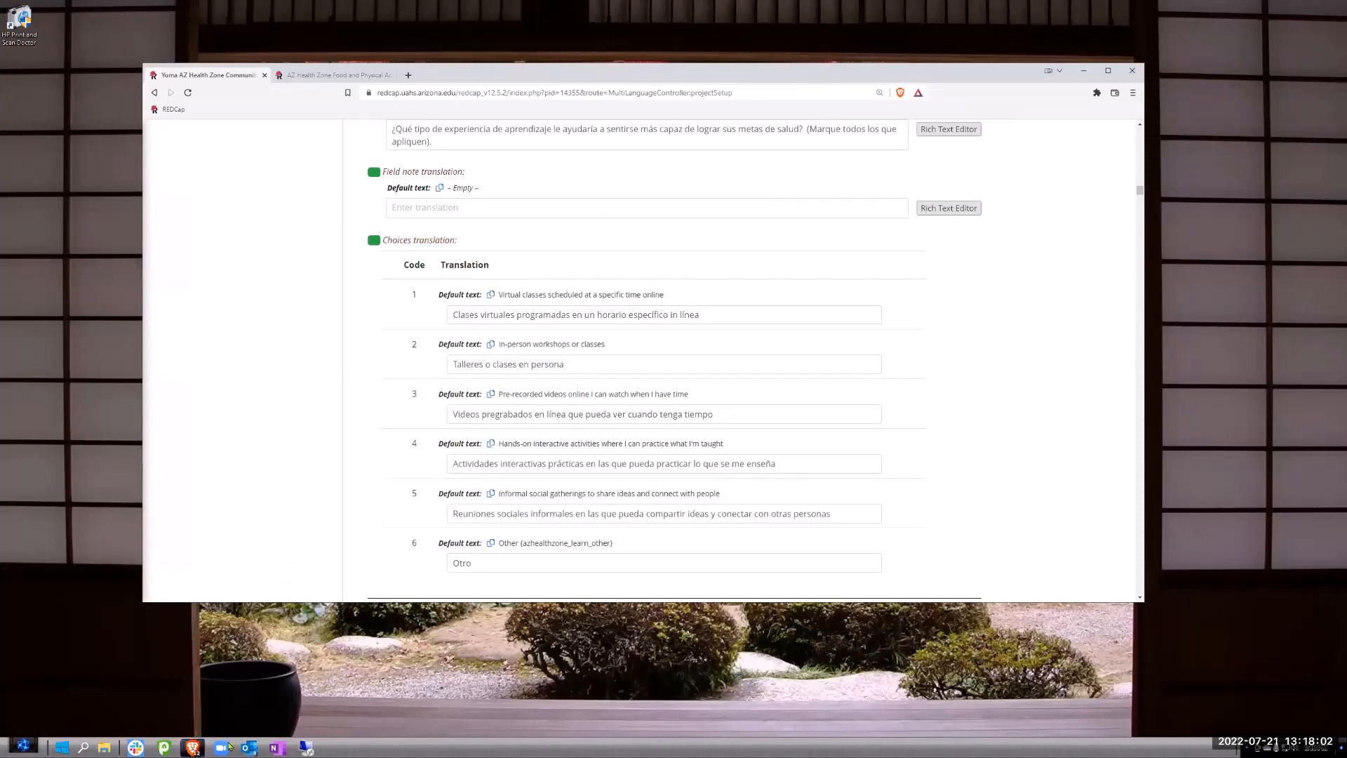
left_click(1108, 71)
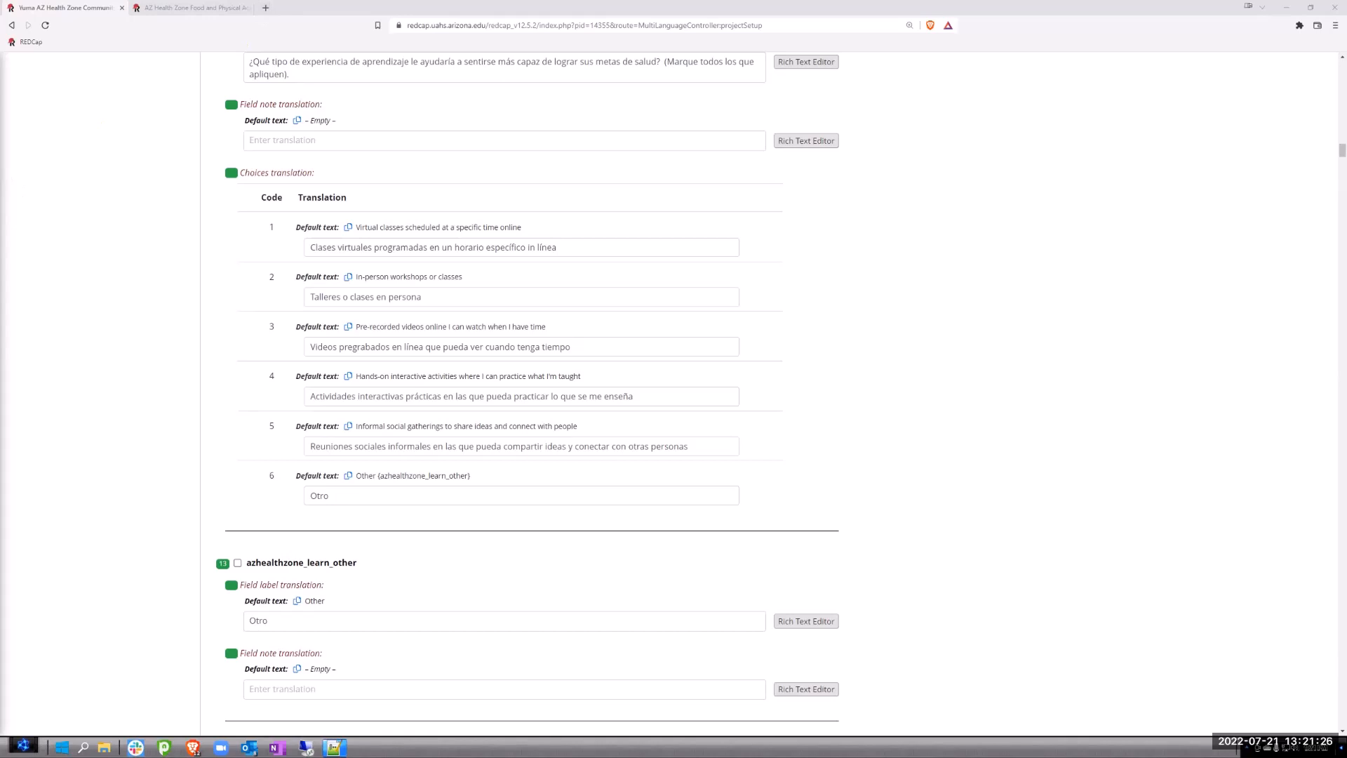
key("alt+Tab")
key("alt+Tab")
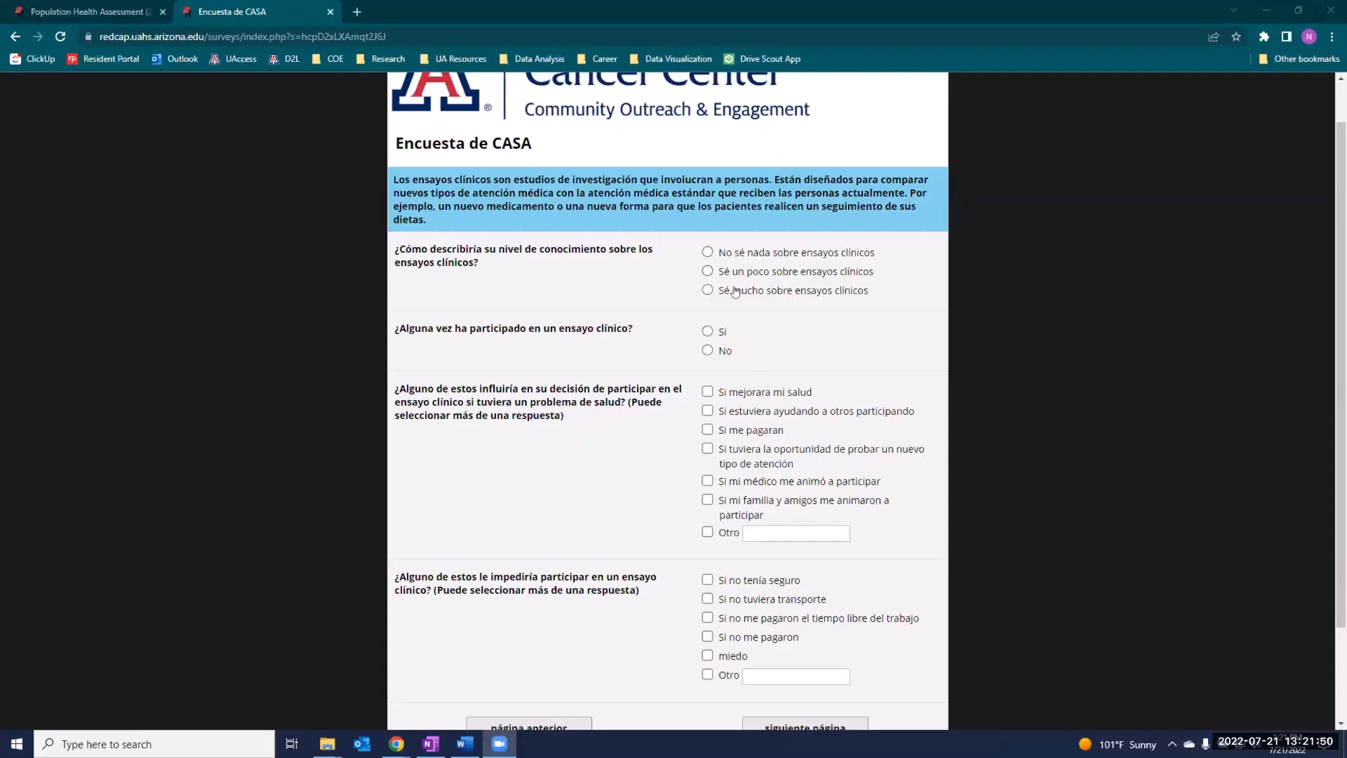
Switch the CASA survey to English and examine the embedded text boxes in the Other choices of the clinical trial questions.
scroll(678, 300, "up", 1)
left_click(895, 102)
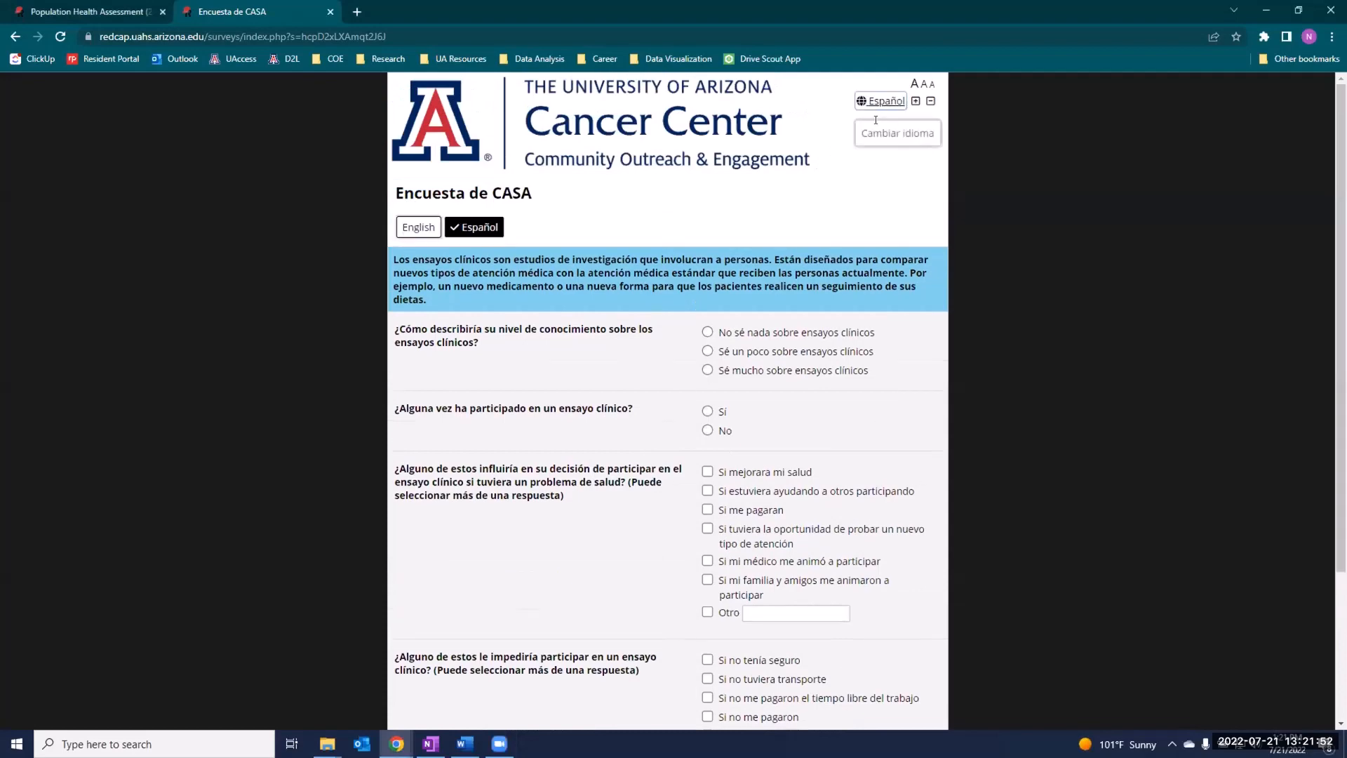
left_click(423, 227)
scroll(747, 456, "down", 3)
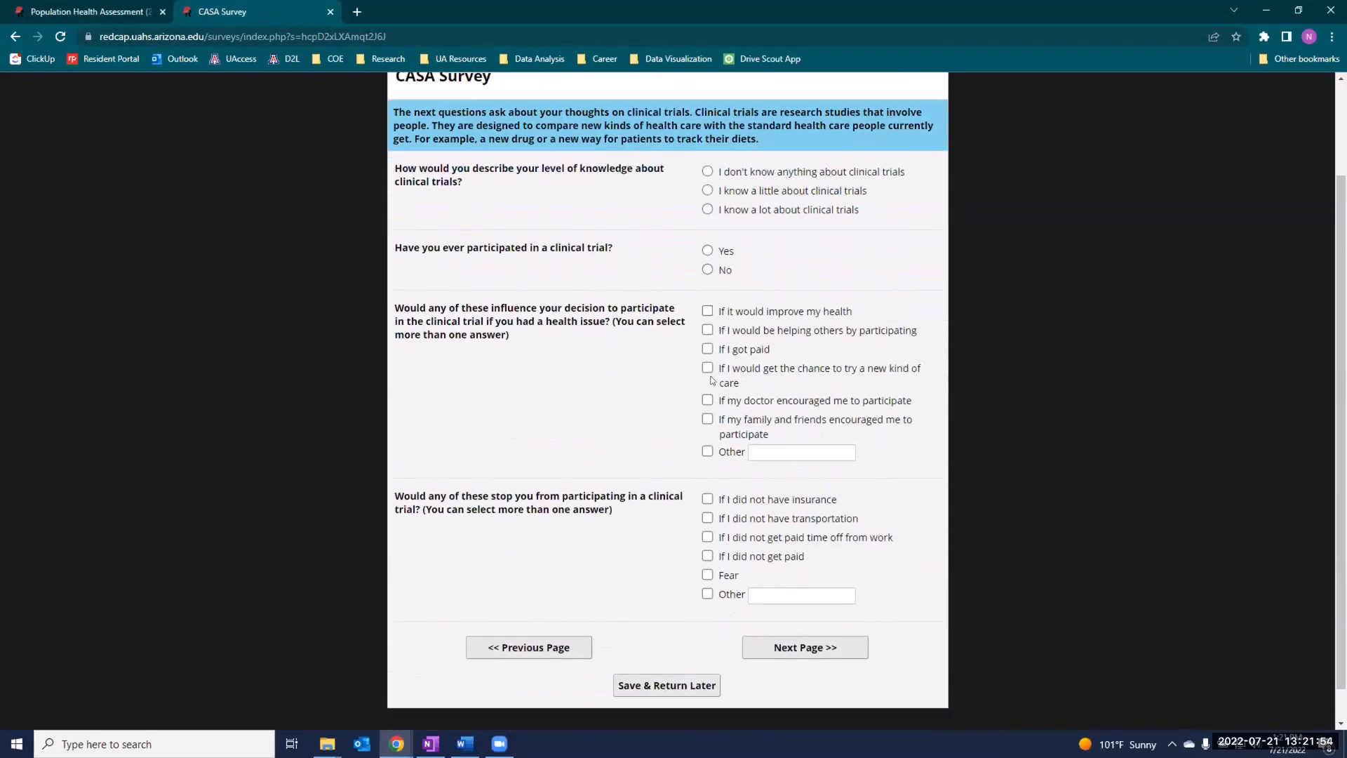
scroll(732, 508, "up", 3)
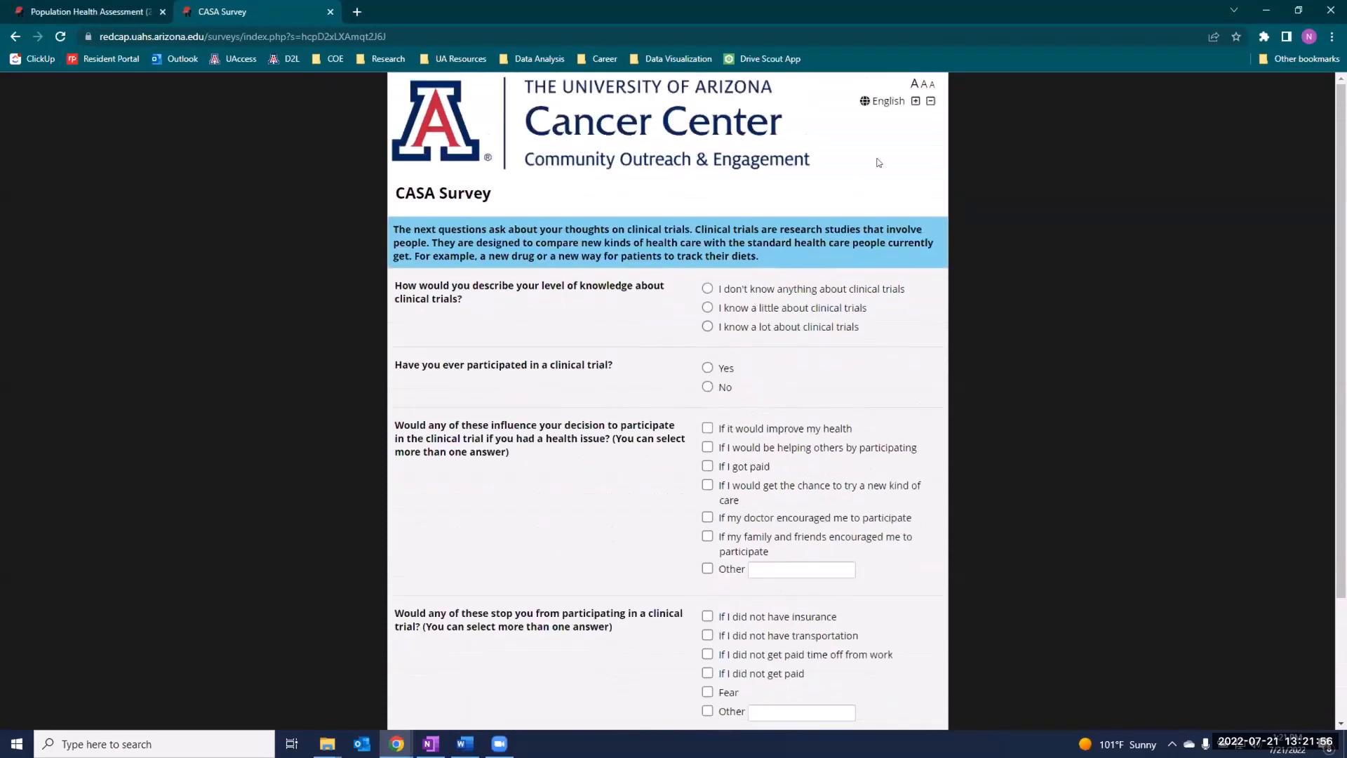
Switch the CASA survey back to Español and check the text boxes beside the Otro choices.
left_click(885, 101)
left_click(480, 226)
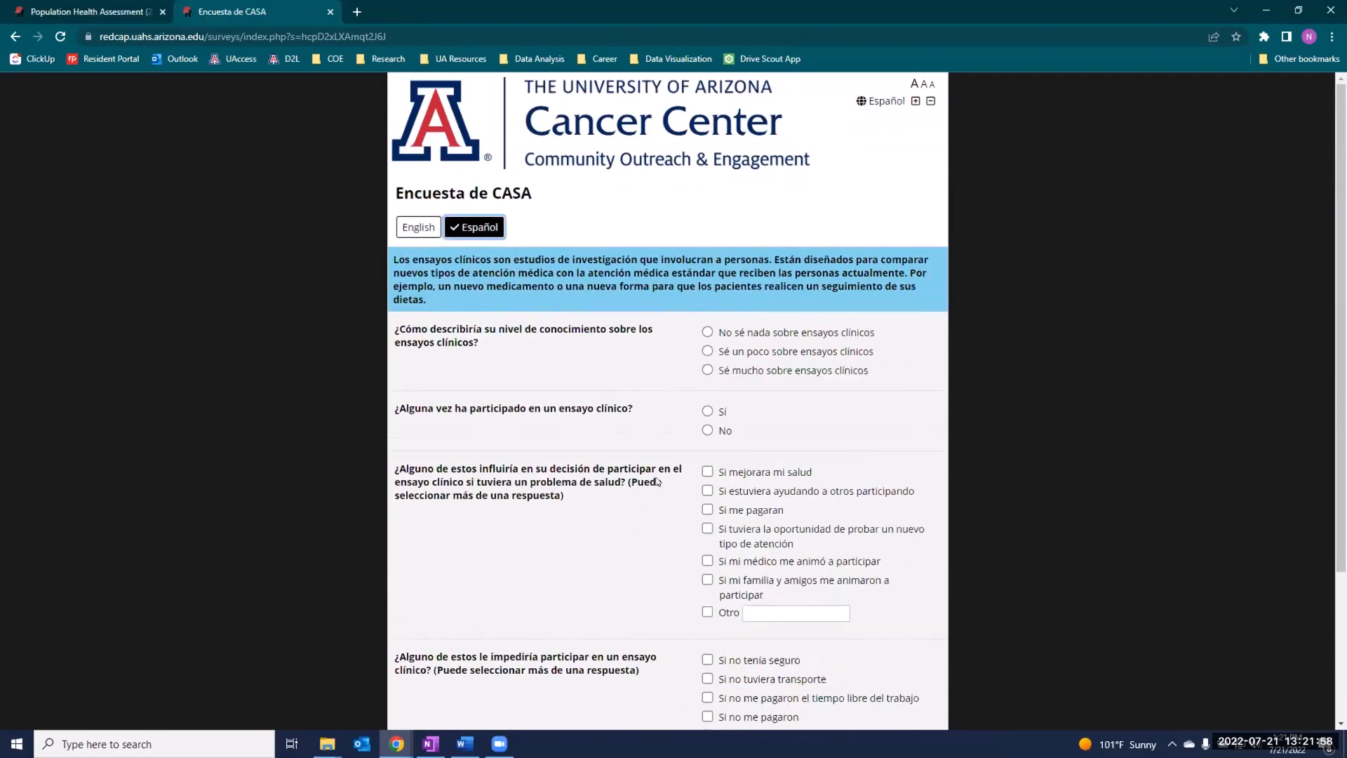
scroll(743, 522, "down", 3)
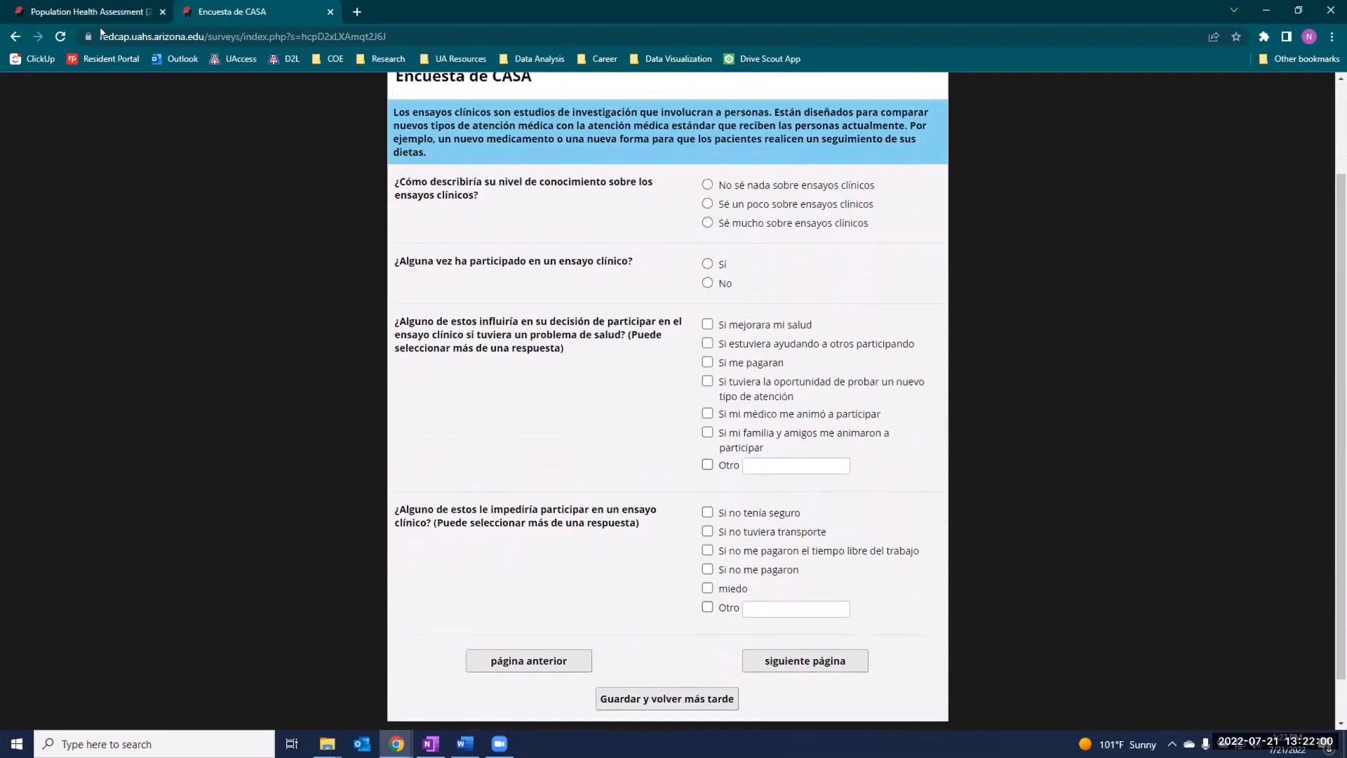
Go to the Population Health Assessment translations and point out the embedded {history_type_otr} variable in choice 98's Spanish text.
left_click(93, 14)
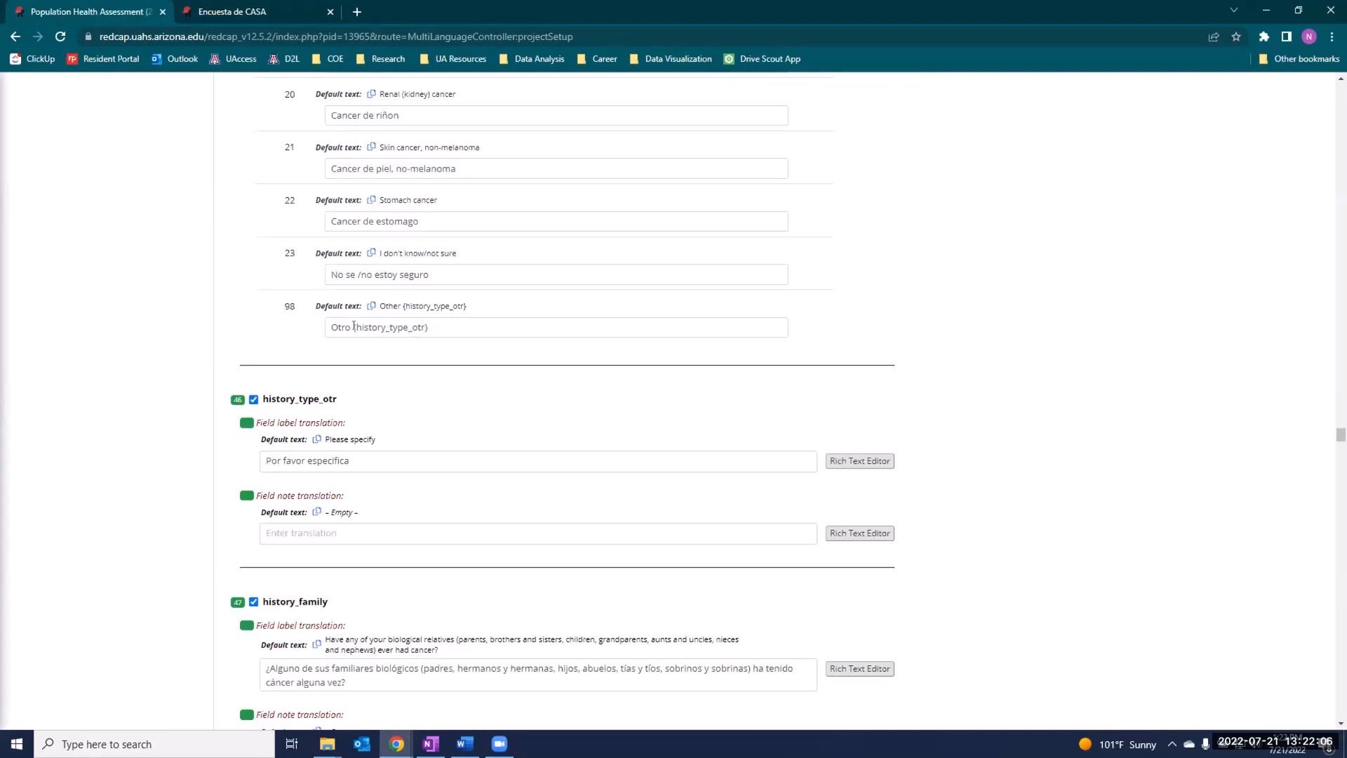
left_click_drag(354, 326, 434, 325)
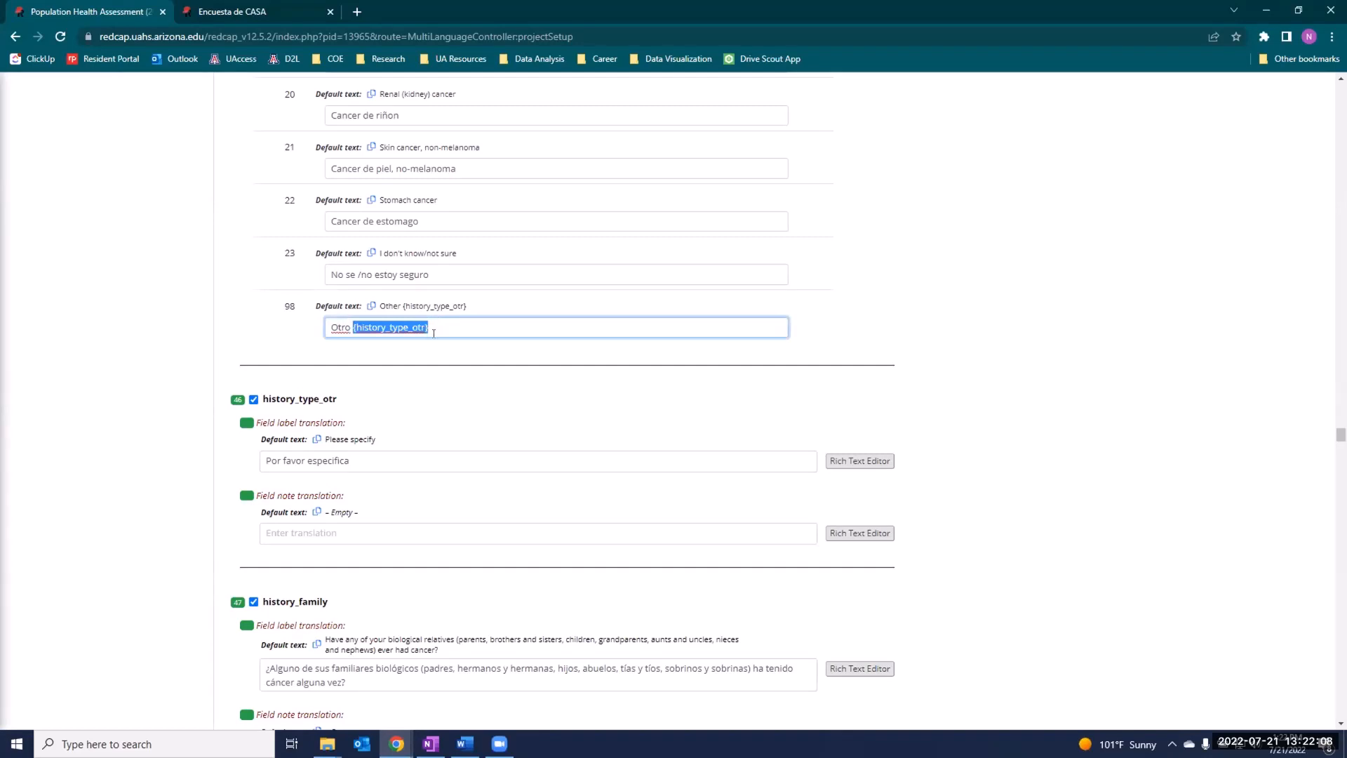
left_click(427, 329)
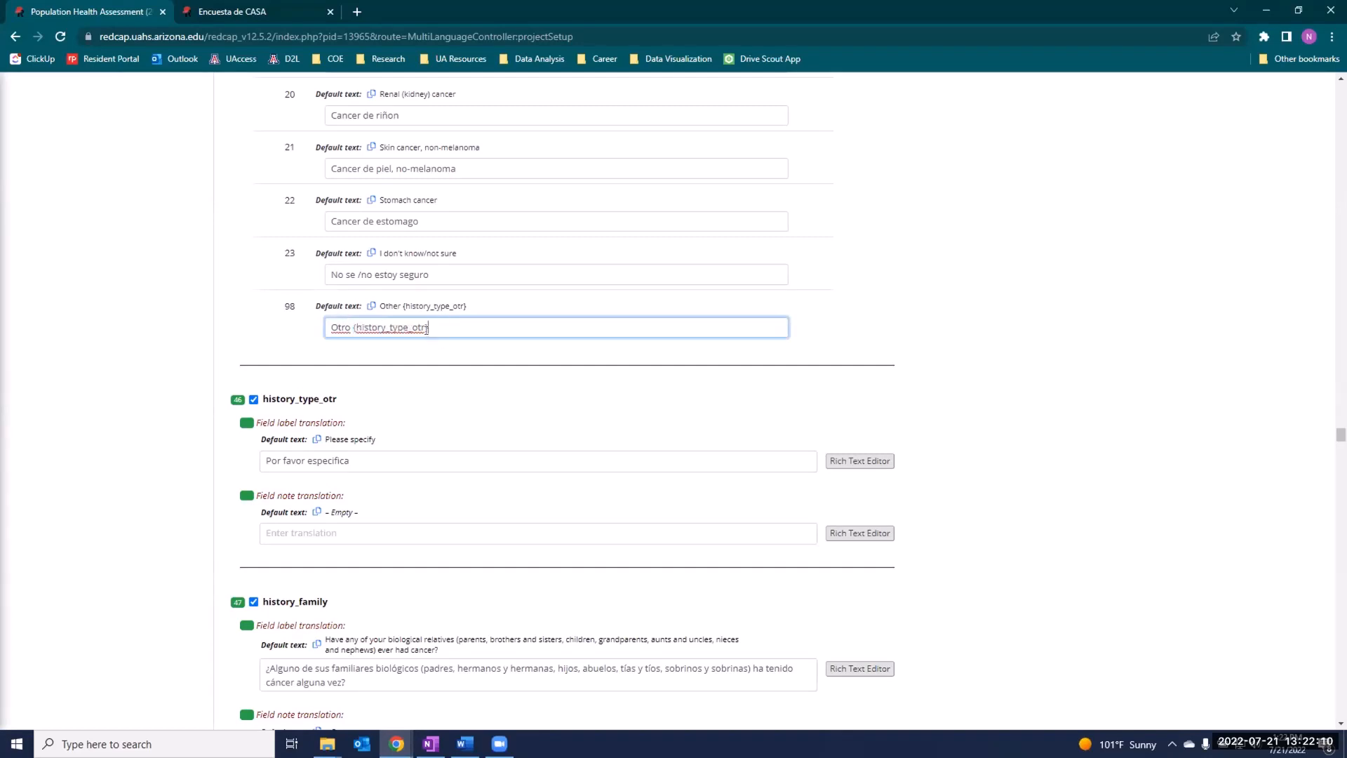
Return to the Spanish CASA survey and examine the text boxes beside the Otro choices of the clinical trial questions.
left_click(243, 5)
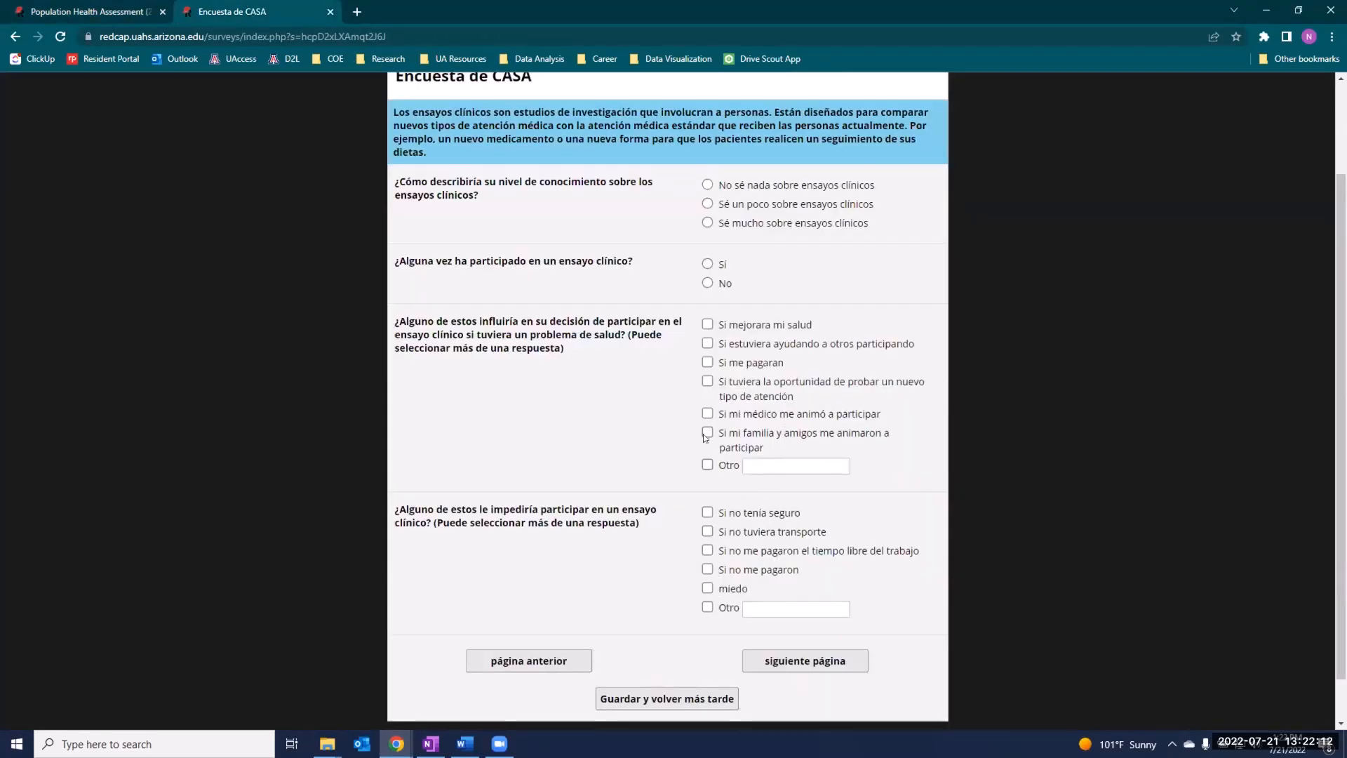
scroll(622, 348, "down", 1)
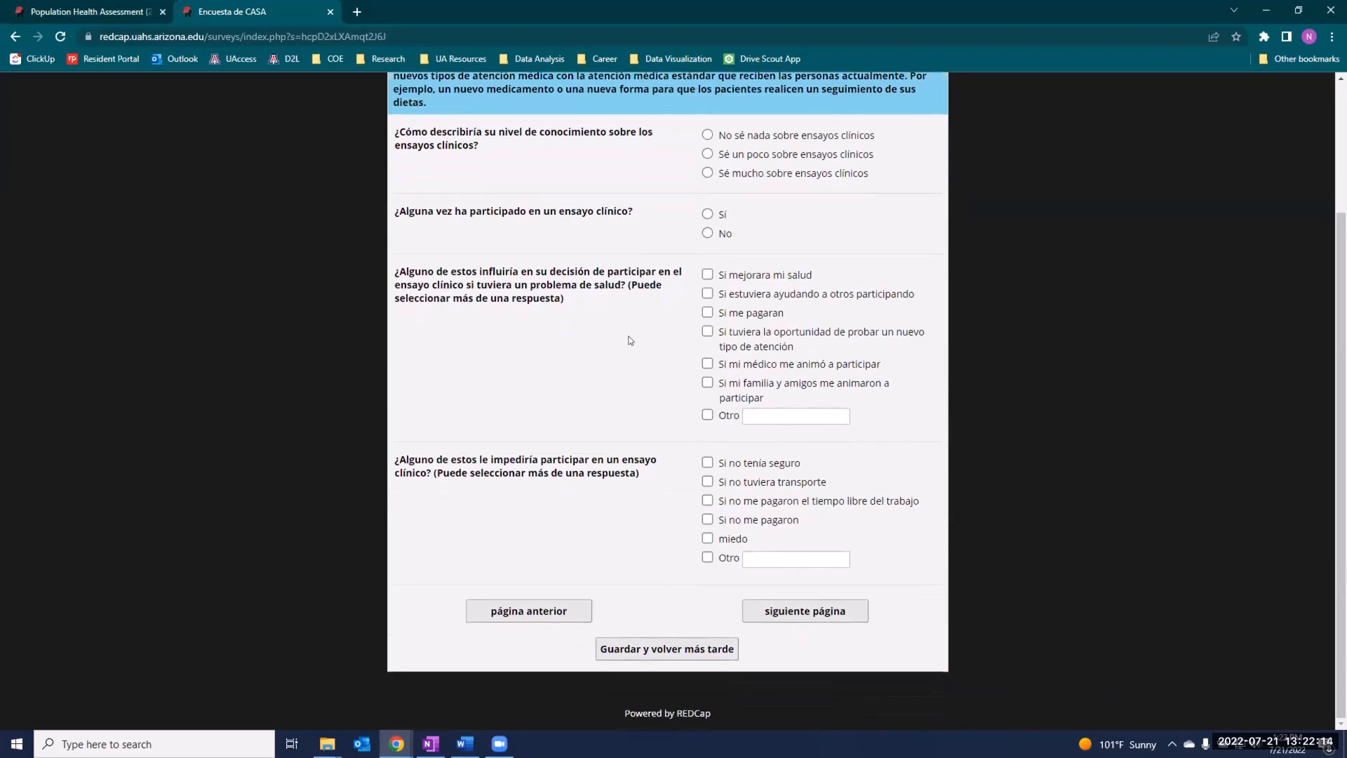
scroll(614, 277, "up", 2)
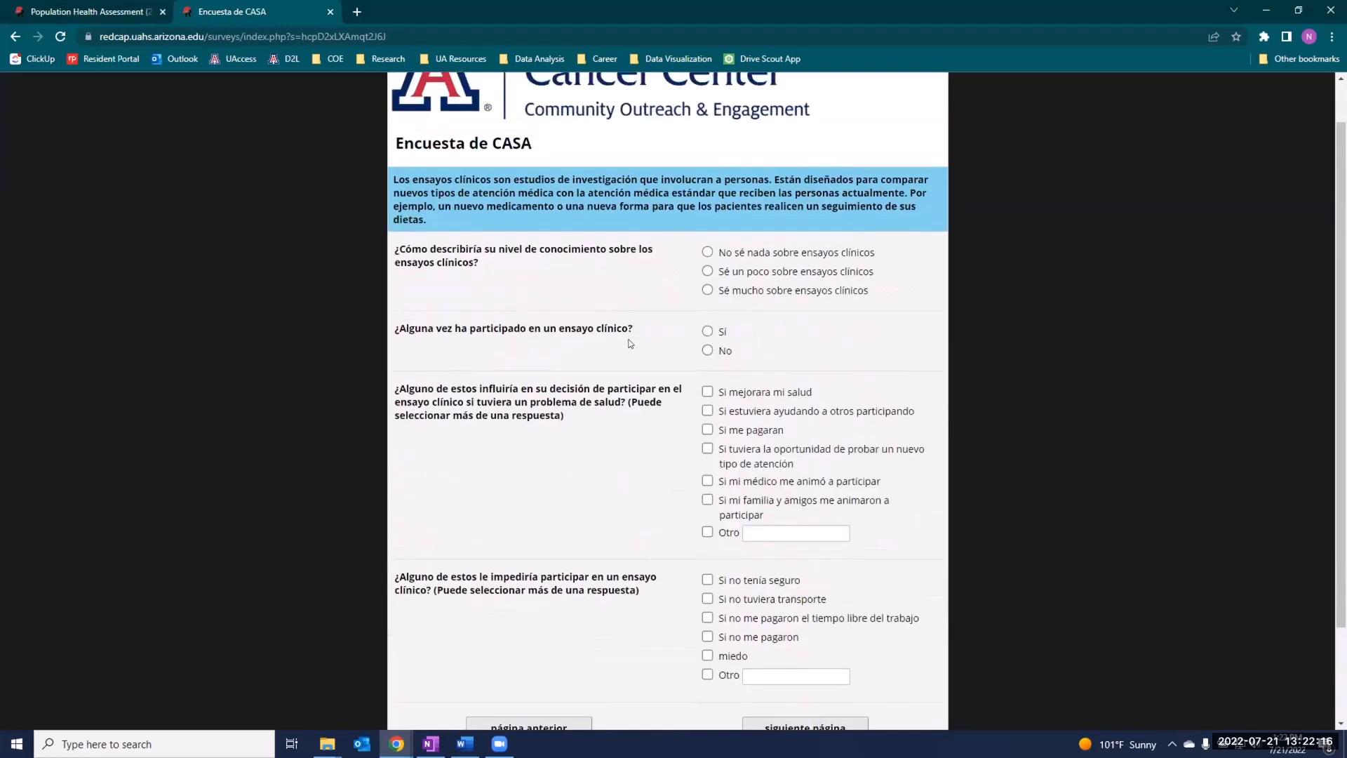
scroll(642, 376, "down", 2)
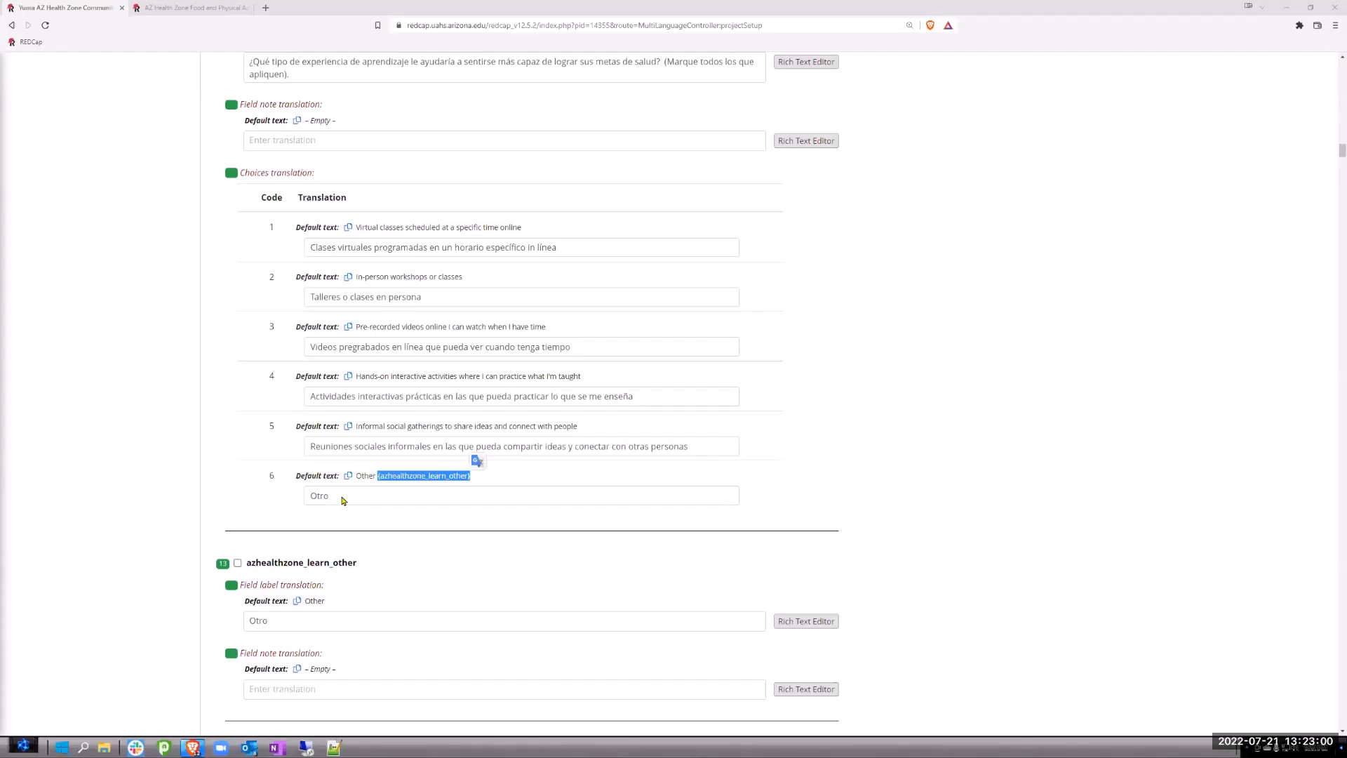
Append {azhealthzone_learn_other} to the Spanish Otro translation of azhealthzone_learningexp choice 6 and save the translation changes.
left_click(340, 496)
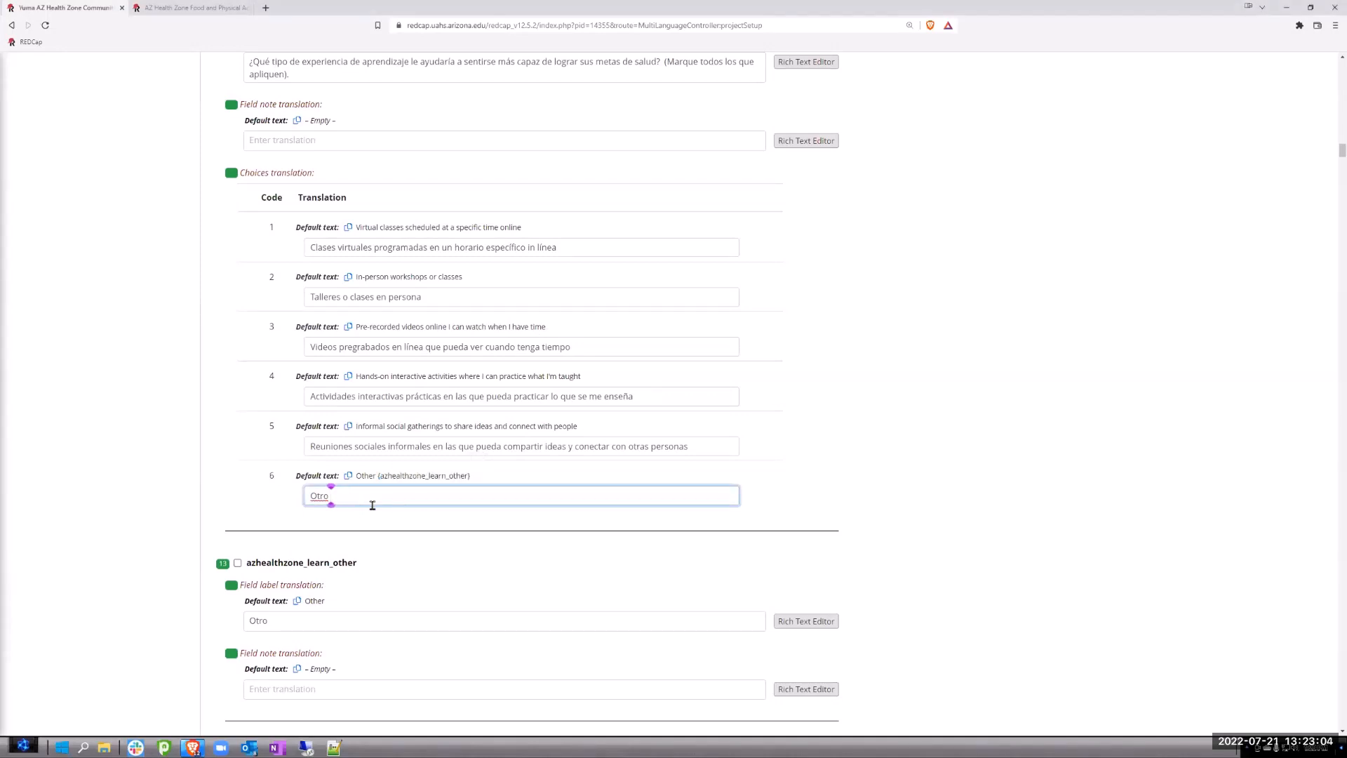
type("{azhealthzone_learn_other}")
scroll(968, 331, "up", 10)
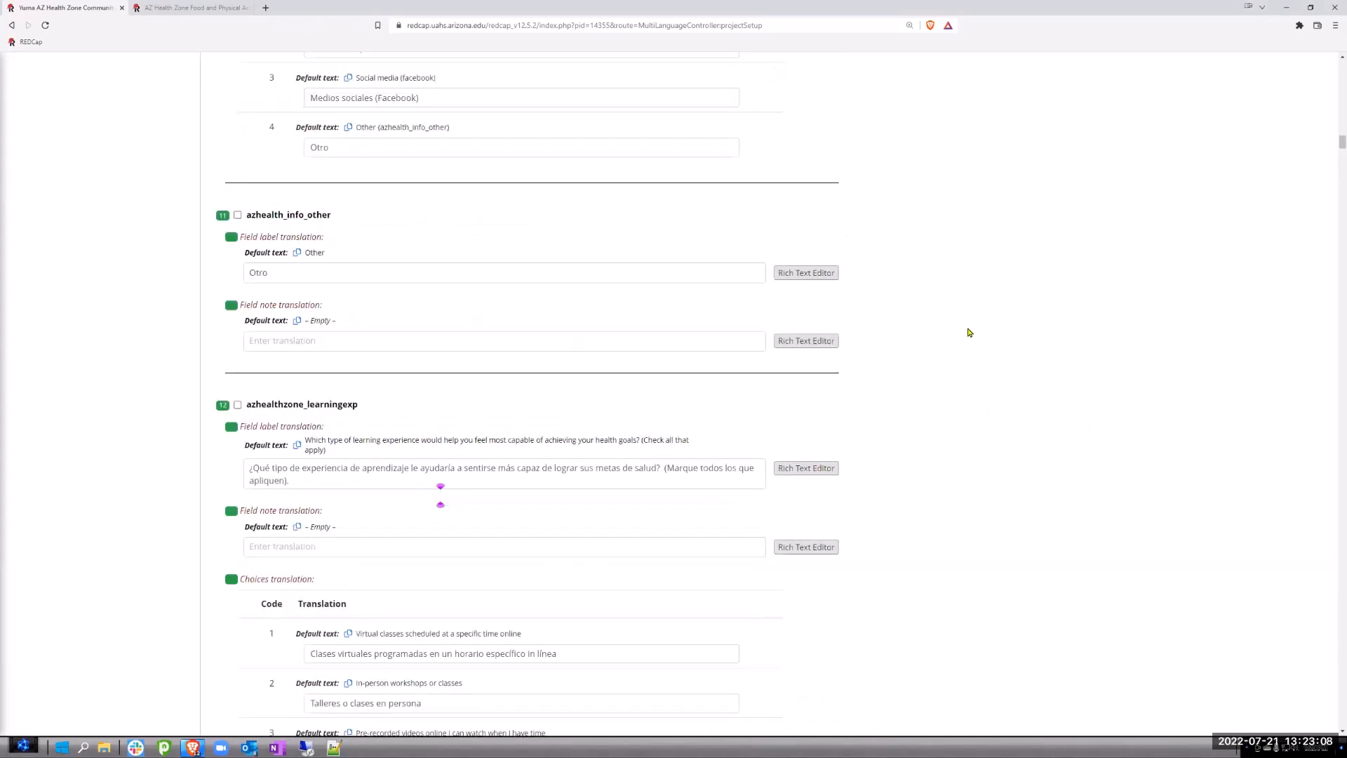
scroll(1024, 379, "up", 15)
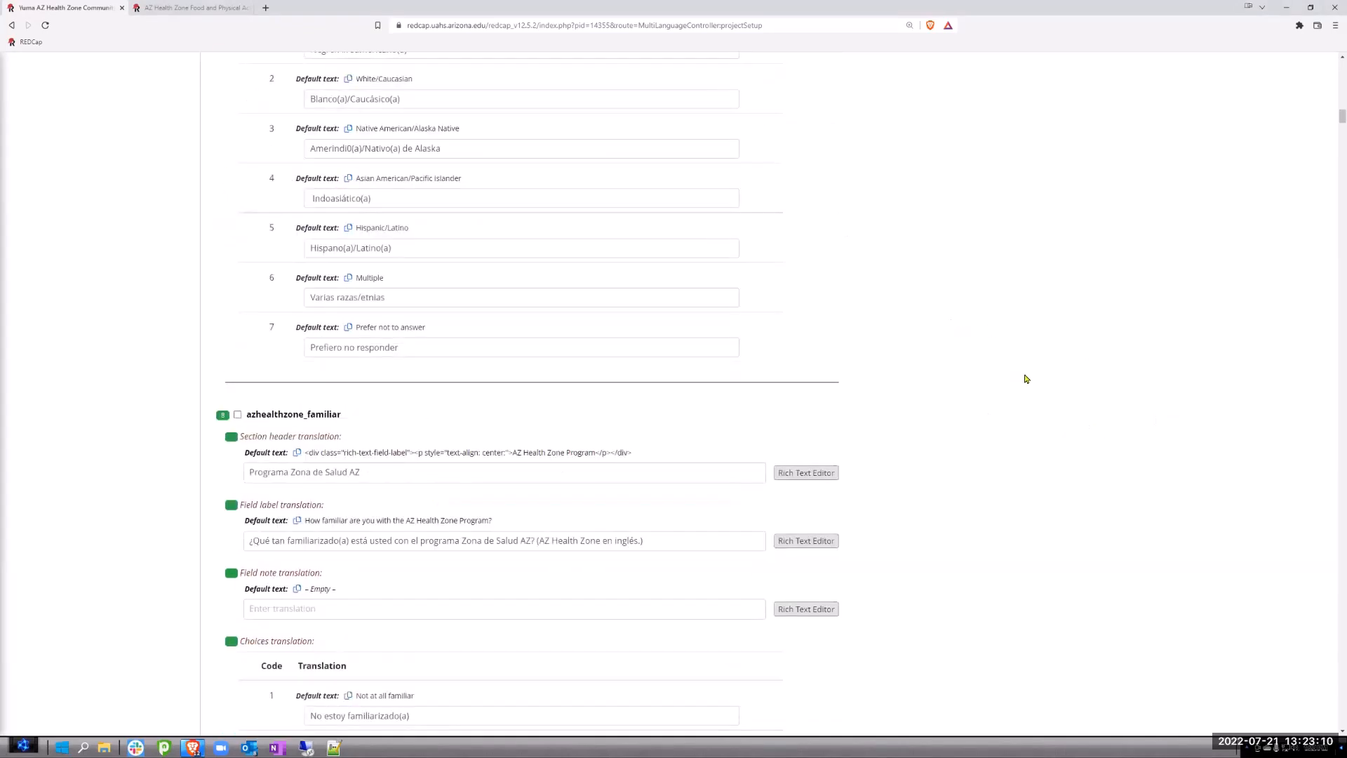
scroll(1091, 225, "up", 15)
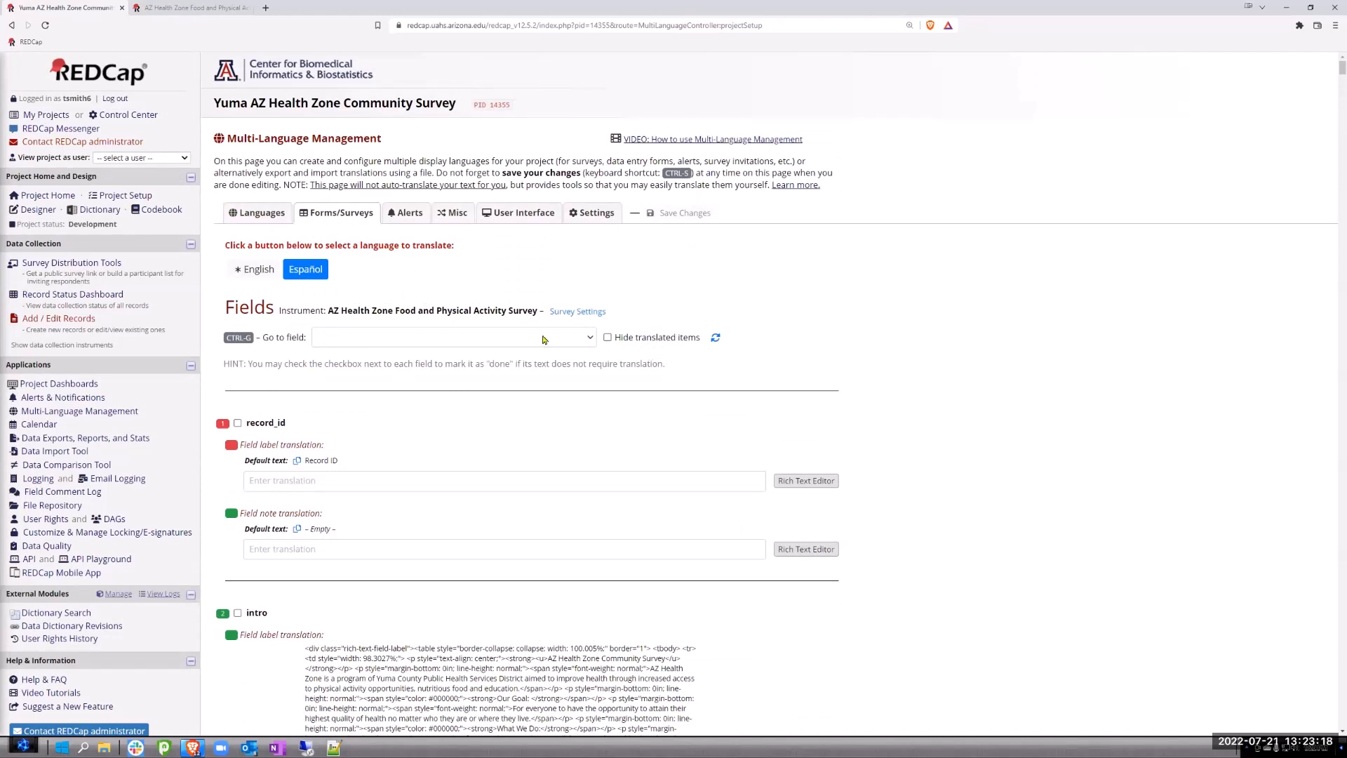
left_click(334, 343)
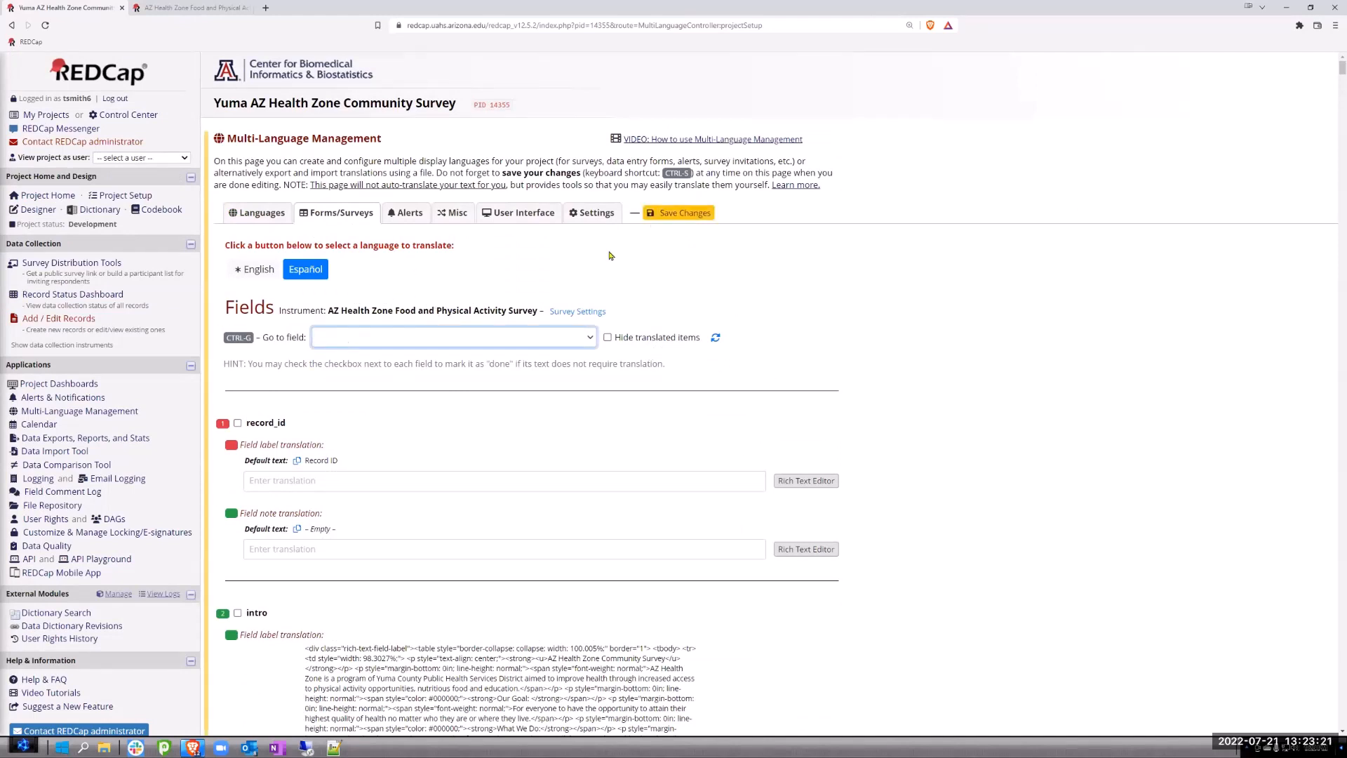
left_click(672, 218)
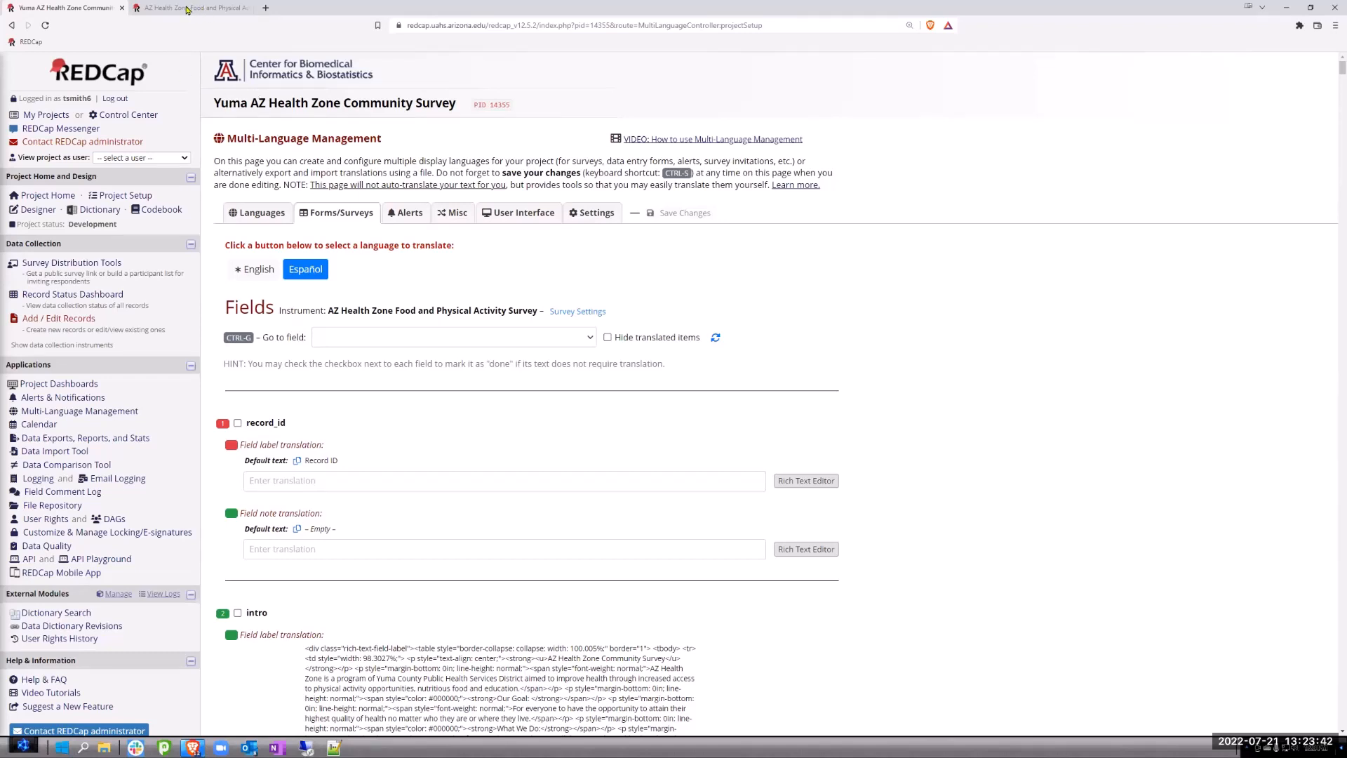
Reload the open AZ Health Zone survey page, switch it to Español and check the Otro choice of the food access question.
key("ctrl+Tab")
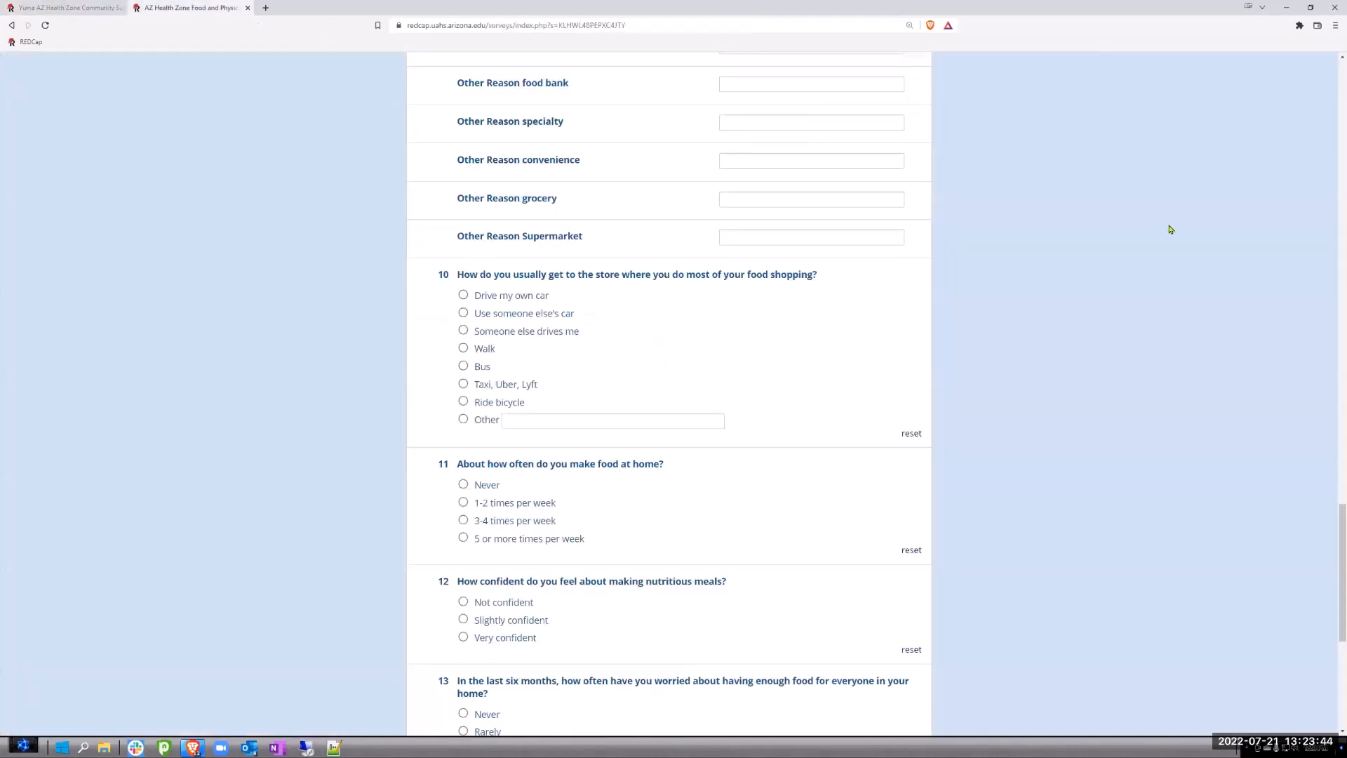
left_click(44, 26)
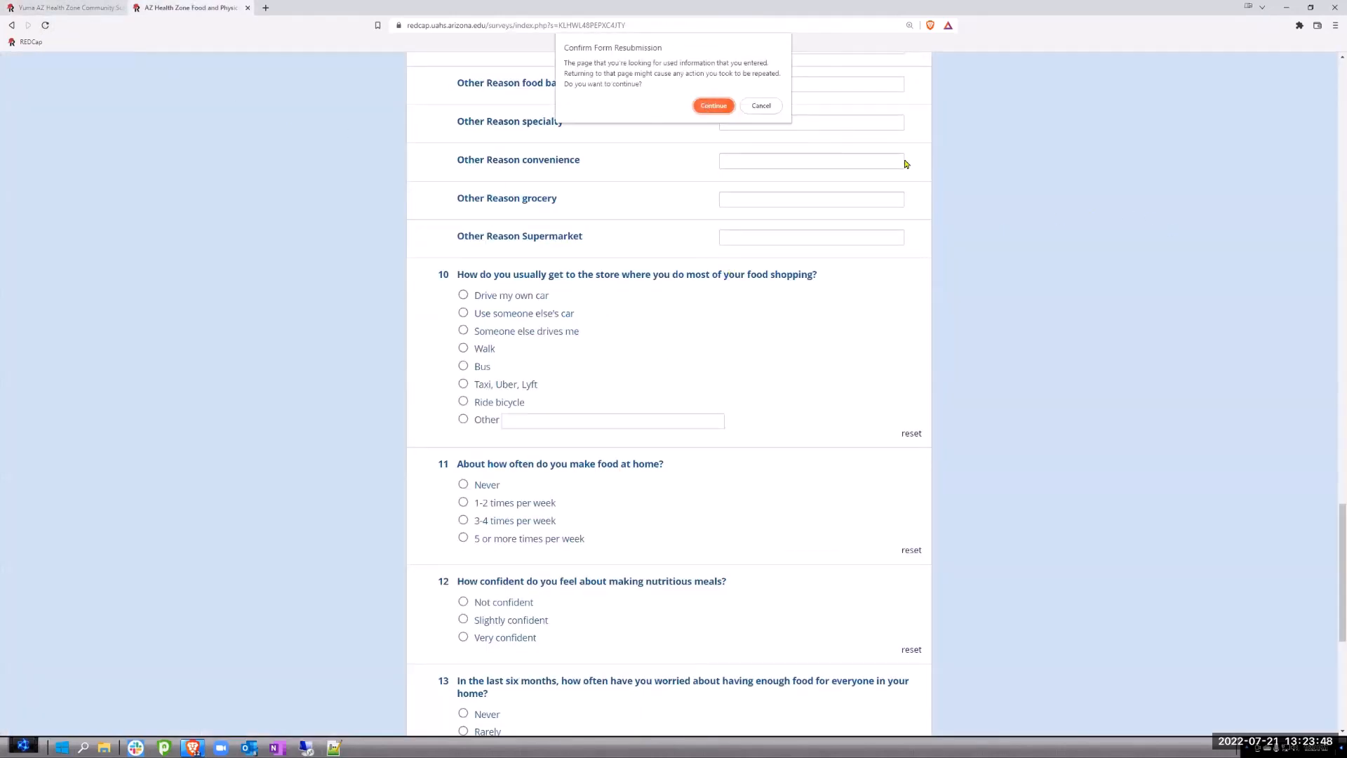
key("Return")
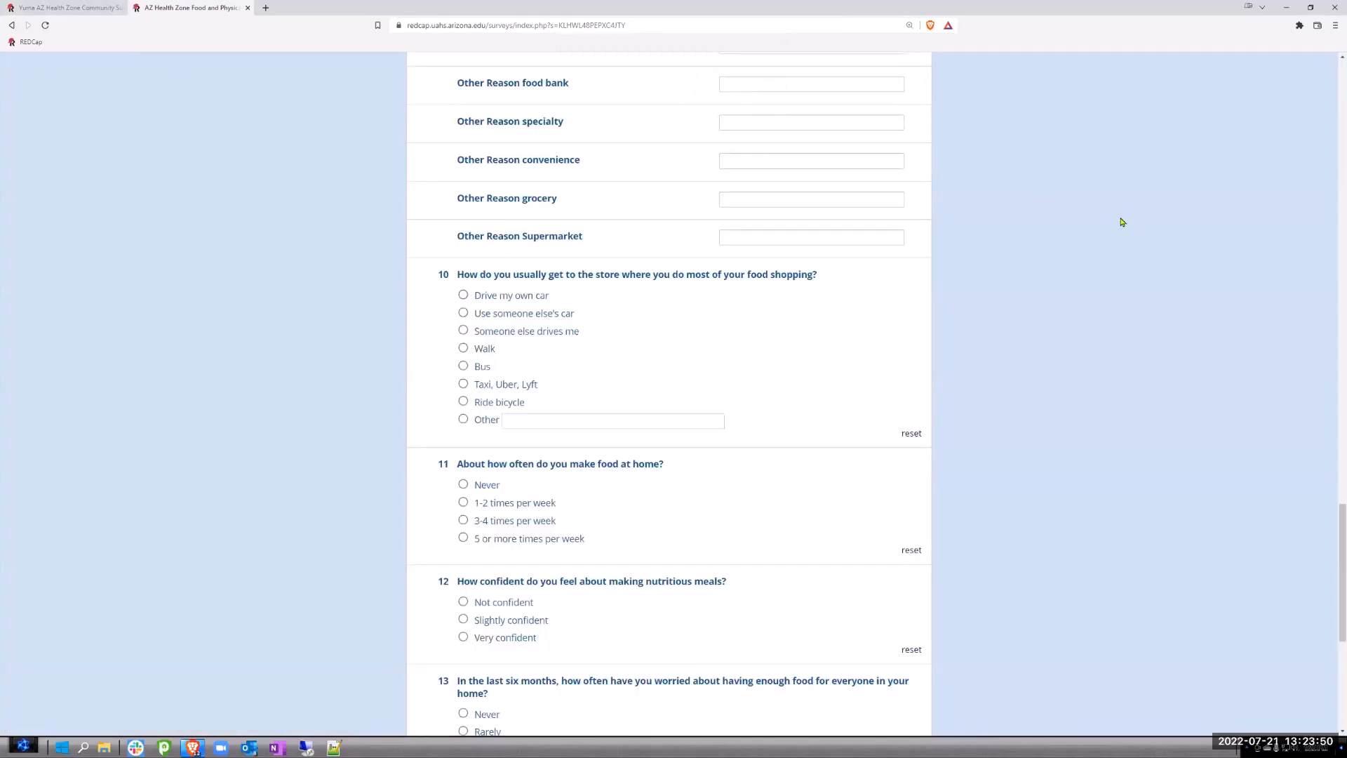
scroll(1121, 222, "down", 5)
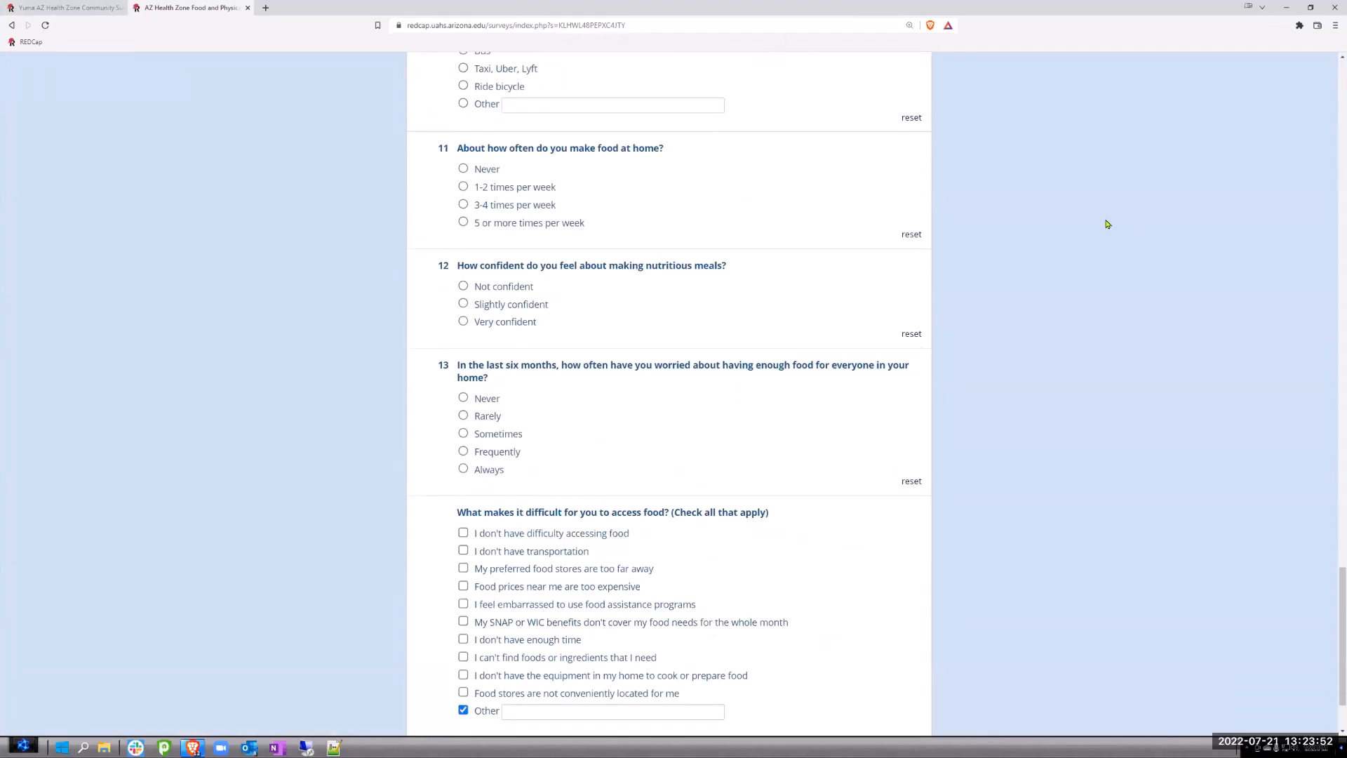
scroll(1107, 223, "up", 20)
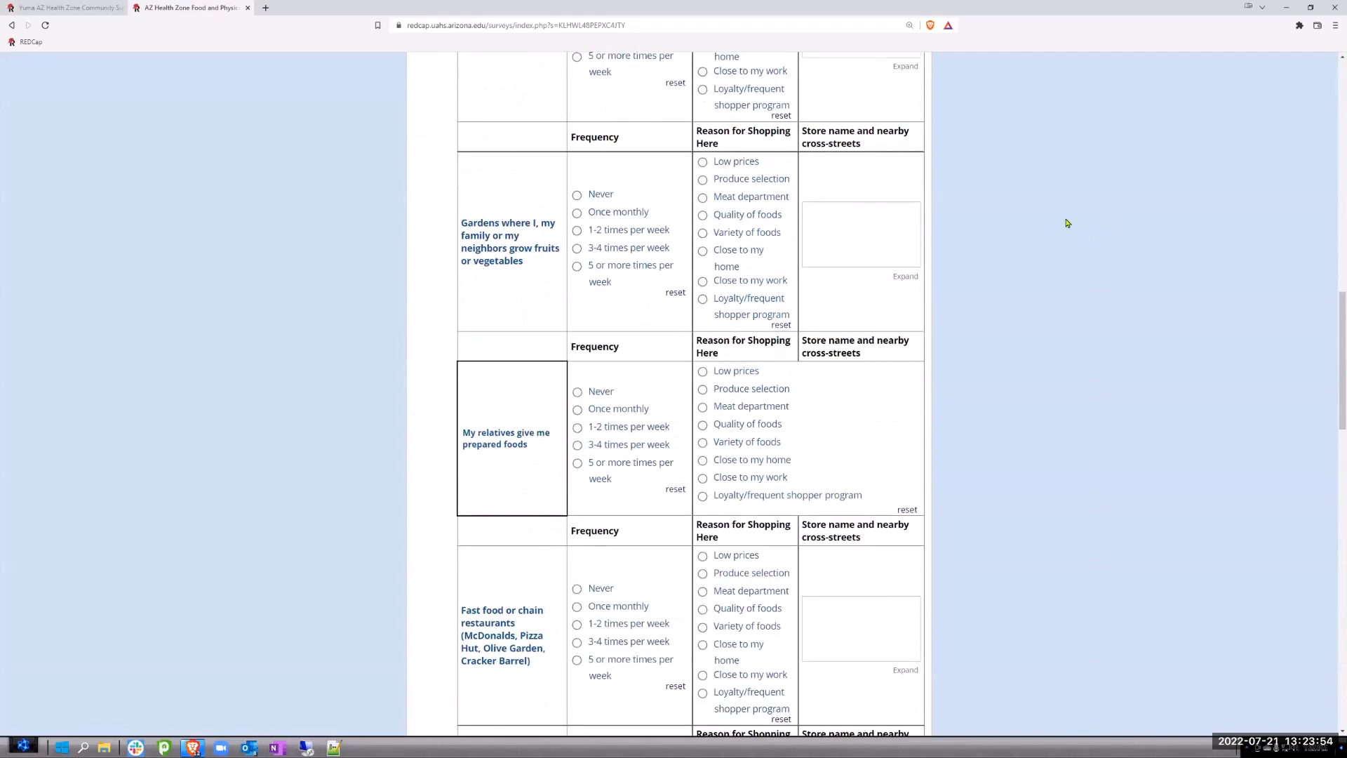
scroll(1332, 243, "up", 3)
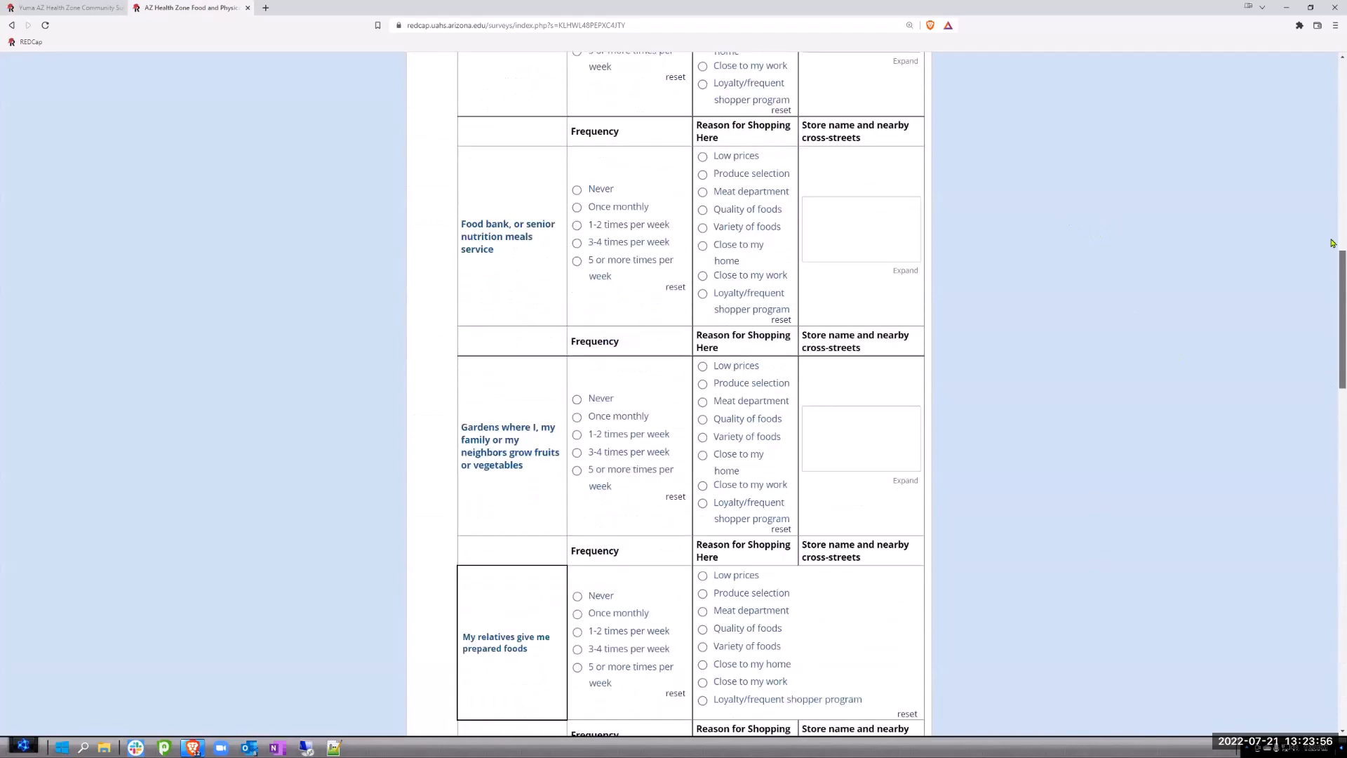
left_click_drag(1332, 243, 1323, 115)
left_click(872, 78)
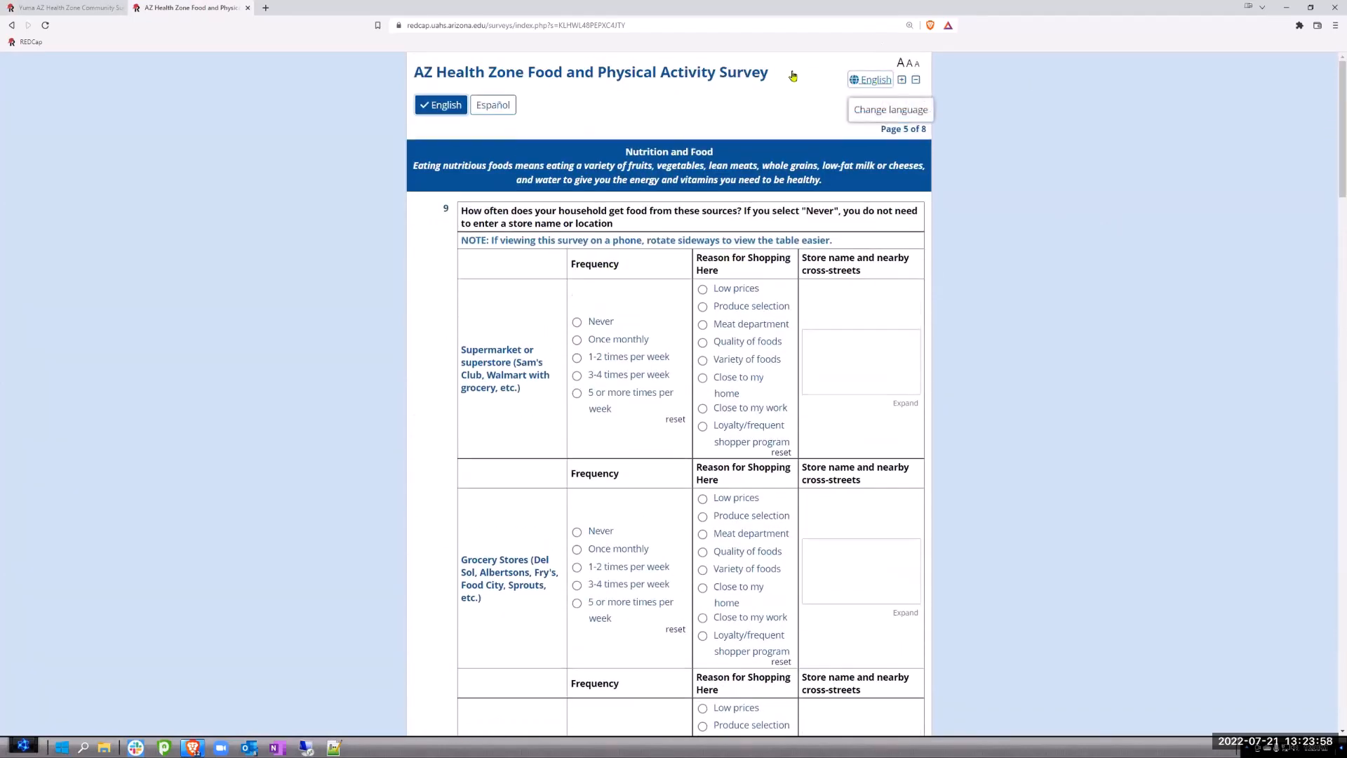
left_click(492, 105)
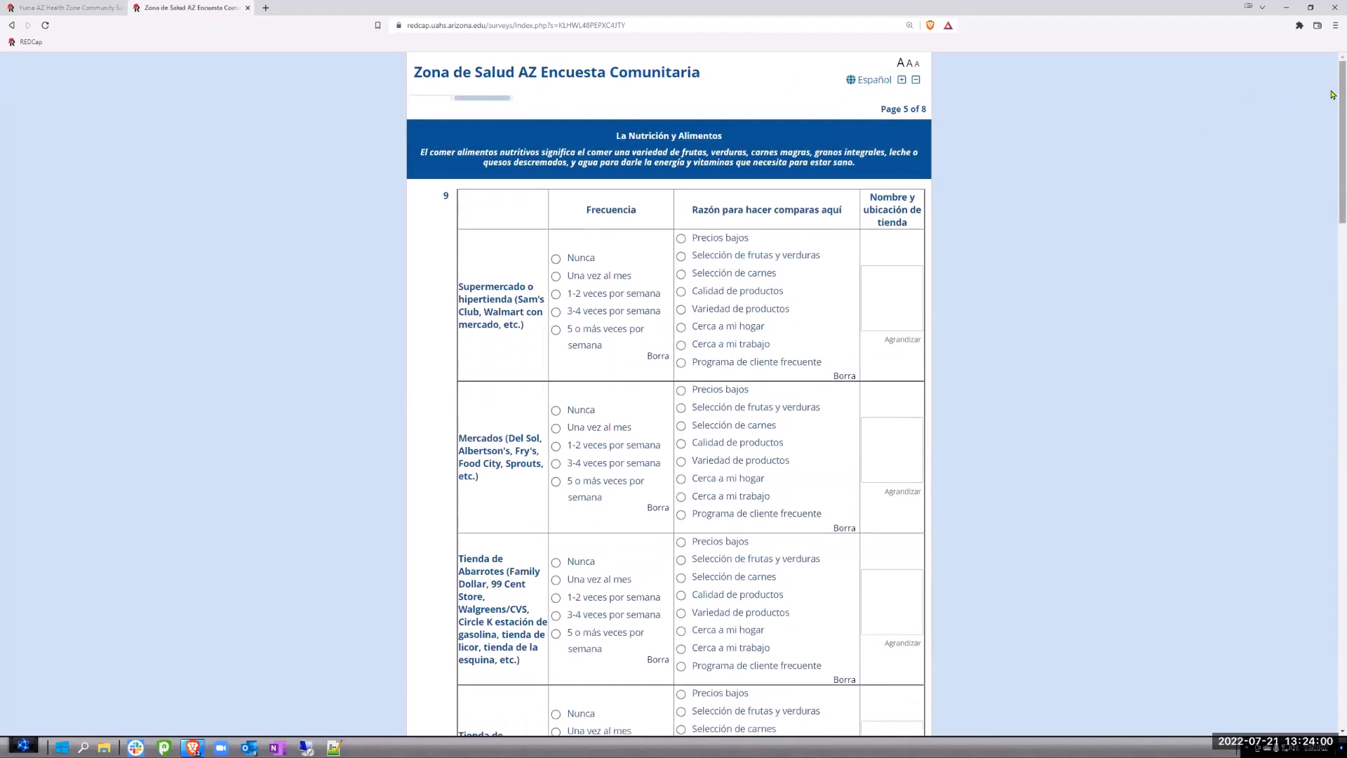
left_click_drag(1332, 95, 1311, 643)
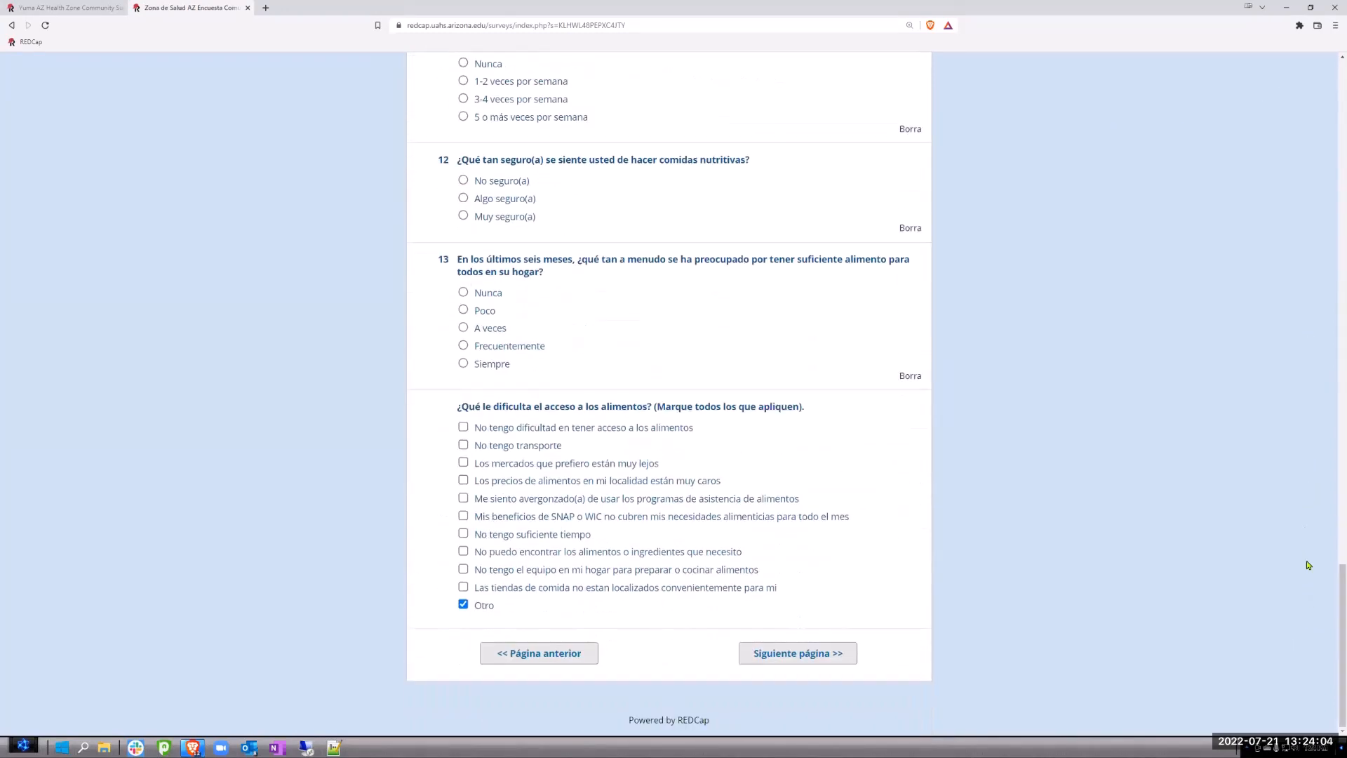
Try to refresh the Spanish survey by clearing Otro, reloading, and going to page 4 and back to page 5, and close the survey.
left_click(462, 606)
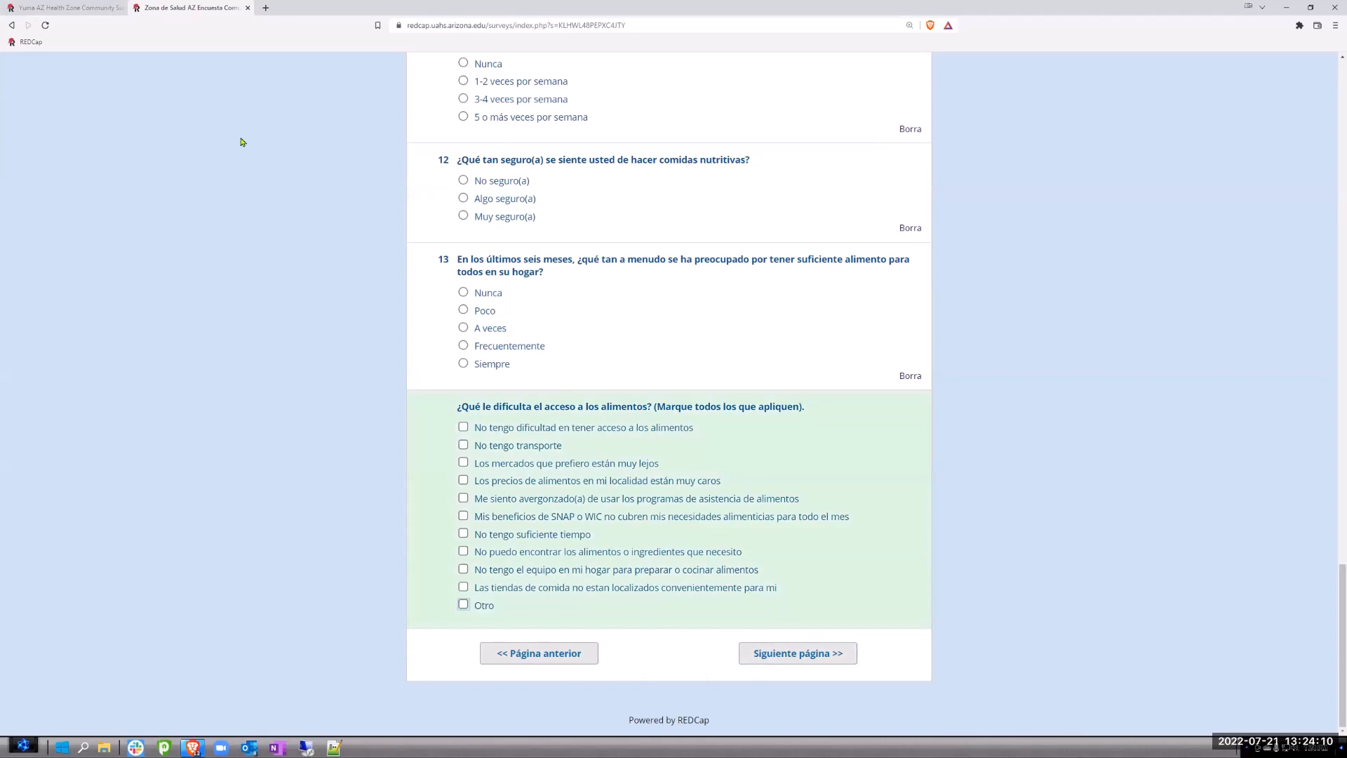
left_click(46, 27)
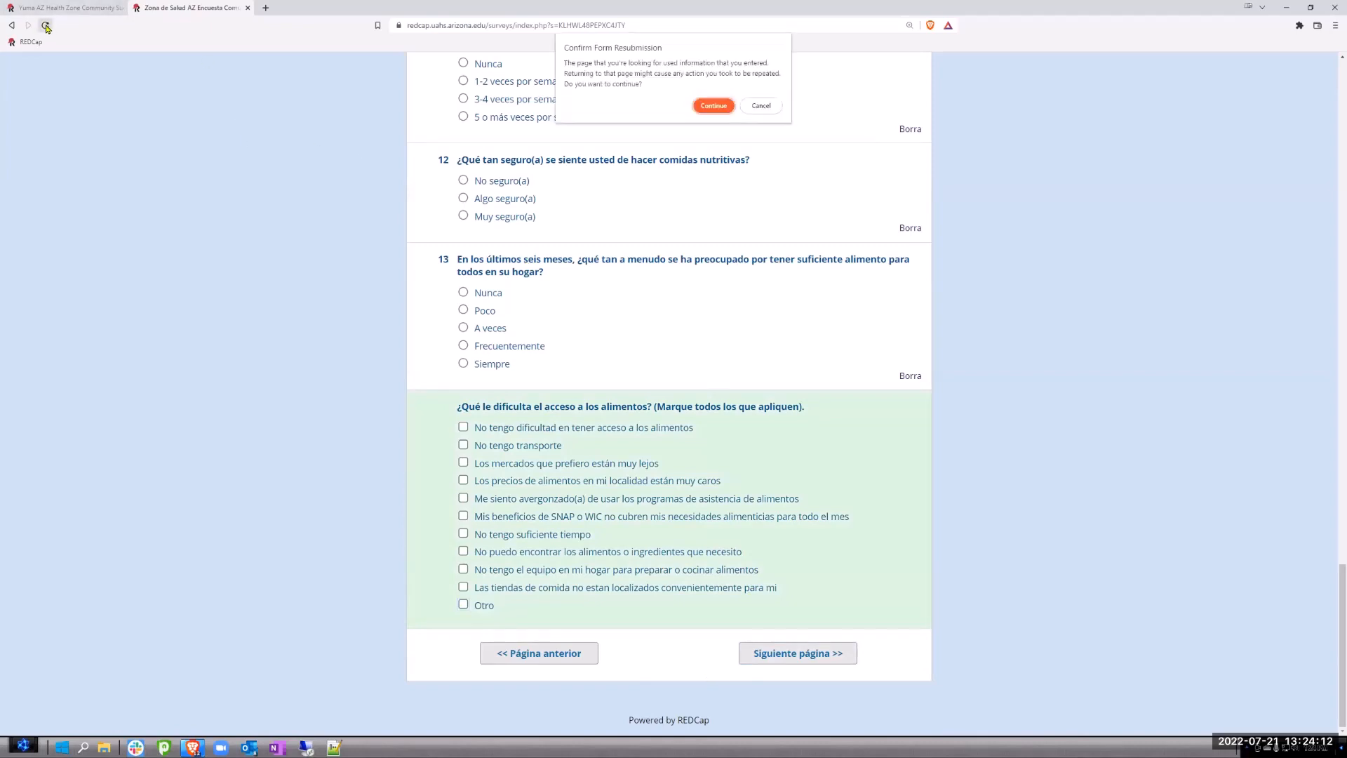
left_click(712, 103)
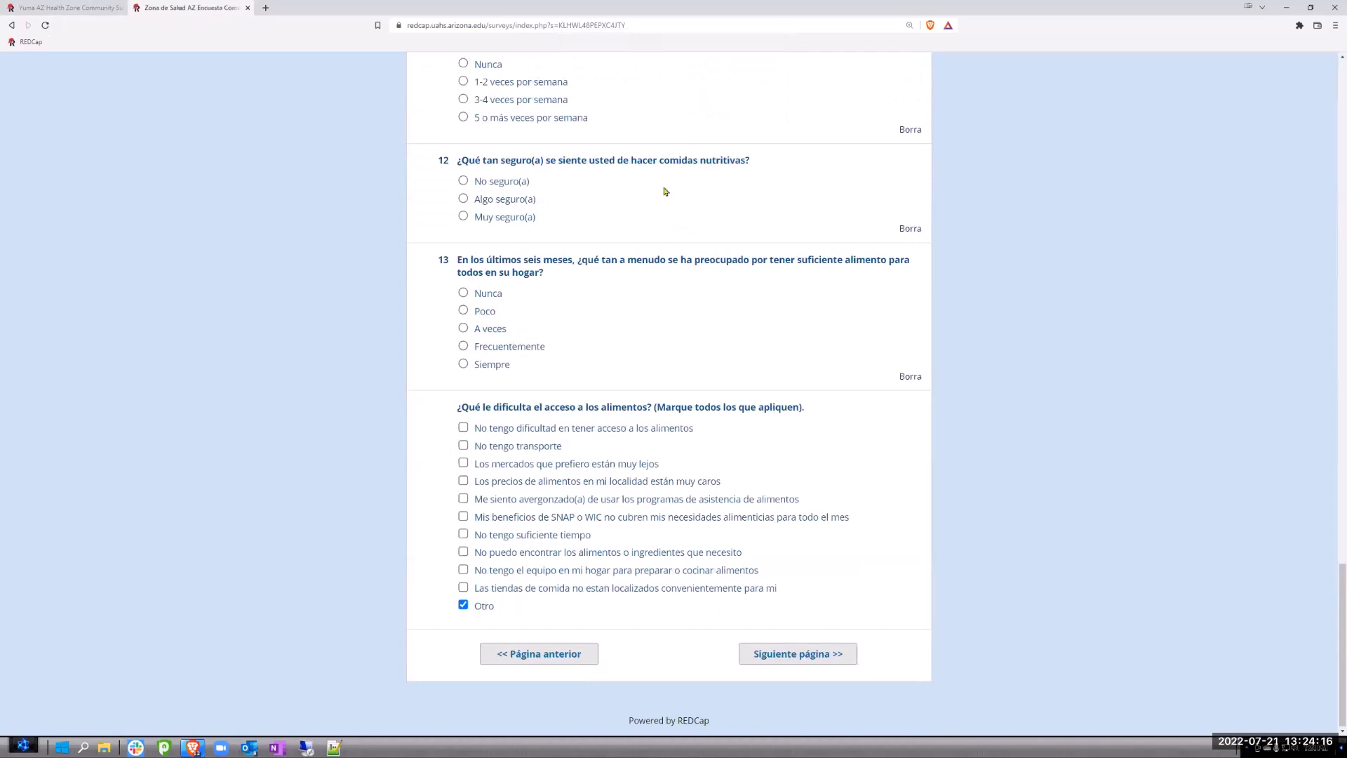
left_click(463, 605)
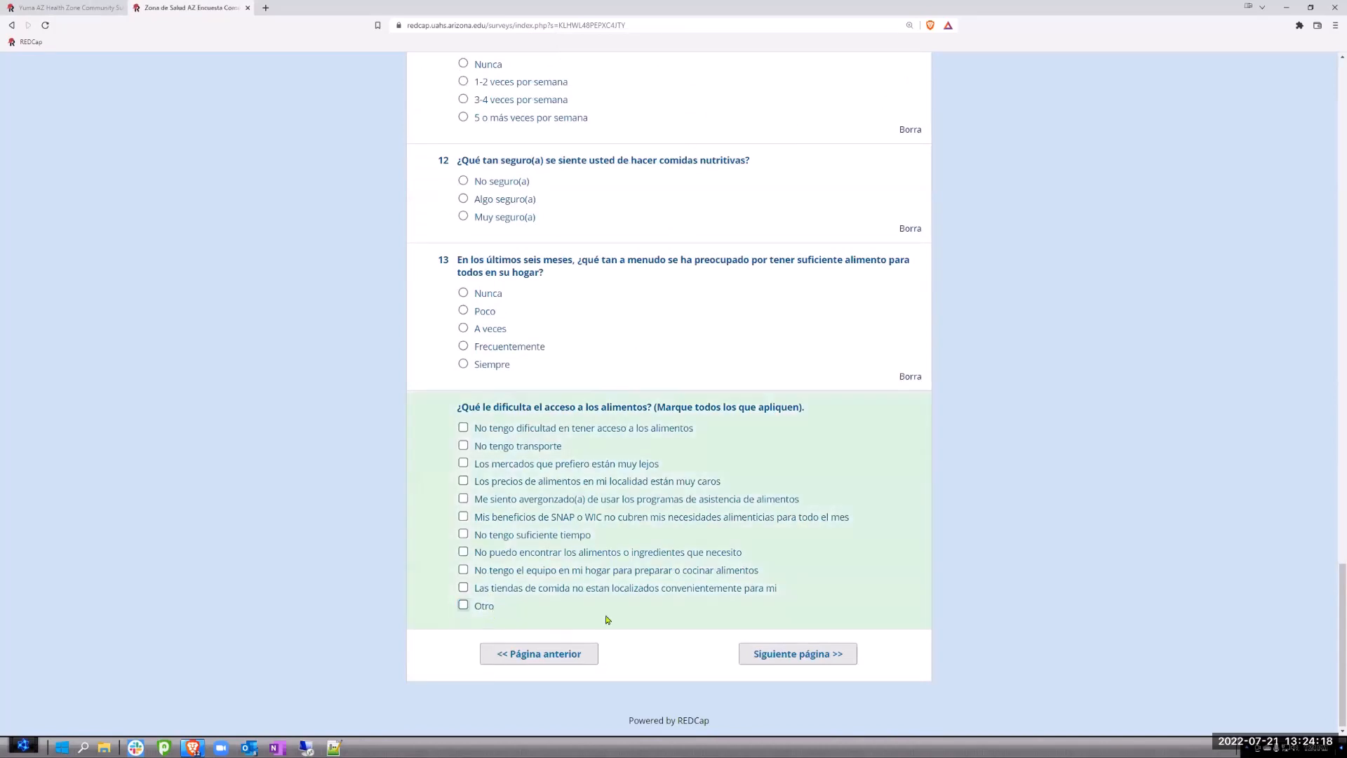
left_click(544, 657)
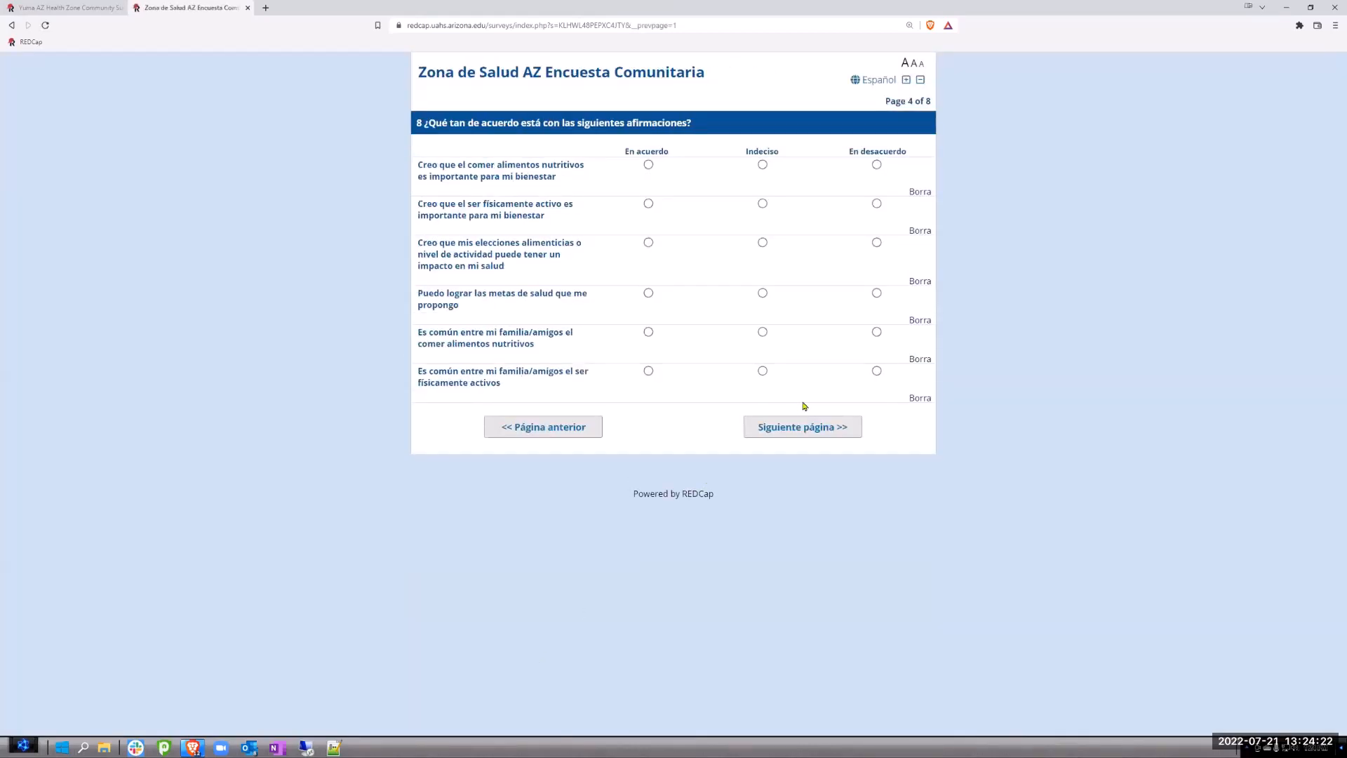
left_click(802, 425)
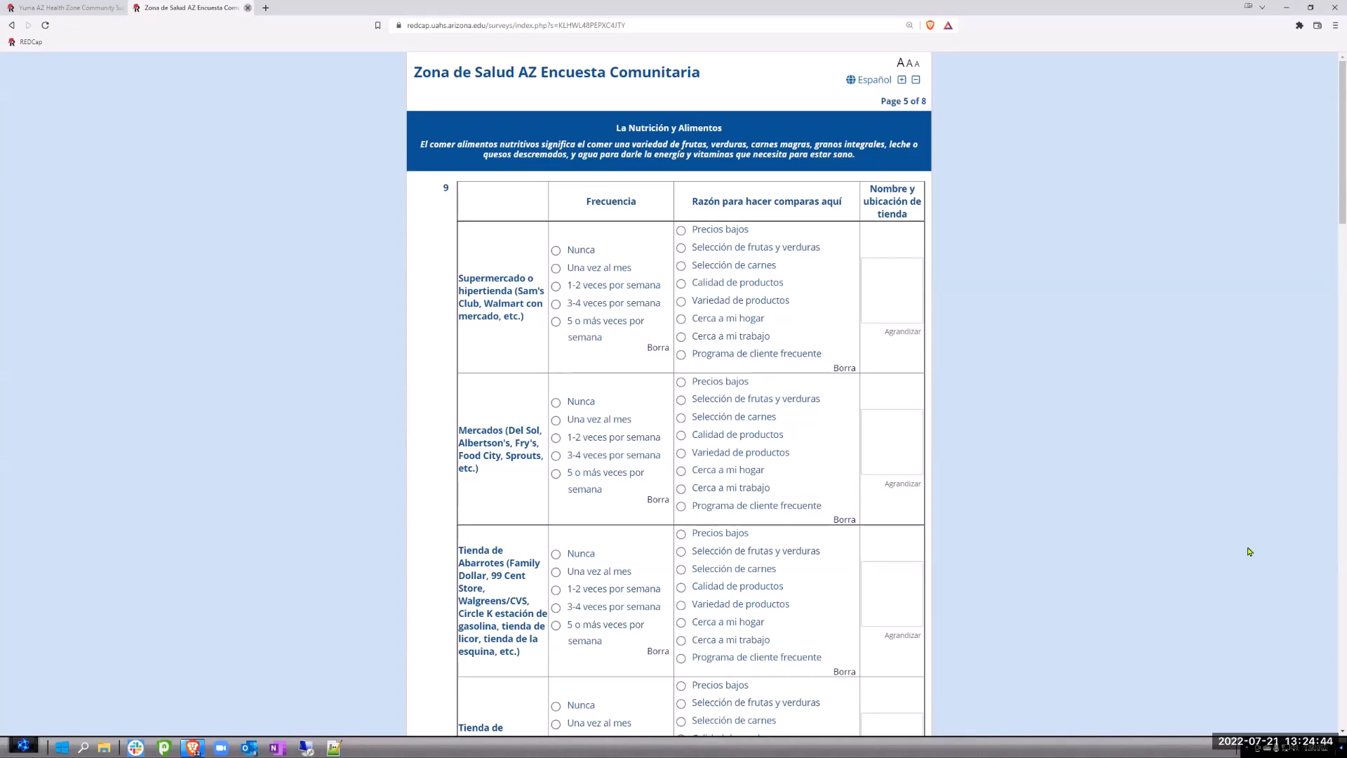
key("ctrl+w")
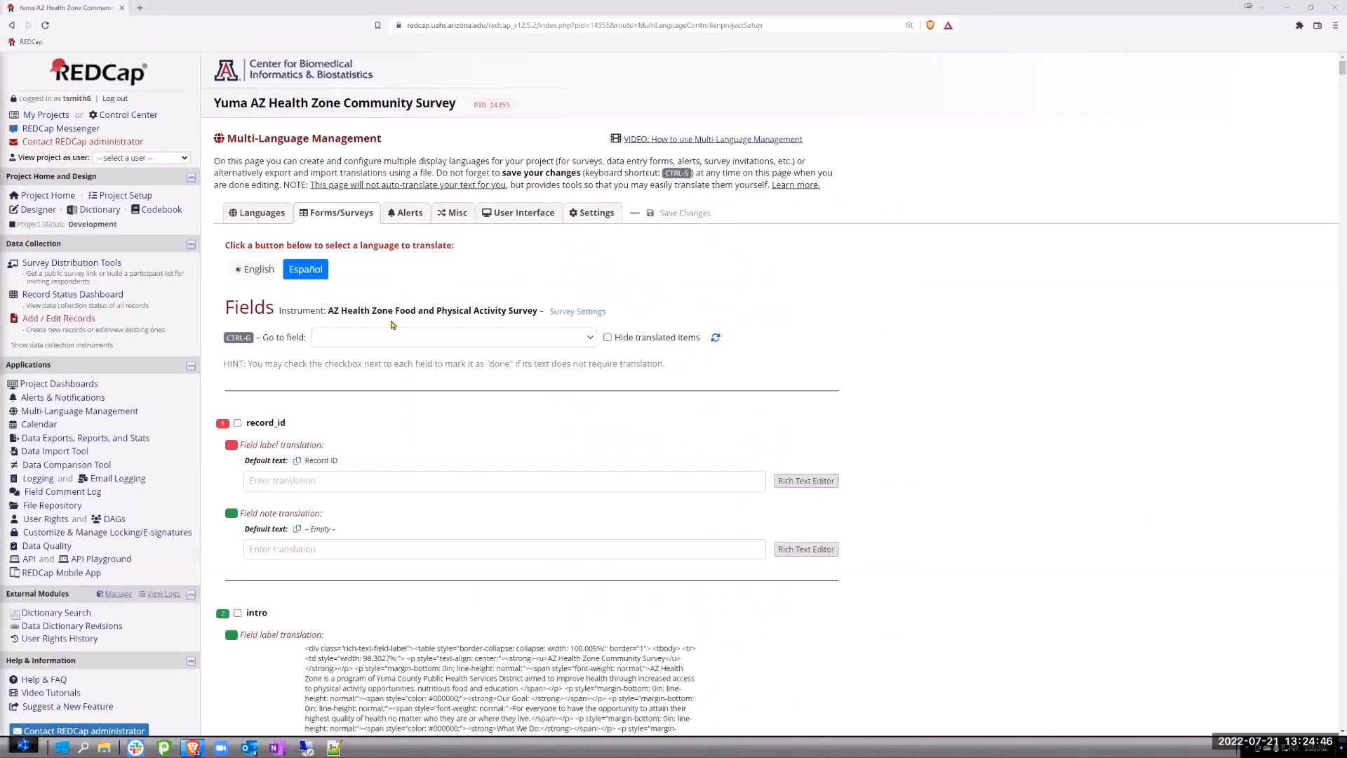
Open record 1's survey from the Record Status Dashboard and start it over, erasing its existing responses.
left_click(66, 295)
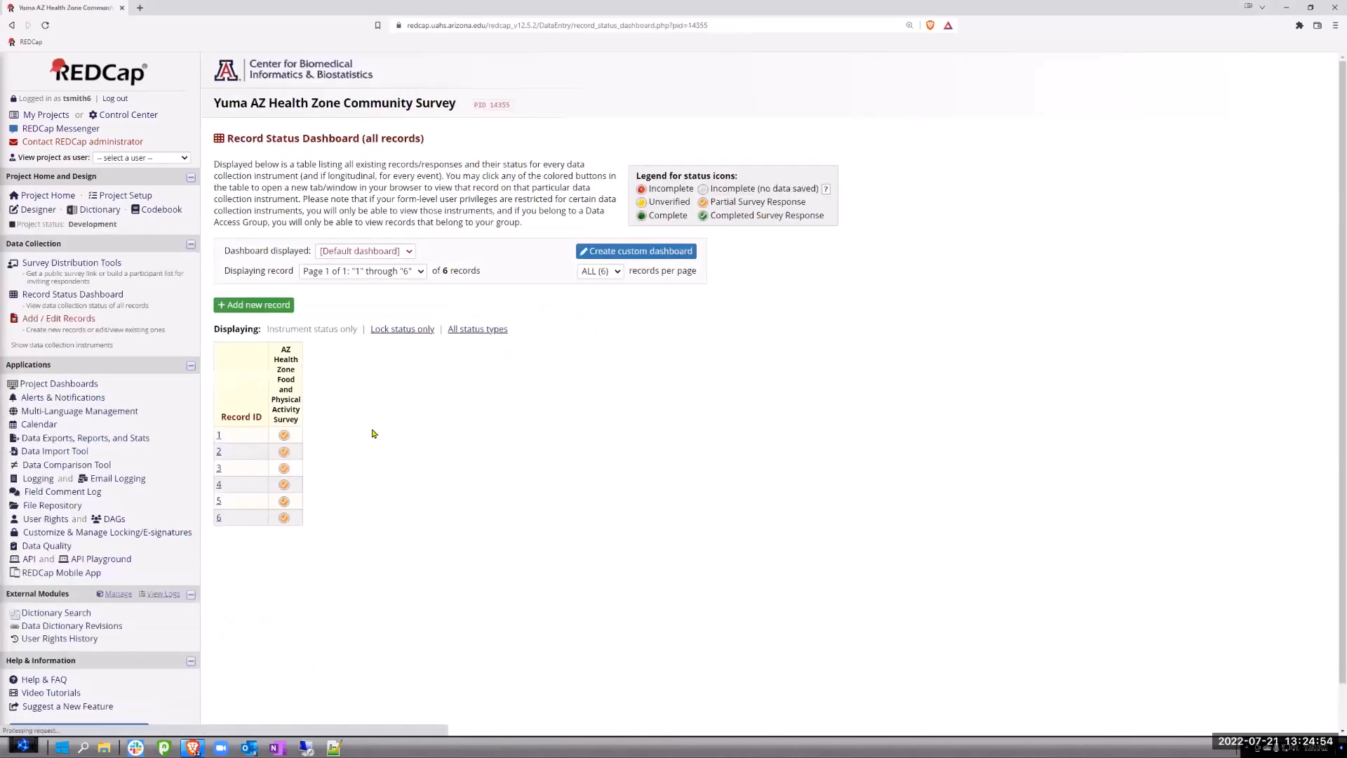
left_click(284, 436)
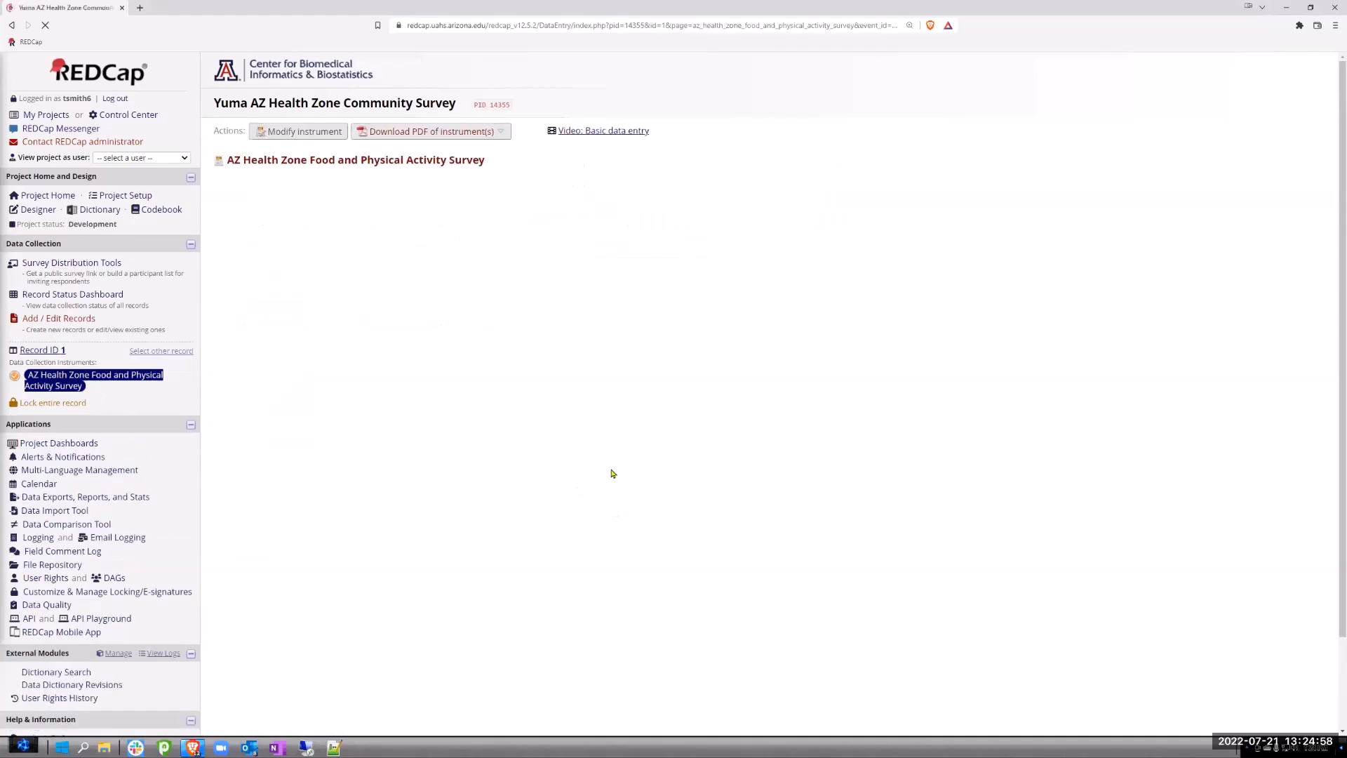
left_click(481, 205)
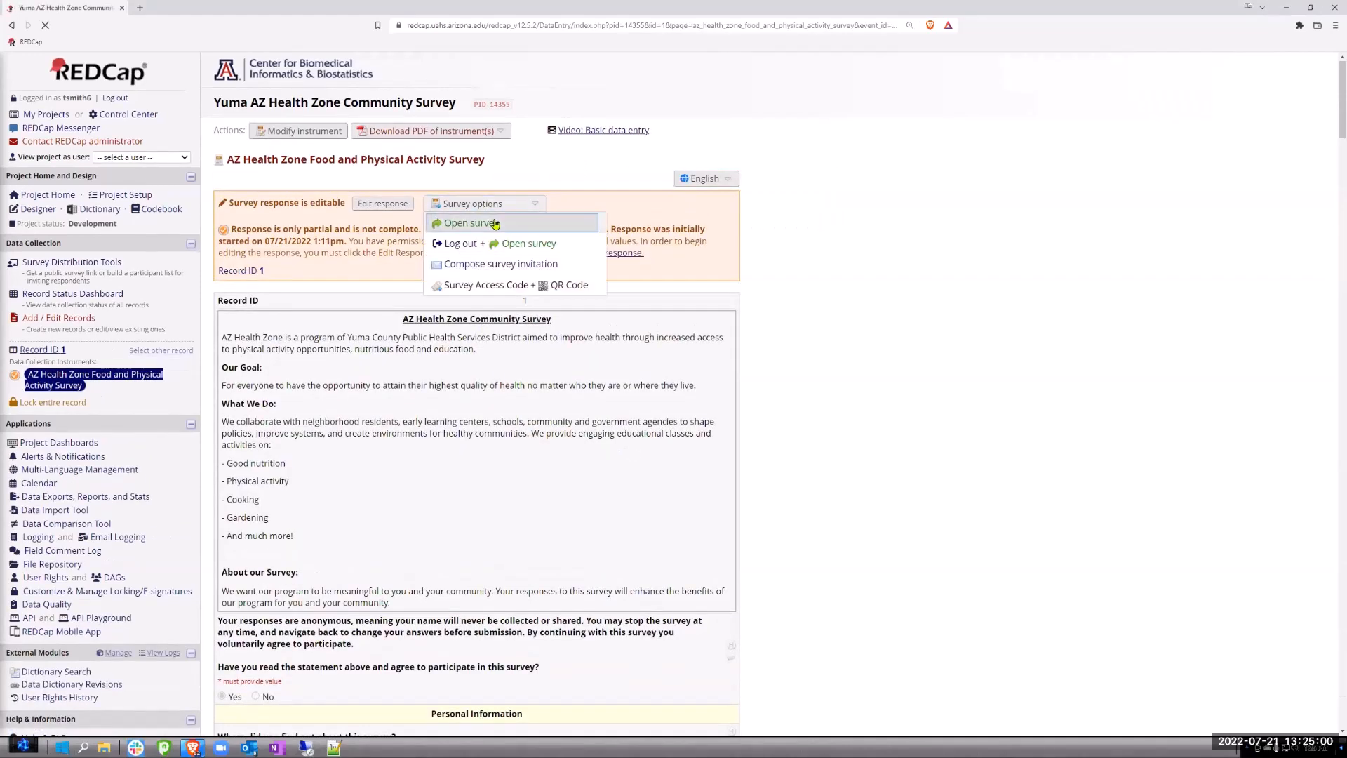
left_click(496, 227)
left_click(690, 431)
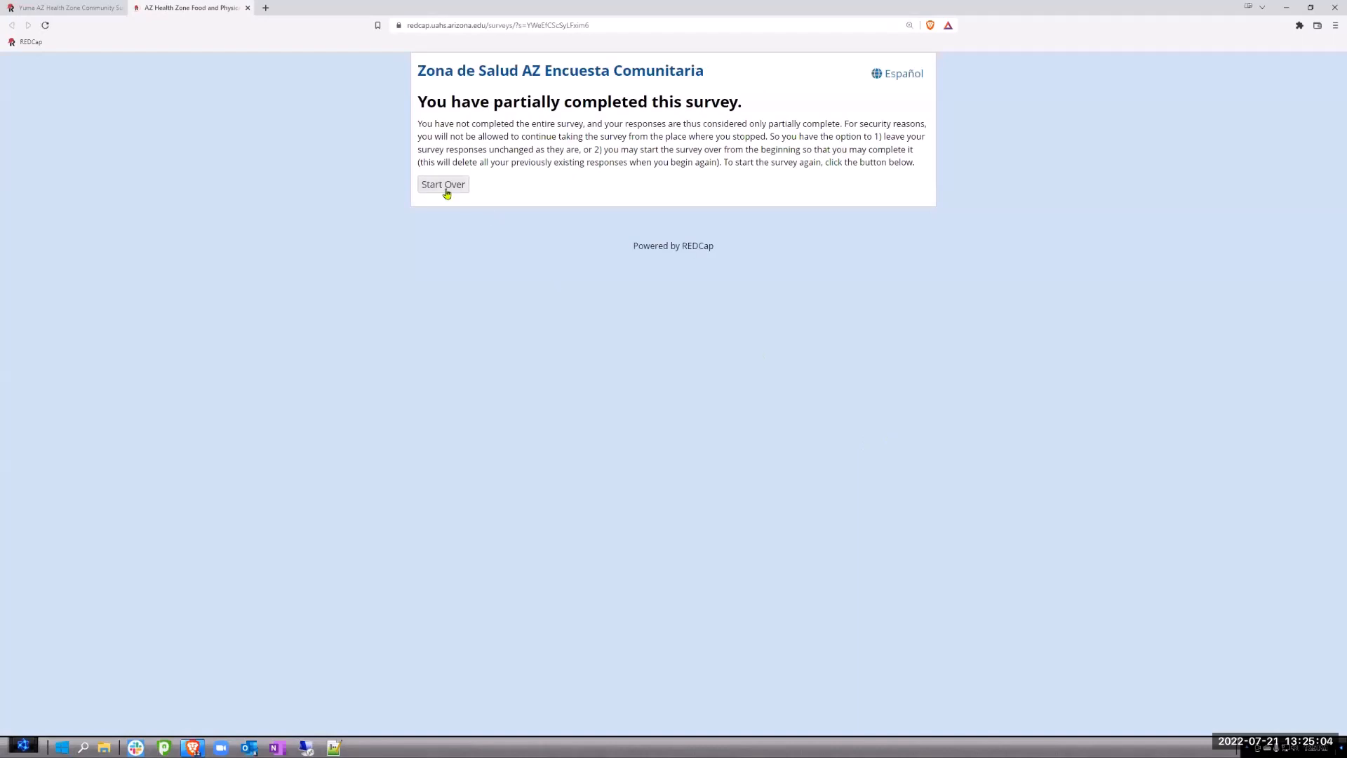
left_click(447, 186)
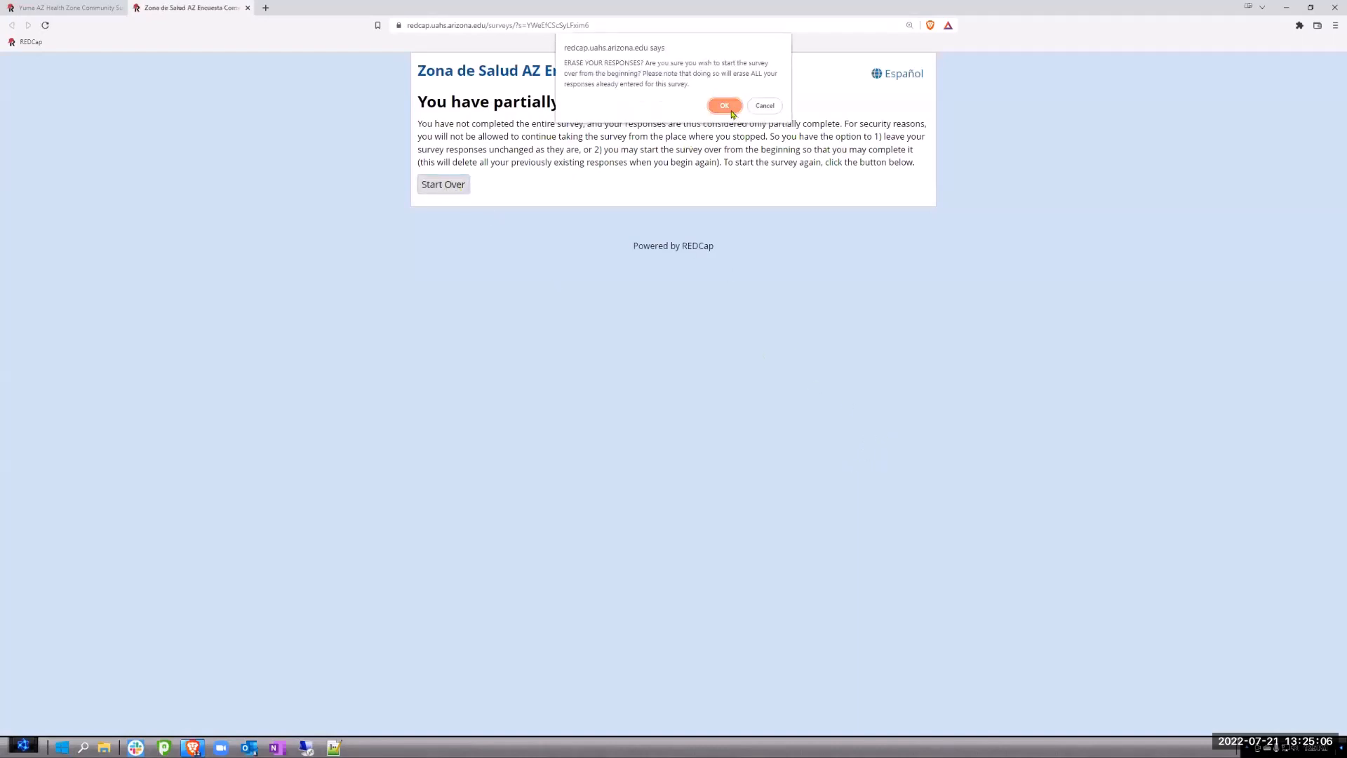
left_click(735, 112)
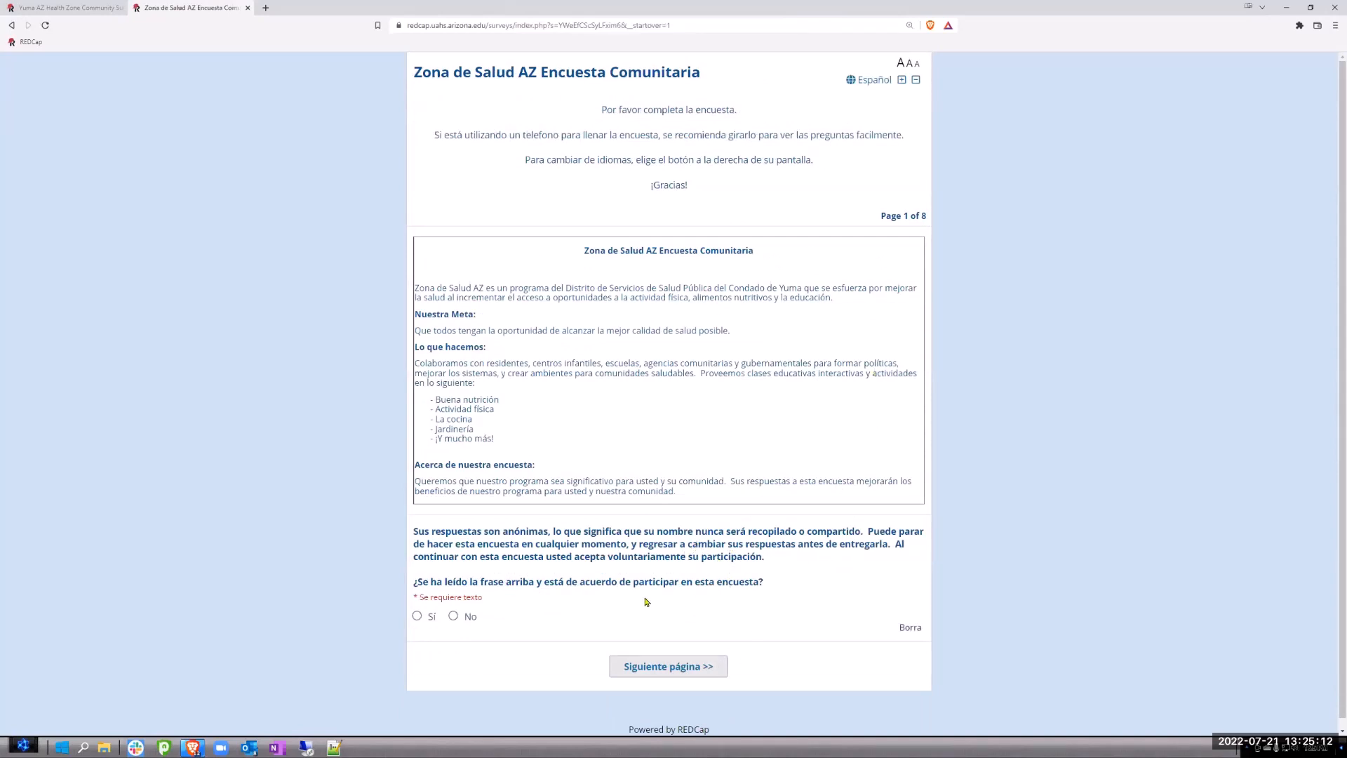
Answer Sí to the participation agreement on page 1 and continue to page 2 in English.
left_click(418, 617)
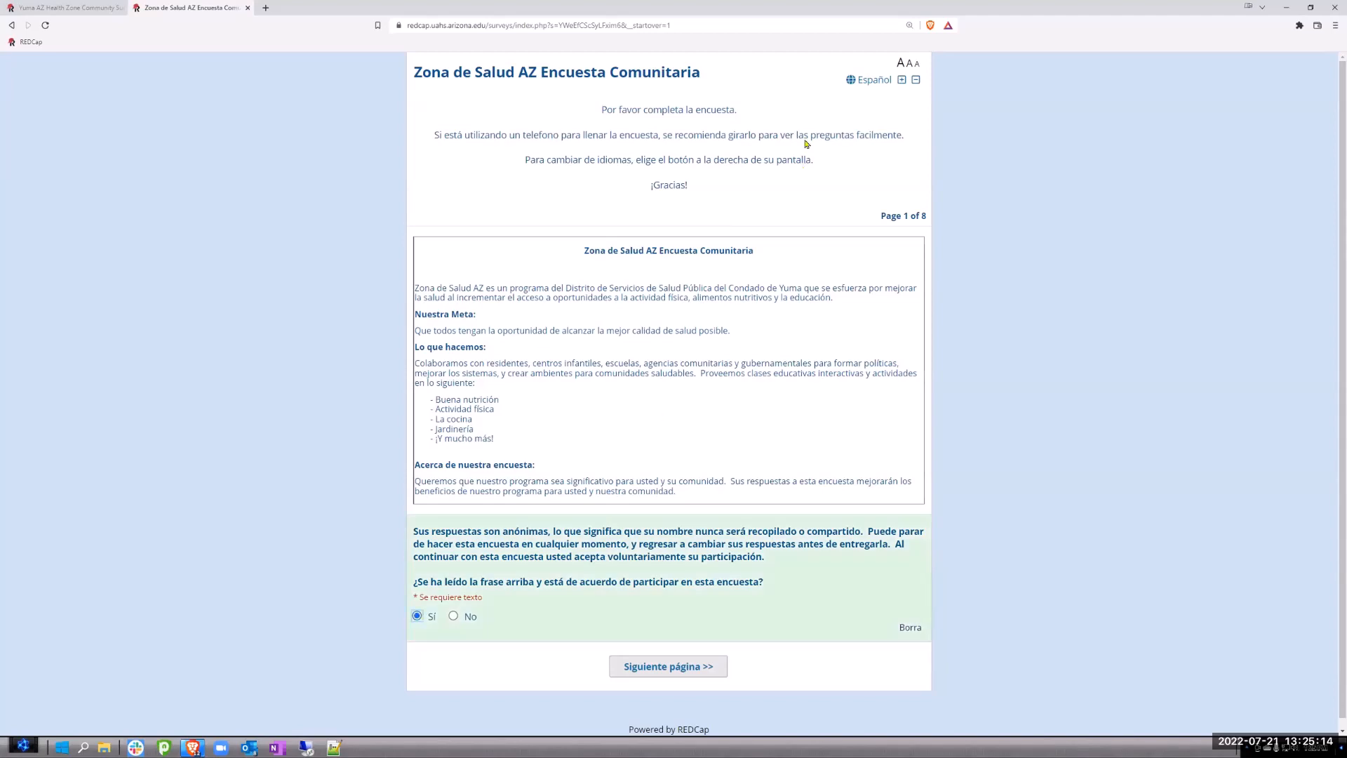
left_click(870, 79)
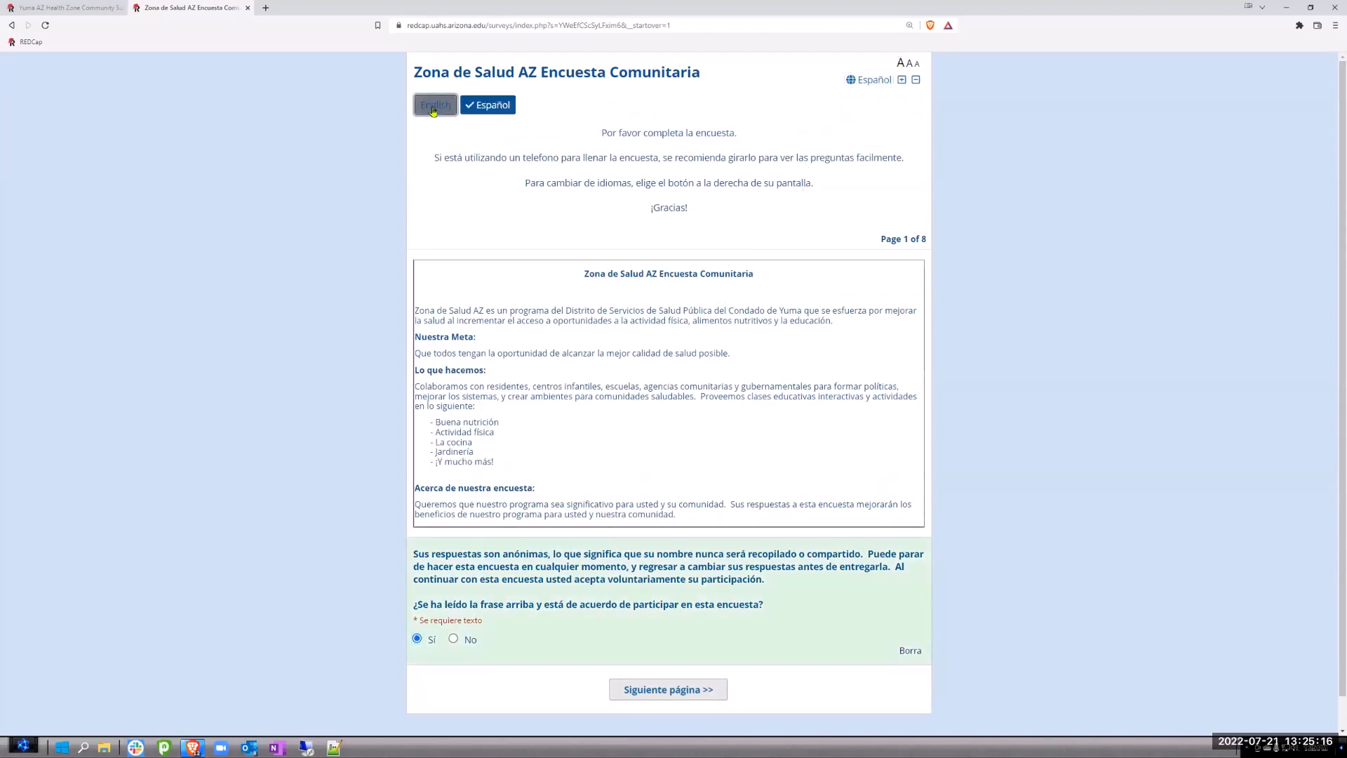
left_click(435, 105)
scroll(770, 598, "down", 2)
left_click(657, 662)
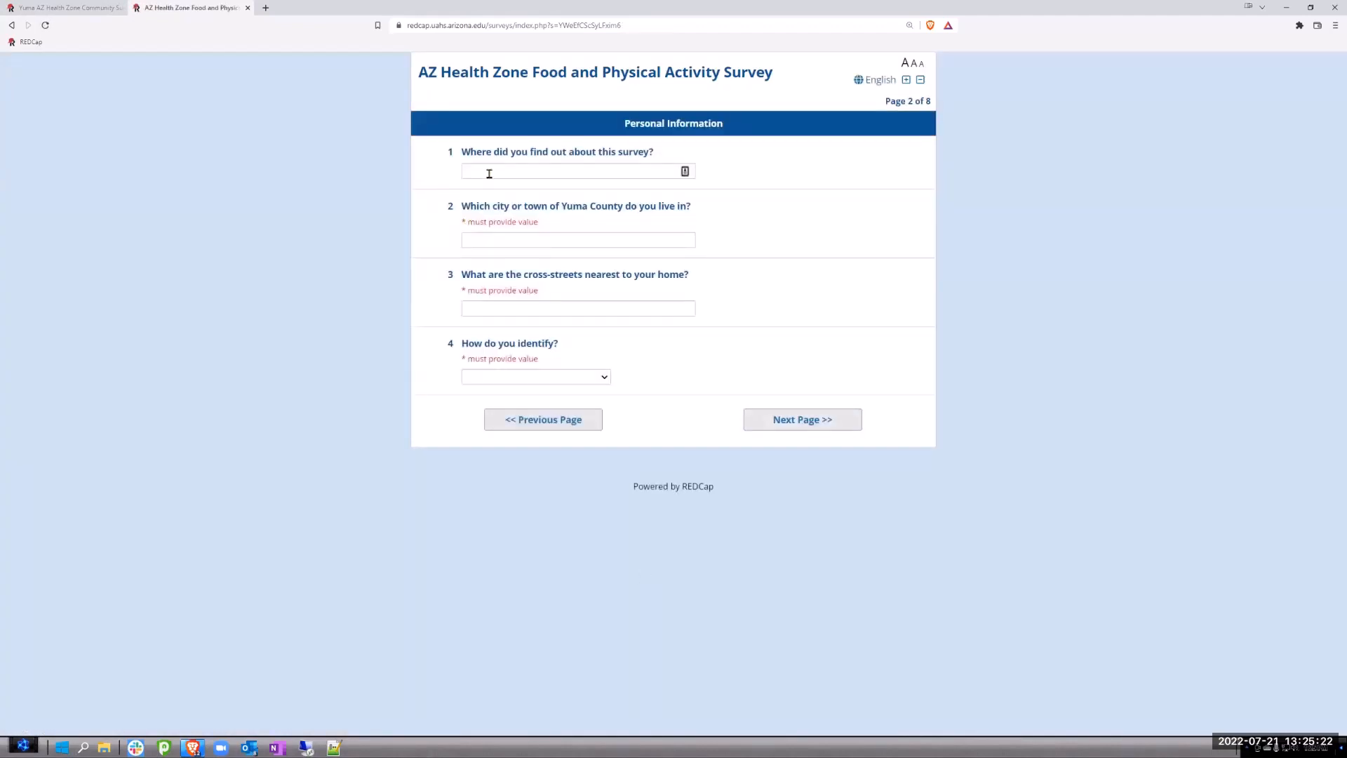
Enter 1 for both the city or town and the cross-streets, and choose an answer for how the respondent identifies.
left_click(485, 240)
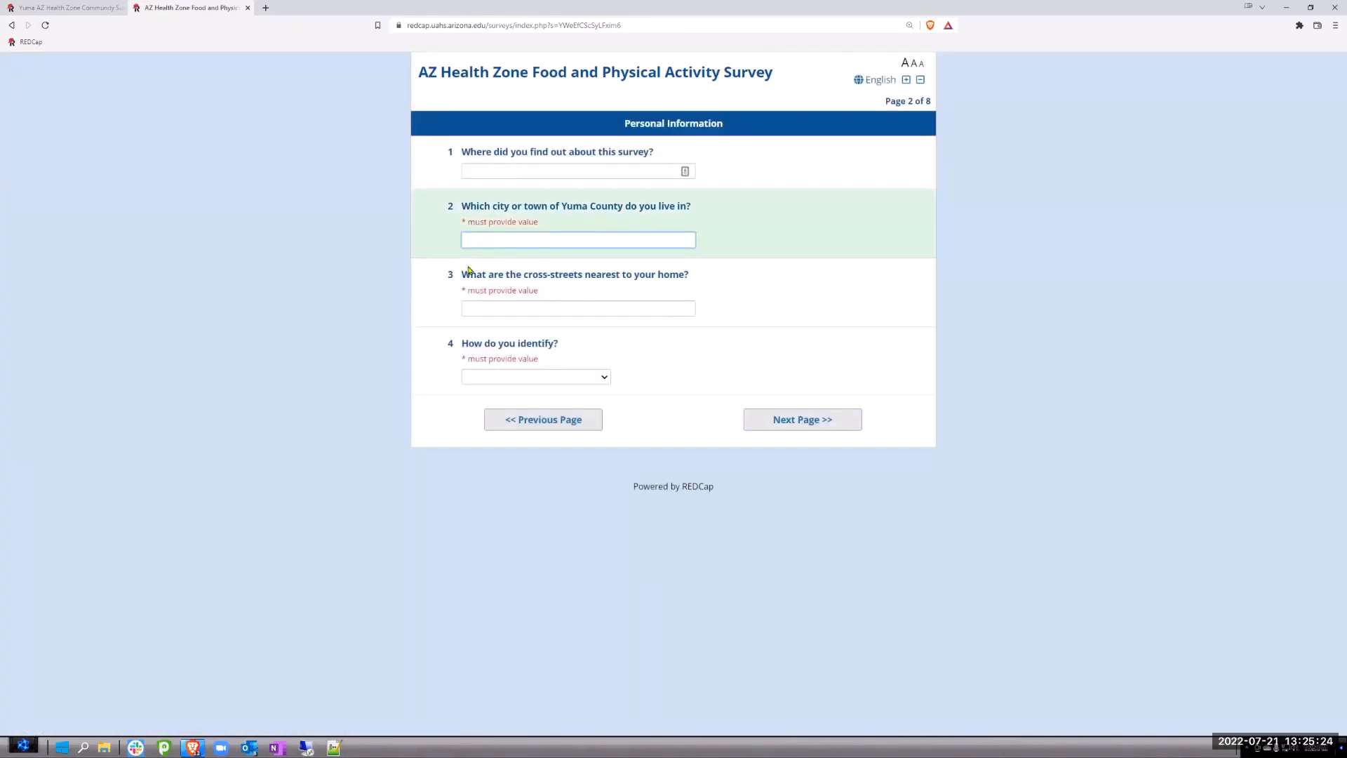
type("1")
left_click(472, 309)
type("1")
left_click(484, 379)
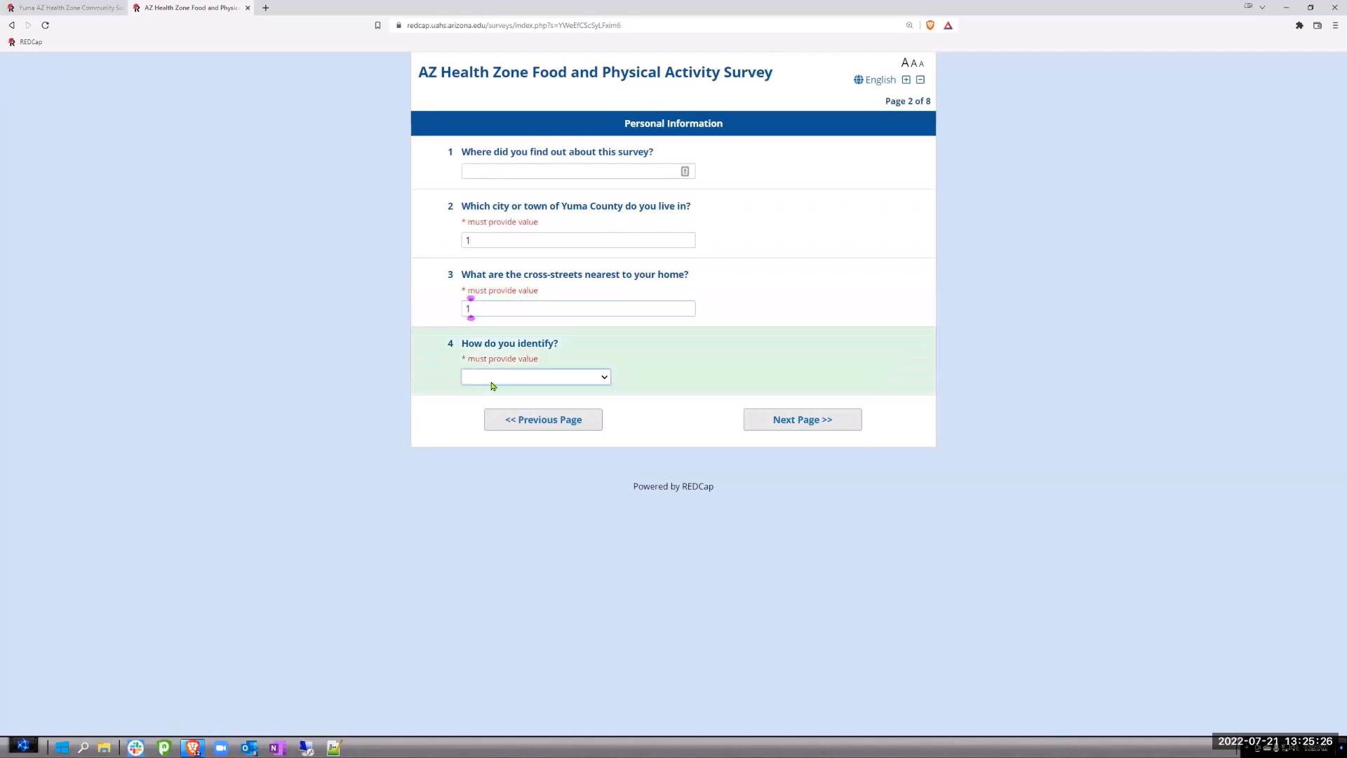
left_click(526, 418)
Advance to page 3 and switch it to Español to check the Otro choices of questions 6 and 7 for embedded text boxes.
left_click(798, 421)
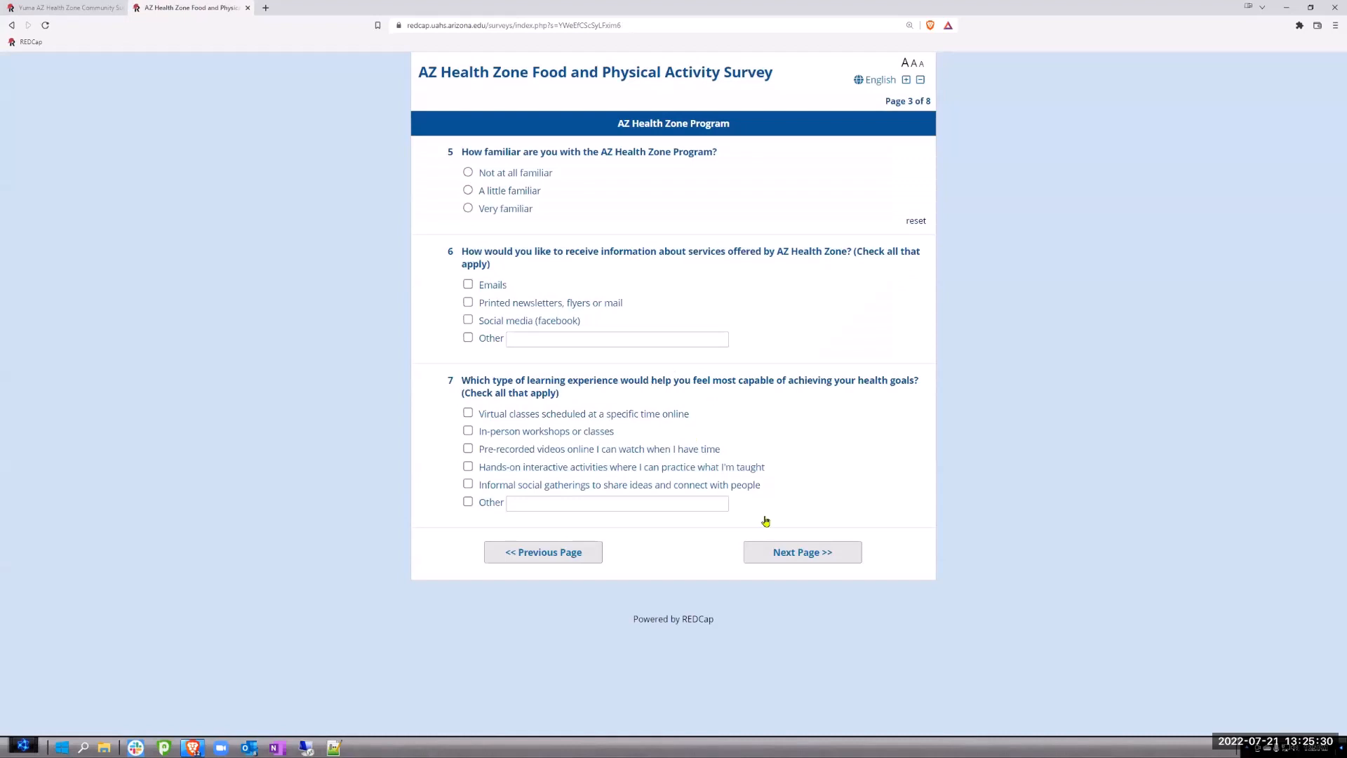
left_click(875, 80)
left_click(493, 105)
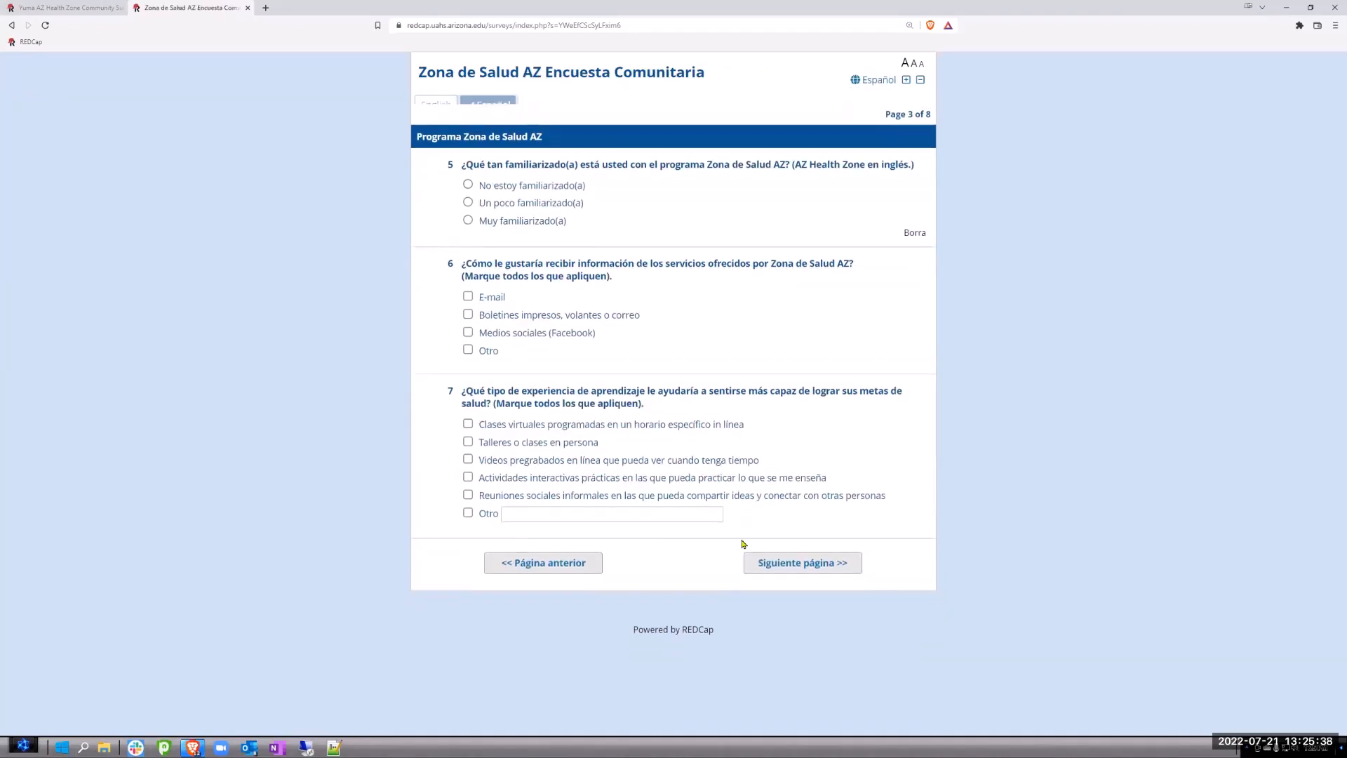